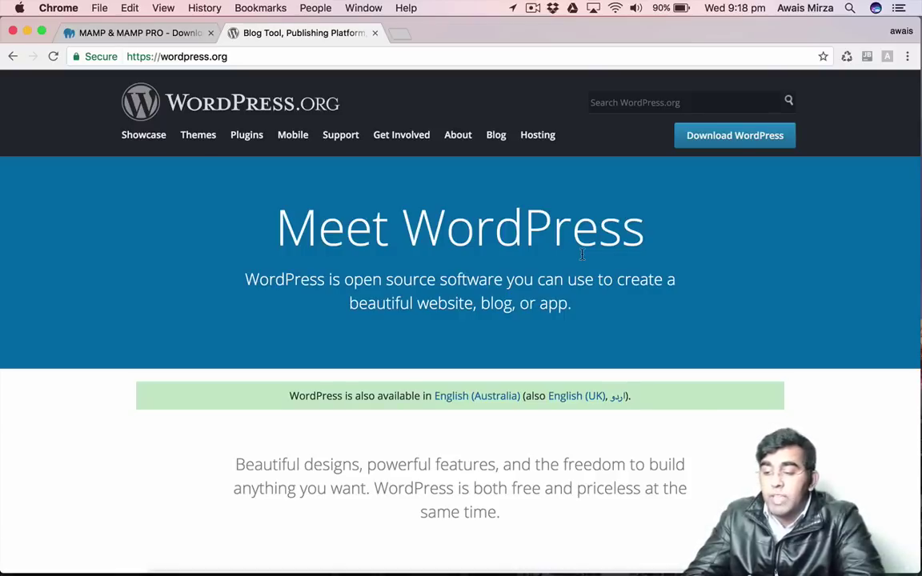
Download WordPress 4.8 as a zip from wordpress.org and go back to the MAMP downloads tab.
{"action": "left_click", "coordinate": [191, 55]}
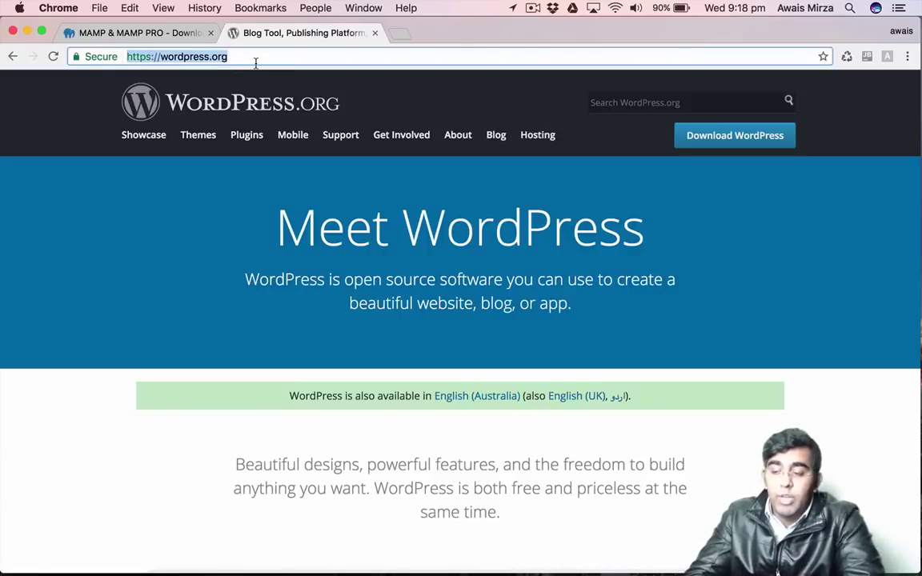
{"action": "left_click", "coordinate": [727, 210]}
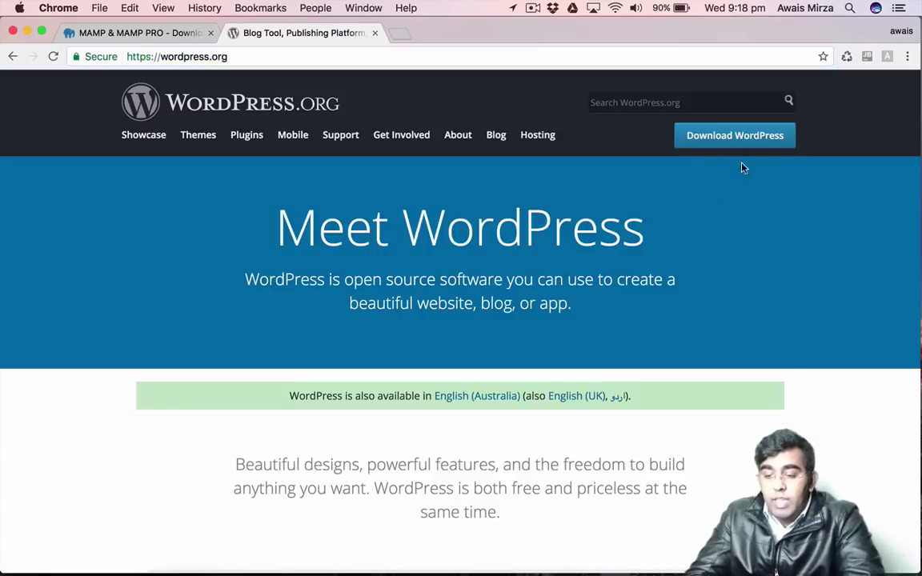
{"action": "left_click", "coordinate": [752, 145]}
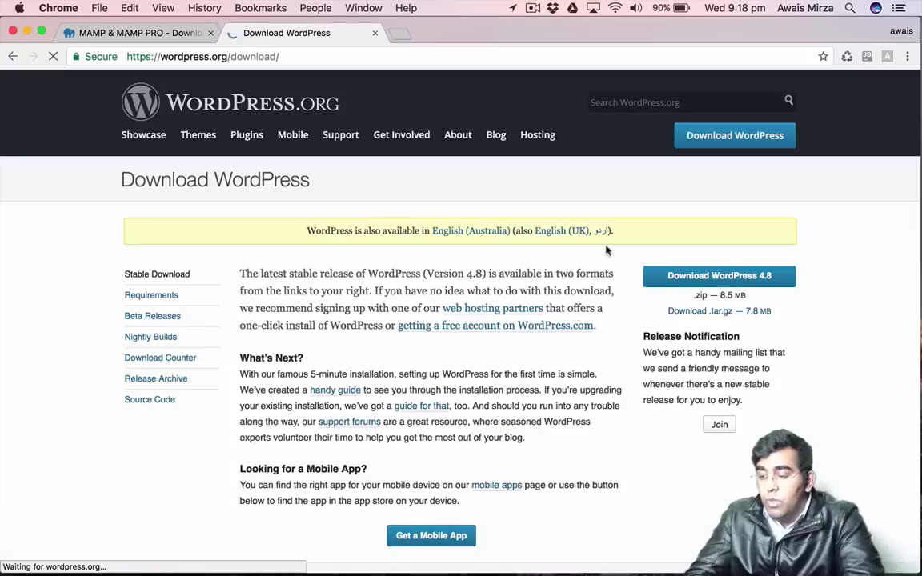
{"action": "left_click", "coordinate": [532, 326]}
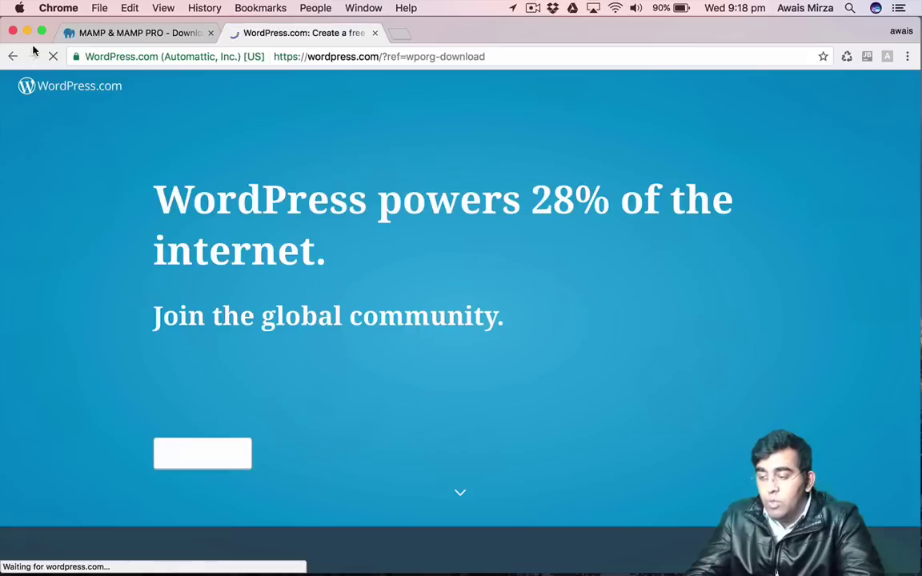
{"action": "left_click", "coordinate": [13, 56]}
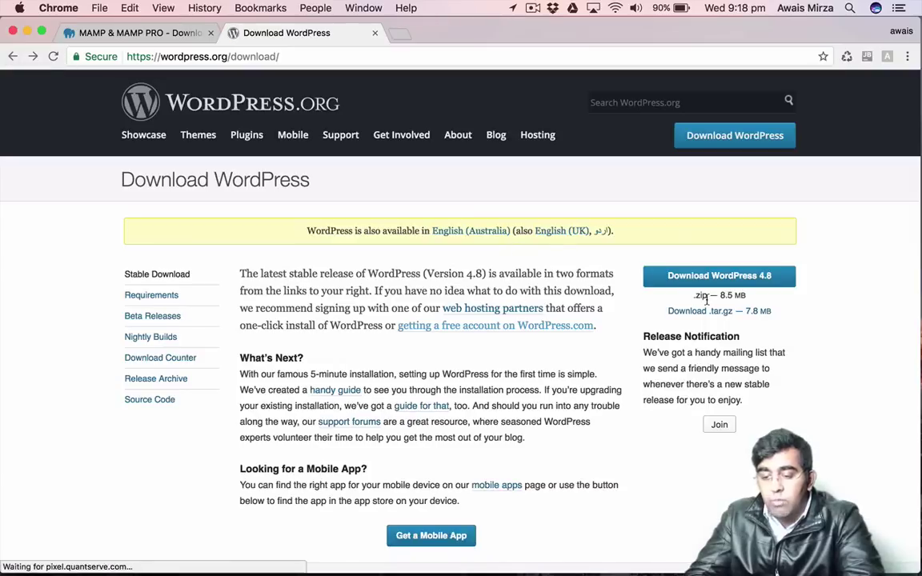
{"action": "left_click", "coordinate": [723, 281]}
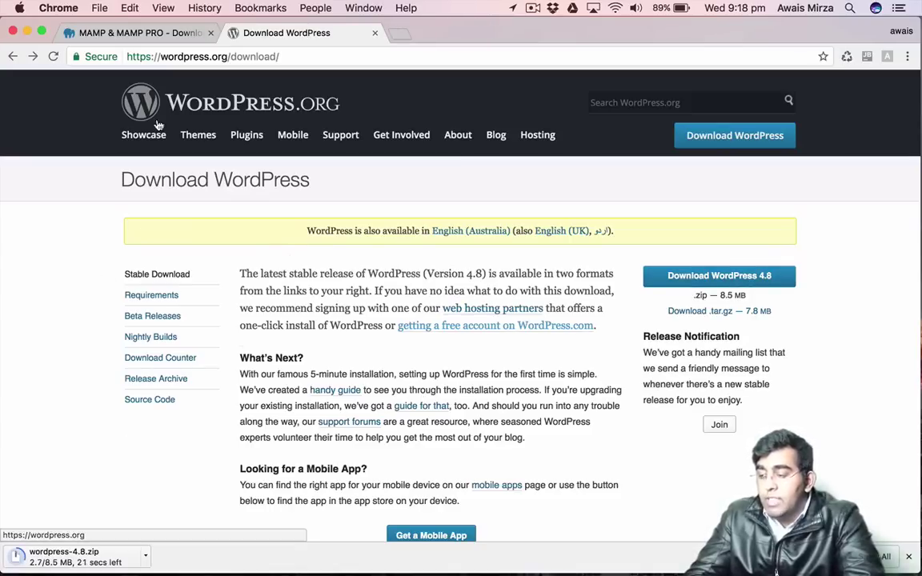
{"action": "left_click", "coordinate": [138, 36]}
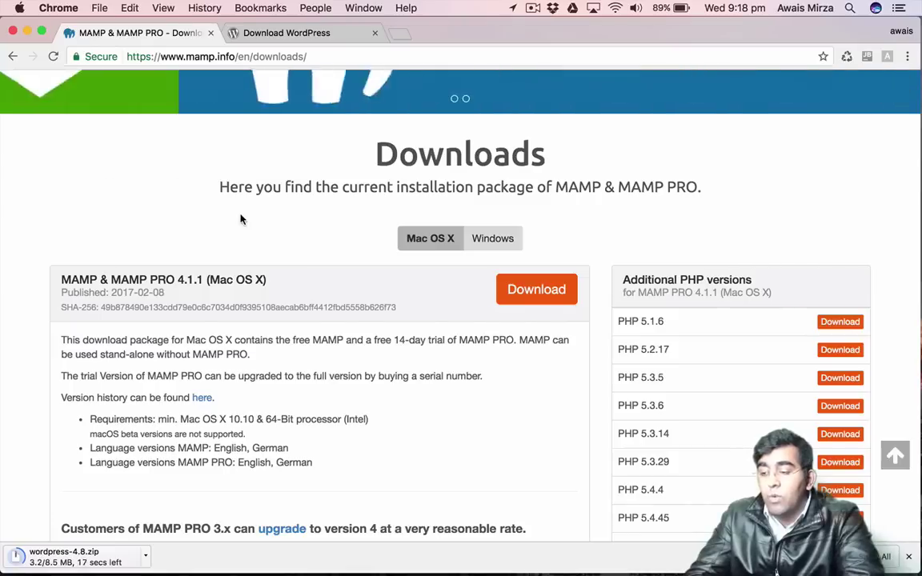
Start the Mac MAMP & MAMP PRO 4.1.1 download and keep it despite the warning.
{"action": "scroll", "coordinate": [241, 220], "scroll_direction": "up", "scroll_amount": 5}
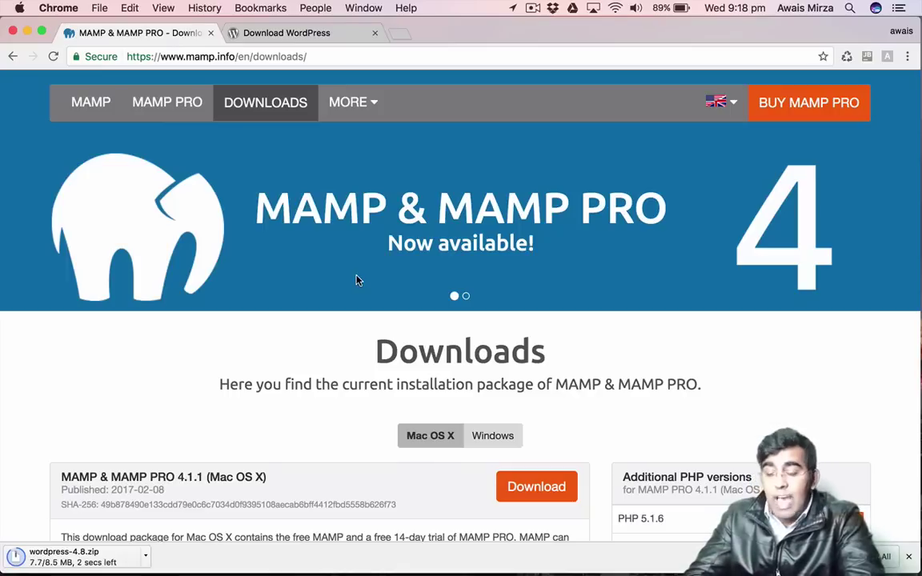
{"action": "scroll", "coordinate": [270, 421], "scroll_direction": "down", "scroll_amount": 3}
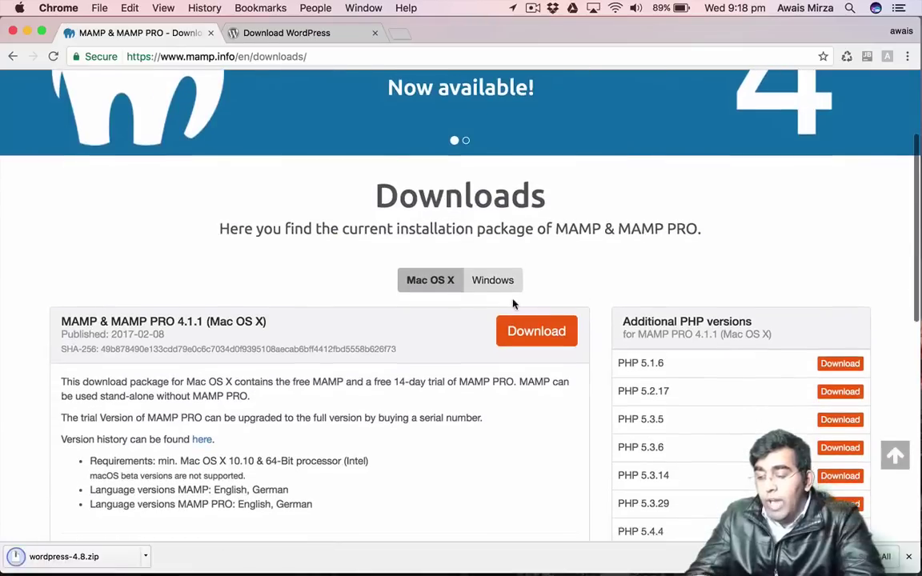
{"action": "left_click", "coordinate": [507, 289]}
{"action": "left_click", "coordinate": [433, 289]}
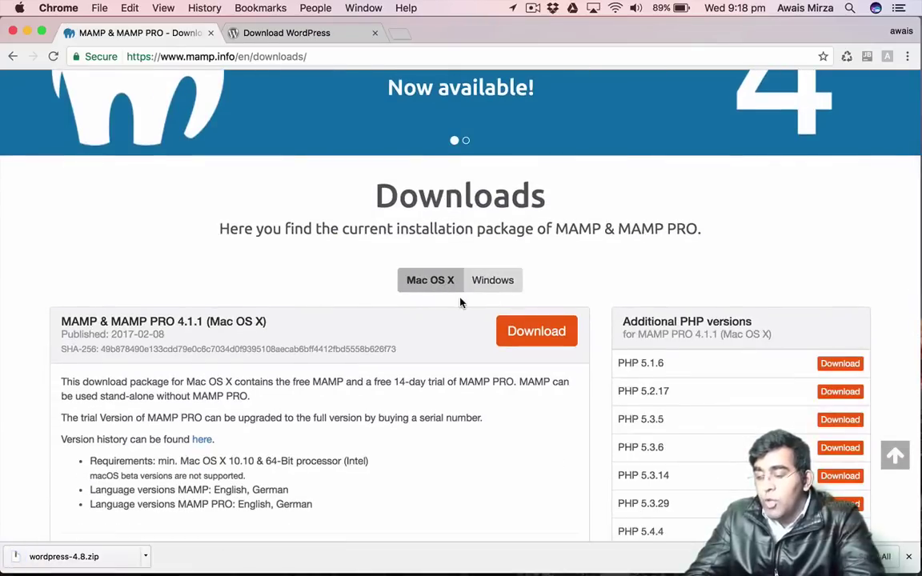
{"action": "scroll", "coordinate": [461, 303], "scroll_direction": "down", "scroll_amount": 2}
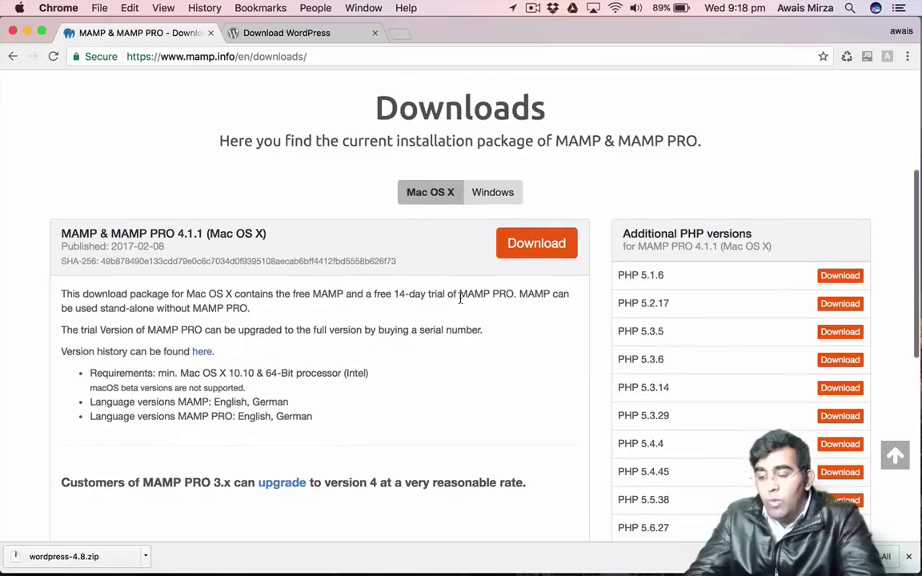
{"action": "left_click", "coordinate": [553, 254]}
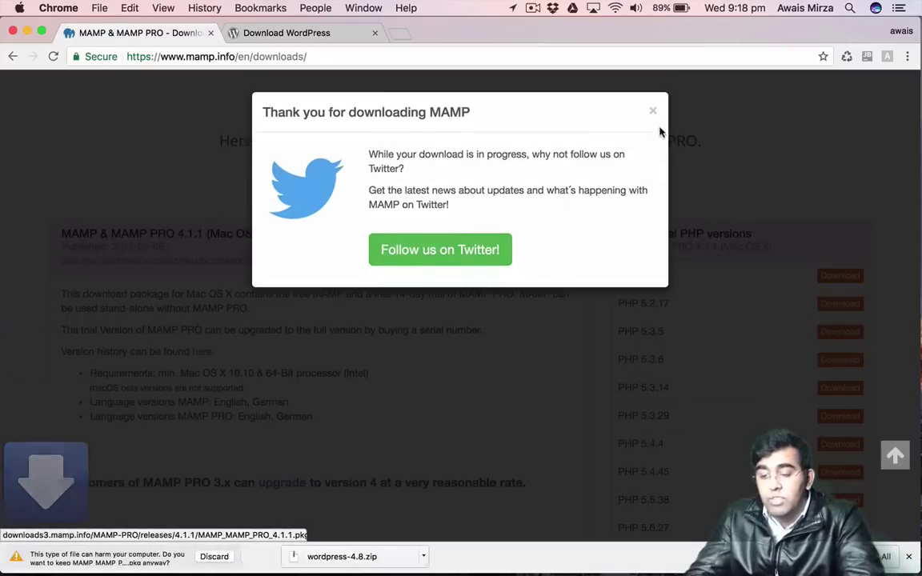
{"action": "left_click", "coordinate": [655, 113]}
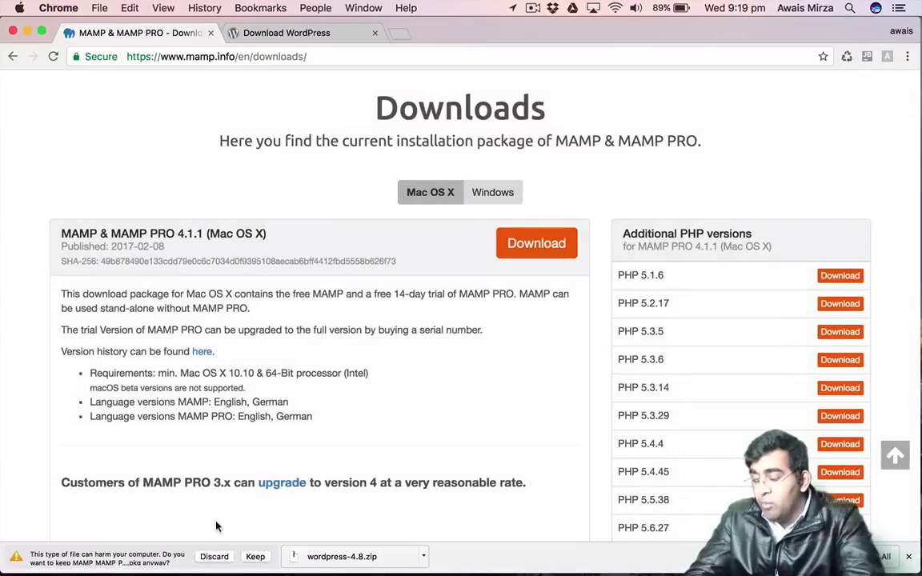
{"action": "left_click", "coordinate": [253, 557]}
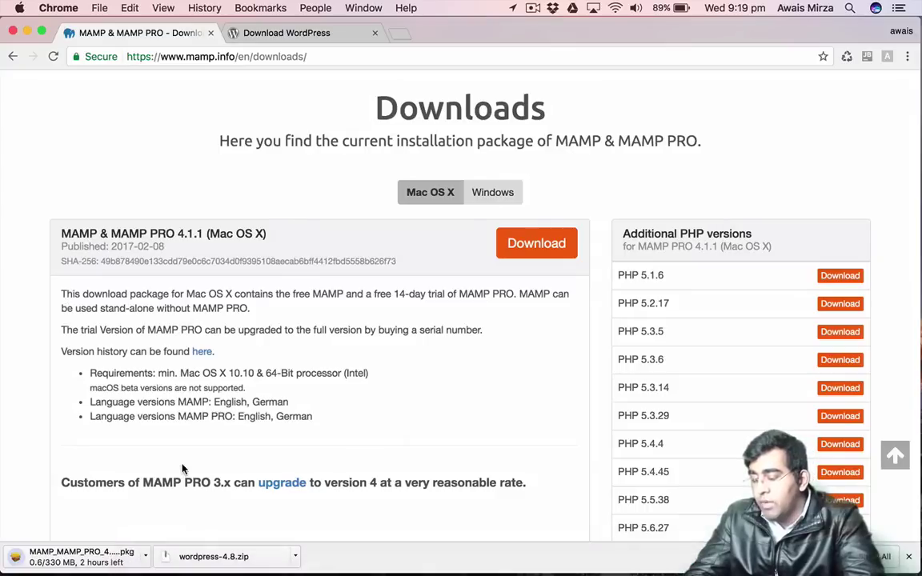
Cancel the MAMP package download and bring up options for the finished wordpress-4.8.zip.
{"action": "left_click", "coordinate": [147, 552]}
{"action": "left_click", "coordinate": [168, 557]}
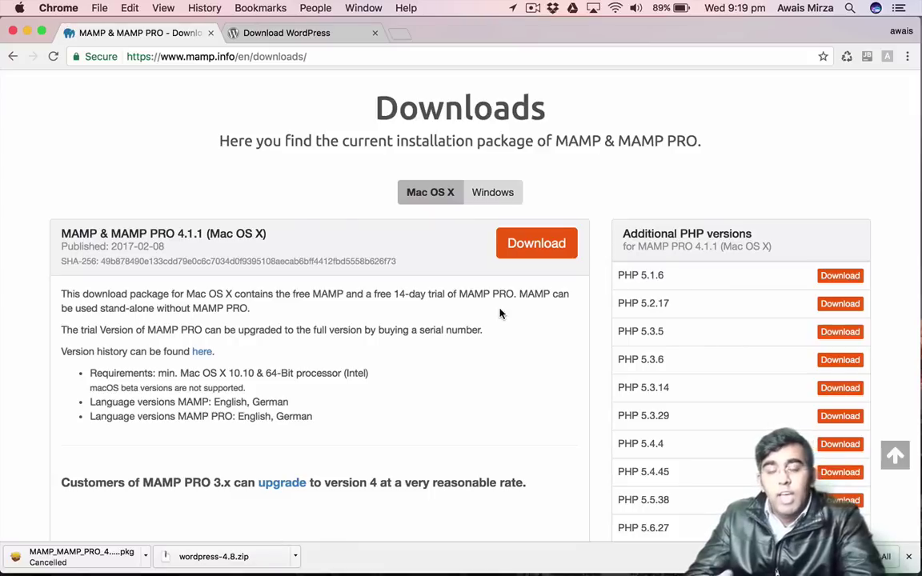
{"action": "scroll", "coordinate": [403, 325], "scroll_direction": "up", "scroll_amount": 3}
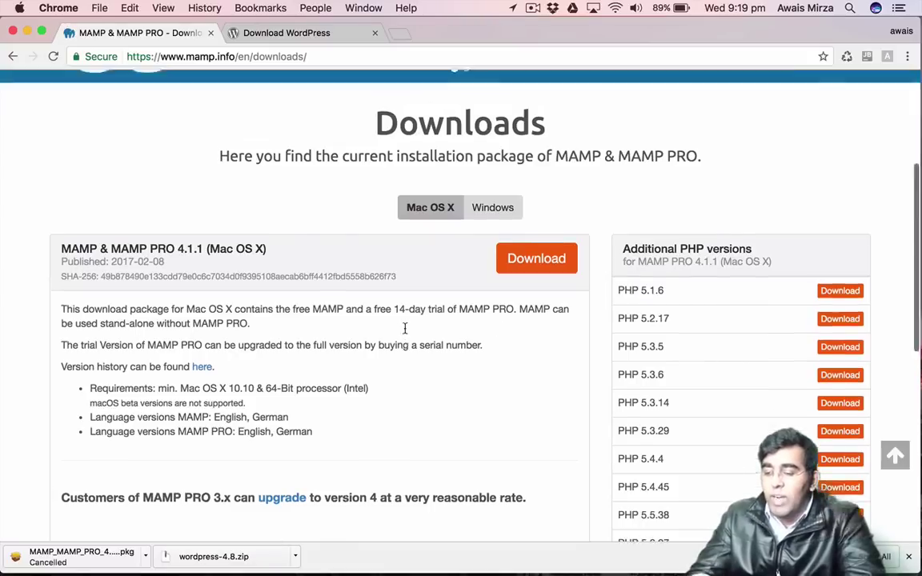
{"action": "scroll", "coordinate": [412, 302], "scroll_direction": "down", "scroll_amount": 5}
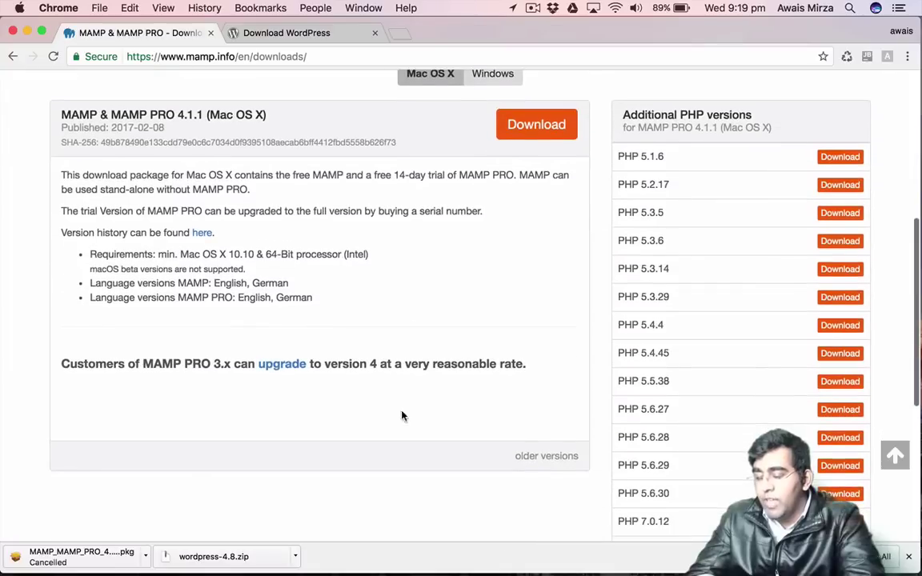
{"action": "left_click", "coordinate": [295, 556]}
Extract wordpress-4.8.zip in Downloads and open the resulting wordpress folder in Finder.
{"action": "left_click", "coordinate": [340, 538]}
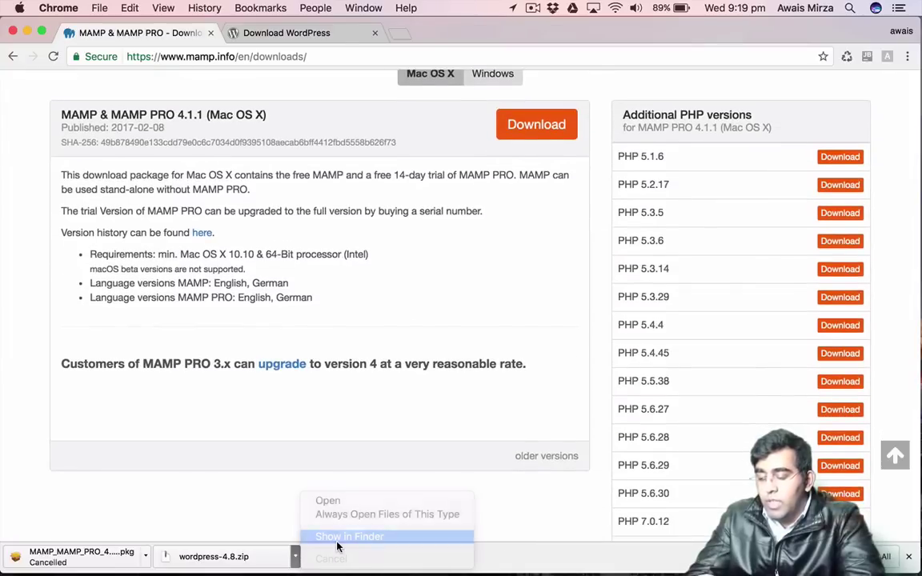
{"action": "left_click", "coordinate": [348, 187]}
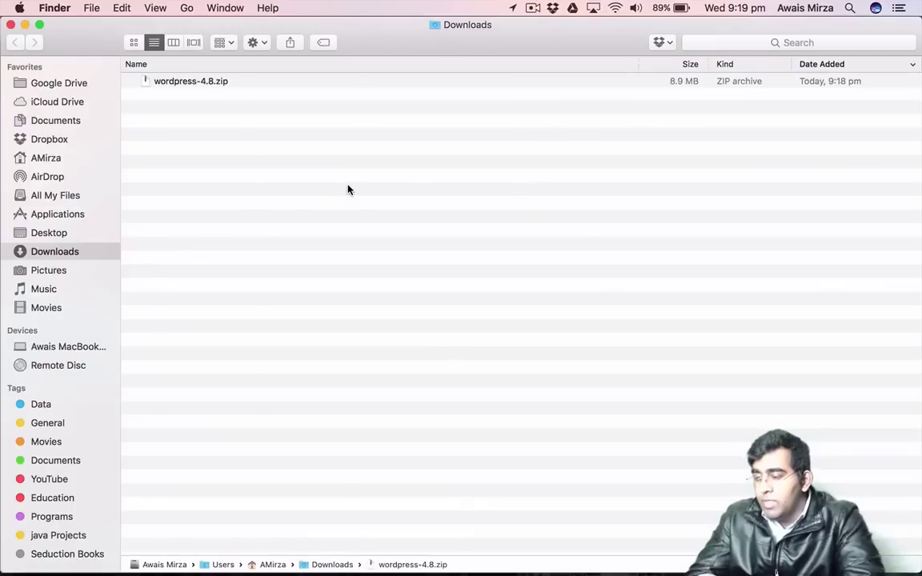
{"action": "right_click", "coordinate": [210, 88]}
{"action": "left_click", "coordinate": [188, 97]}
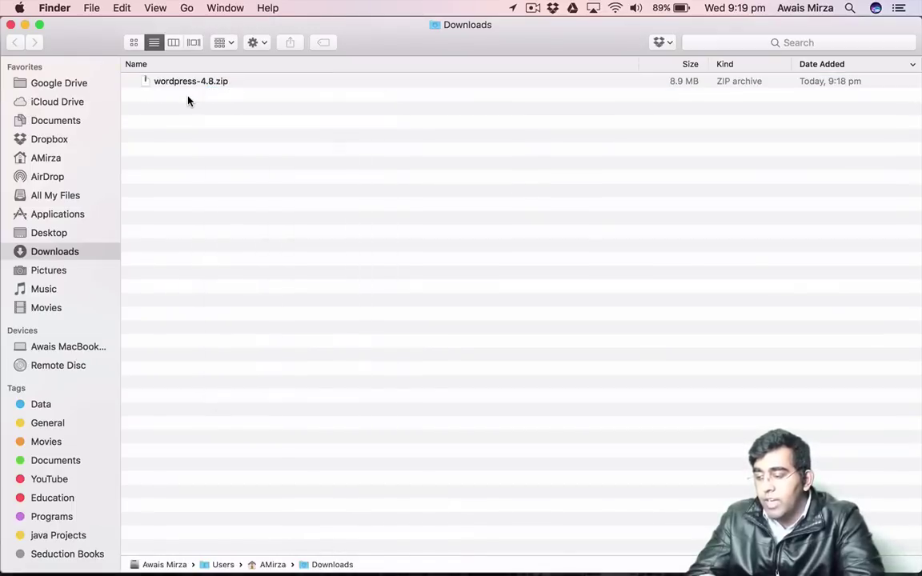
{"action": "double_click", "coordinate": [204, 91]}
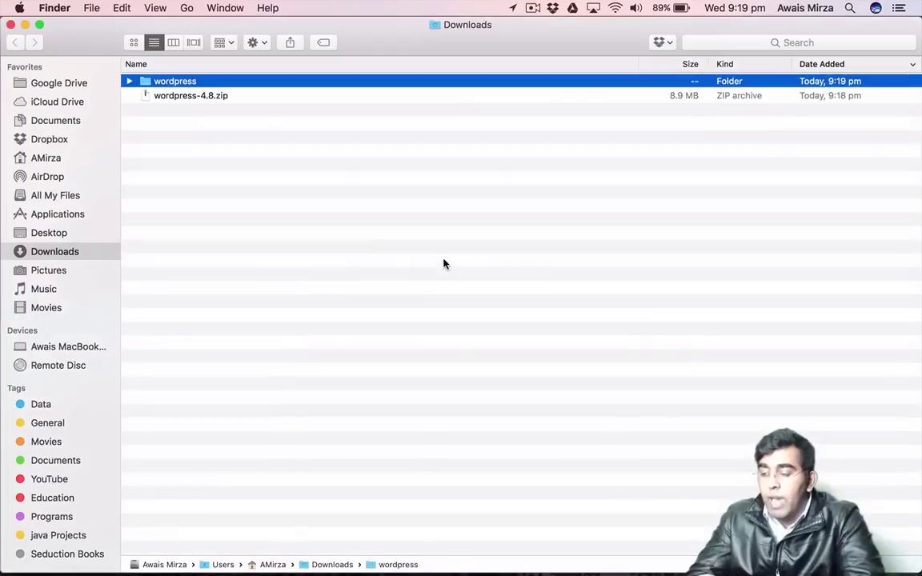
{"action": "double_click", "coordinate": [183, 86]}
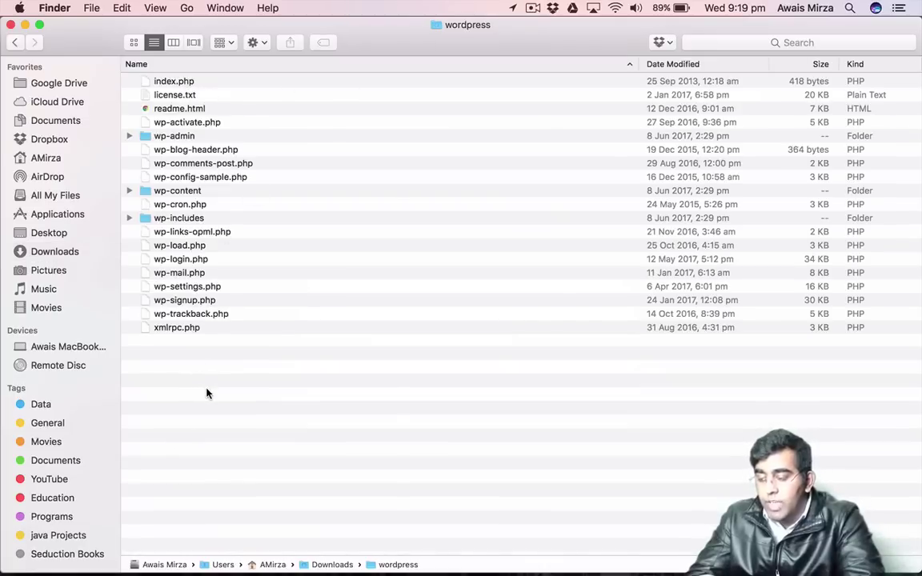
{"action": "key", "text": "ctrl+Right"}
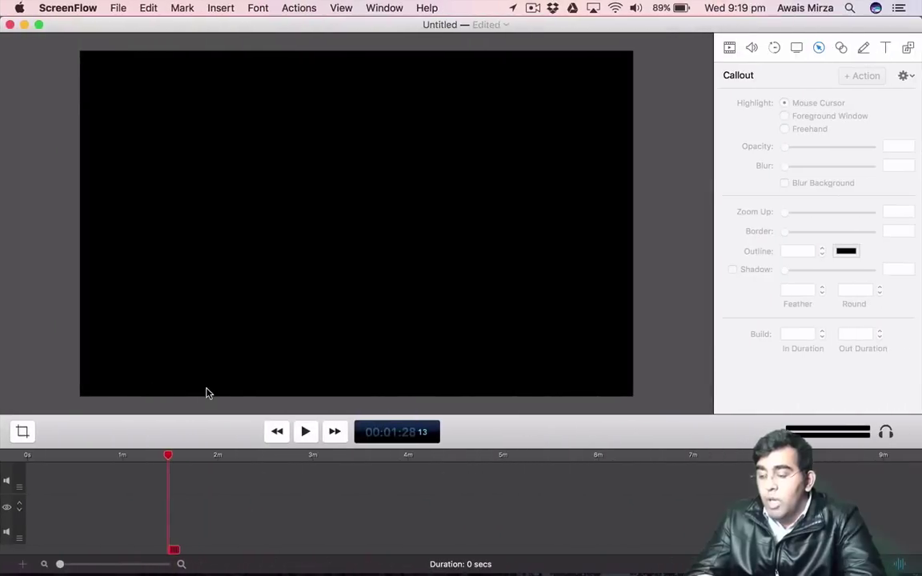
{"action": "key", "text": "ctrl+Left"}
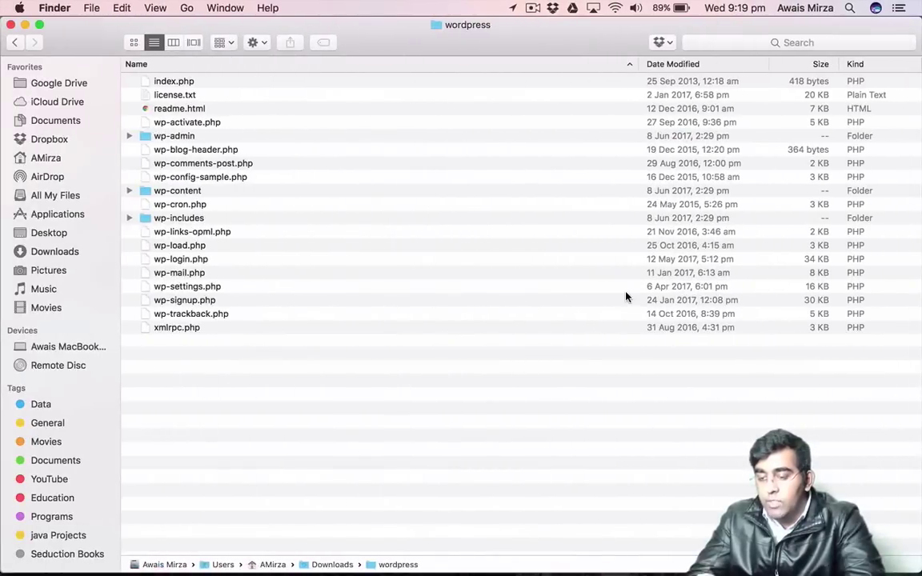
{"action": "key", "text": "ctrl+Up"}
Move to the empty second desktop and launch MAMP through Spotlight search ('mam').
{"action": "mouse_move", "coordinate": [289, 4]}
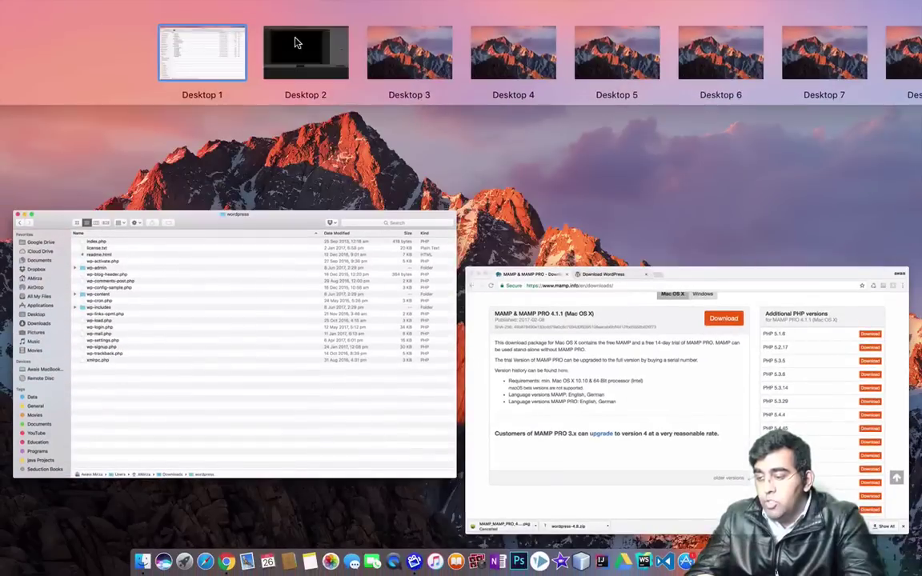
{"action": "mouse_move", "coordinate": [294, 42]}
{"action": "left_mouse_down"}
{"action": "mouse_move", "coordinate": [339, 38]}
{"action": "mouse_move", "coordinate": [299, 28]}
{"action": "left_mouse_up"}
{"action": "left_click", "coordinate": [240, 60]}
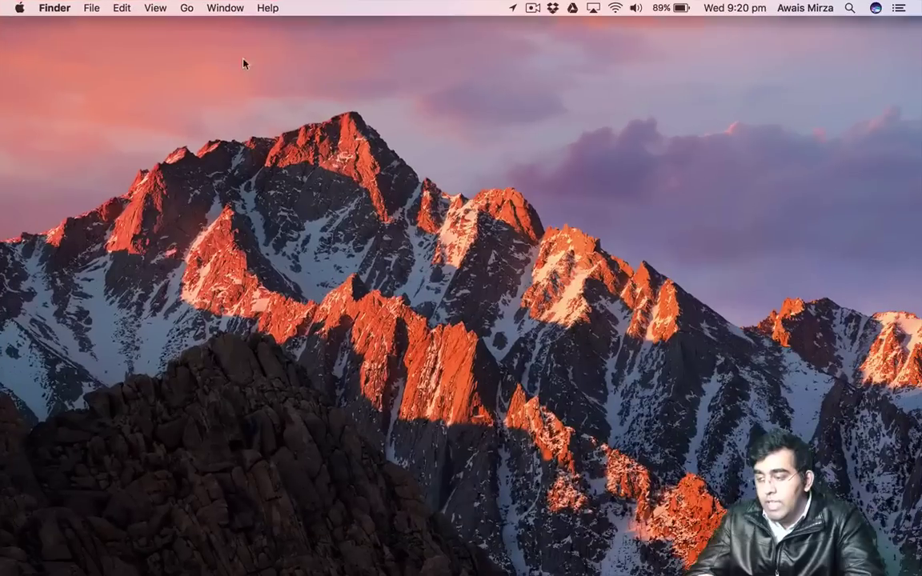
{"action": "mouse_move", "coordinate": [590, 573]}
{"action": "key", "text": "super+space"}
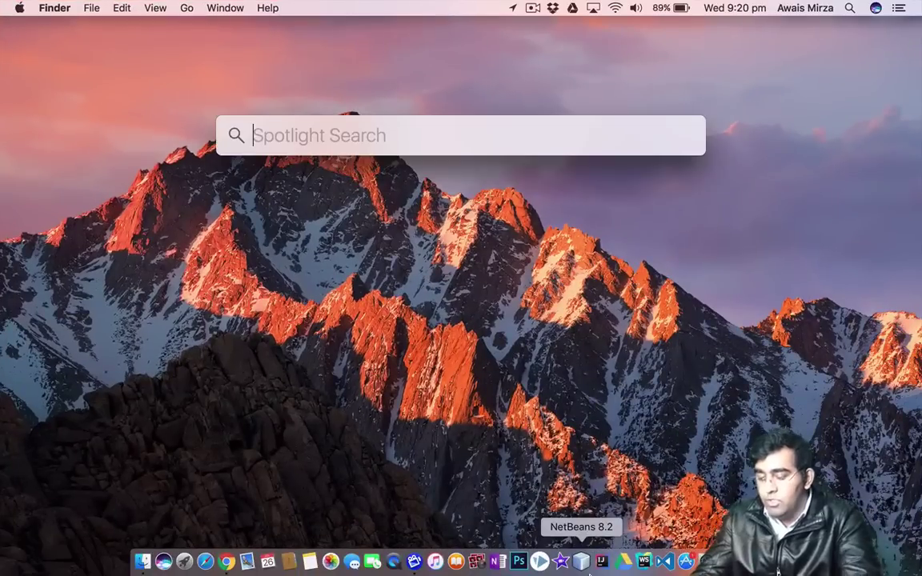
{"action": "type", "text": "mam"}
{"action": "key", "text": "Return"}
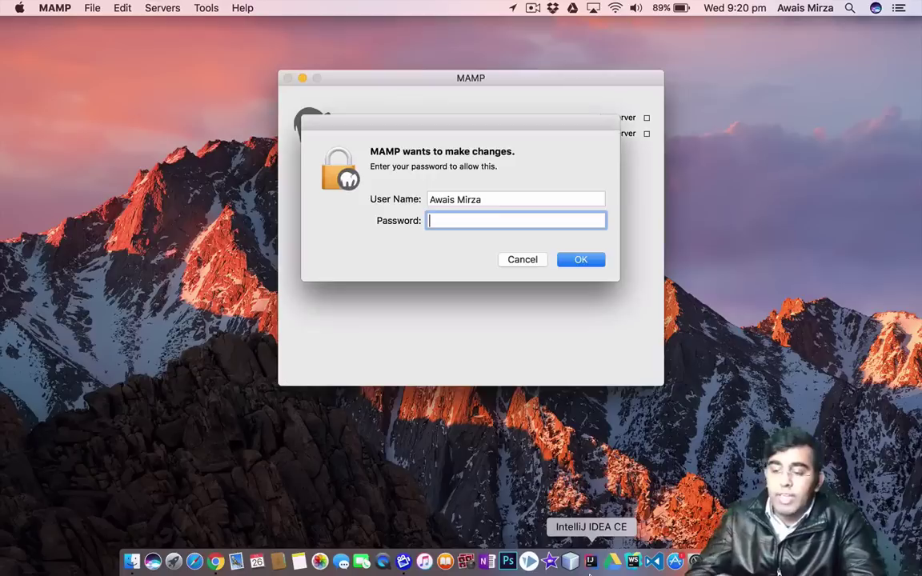
Authorize MAMP by entering the administrator account password.
{"action": "type", "text": "•••••"}
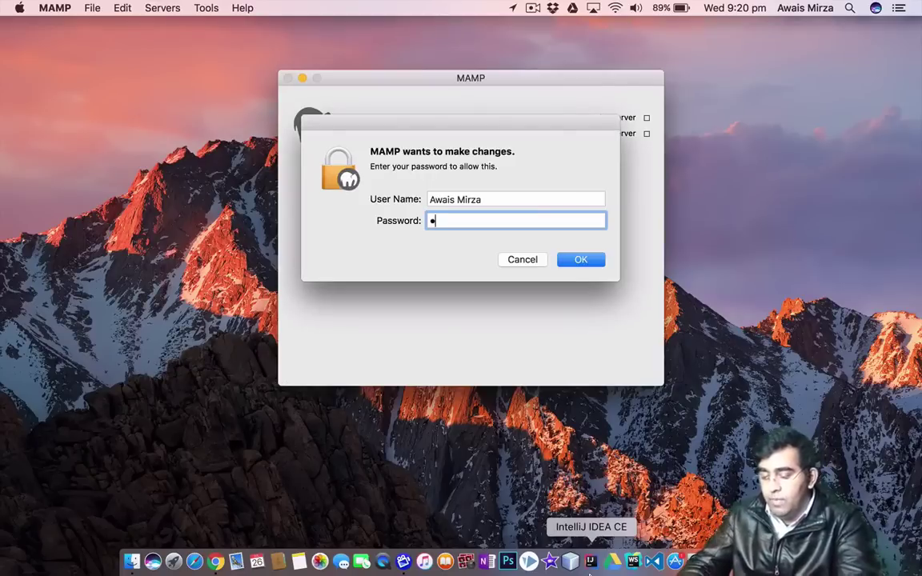
{"action": "key", "text": "BackSpace"}
{"action": "key", "text": "BackSpace"}
{"action": "key", "text": "BackSpace"}
{"action": "key", "text": "BackSpace"}
{"action": "key", "text": "BackSpace"}
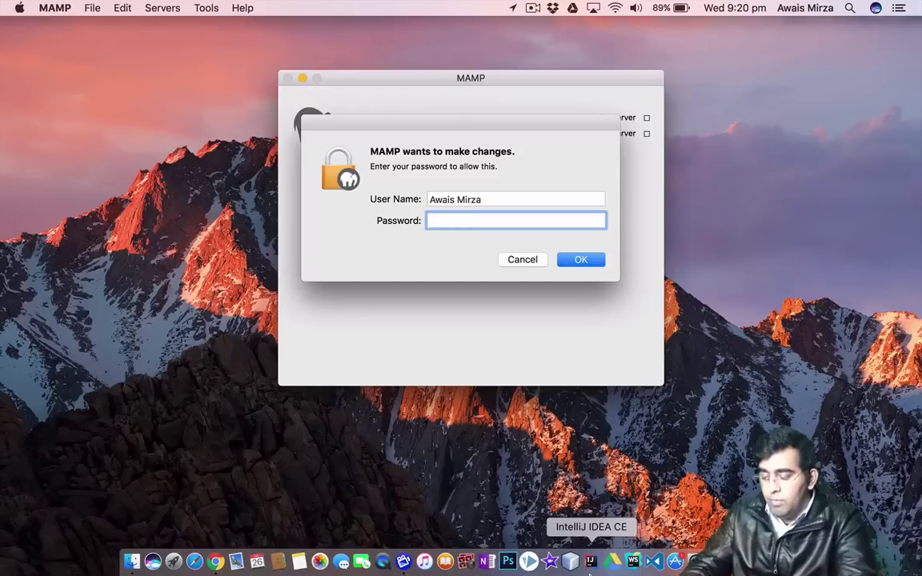
{"action": "type", "text": "•••••••"}
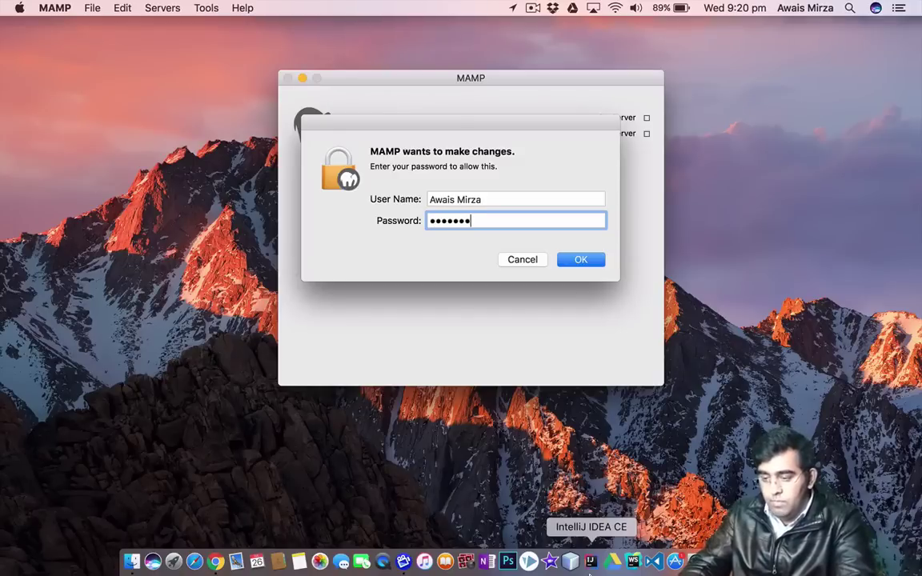
{"action": "type", "text": "••••••"}
{"action": "key", "text": "Return"}
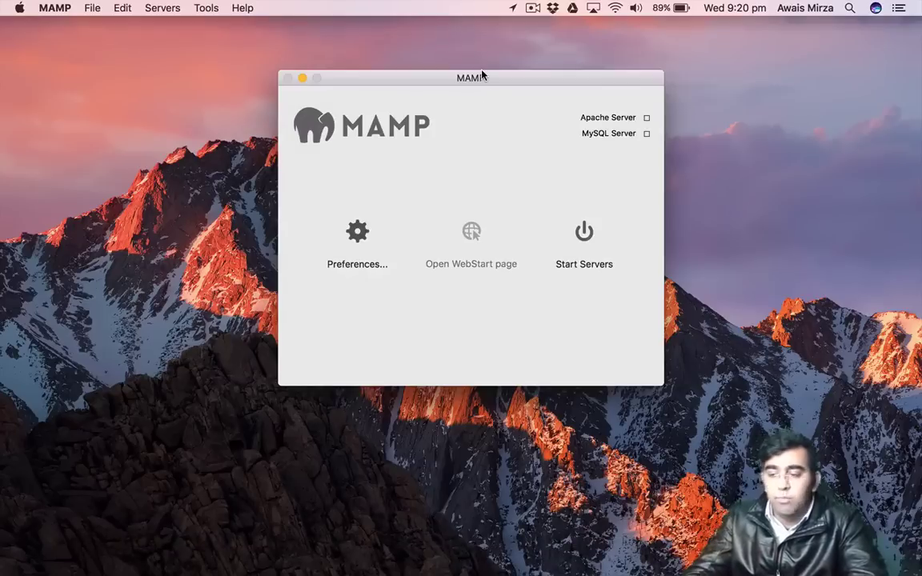
Reposition the MAMP window, stop the Apache and MySQL servers, and open Preferences.
{"action": "left_click_drag", "start_coordinate": [482, 75], "coordinate": [482, 97]}
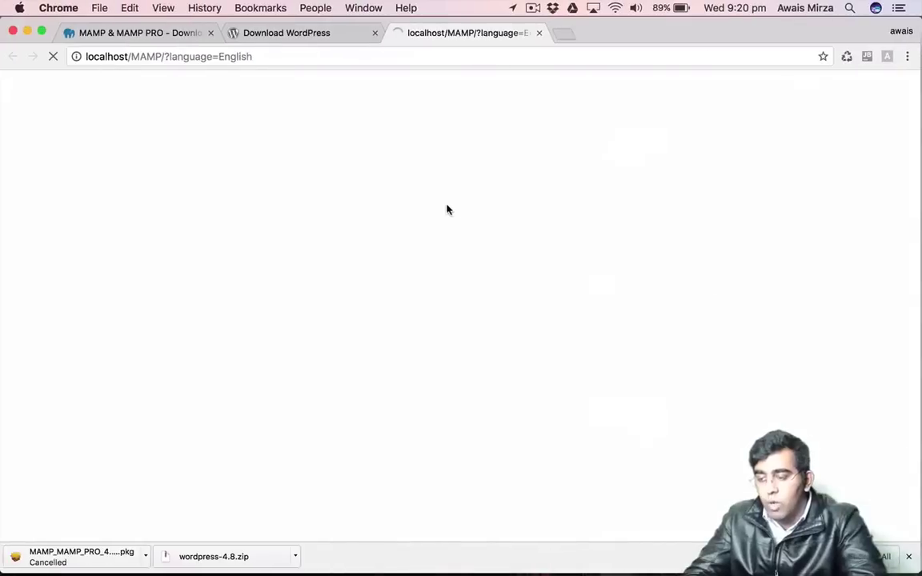
{"action": "key", "text": "ctrl+Right"}
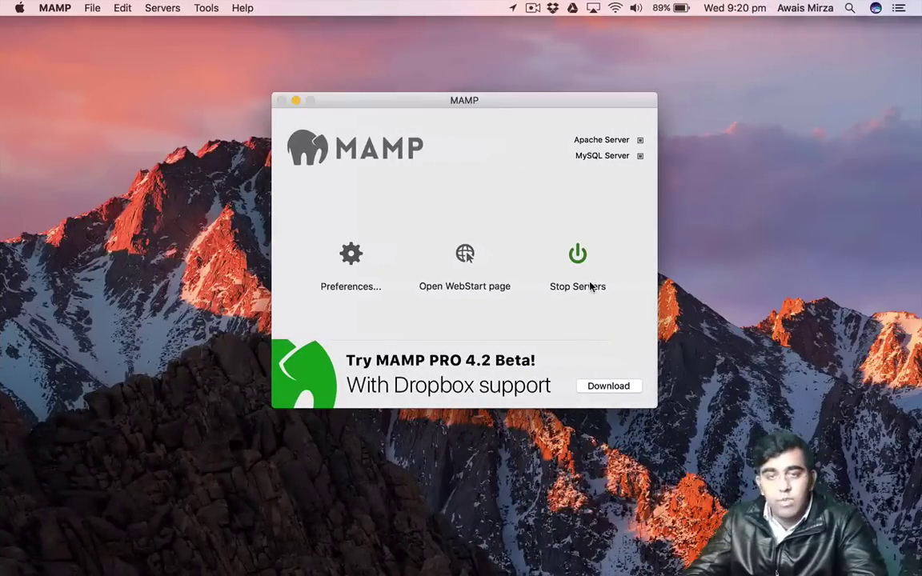
{"action": "left_click", "coordinate": [578, 264]}
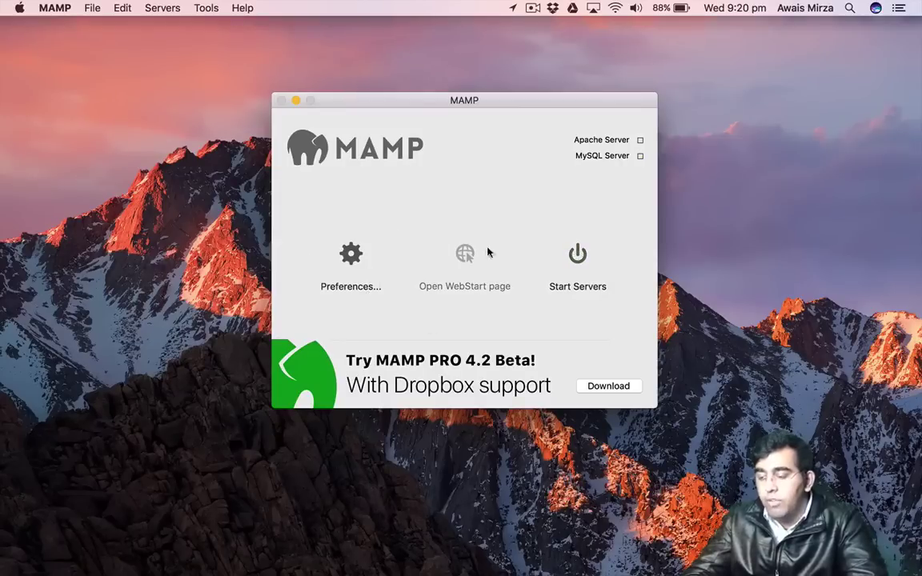
{"action": "left_click", "coordinate": [350, 255]}
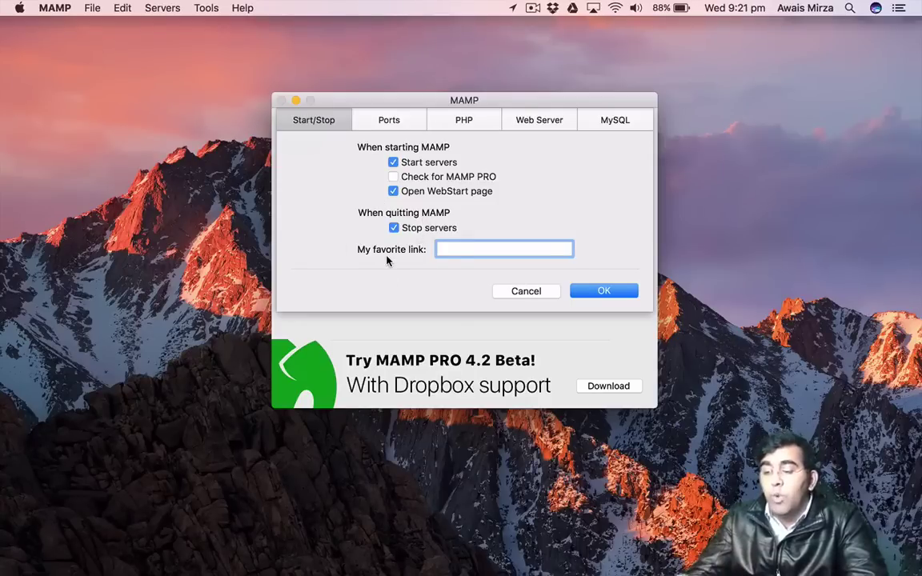
Confirm Apache port 80 and MySQL port 3306, then view the PHP version settings.
{"action": "left_click", "coordinate": [391, 119]}
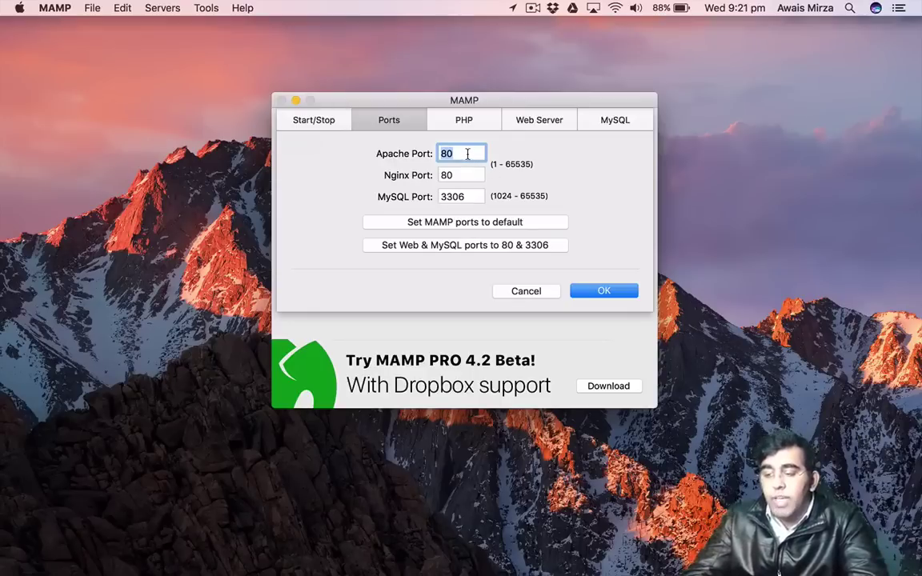
{"action": "left_click", "coordinate": [468, 153]}
{"action": "left_click", "coordinate": [469, 199]}
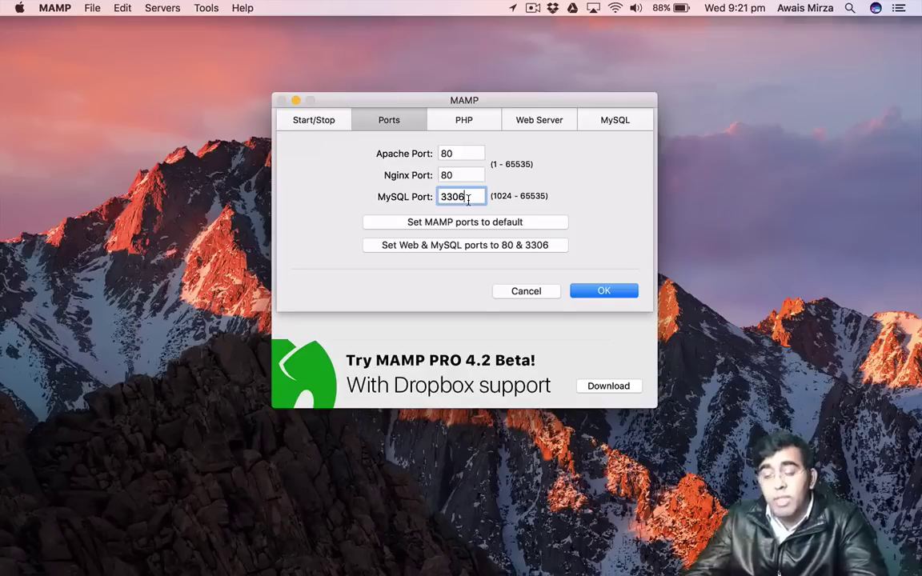
{"action": "left_click", "coordinate": [455, 153]}
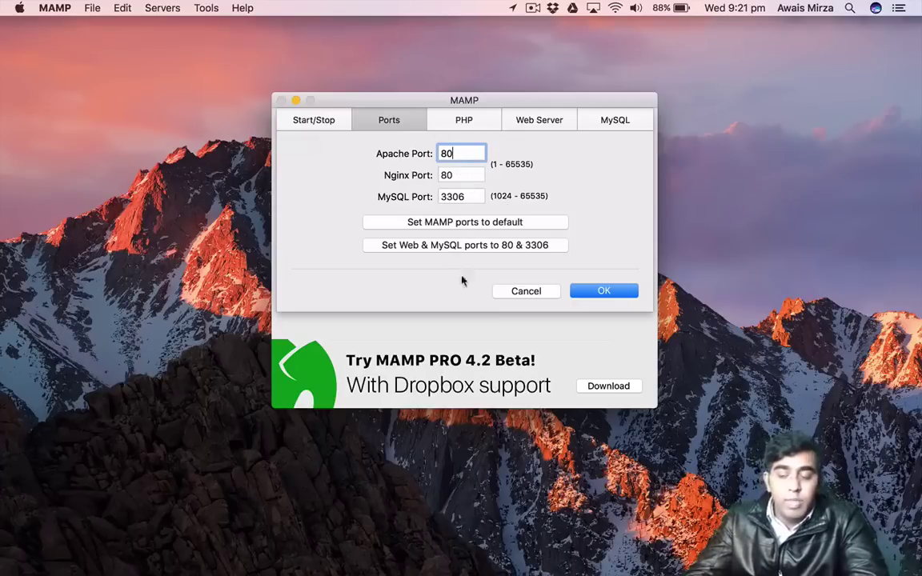
{"action": "left_click", "coordinate": [471, 123]}
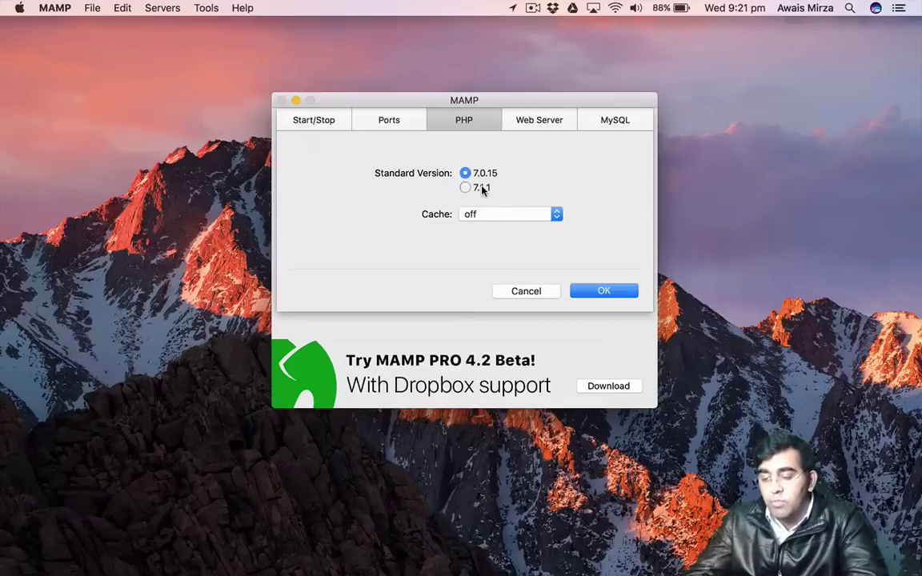
Keep PHP 7.0.15 as the standard version and view the Web Server document root settings.
{"action": "left_click", "coordinate": [483, 189]}
{"action": "left_click", "coordinate": [487, 177]}
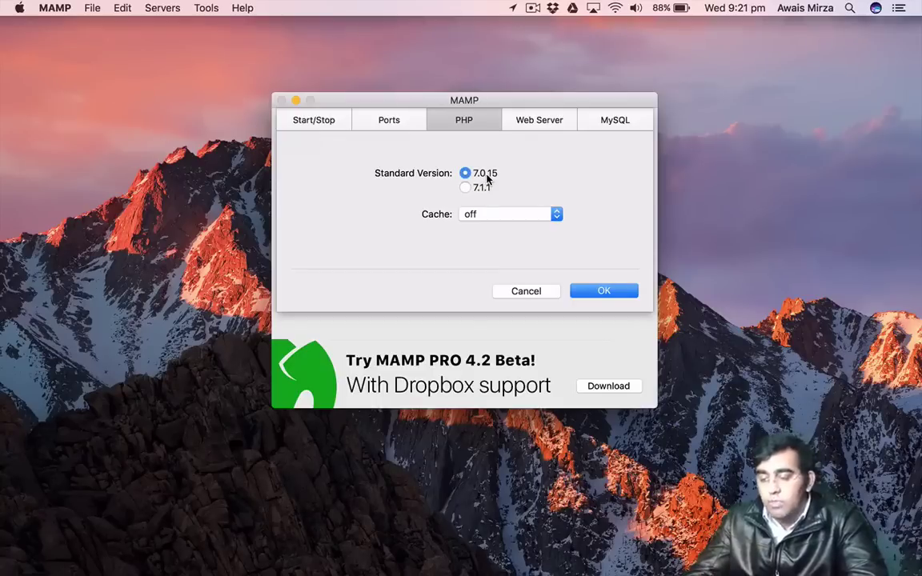
{"action": "left_click", "coordinate": [549, 126]}
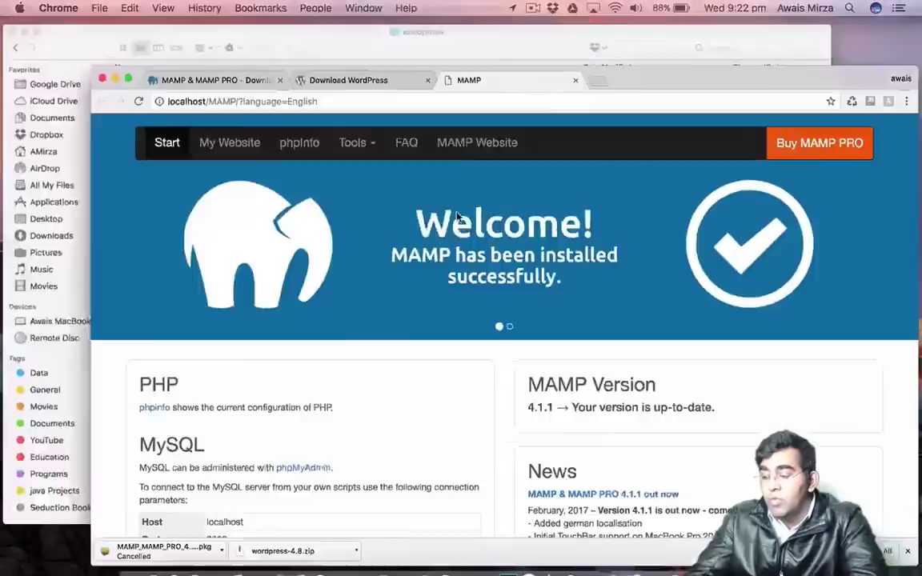
{"action": "key", "text": "ctrl+Up"}
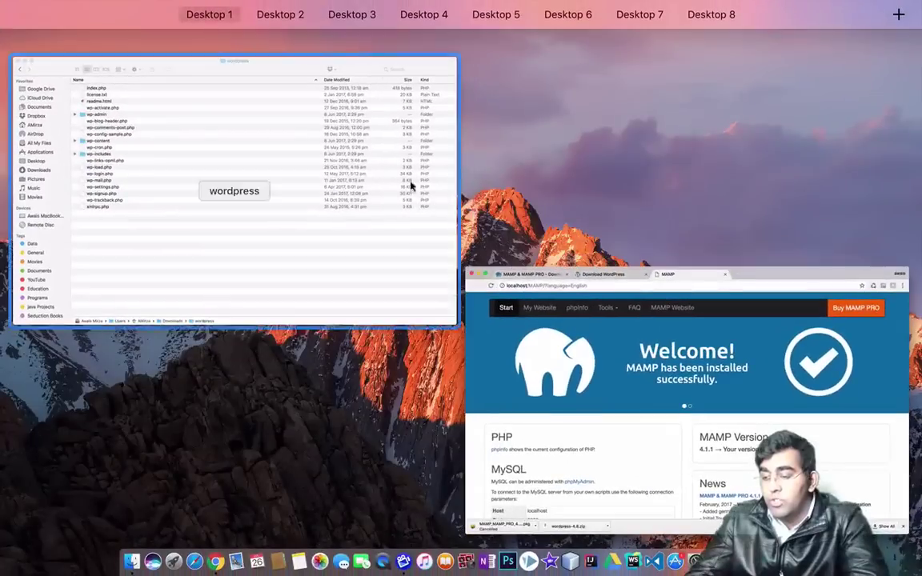
{"action": "left_click", "coordinate": [411, 185]}
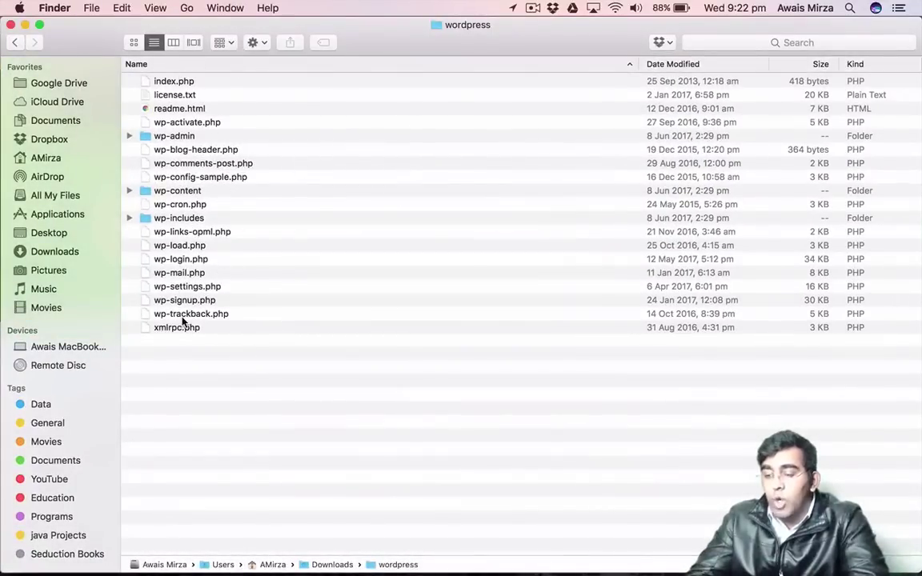
{"action": "key", "text": "ctrl+Right"}
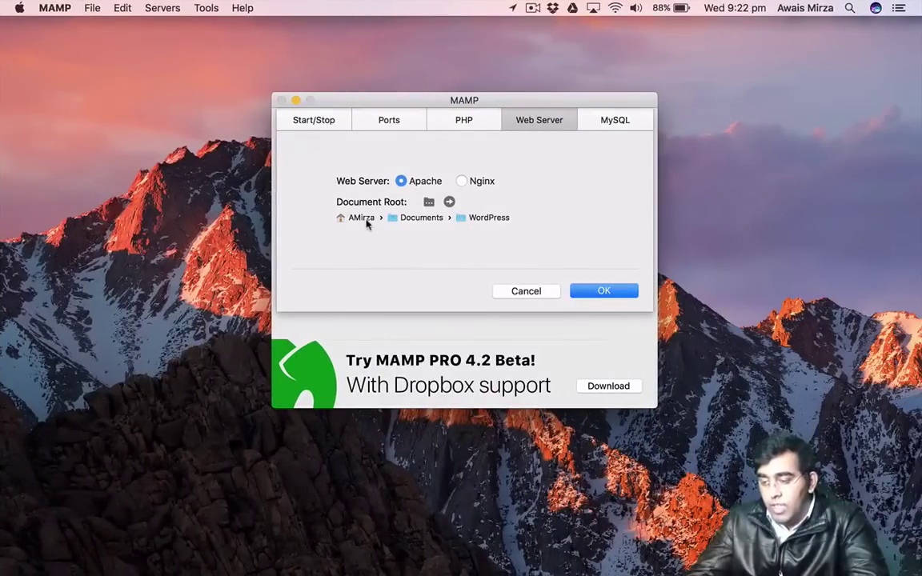
Leave the document root at Documents/WordPress, view MySQL settings, and save the preferences.
{"action": "left_click", "coordinate": [430, 202]}
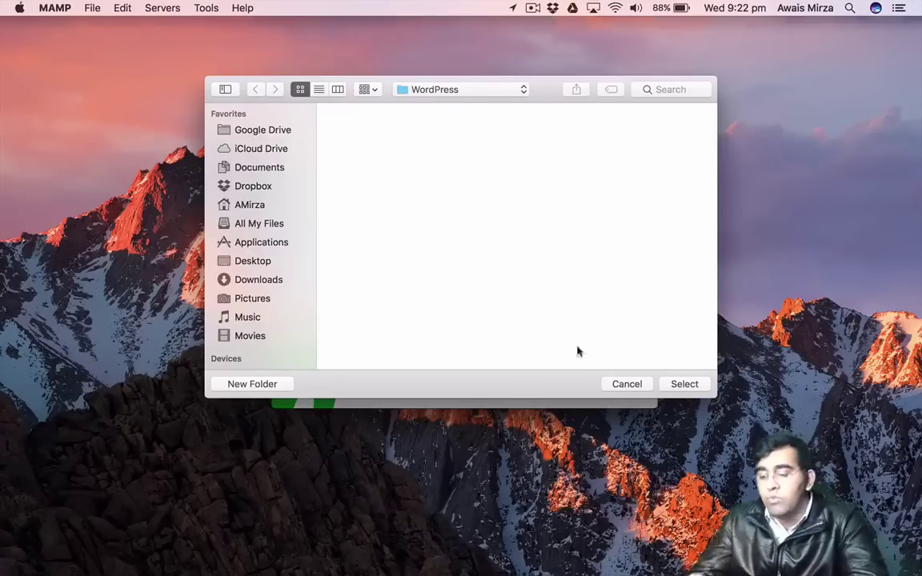
{"action": "left_click", "coordinate": [618, 384]}
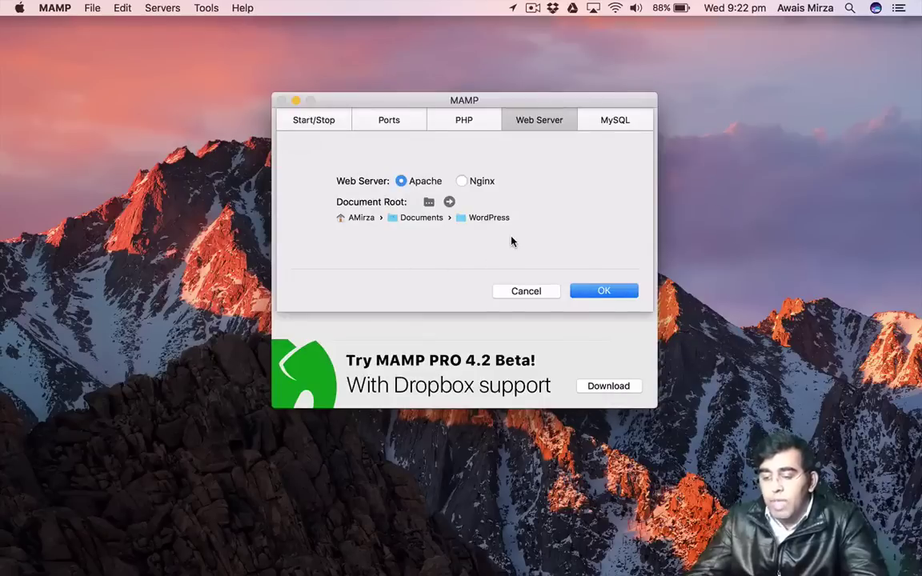
{"action": "left_click", "coordinate": [619, 123]}
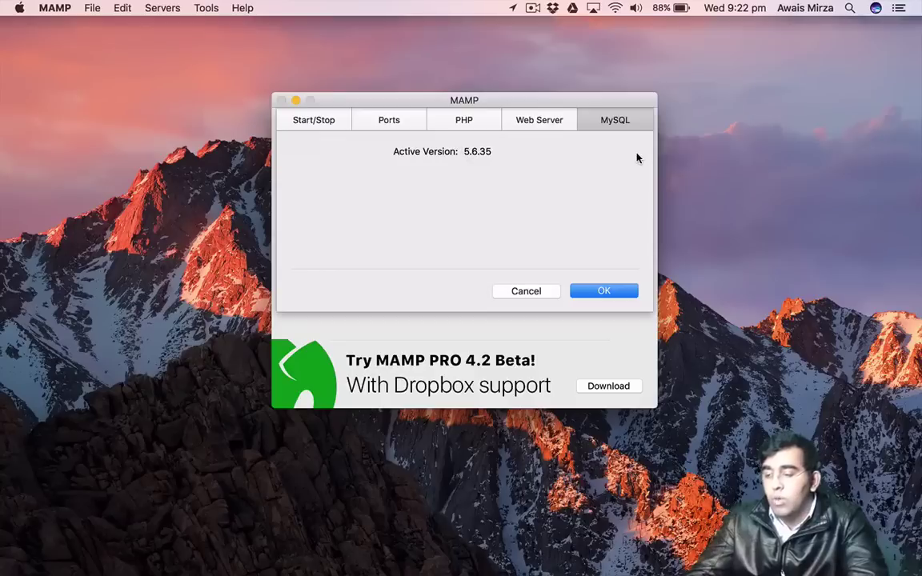
{"action": "left_click", "coordinate": [607, 290]}
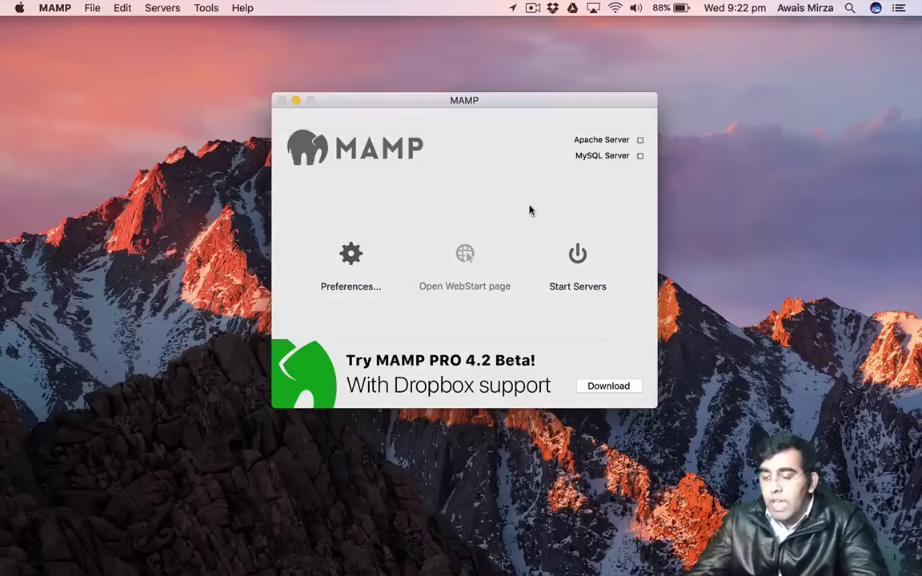
Select all files in the extracted wordpress folder for Documents/WordPress, then return to MAMP.
{"action": "key", "text": "ctrl+Left"}
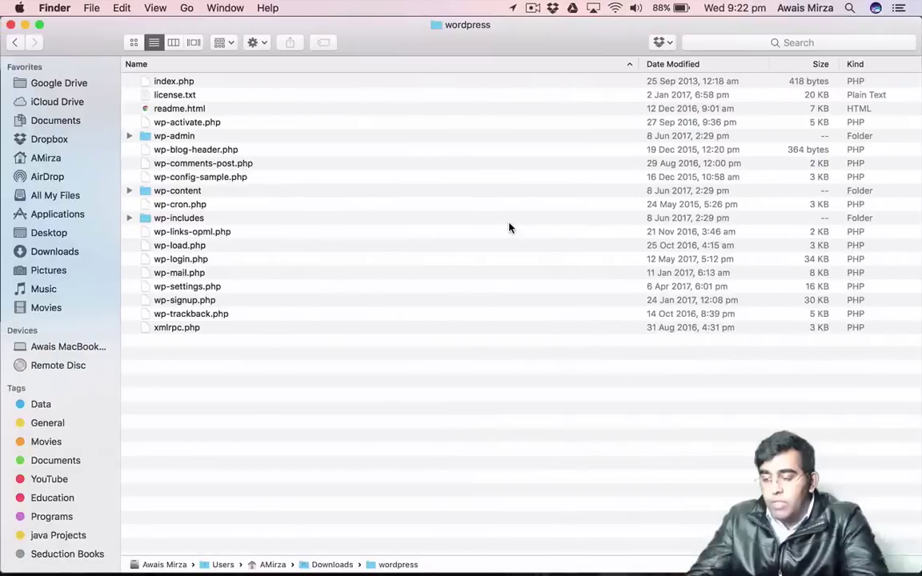
{"action": "left_click_drag", "start_coordinate": [208, 354], "coordinate": [282, 206]}
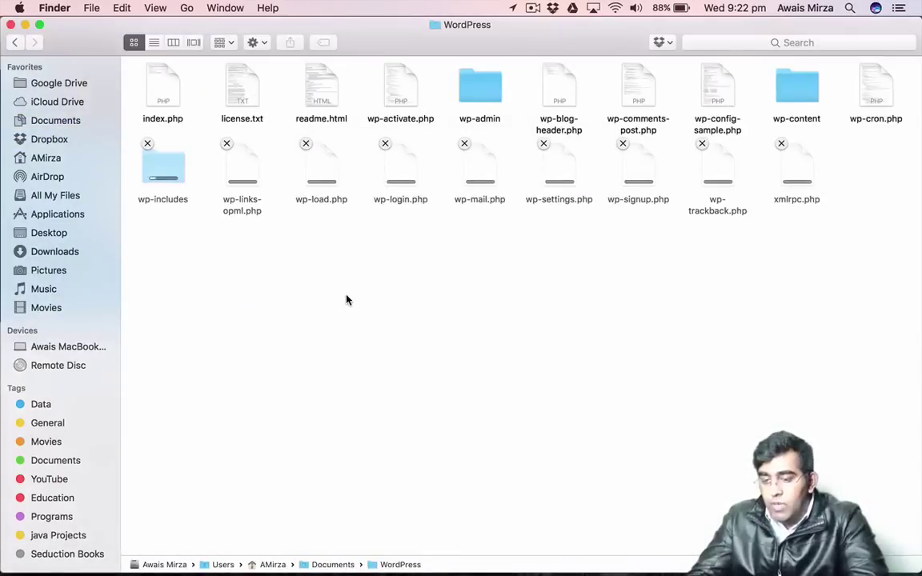
{"action": "key", "text": "ctrl+Right"}
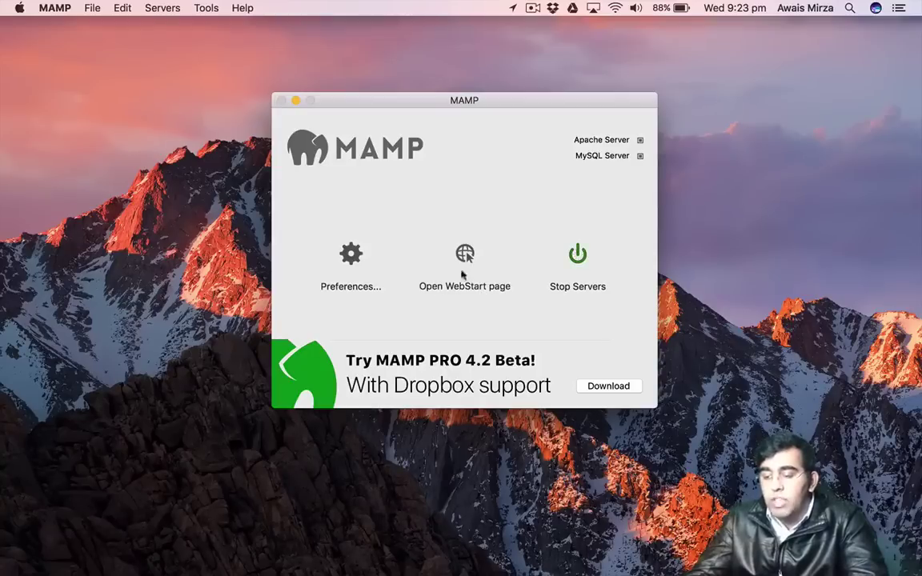
Open MAMP's WebStart page and launch phpMyAdmin from its Tools menu.
{"action": "left_click", "coordinate": [465, 255]}
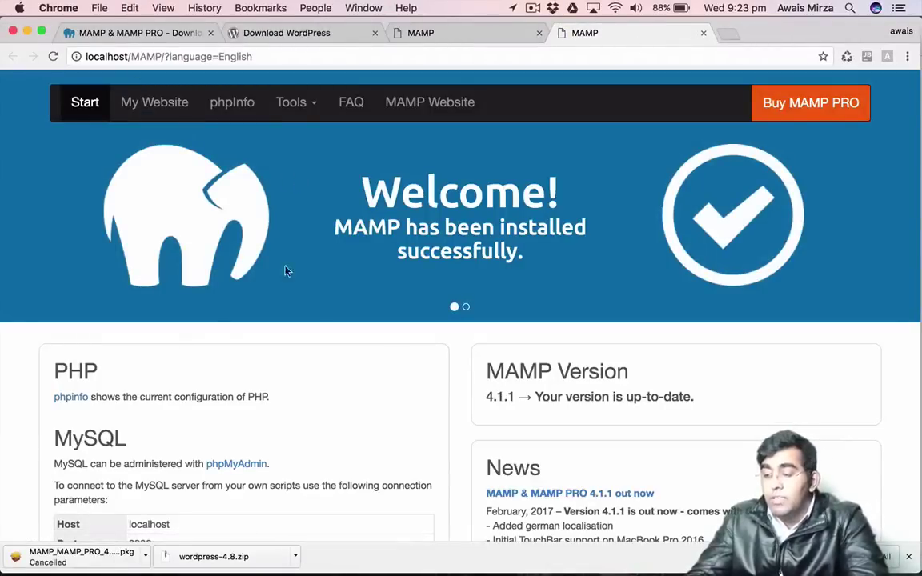
{"action": "left_click", "coordinate": [318, 113]}
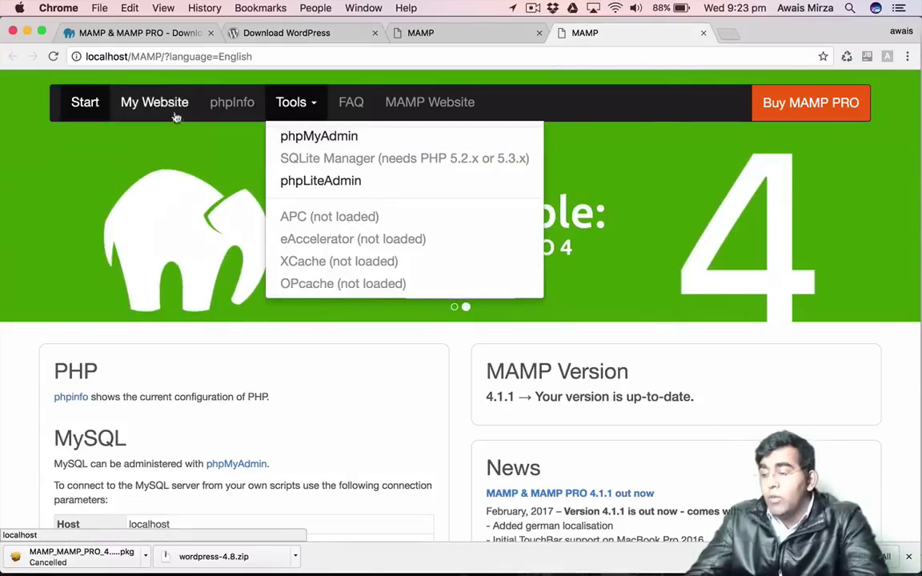
{"action": "left_click", "coordinate": [316, 138]}
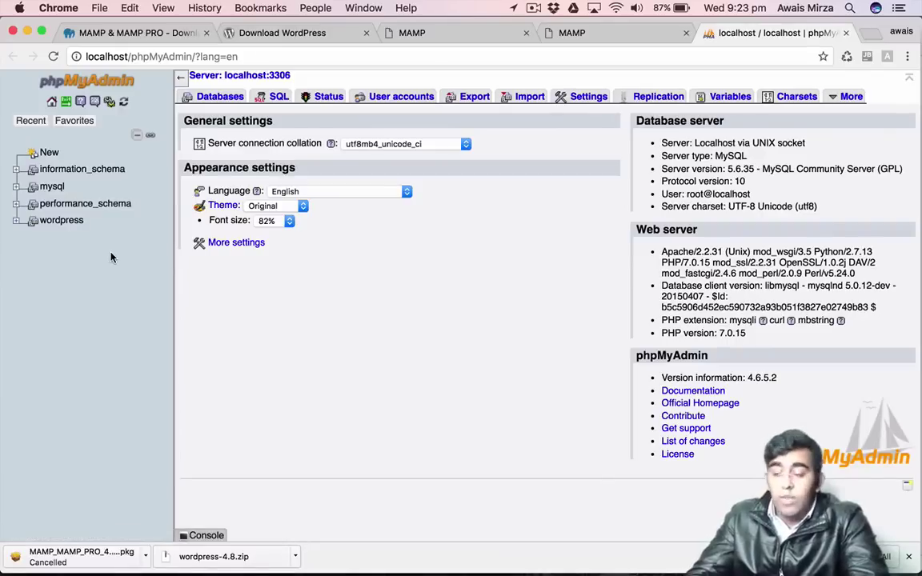
Create a new database named 'demo' in phpMyAdmin and return to the server home page.
{"action": "left_click", "coordinate": [53, 103]}
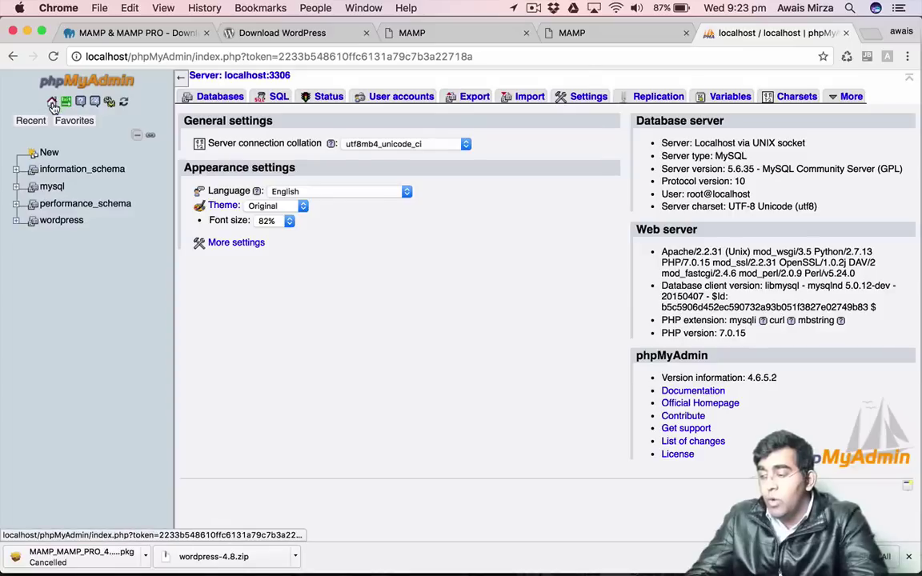
{"action": "left_click", "coordinate": [223, 102]}
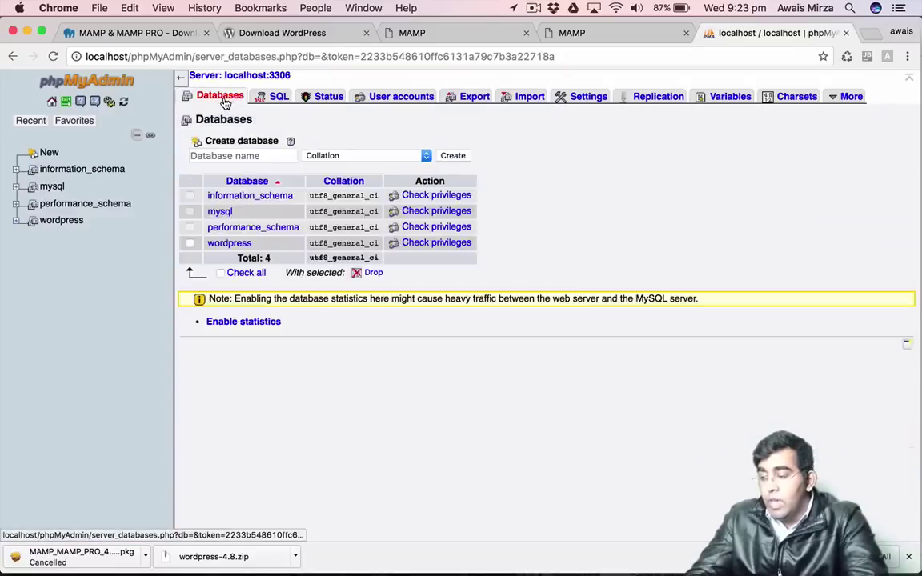
{"action": "left_click", "coordinate": [263, 156]}
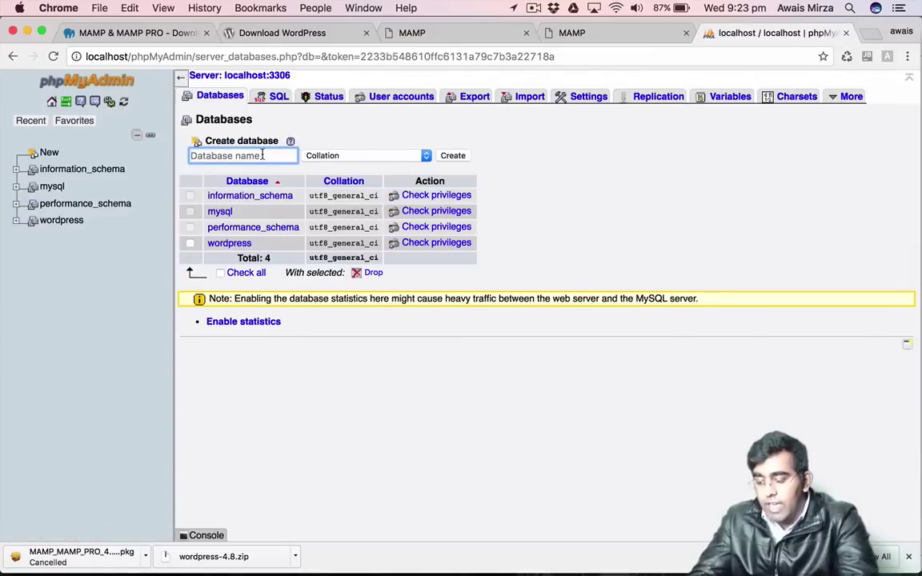
{"action": "type", "text": "demoSite"}
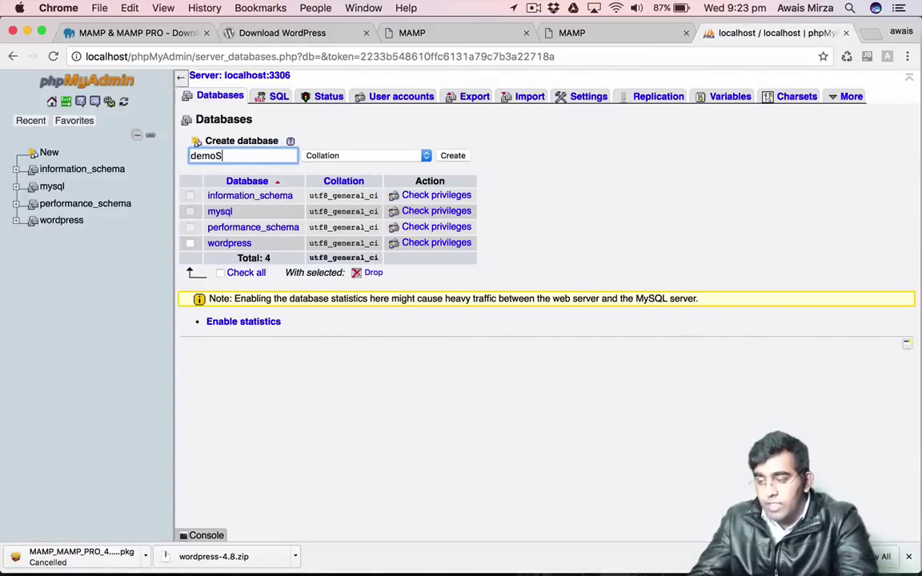
{"action": "key", "text": "BackSpace"}
{"action": "key", "text": "BackSpace"}
{"action": "key", "text": "BackSpace"}
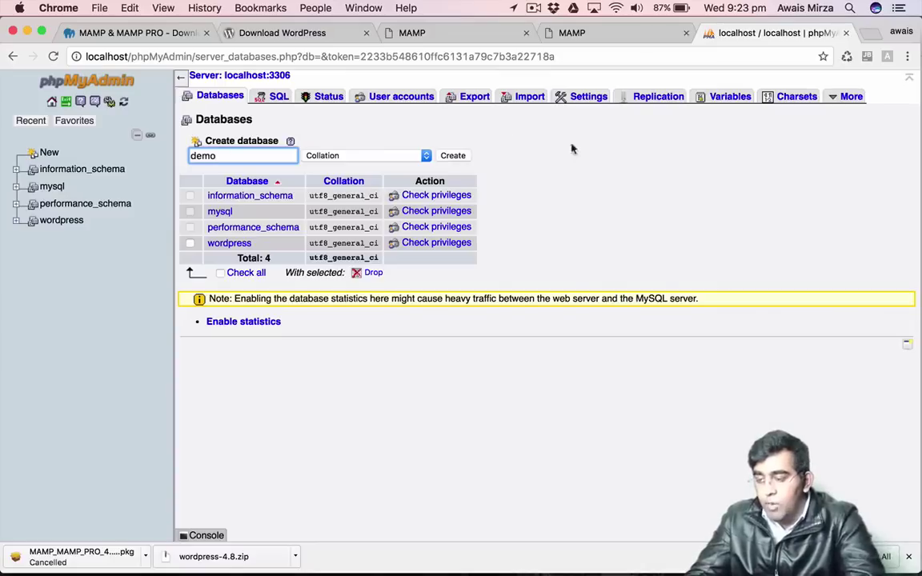
{"action": "left_click", "coordinate": [453, 155]}
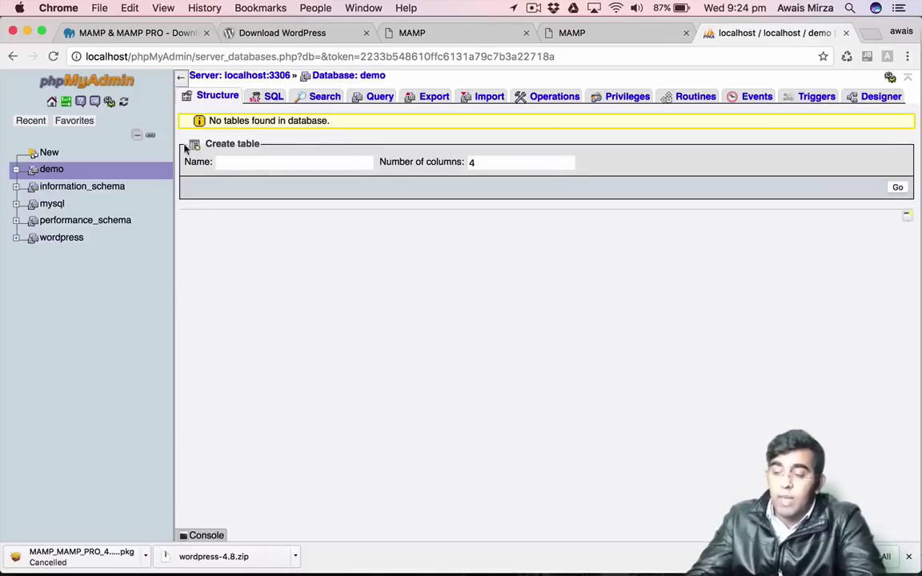
{"action": "left_click", "coordinate": [63, 124]}
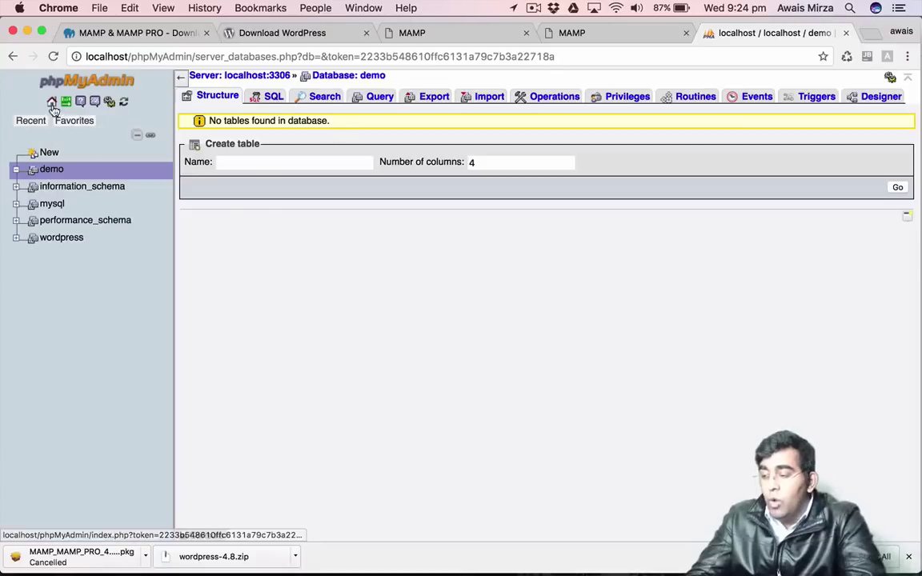
{"action": "left_click", "coordinate": [51, 102]}
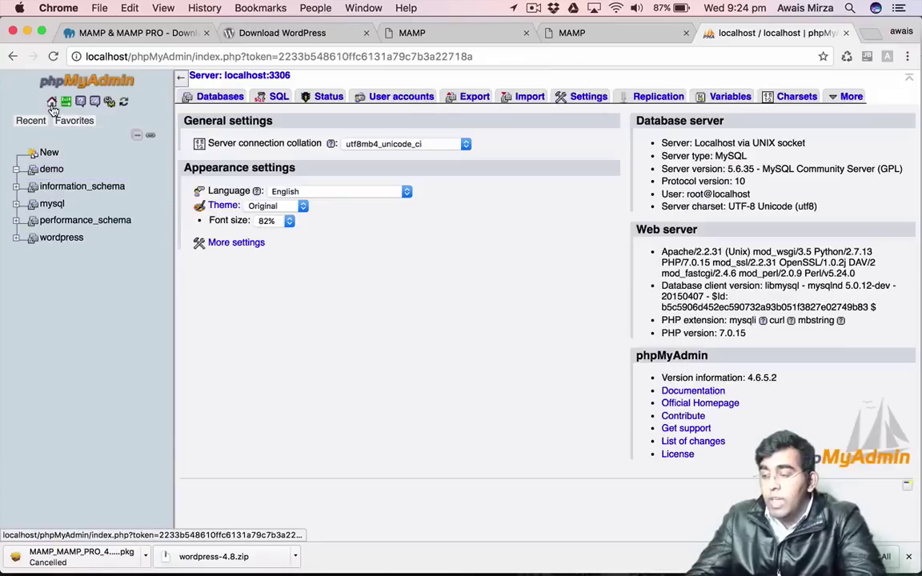
Open the phpMyAdmin User accounts overview and inspect the root ::1 account row.
{"action": "left_click", "coordinate": [397, 100]}
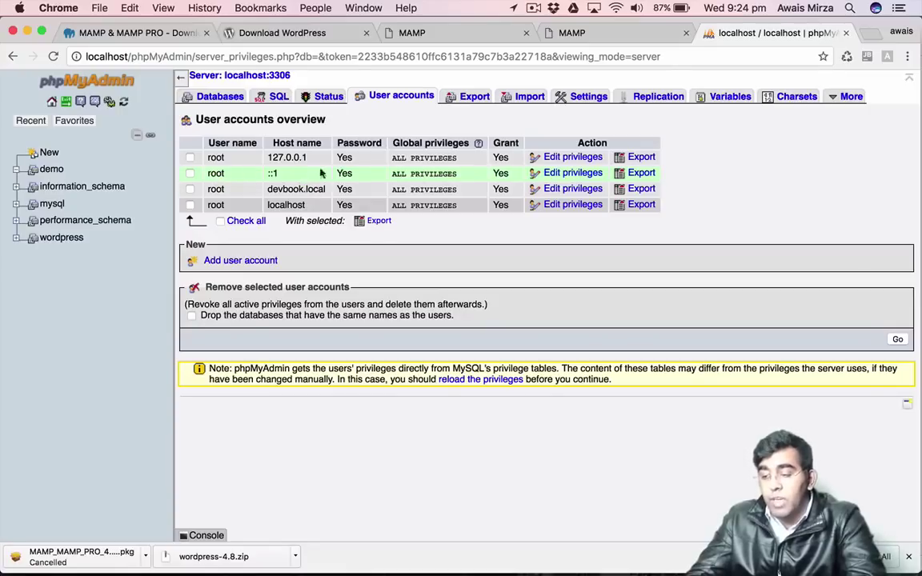
{"action": "left_click", "coordinate": [224, 174]}
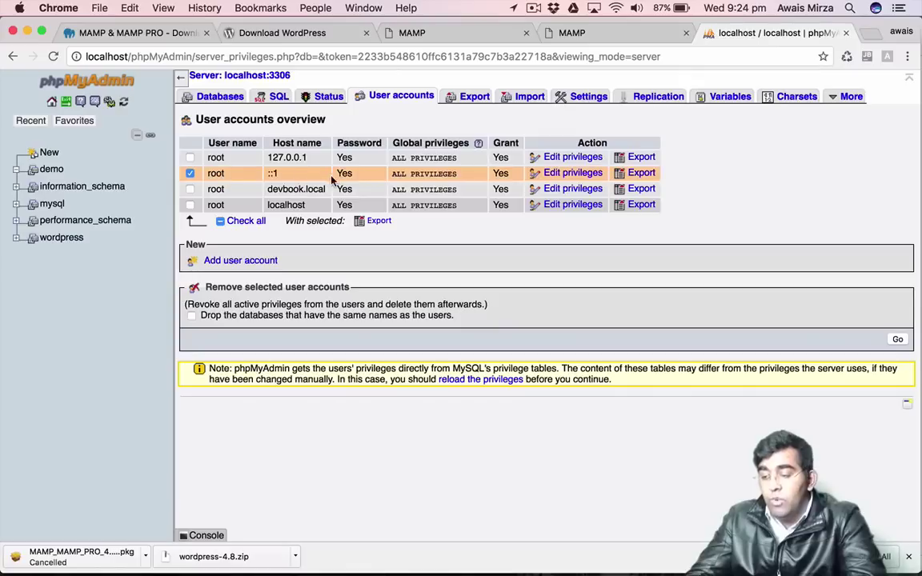
{"action": "left_click", "coordinate": [189, 172]}
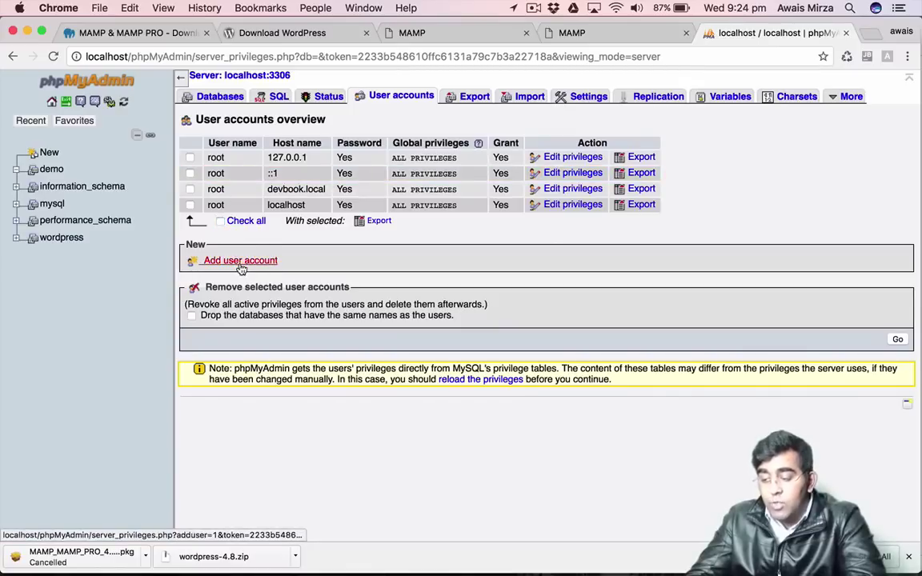
Start an Add user account form, abandon it unsaved, and return to the MAMP welcome page.
{"action": "left_click", "coordinate": [233, 262]}
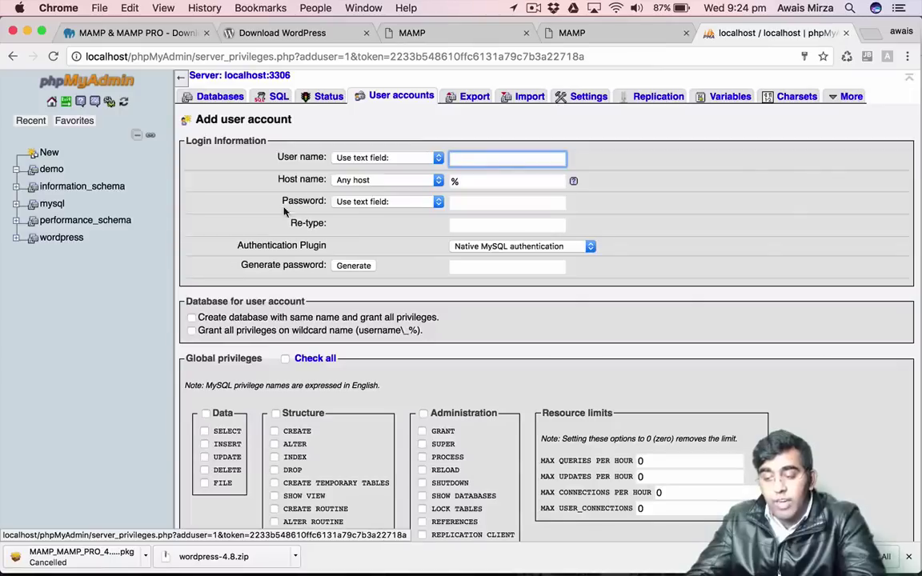
{"action": "left_click", "coordinate": [490, 203]}
{"action": "left_click", "coordinate": [425, 230]}
{"action": "left_click", "coordinate": [463, 227]}
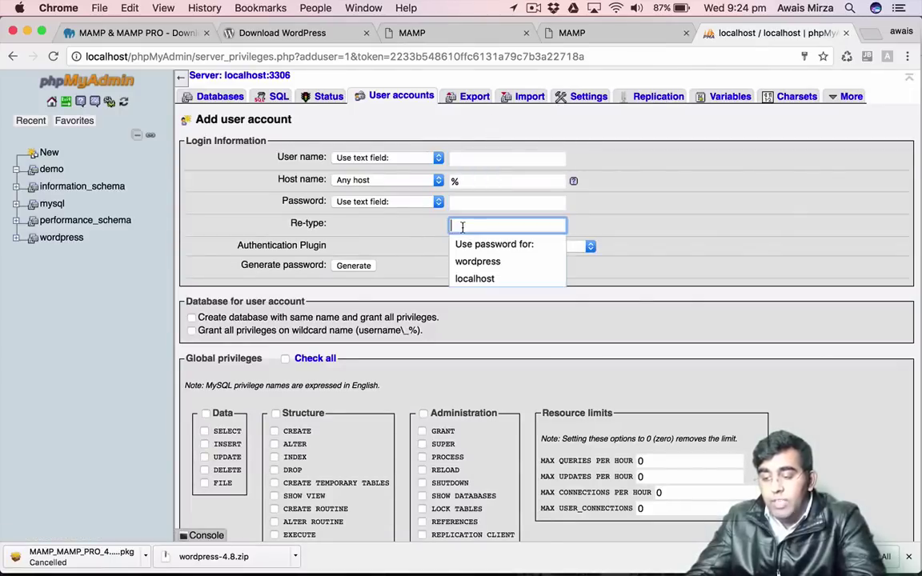
{"action": "left_click", "coordinate": [420, 231]}
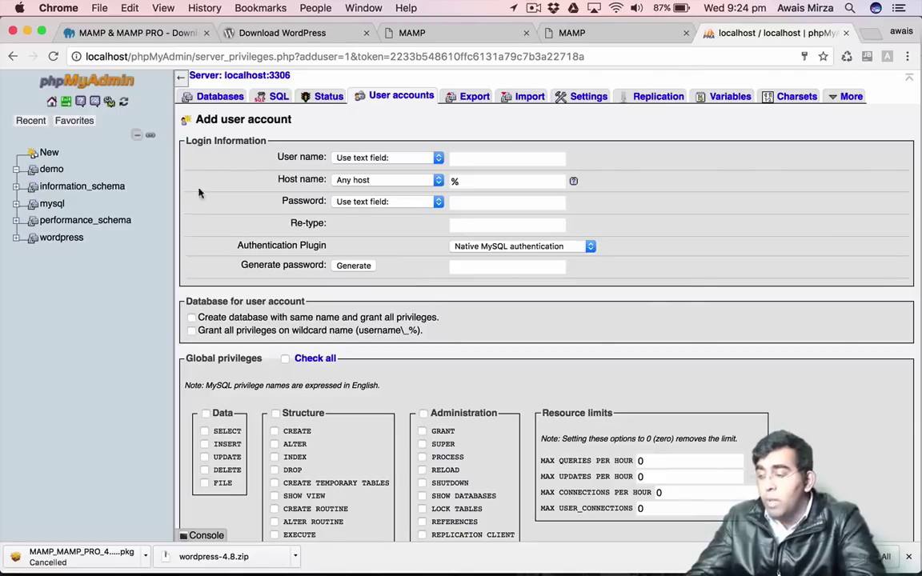
{"action": "left_click", "coordinate": [407, 100]}
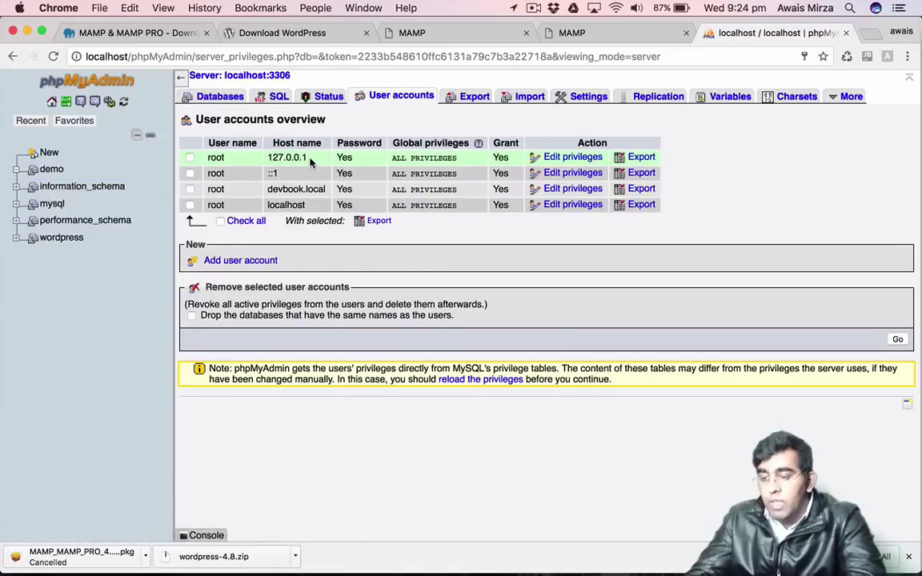
{"action": "left_click", "coordinate": [652, 32]}
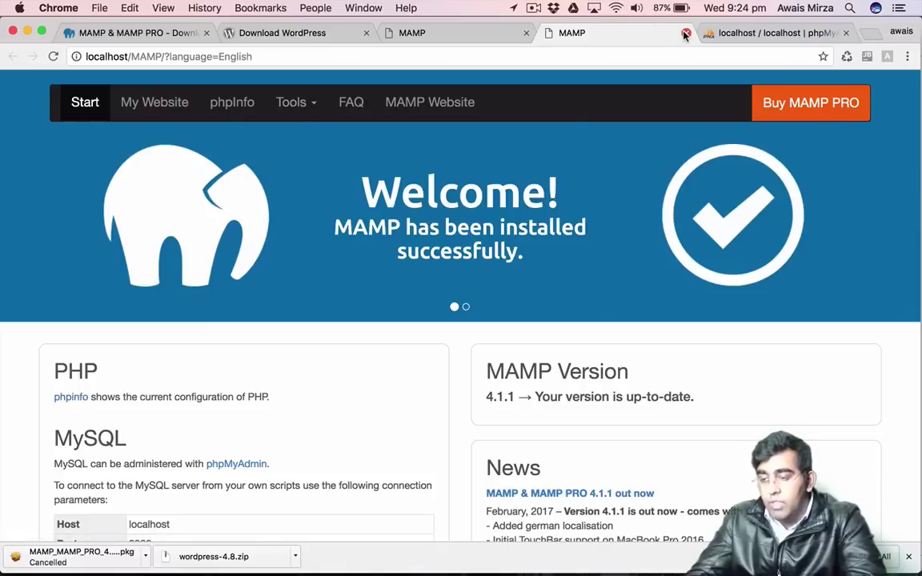
Open My Website from the MAMP start page and continue setup in English (United States).
{"action": "left_click", "coordinate": [168, 107]}
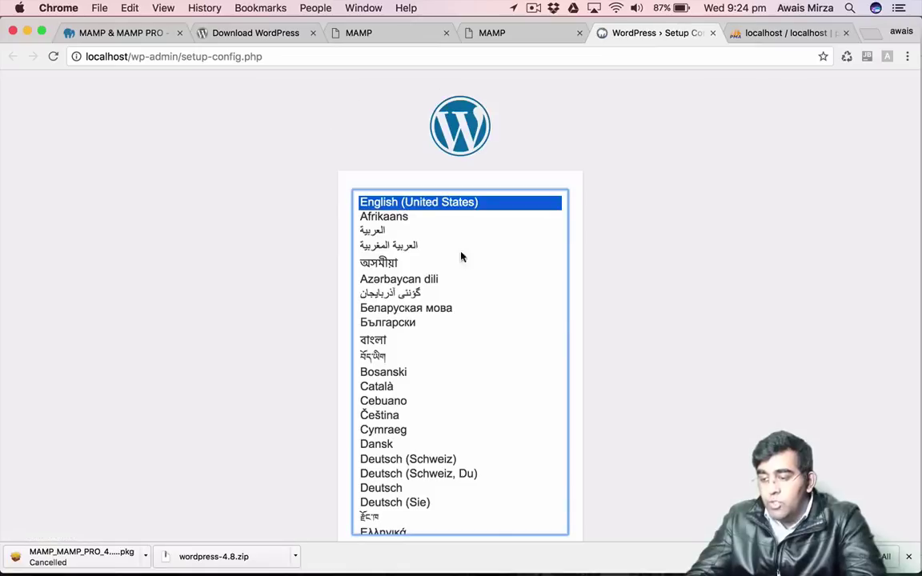
{"action": "scroll", "coordinate": [814, 277], "scroll_direction": "down", "scroll_amount": 2}
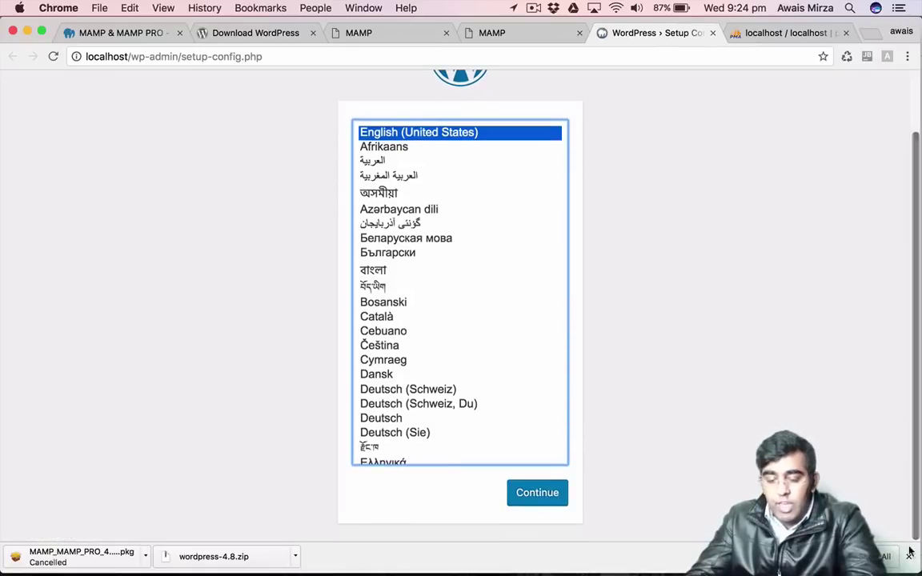
{"action": "scroll", "coordinate": [813, 276], "scroll_direction": "up", "scroll_amount": 1}
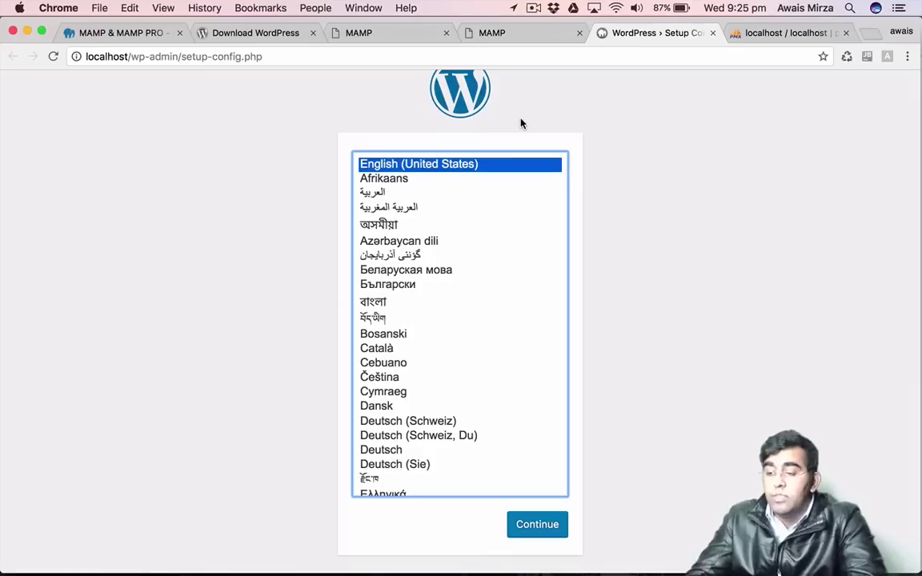
{"action": "scroll", "coordinate": [449, 247], "scroll_direction": "down", "scroll_amount": 8}
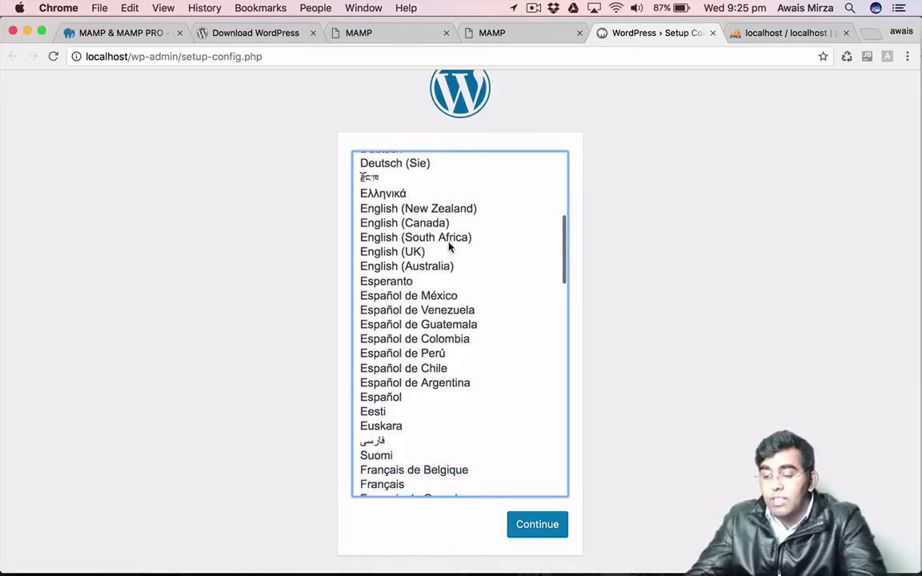
{"action": "scroll", "coordinate": [455, 241], "scroll_direction": "up", "scroll_amount": 10}
{"action": "scroll", "coordinate": [391, 321], "scroll_direction": "down", "scroll_amount": 15}
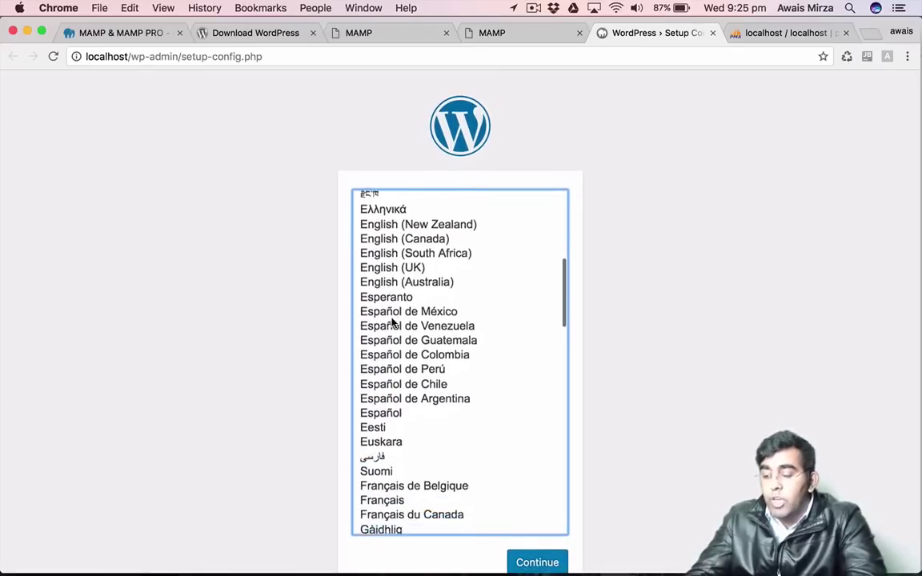
{"action": "scroll", "coordinate": [392, 321], "scroll_direction": "up", "scroll_amount": 15}
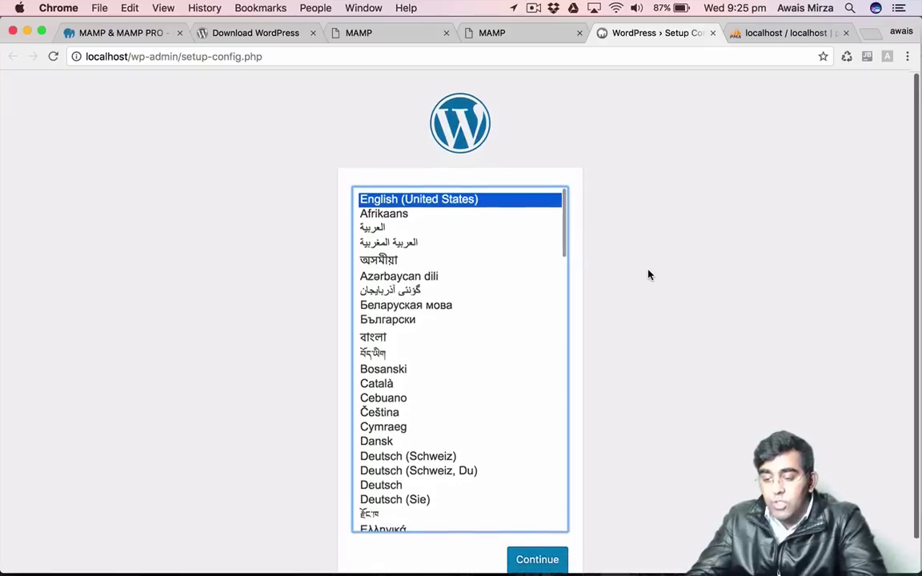
{"action": "scroll", "coordinate": [648, 274], "scroll_direction": "down", "scroll_amount": 2}
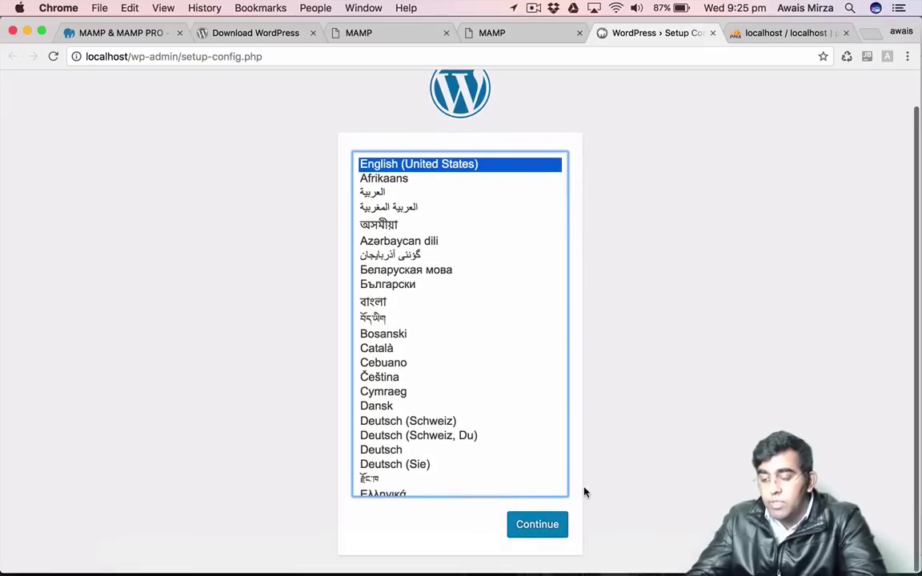
{"action": "left_click", "coordinate": [537, 528]}
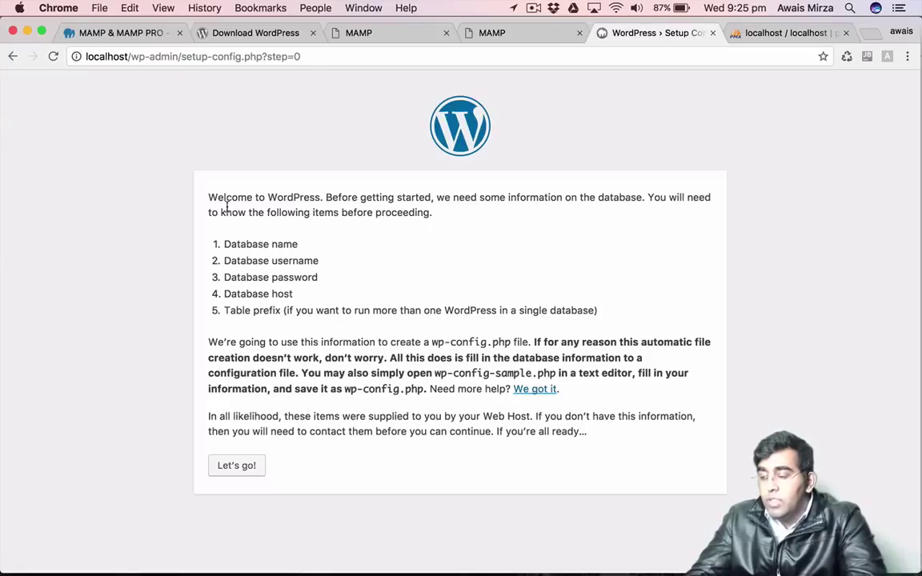
Review the required database details (name, username, password, host) and start the connection setup.
{"action": "left_click_drag", "start_coordinate": [225, 243], "coordinate": [309, 241]}
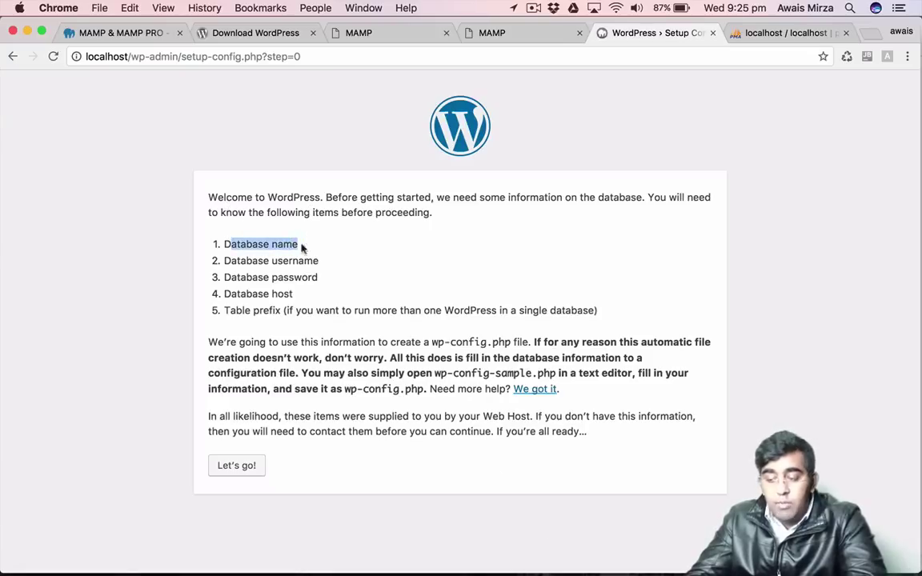
{"action": "left_click_drag", "start_coordinate": [263, 261], "coordinate": [331, 255]}
{"action": "left_click_drag", "start_coordinate": [269, 276], "coordinate": [318, 277]}
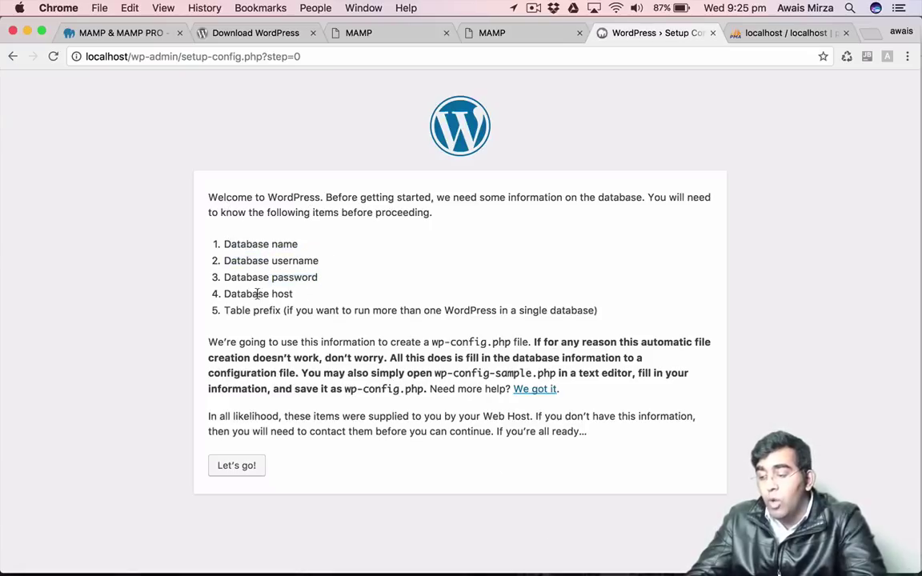
{"action": "left_click_drag", "start_coordinate": [262, 293], "coordinate": [362, 294]}
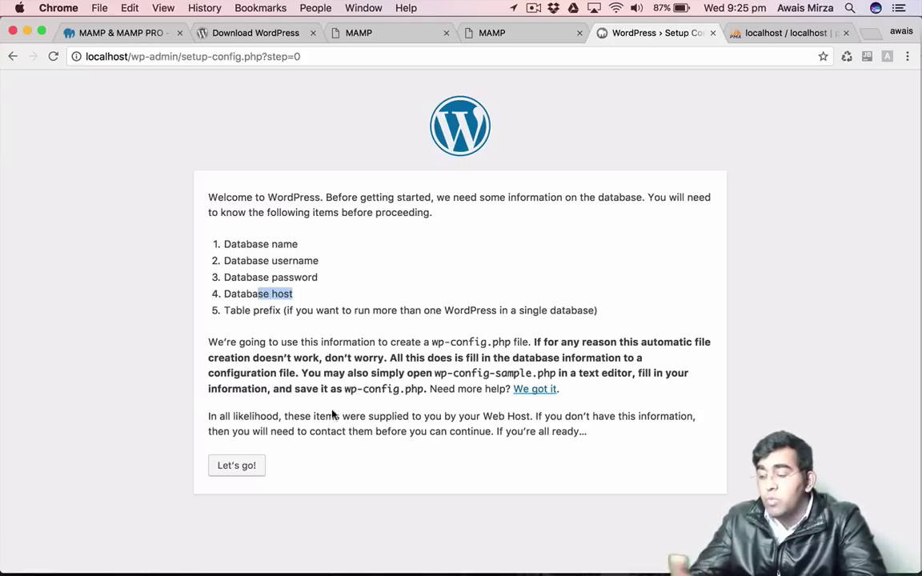
{"action": "left_click", "coordinate": [238, 471]}
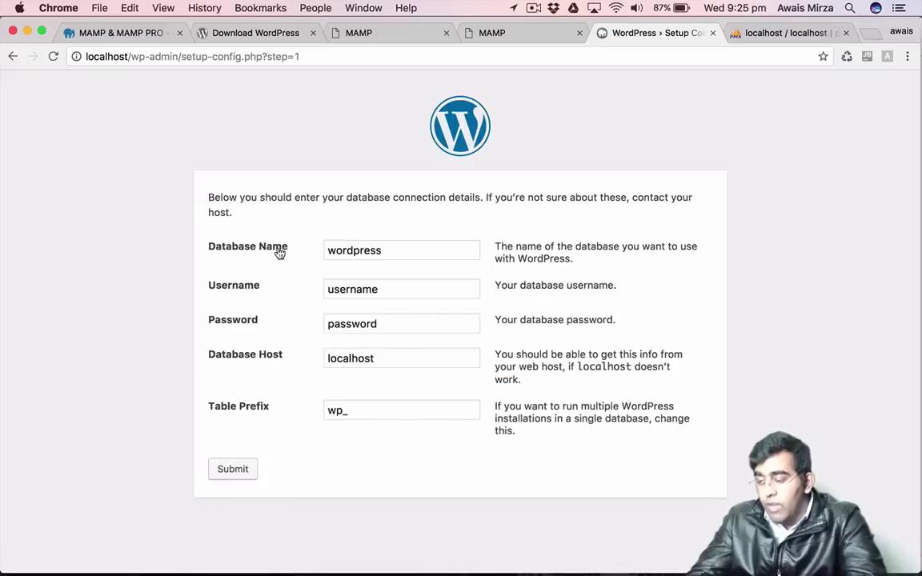
Enter database name demo, username root, the database password, keep host localhost, and submit.
{"action": "double_click", "coordinate": [383, 249]}
{"action": "type", "text": "demo"}
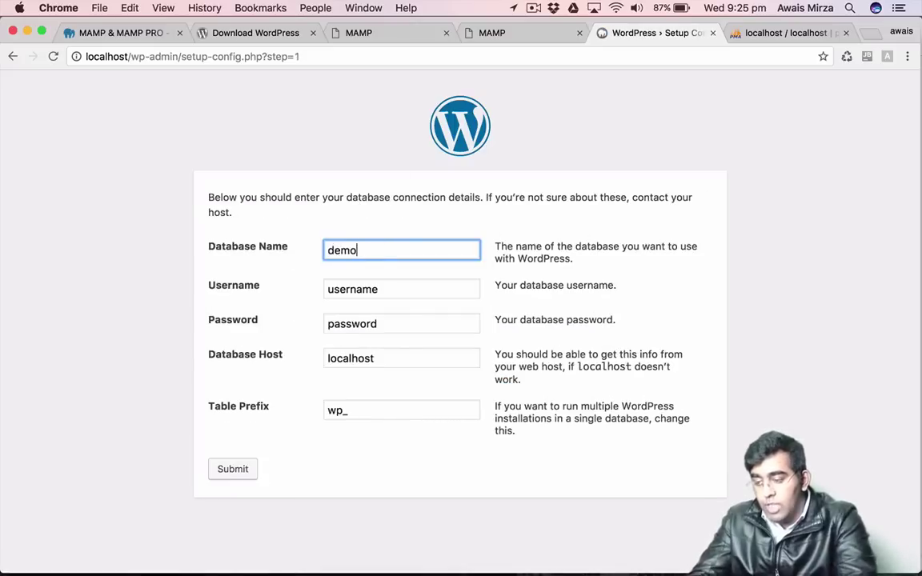
{"action": "key", "text": "Tab"}
{"action": "type", "text": "root"}
{"action": "key", "text": "Tab"}
{"action": "type", "text": "root"}
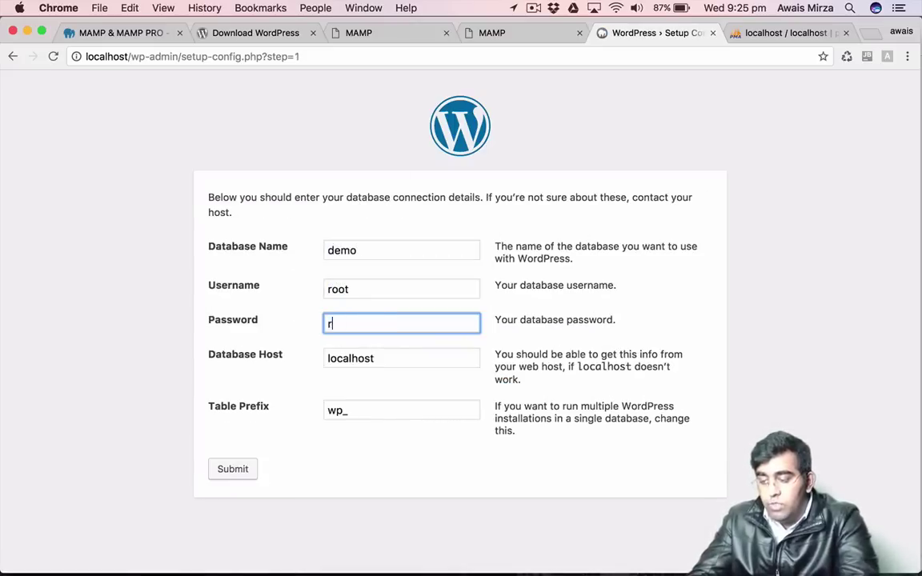
{"action": "key", "text": "Tab"}
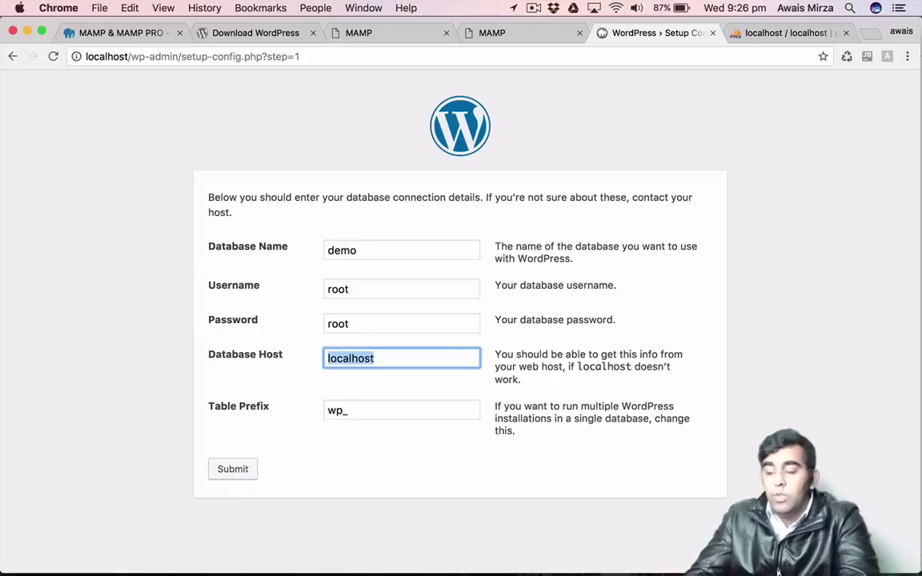
{"action": "key", "text": "Left"}
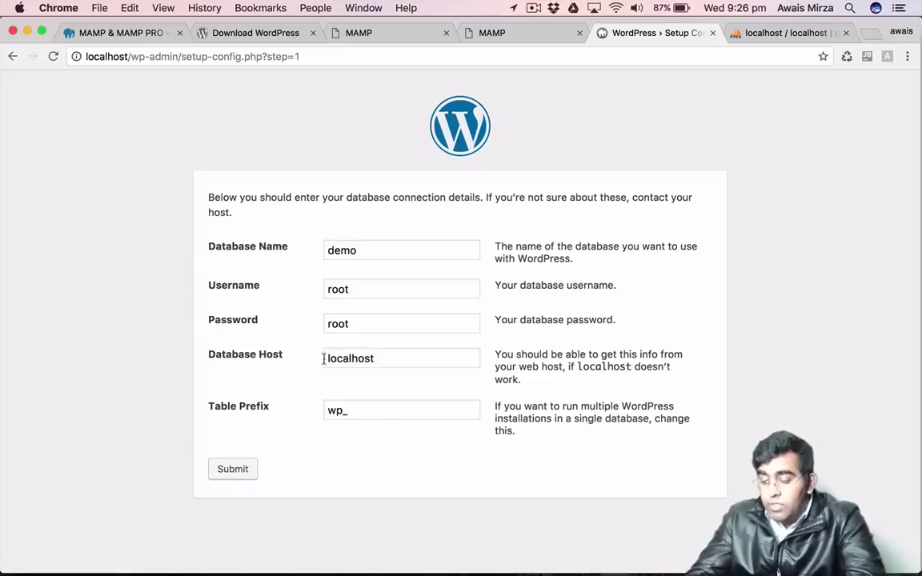
{"action": "left_click", "coordinate": [225, 472]}
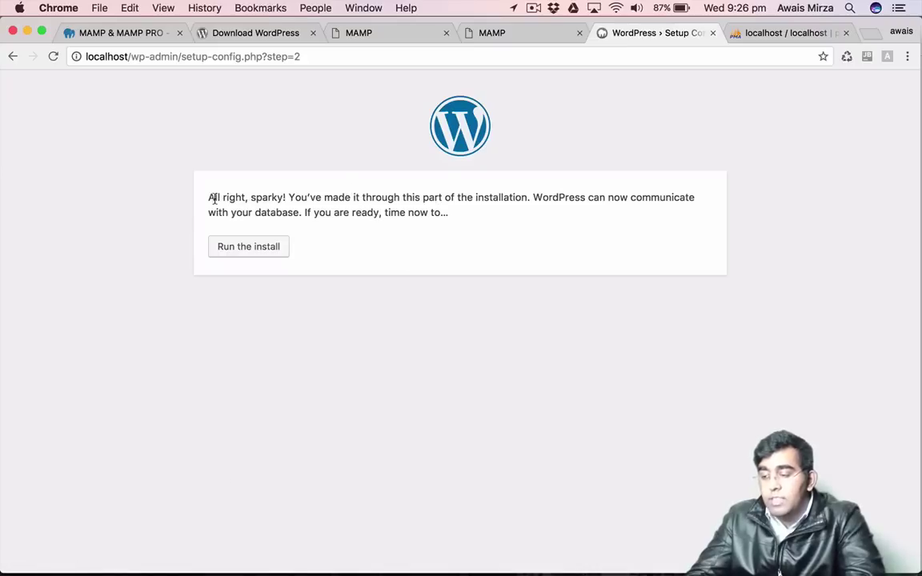
Start the WordPress installation from the database confirmation page.
{"action": "left_click_drag", "start_coordinate": [213, 198], "coordinate": [688, 254]}
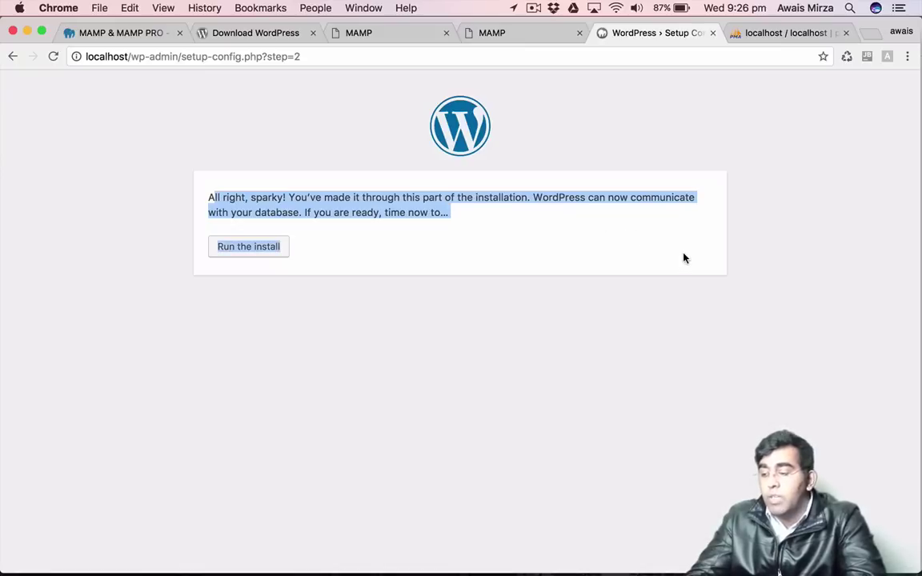
{"action": "left_click", "coordinate": [250, 253]}
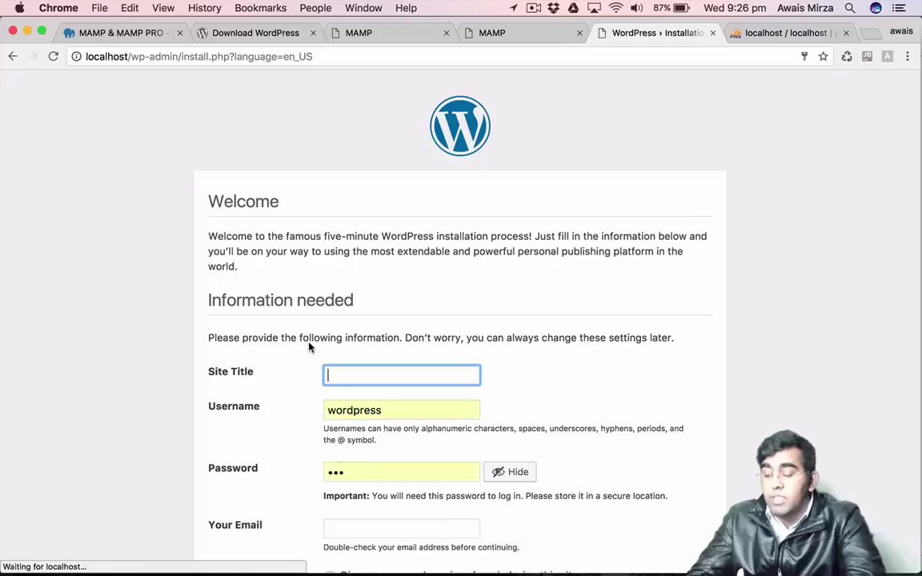
{"action": "scroll", "coordinate": [497, 313], "scroll_direction": "down", "scroll_amount": 3}
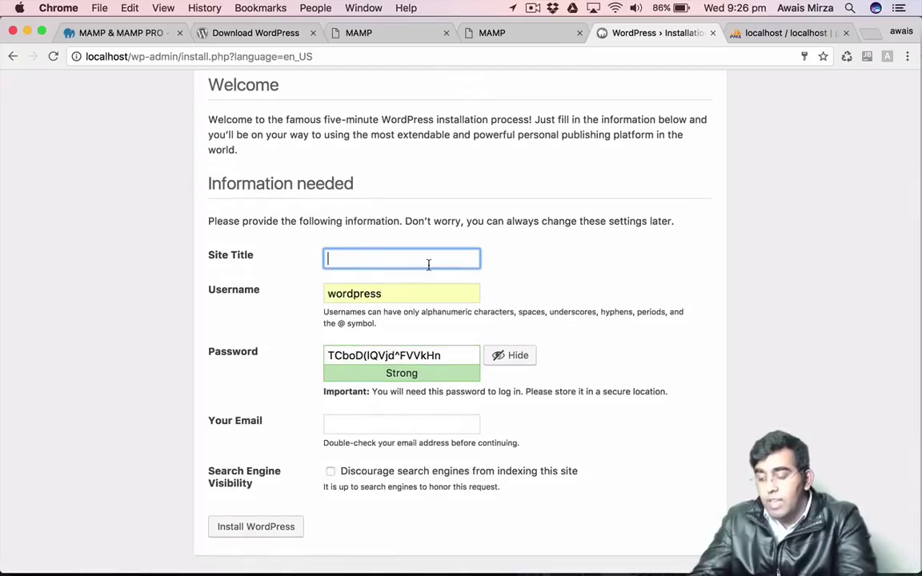
Enter Site Title demo, a short password confirmed as weak, and a placeholder email value.
{"action": "type", "text": "demo"}
{"action": "key", "text": "Tab"}
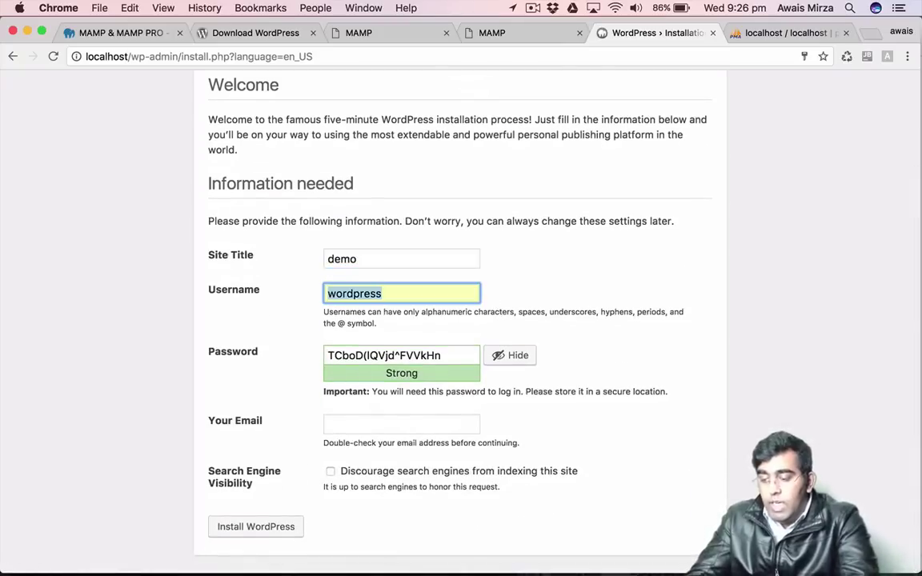
{"action": "key", "text": "Tab"}
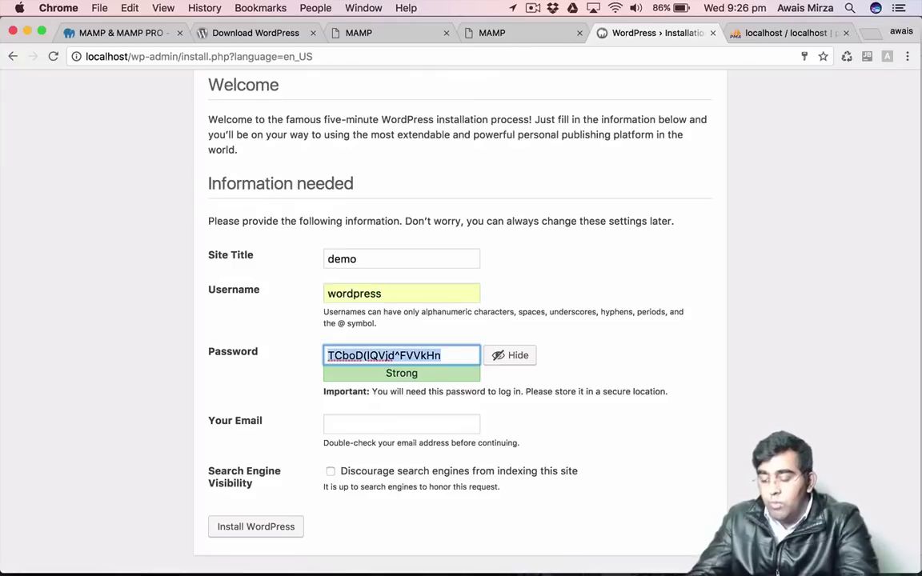
{"action": "type", "text": "123"}
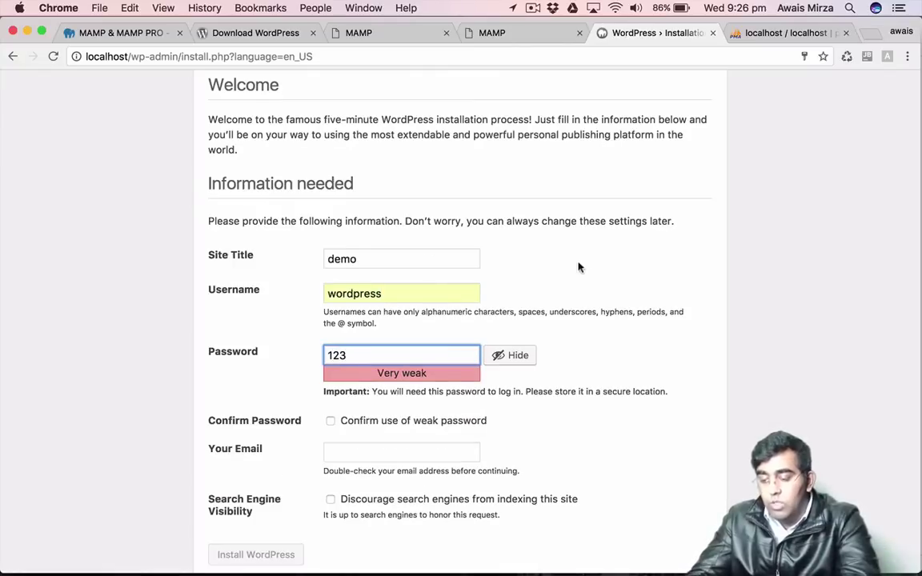
{"action": "left_click", "coordinate": [365, 423]}
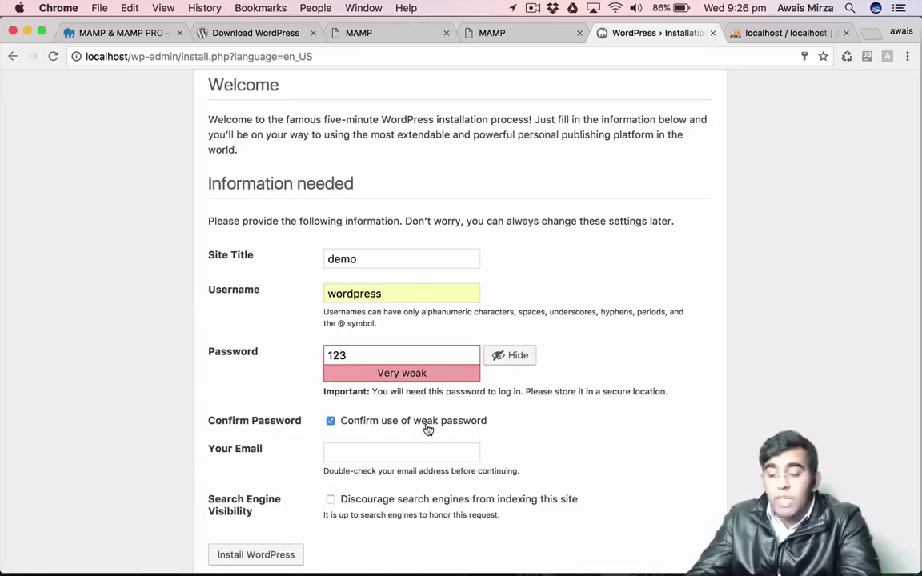
{"action": "left_click_drag", "start_coordinate": [349, 358], "coordinate": [269, 358]}
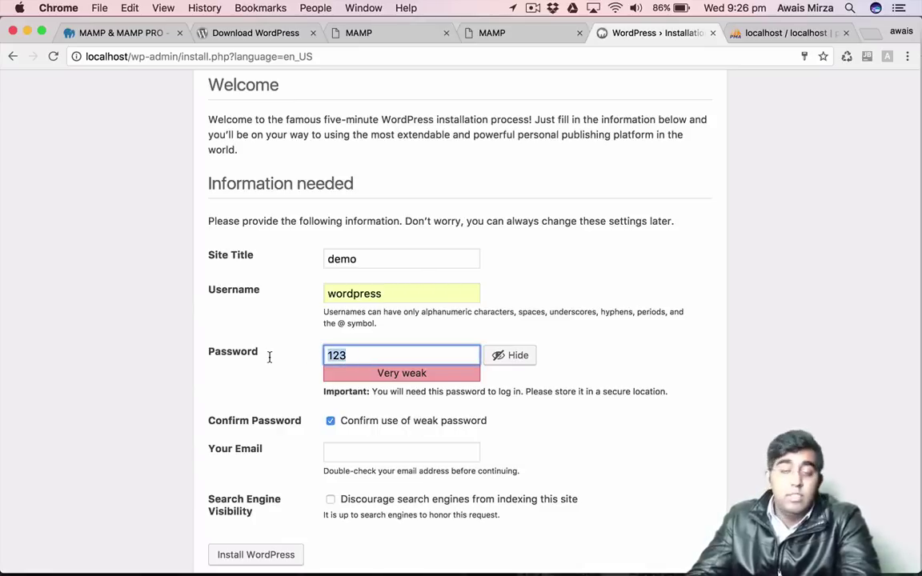
{"action": "scroll", "coordinate": [313, 388], "scroll_direction": "down", "scroll_amount": 1}
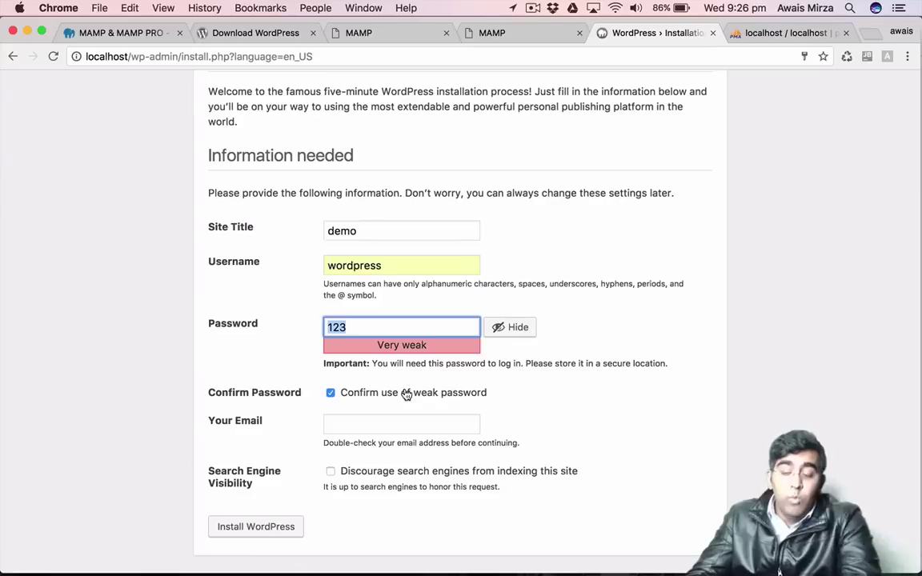
{"action": "left_click", "coordinate": [367, 422]}
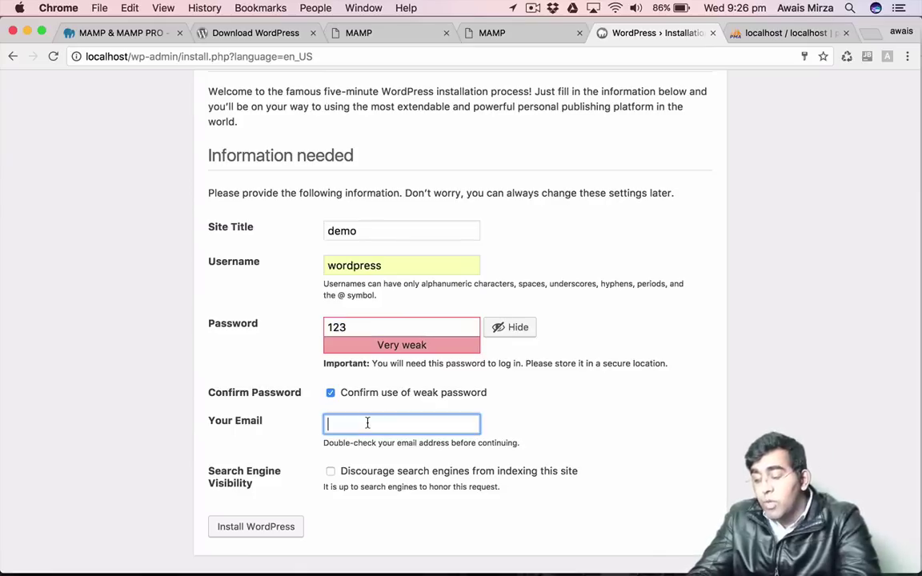
{"action": "type", "text": "123"}
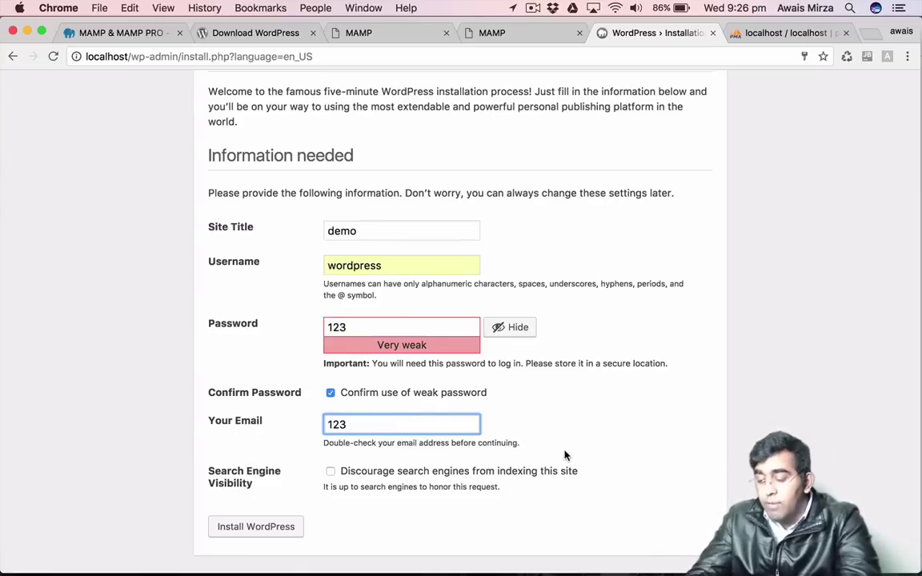
{"action": "scroll", "coordinate": [560, 459], "scroll_direction": "down", "scroll_amount": 1}
Submit the install form, re-confirm the weak password, and replace the username with an e-mail address.
{"action": "left_click", "coordinate": [218, 536]}
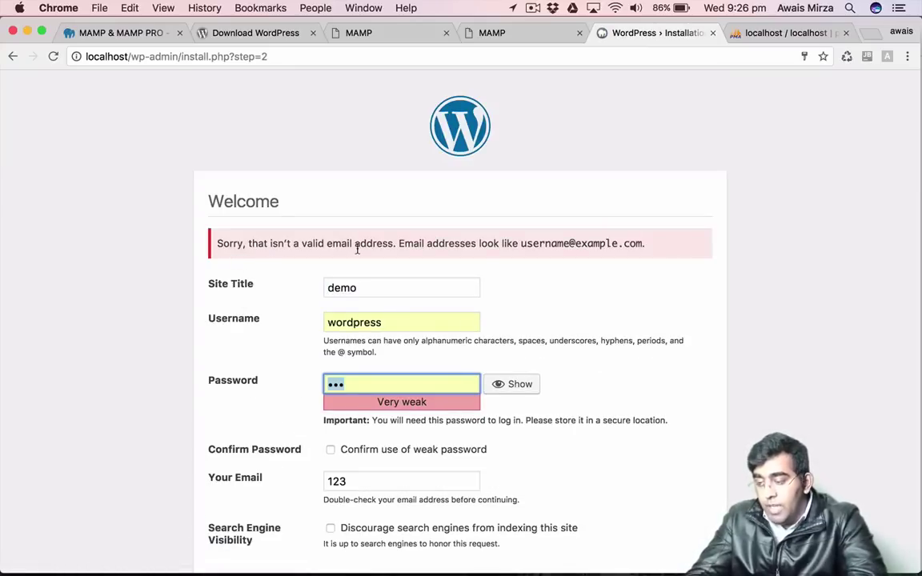
{"action": "scroll", "coordinate": [393, 258], "scroll_direction": "down", "scroll_amount": 2}
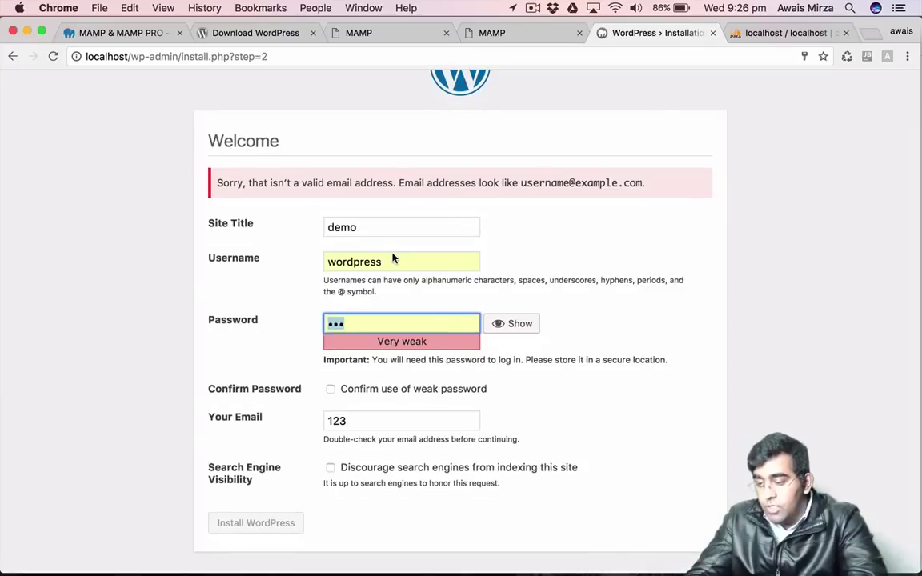
{"action": "left_click", "coordinate": [371, 397]}
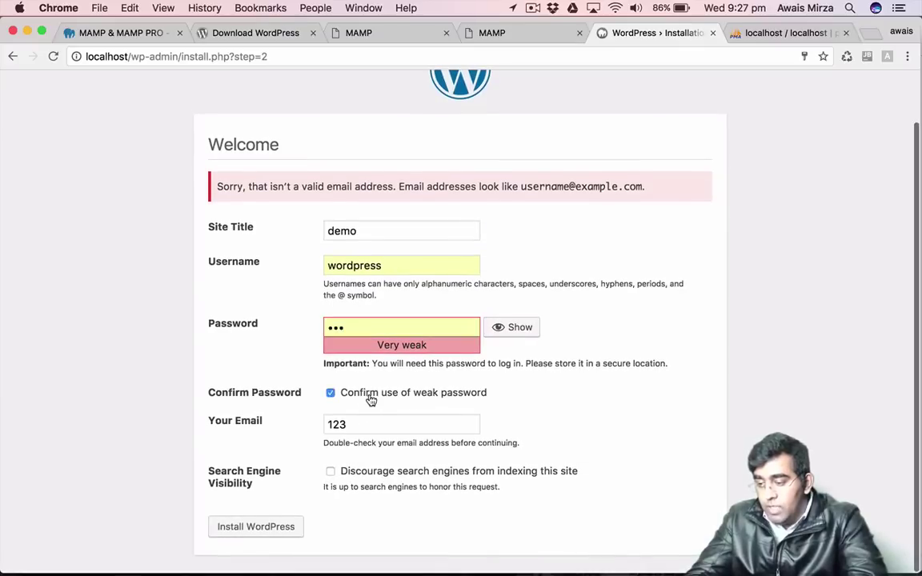
{"action": "scroll", "coordinate": [396, 460], "scroll_direction": "down", "scroll_amount": 1}
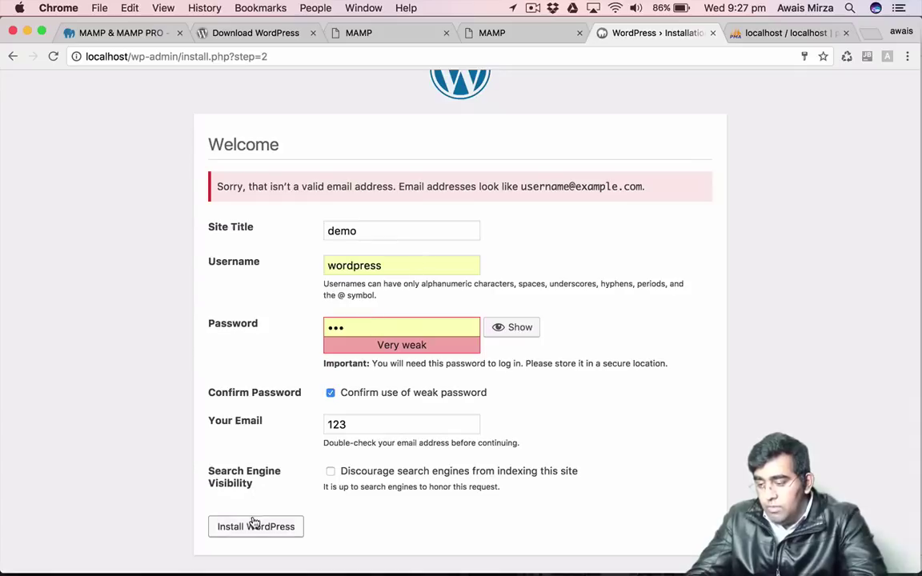
{"action": "double_click", "coordinate": [403, 266]}
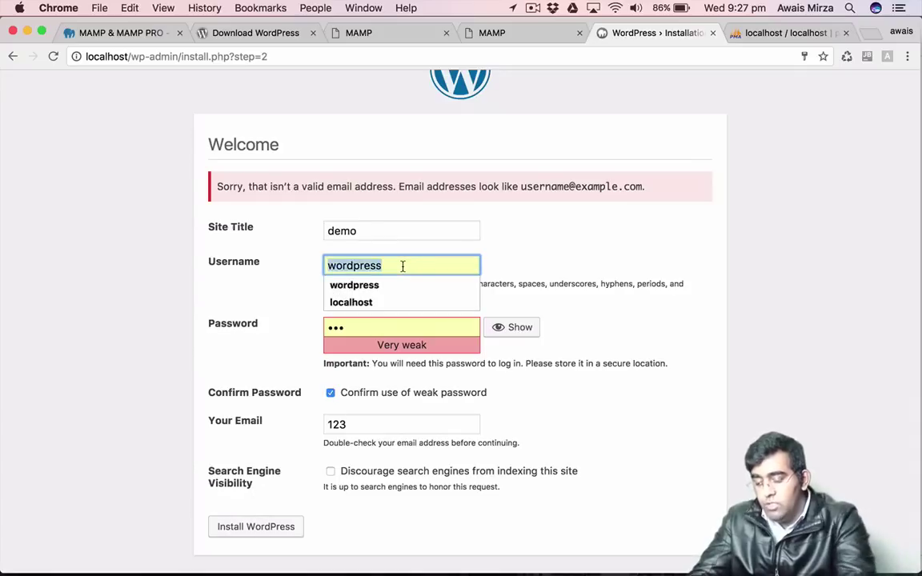
{"action": "type", "text": "wordpress@"}
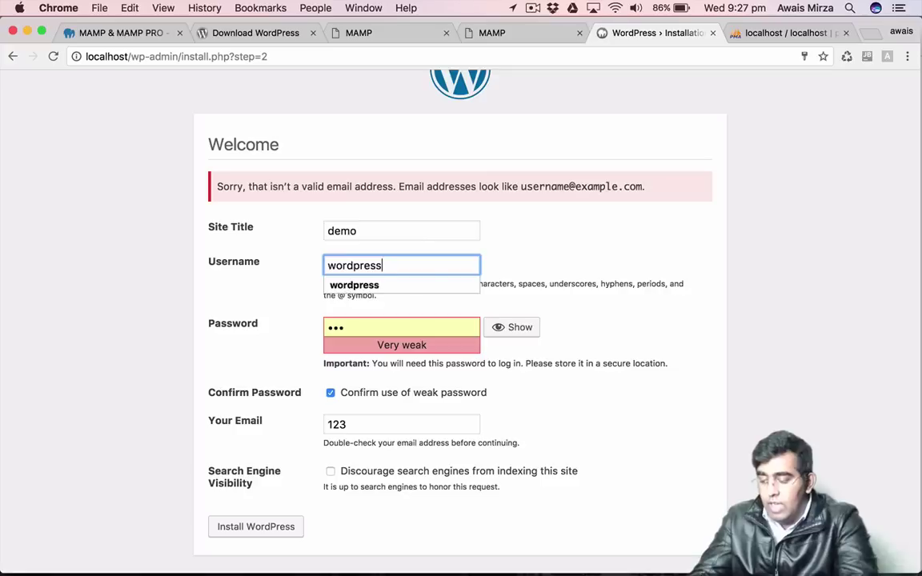
{"action": "type", "text": "abcd"}
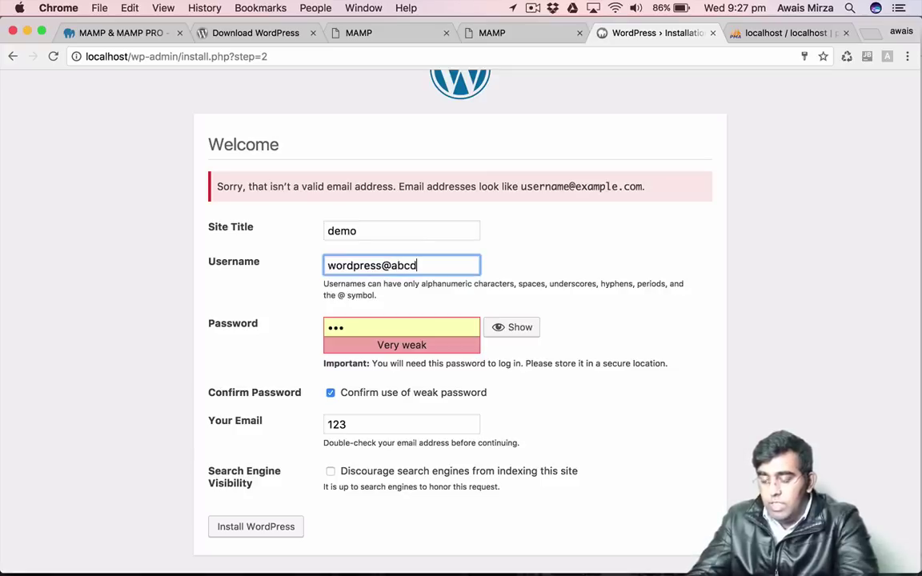
{"action": "type", "text": ".com"}
Resubmit the installation form, ticking the weak-password confirmation again.
{"action": "left_click", "coordinate": [290, 533]}
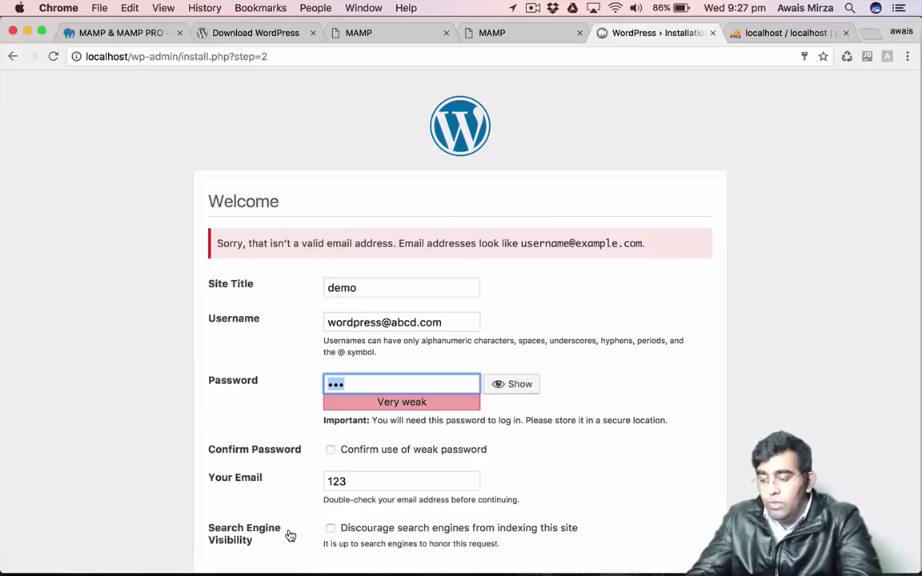
{"action": "left_click", "coordinate": [385, 449]}
{"action": "scroll", "coordinate": [378, 455], "scroll_direction": "down", "scroll_amount": 2}
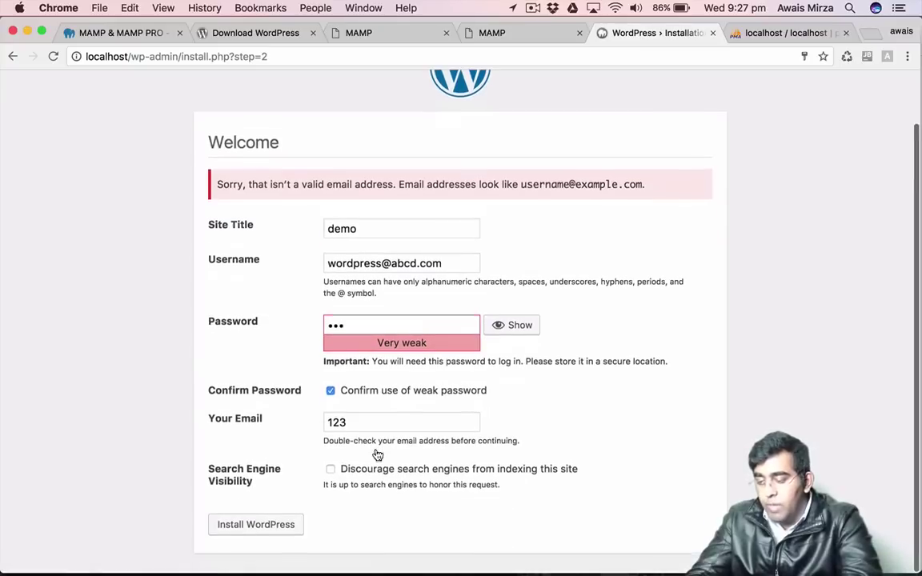
{"action": "left_click", "coordinate": [249, 526]}
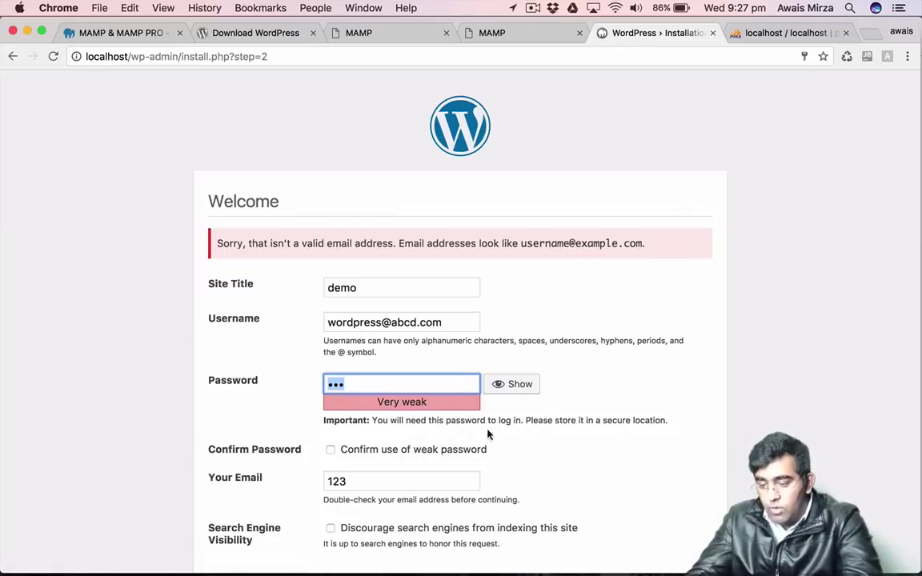
Lengthen the password, replace the email with another placeholder, confirm weak password, and resubmit.
{"action": "left_click", "coordinate": [374, 385]}
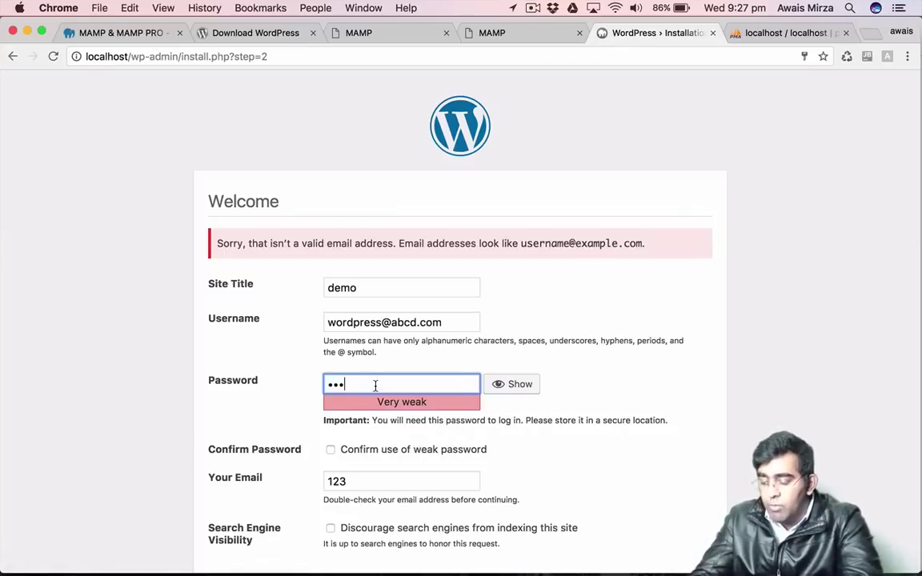
{"action": "type", "text": "456"}
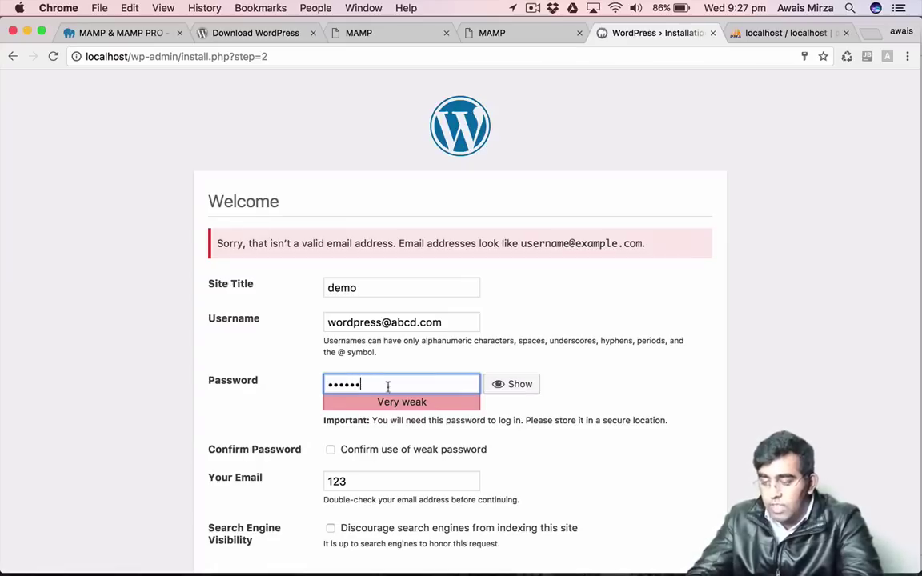
{"action": "double_click", "coordinate": [391, 484]}
{"action": "type", "text": "123456"}
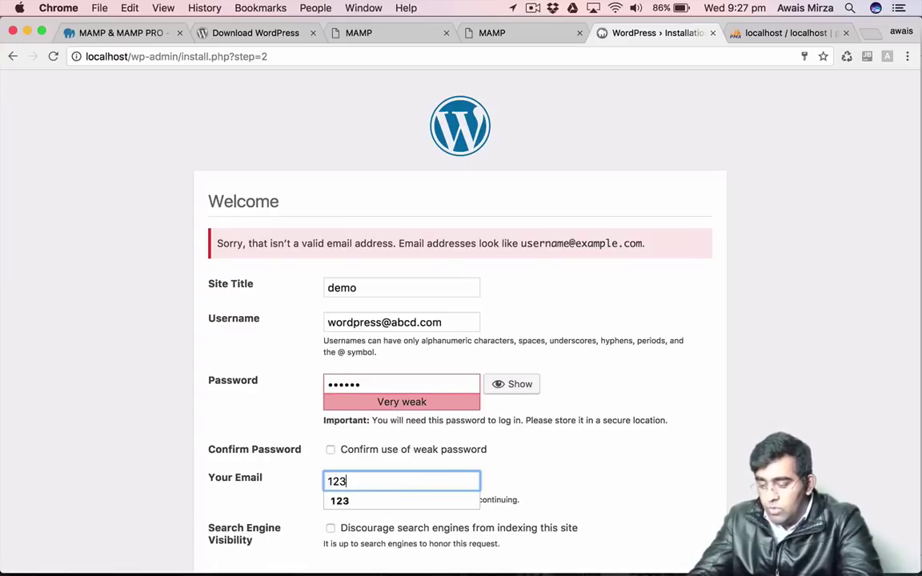
{"action": "left_click", "coordinate": [356, 450]}
{"action": "scroll", "coordinate": [357, 455], "scroll_direction": "down", "scroll_amount": 2}
{"action": "left_click", "coordinate": [277, 525]}
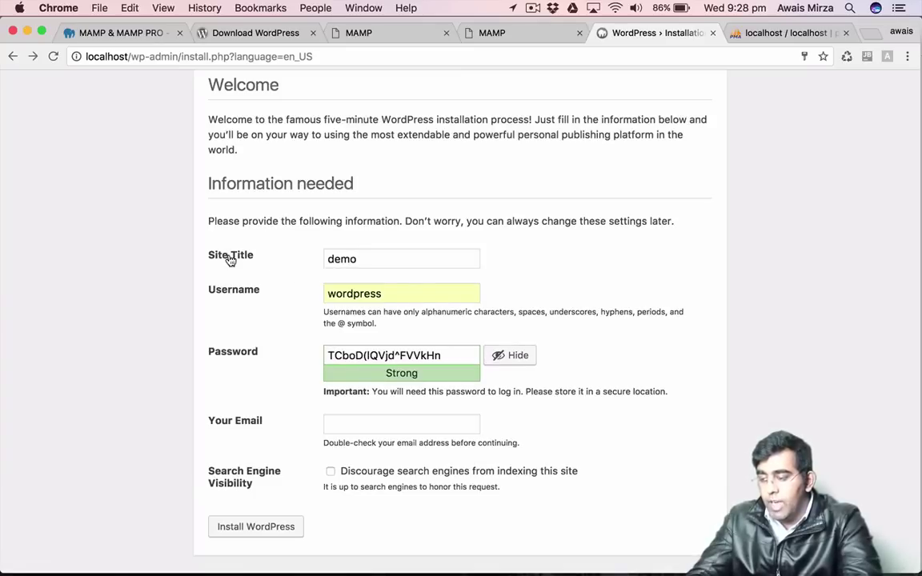
Keep title demo and username wordpress, replacing the generated password with a short one.
{"action": "left_click_drag", "start_coordinate": [229, 260], "coordinate": [349, 259]}
{"action": "double_click", "coordinate": [350, 259]}
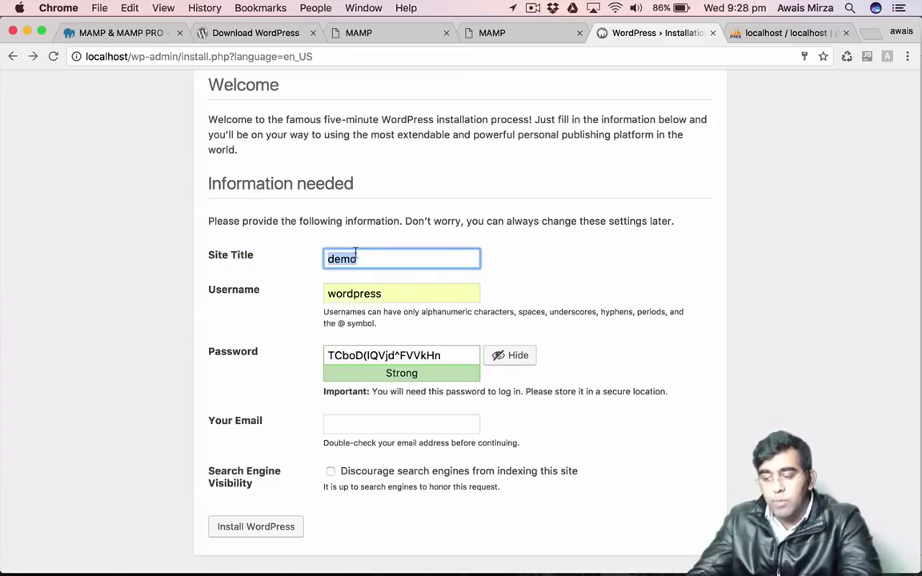
{"action": "left_click", "coordinate": [359, 294]}
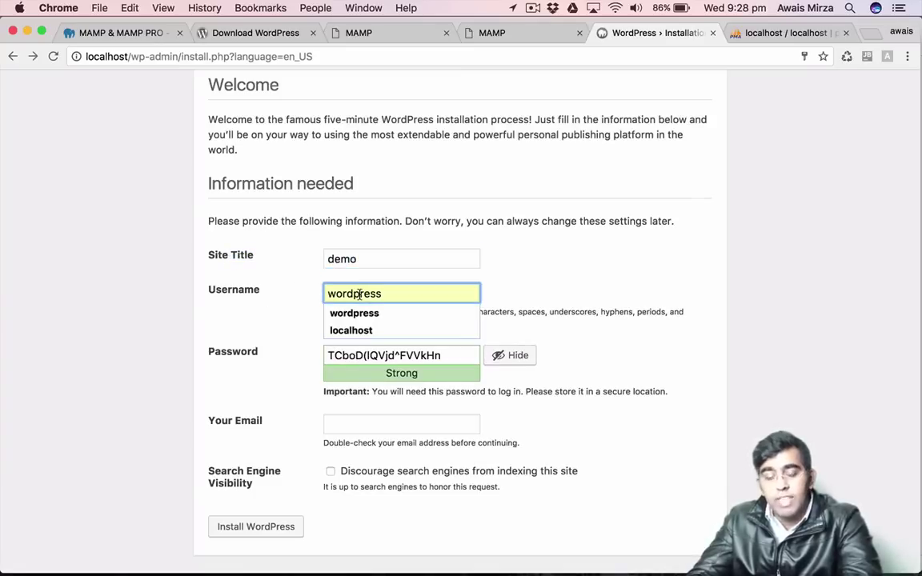
{"action": "left_click", "coordinate": [468, 342]}
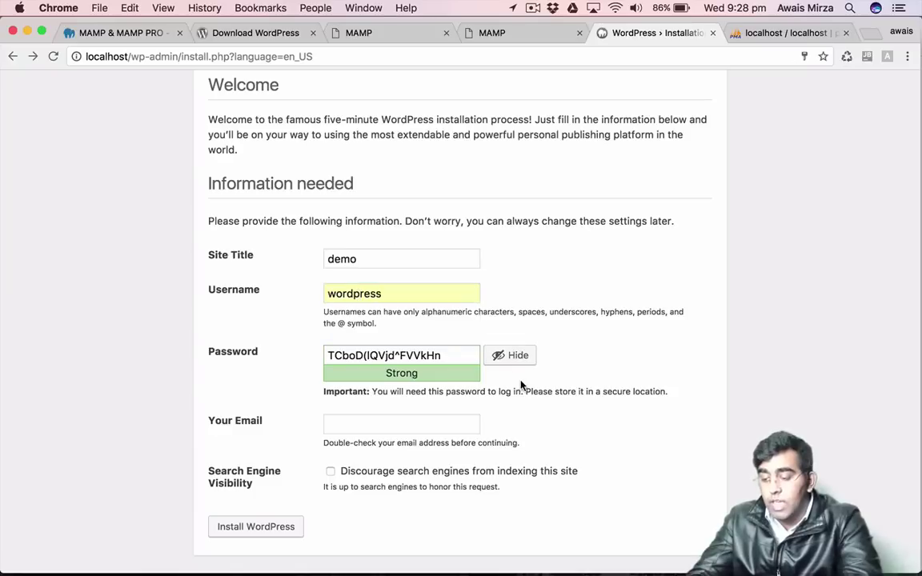
{"action": "triple_click", "coordinate": [385, 359]}
{"action": "type", "text": "123"}
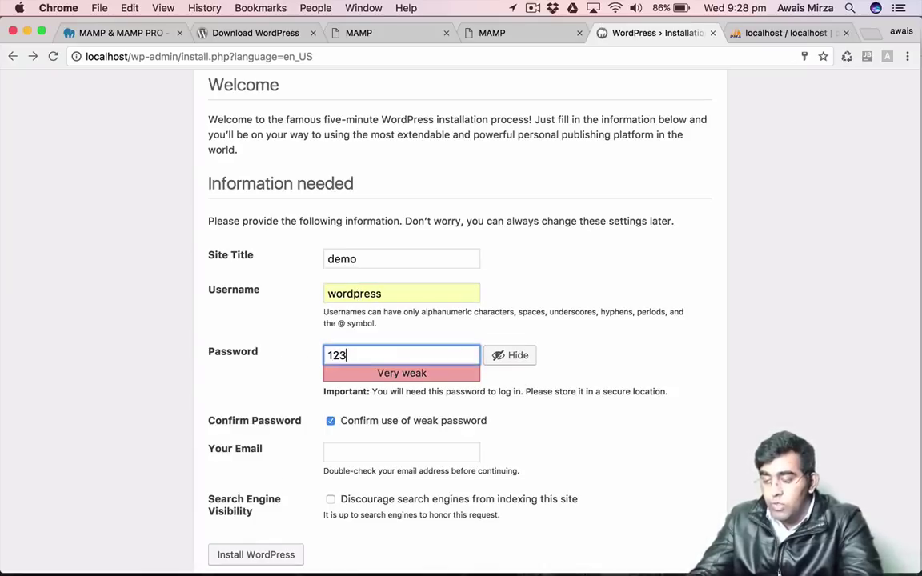
{"action": "left_click", "coordinate": [564, 409]}
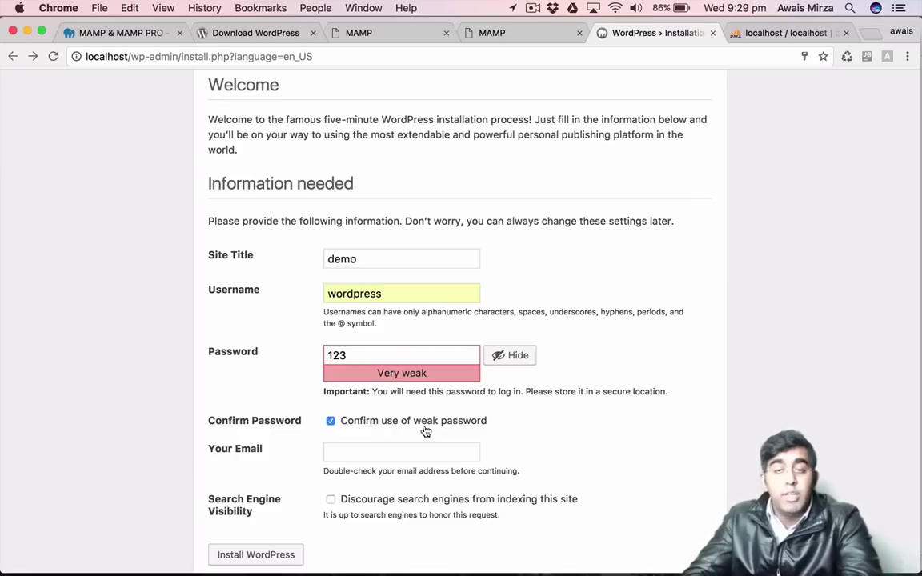
Fill in the admin e-mail address and install WordPress.
{"action": "left_click", "coordinate": [413, 450]}
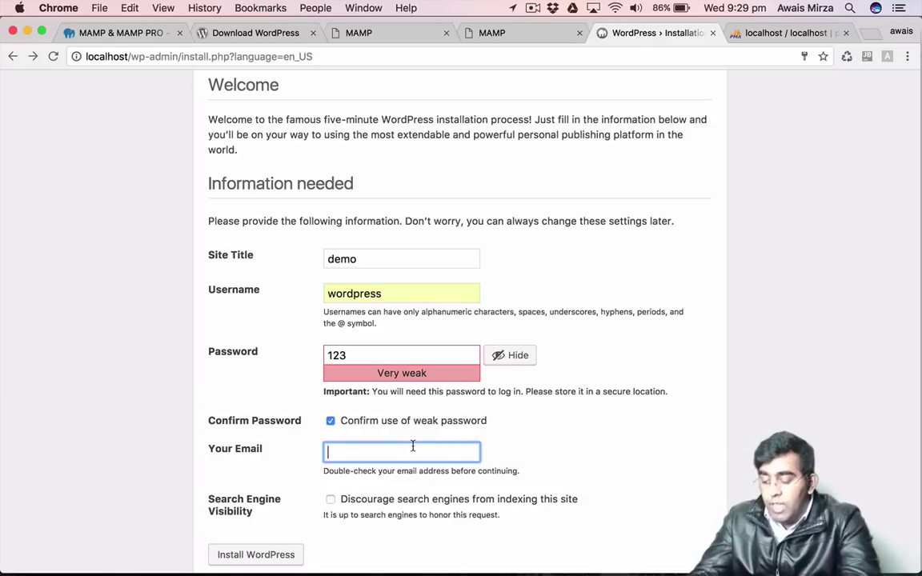
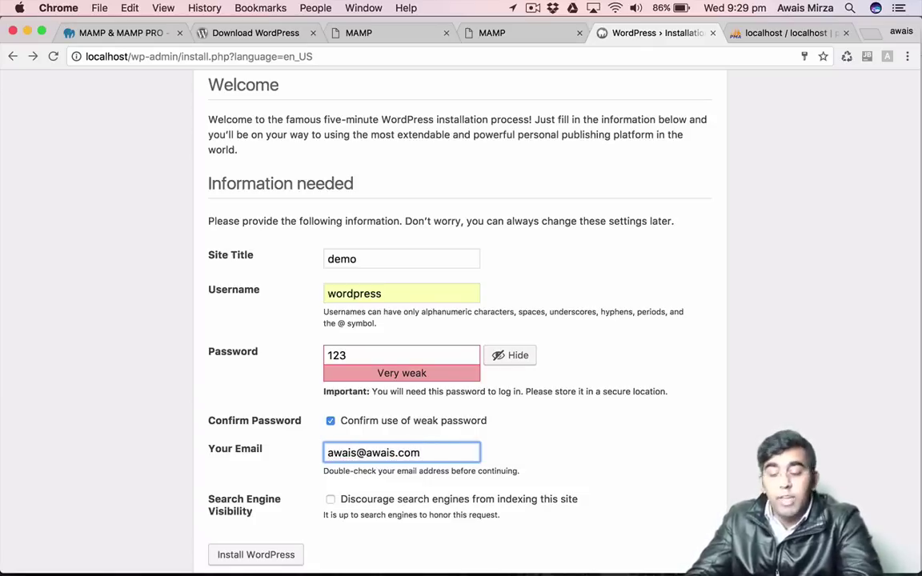
{"action": "left_click", "coordinate": [538, 519]}
{"action": "scroll", "coordinate": [538, 519], "scroll_direction": "down", "scroll_amount": 2}
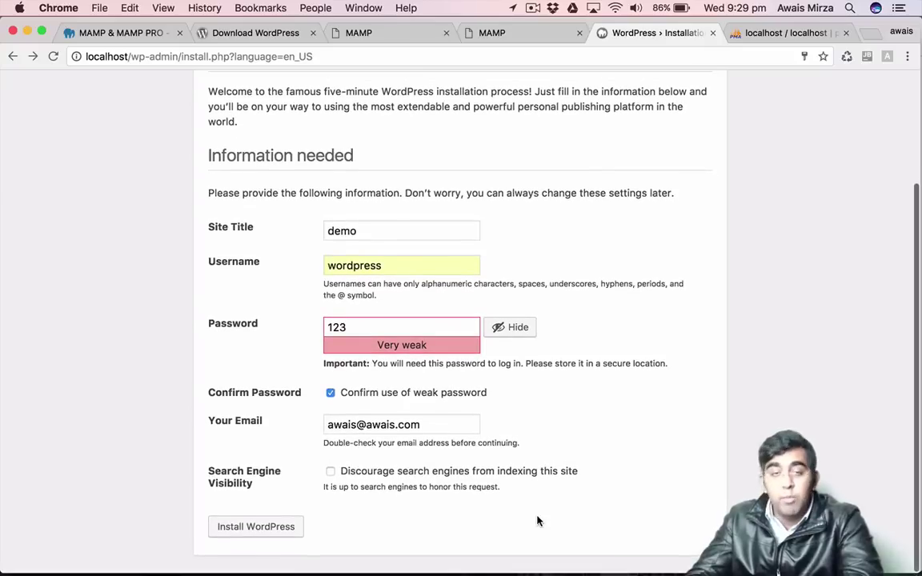
{"action": "left_click", "coordinate": [266, 537]}
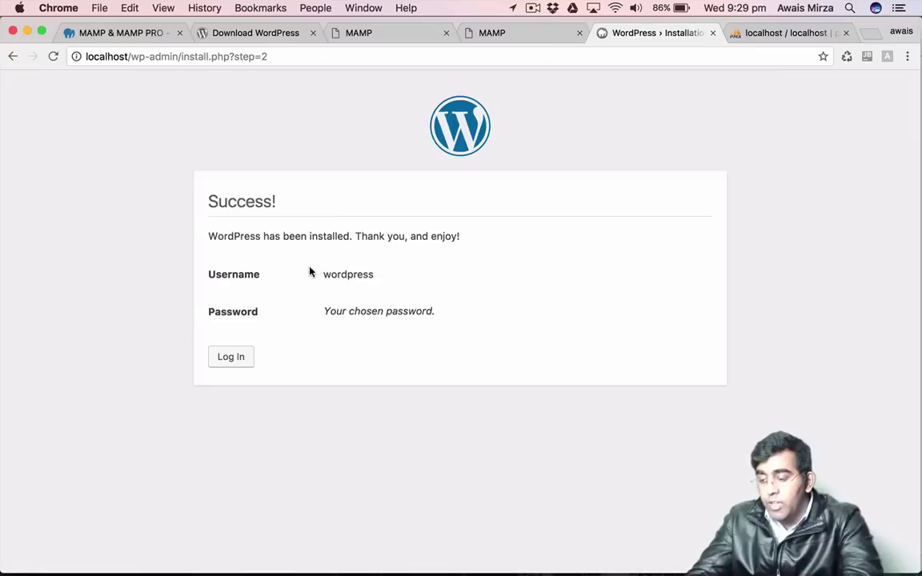
Log in as wordpress from the success page and close two leftover MAMP tabs.
{"action": "left_click_drag", "start_coordinate": [310, 271], "coordinate": [416, 279]}
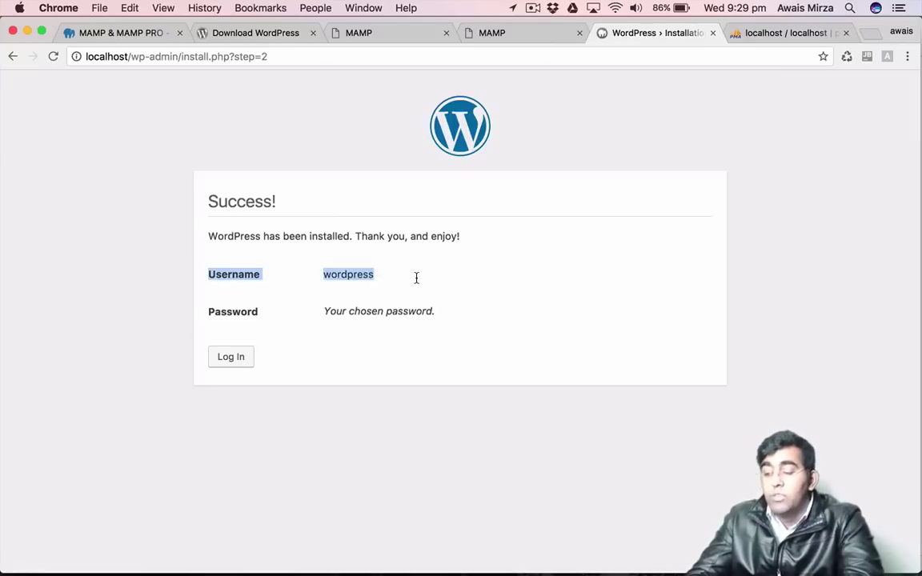
{"action": "left_click", "coordinate": [414, 277]}
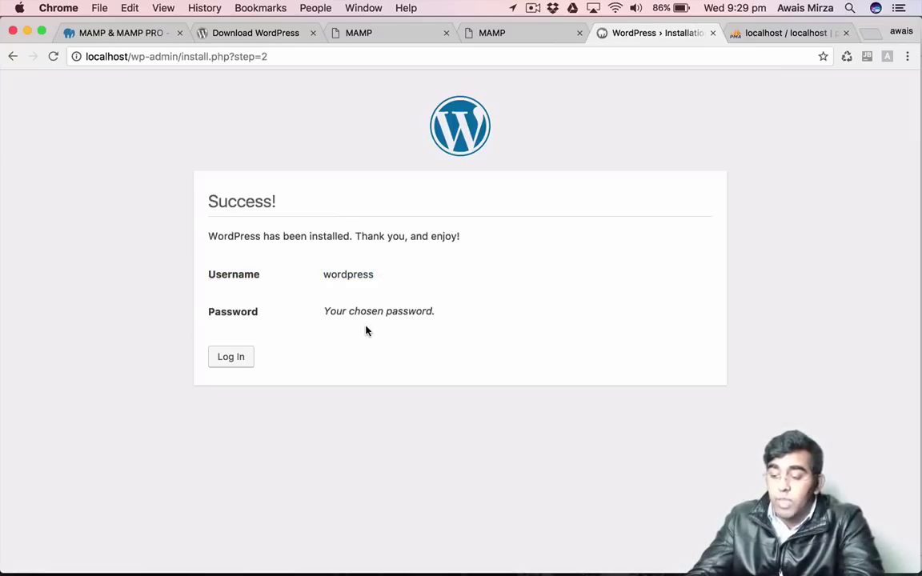
{"action": "left_click", "coordinate": [230, 365]}
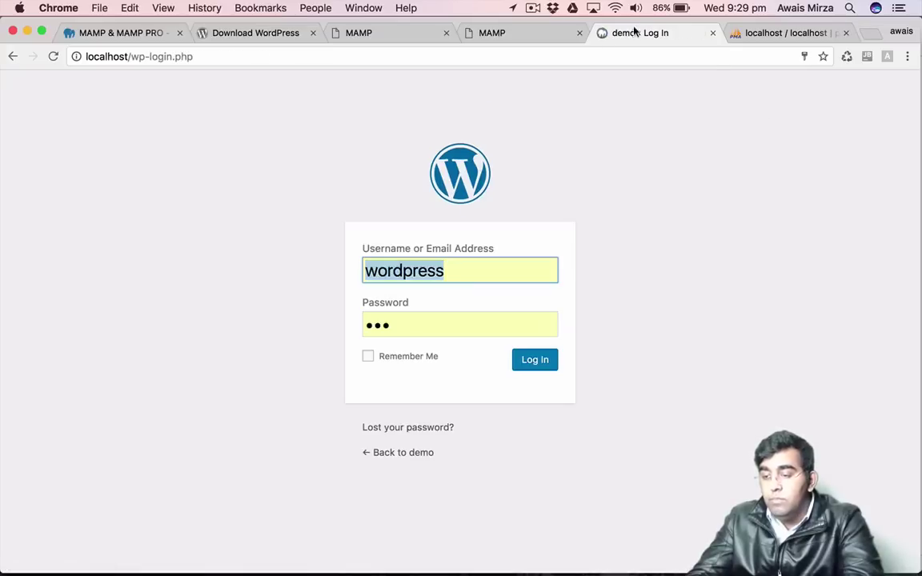
{"action": "left_click", "coordinate": [538, 364]}
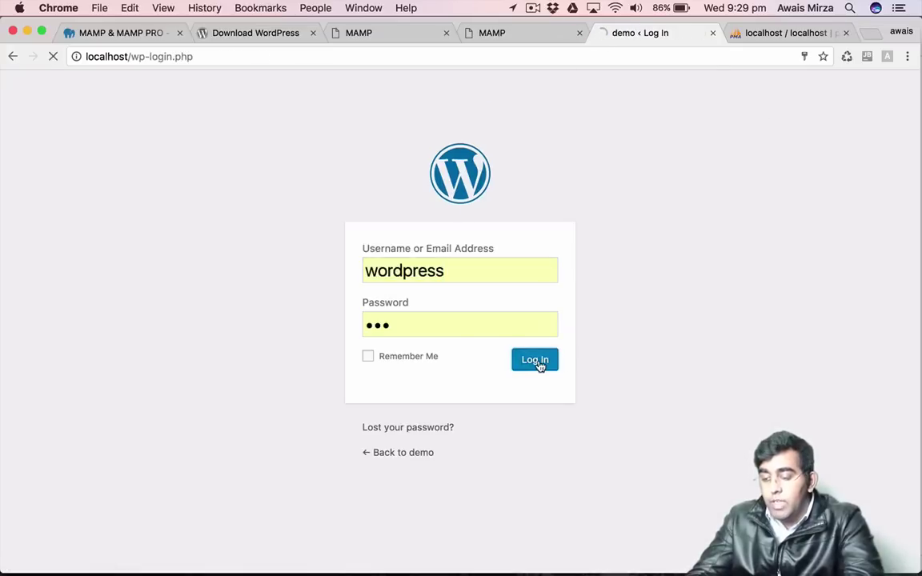
{"action": "left_click", "coordinate": [579, 32]}
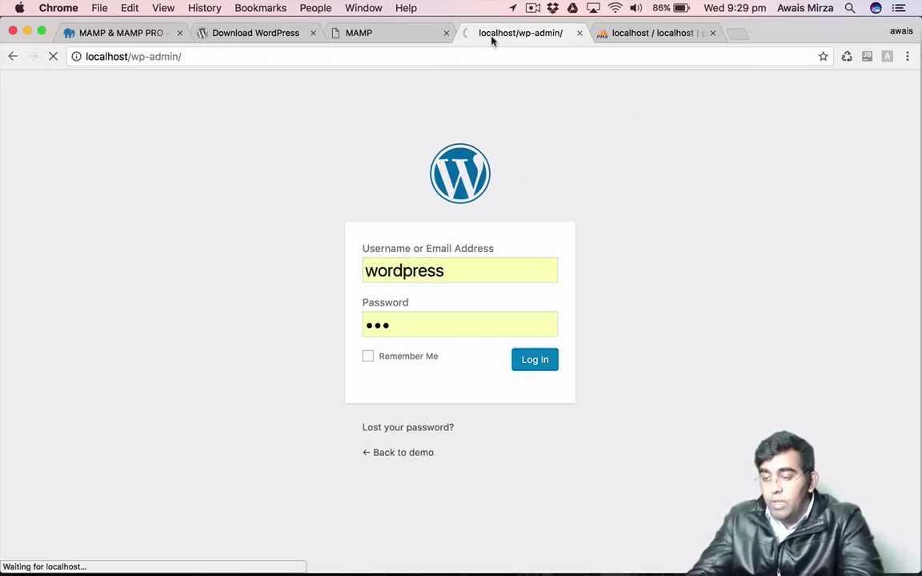
{"action": "left_click", "coordinate": [446, 33]}
Close the Download WordPress, MAMP and phpMyAdmin tabs, leaving only the Dashboard.
{"action": "left_click", "coordinate": [313, 33]}
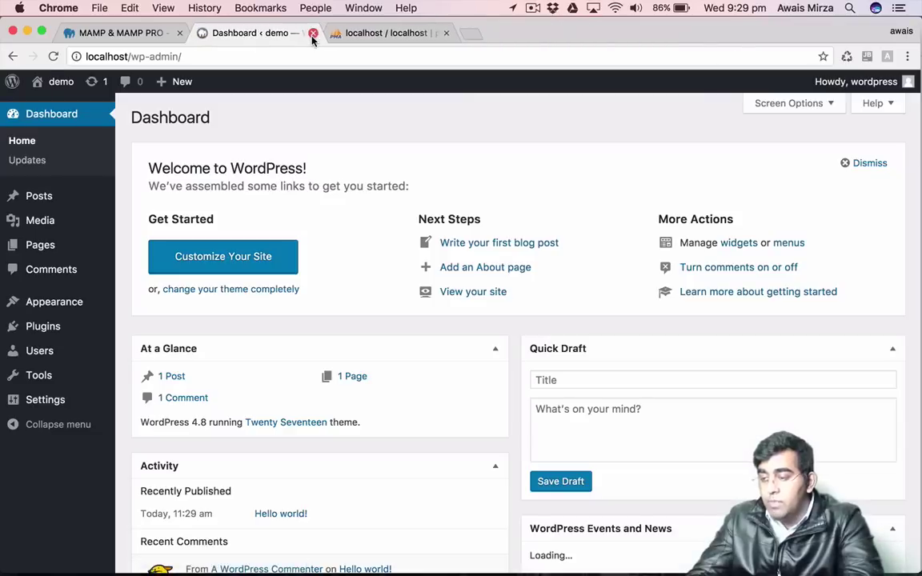
{"action": "left_click", "coordinate": [180, 33]}
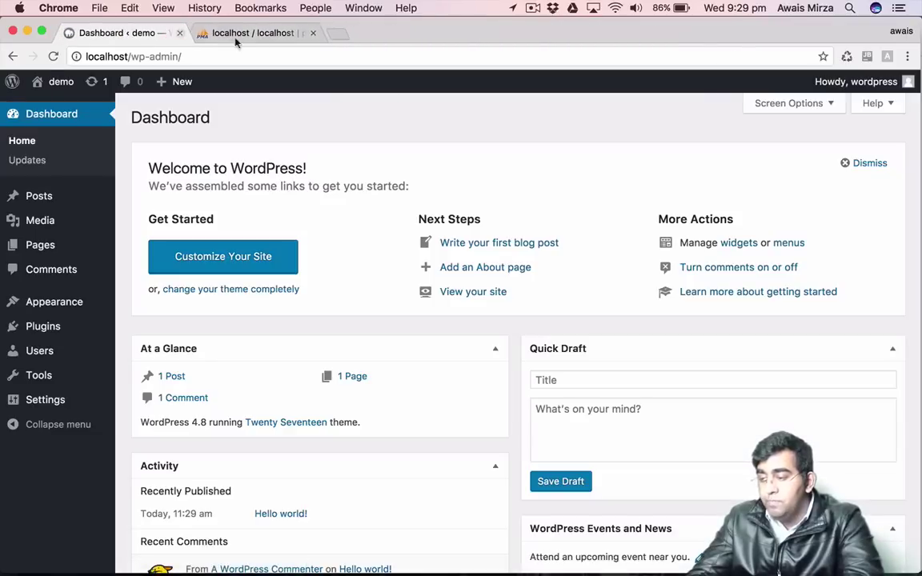
{"action": "left_click", "coordinate": [313, 33]}
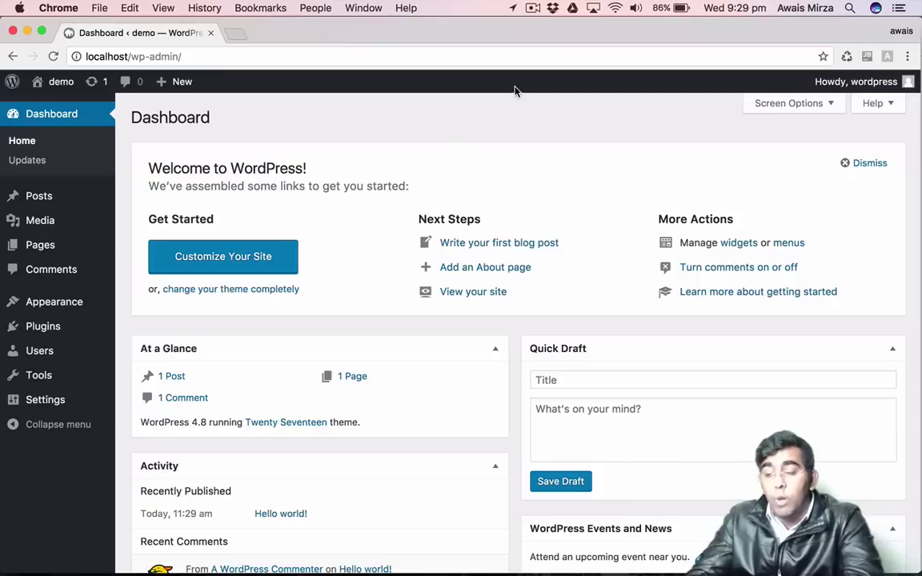
{"action": "mouse_move", "coordinate": [878, 84]}
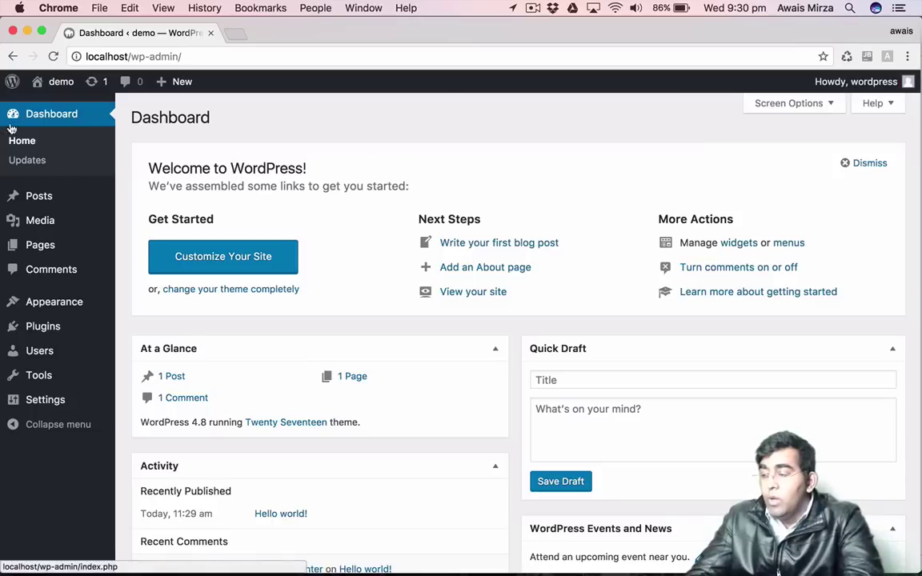
{"action": "mouse_move", "coordinate": [17, 87]}
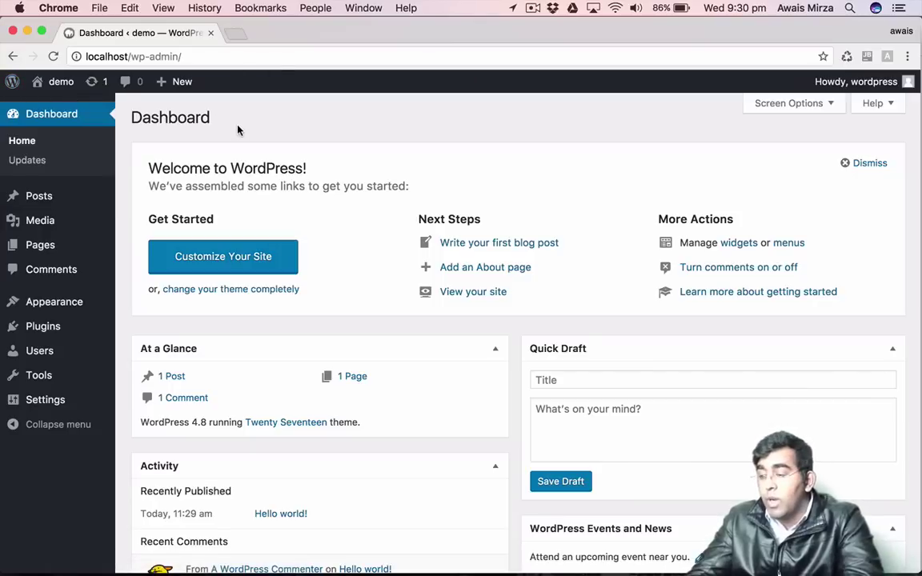
{"action": "mouse_move", "coordinate": [59, 93]}
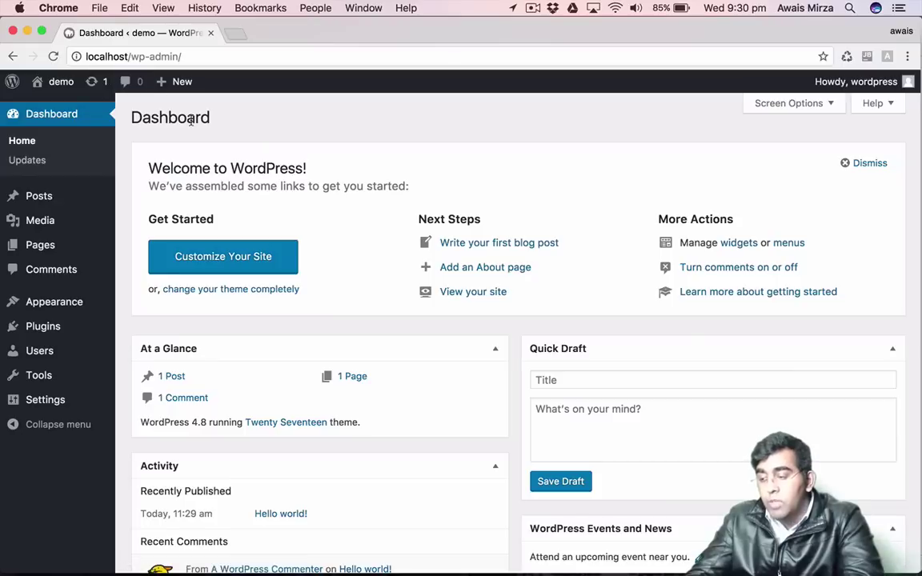
{"action": "mouse_move", "coordinate": [173, 84]}
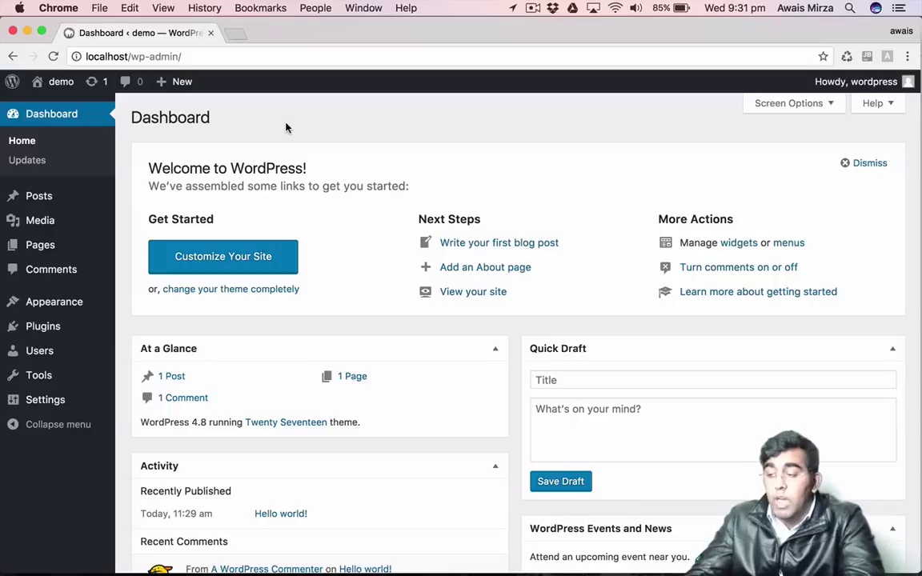
Visit the demo site's front page, scroll through it, and return to the Dashboard.
{"action": "left_click", "coordinate": [57, 85]}
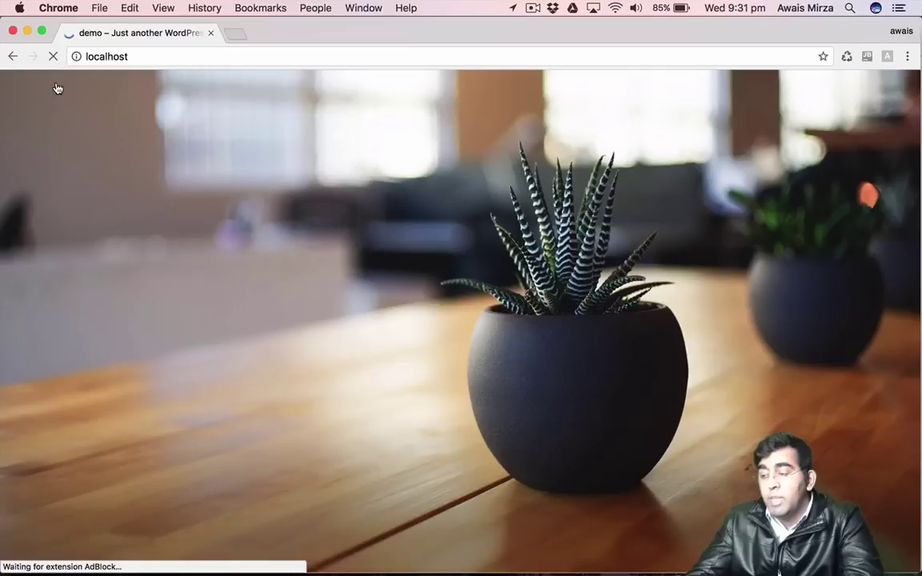
{"action": "scroll", "coordinate": [535, 227], "scroll_direction": "down", "scroll_amount": 10}
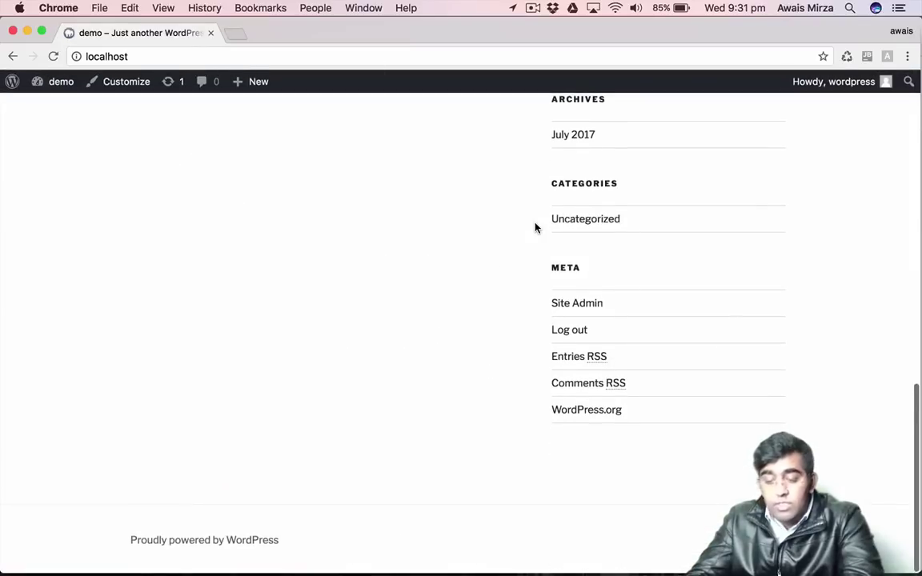
{"action": "scroll", "coordinate": [535, 227], "scroll_direction": "up", "scroll_amount": 10}
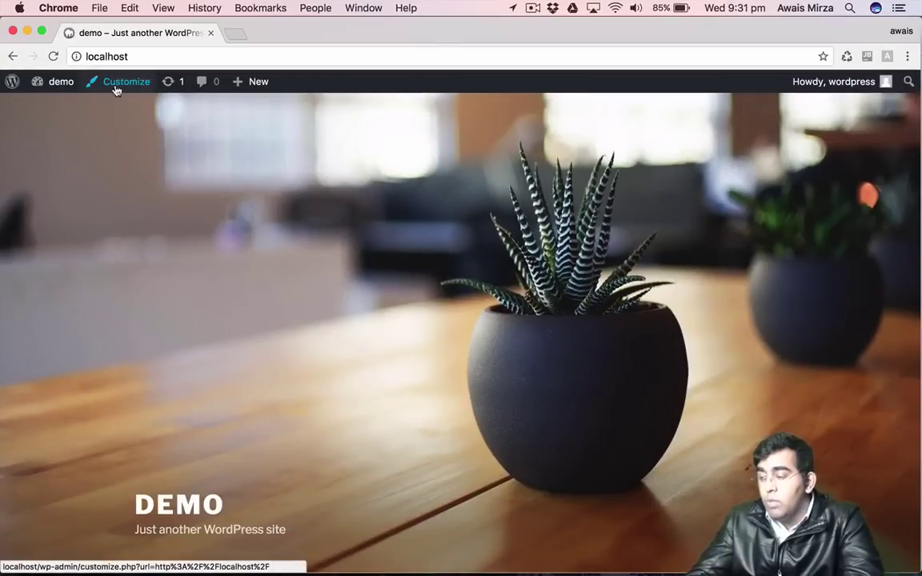
{"action": "mouse_move", "coordinate": [57, 88]}
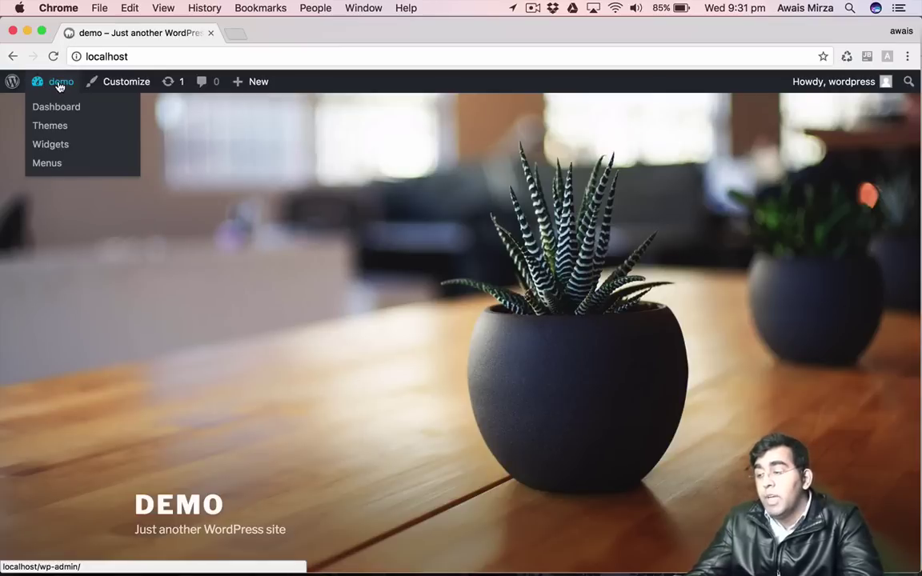
{"action": "left_click", "coordinate": [43, 101]}
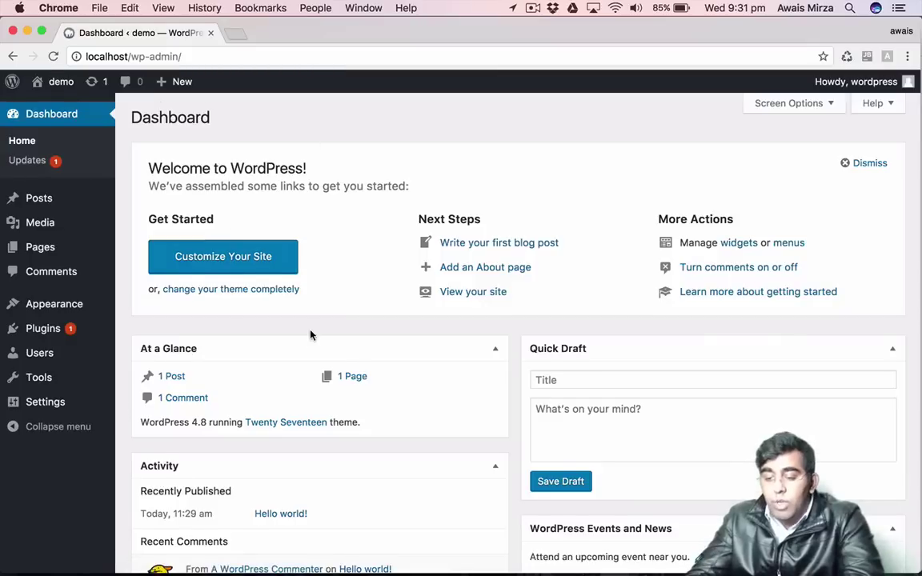
Look over the demo Dashboard and bring up the Appearance menu in the sidebar.
{"action": "scroll", "coordinate": [311, 335], "scroll_direction": "down", "scroll_amount": 5}
{"action": "scroll", "coordinate": [310, 334], "scroll_direction": "up", "scroll_amount": 4}
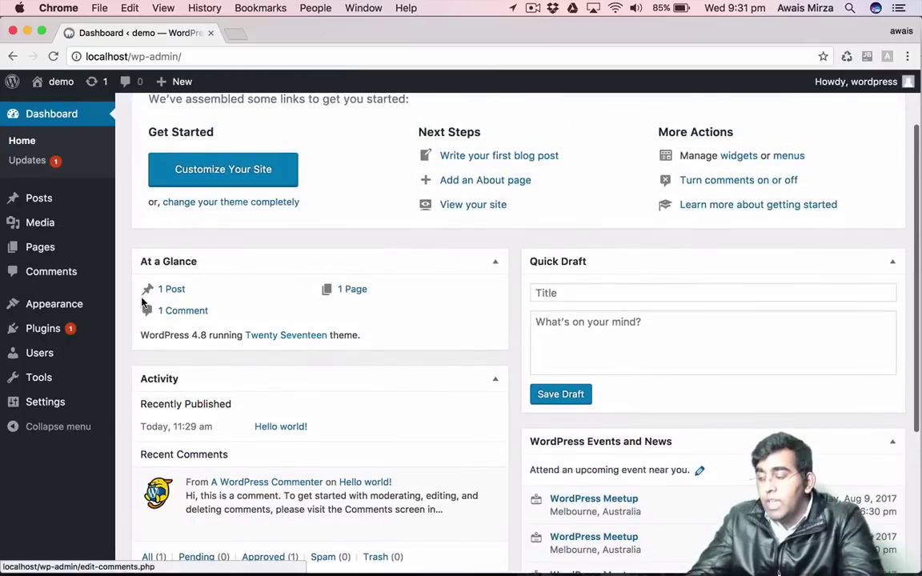
{"action": "scroll", "coordinate": [346, 248], "scroll_direction": "up", "scroll_amount": 3}
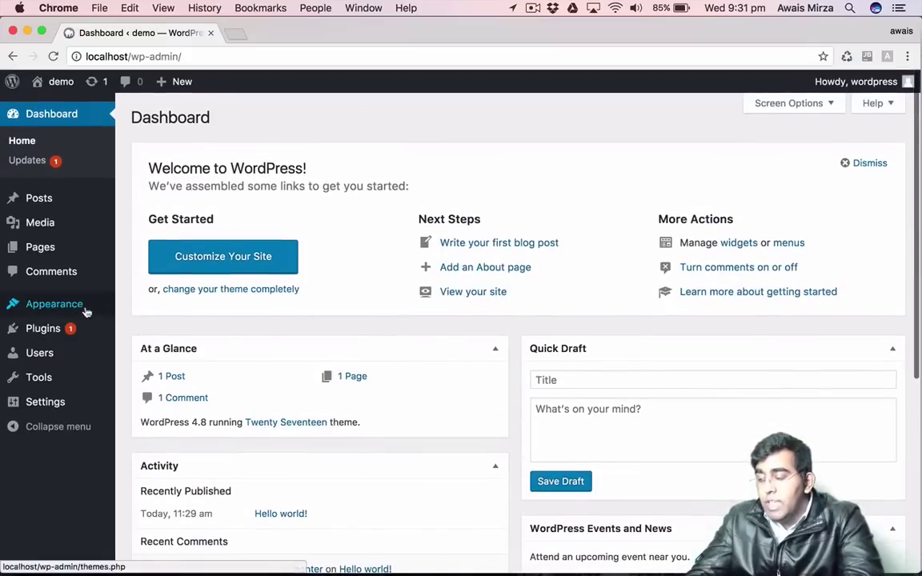
{"action": "mouse_move", "coordinate": [76, 311]}
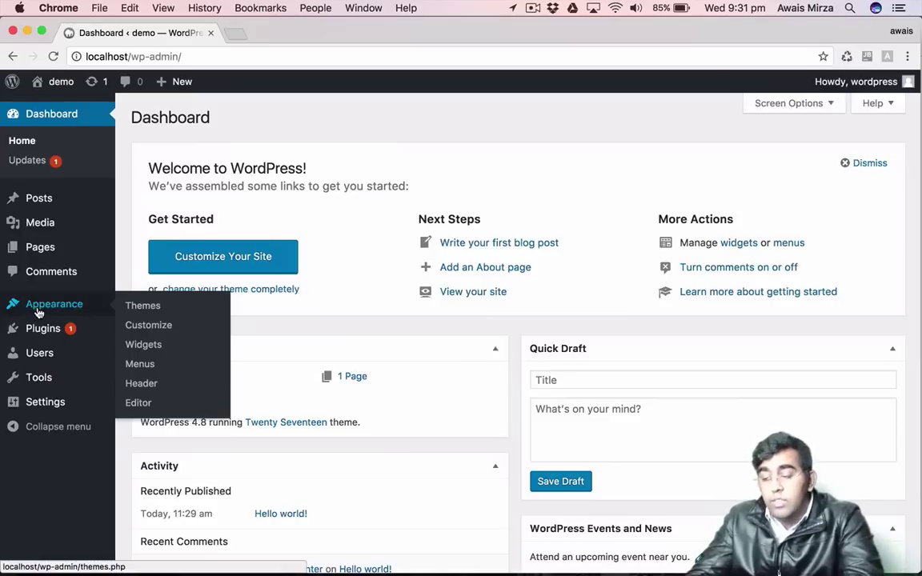
{"action": "left_click", "coordinate": [144, 309]}
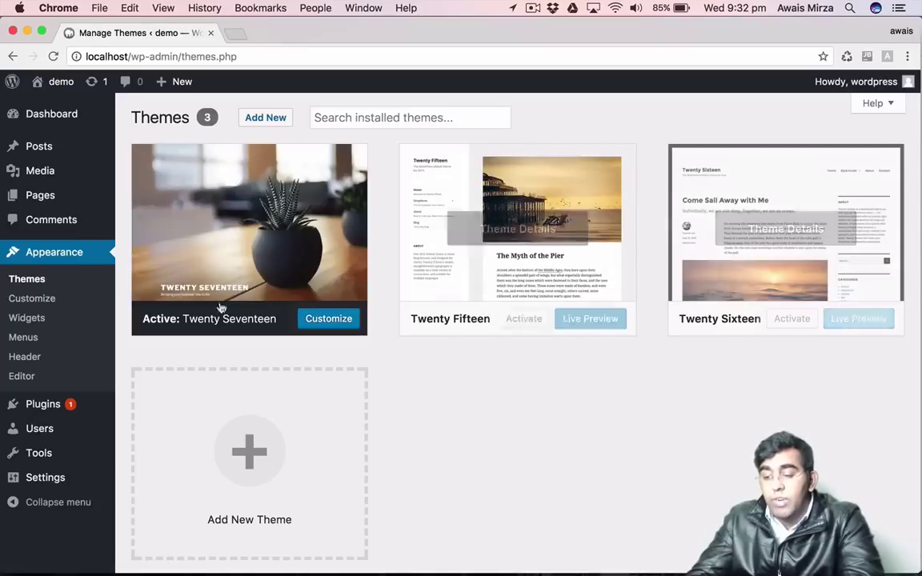
{"action": "scroll", "coordinate": [440, 385], "scroll_direction": "down", "scroll_amount": 3}
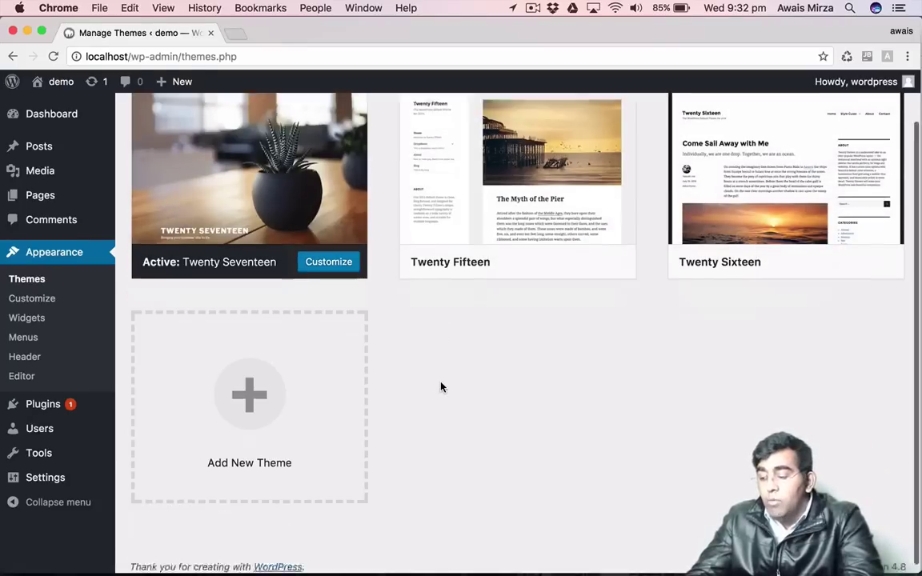
{"action": "scroll", "coordinate": [440, 384], "scroll_direction": "up", "scroll_amount": 3}
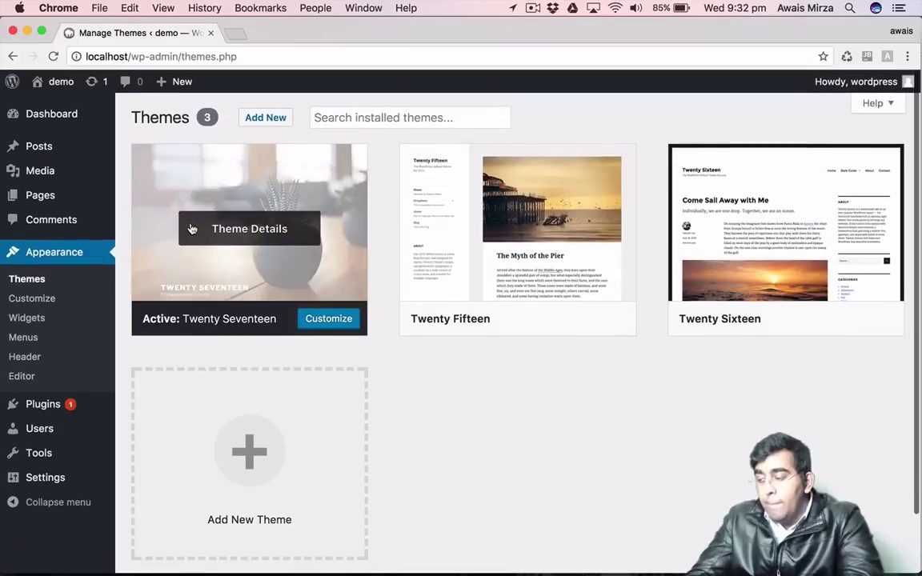
Go from the Dashboard to the All Posts list showing the Hello world! post.
{"action": "left_click", "coordinate": [53, 120]}
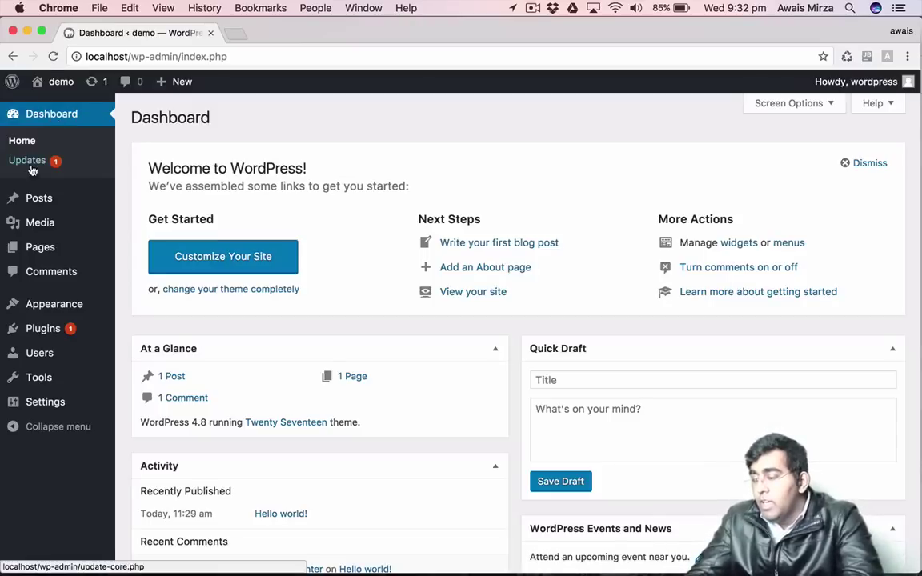
{"action": "mouse_move", "coordinate": [30, 203]}
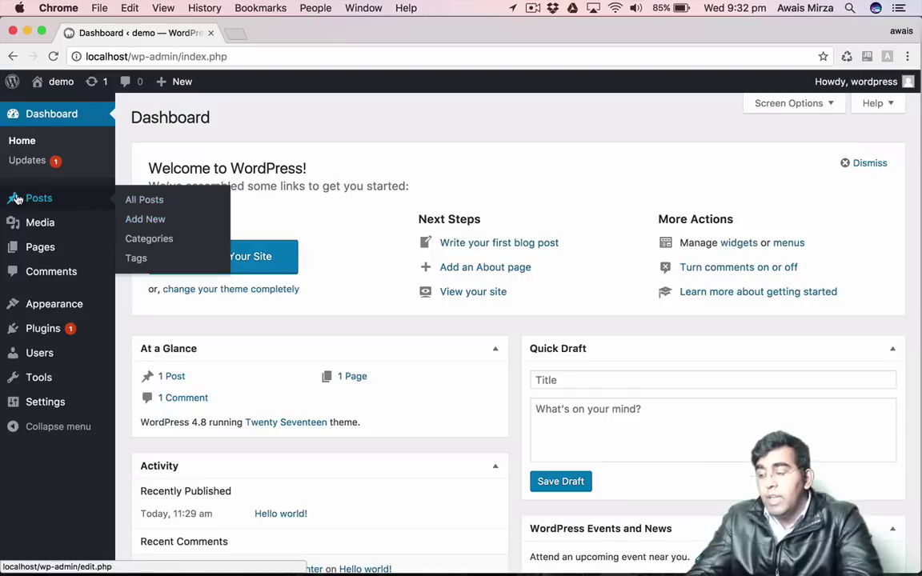
{"action": "left_click", "coordinate": [40, 201]}
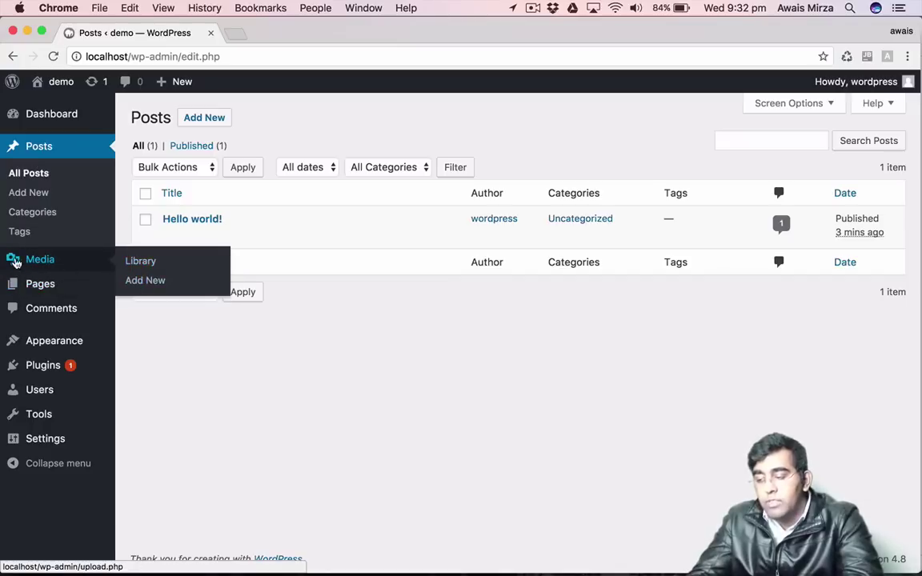
Check the empty Media Library, then sort the Posts list by title in ascending order.
{"action": "left_click", "coordinate": [24, 269]}
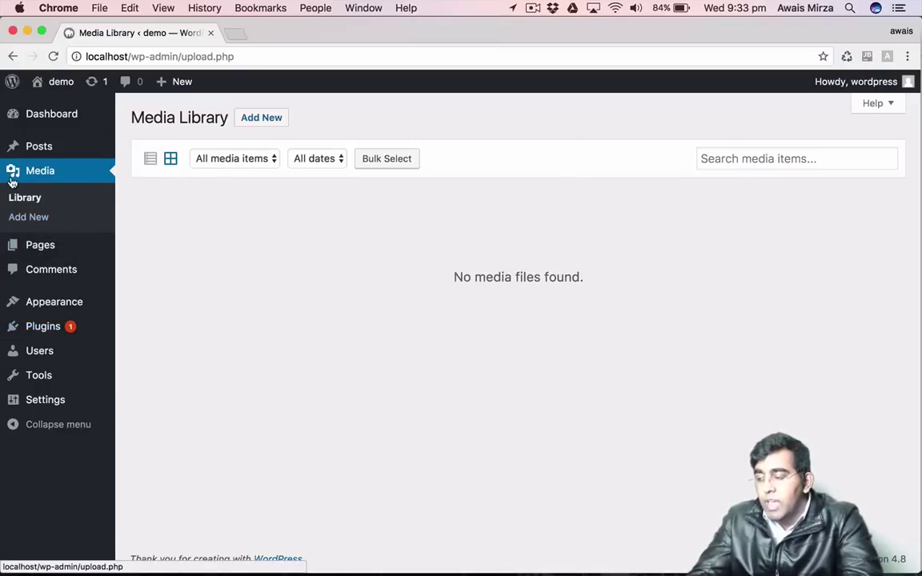
{"action": "scroll", "coordinate": [13, 182], "scroll_direction": "up", "scroll_amount": 1}
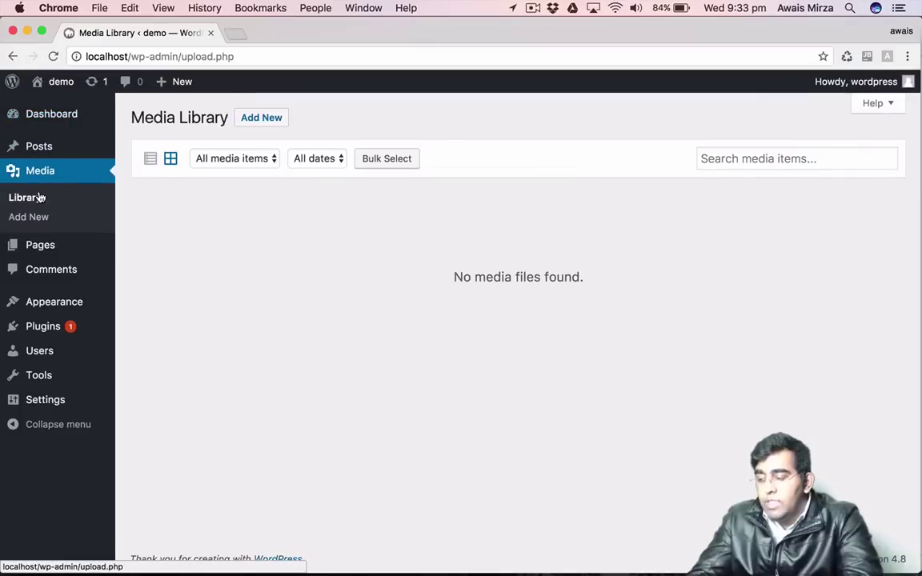
{"action": "left_click", "coordinate": [42, 147]}
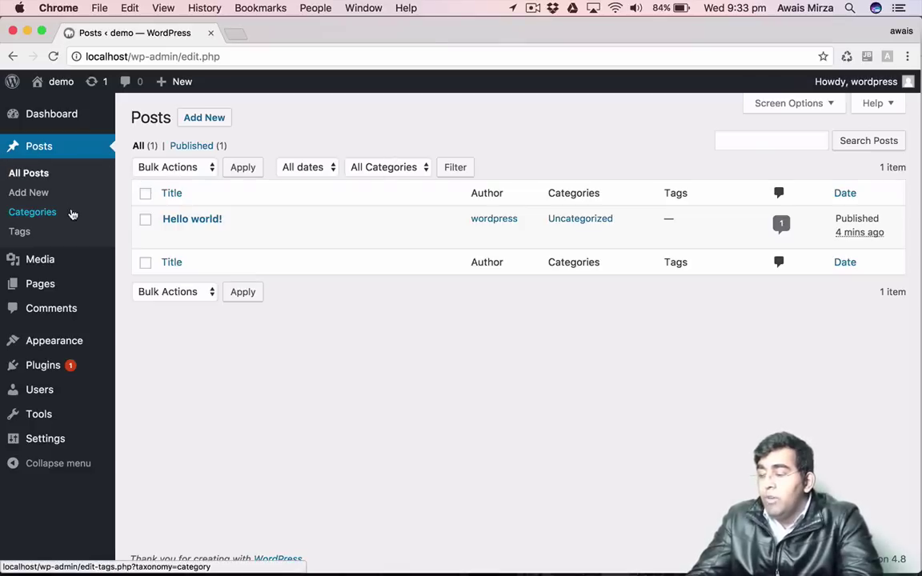
{"action": "left_click", "coordinate": [190, 299]}
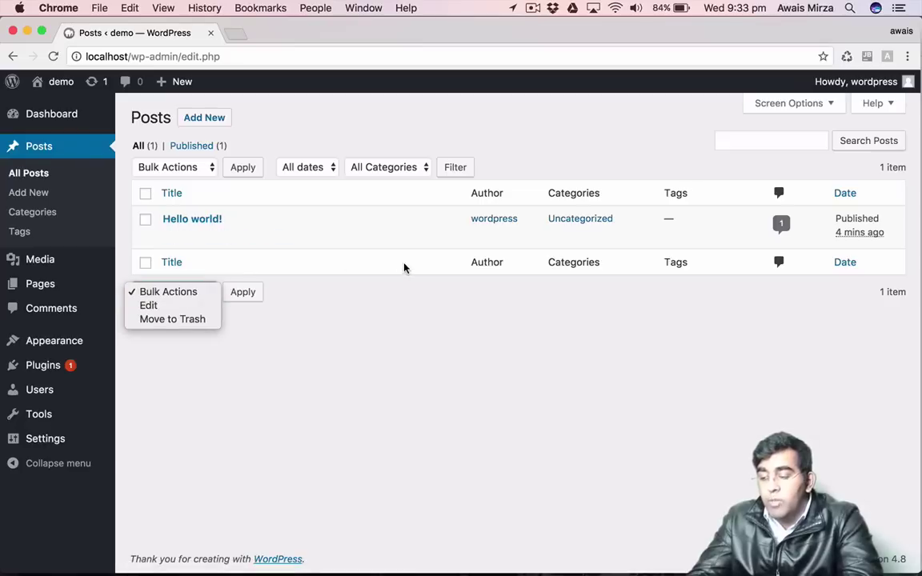
{"action": "left_click", "coordinate": [362, 253]}
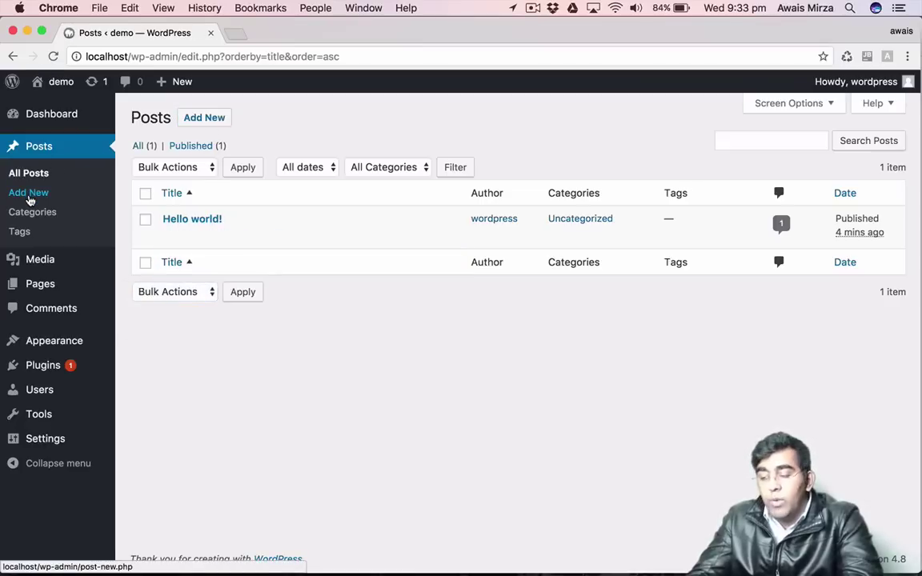
Start a new post titled 'Hello Friend Welcome to Australia' and let it save as a draft.
{"action": "left_click", "coordinate": [28, 195]}
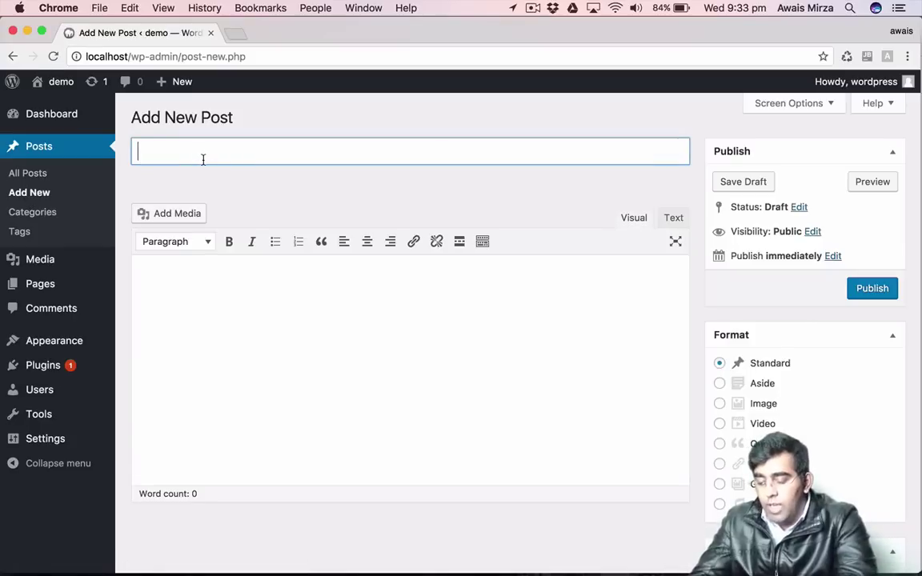
{"action": "type", "text": "HEllo"}
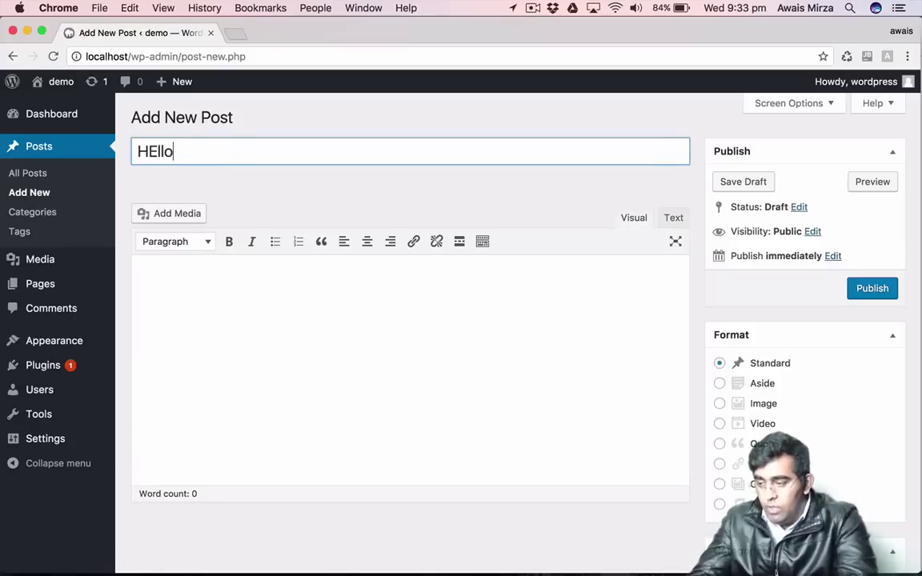
{"action": "type", "text": "ell"}
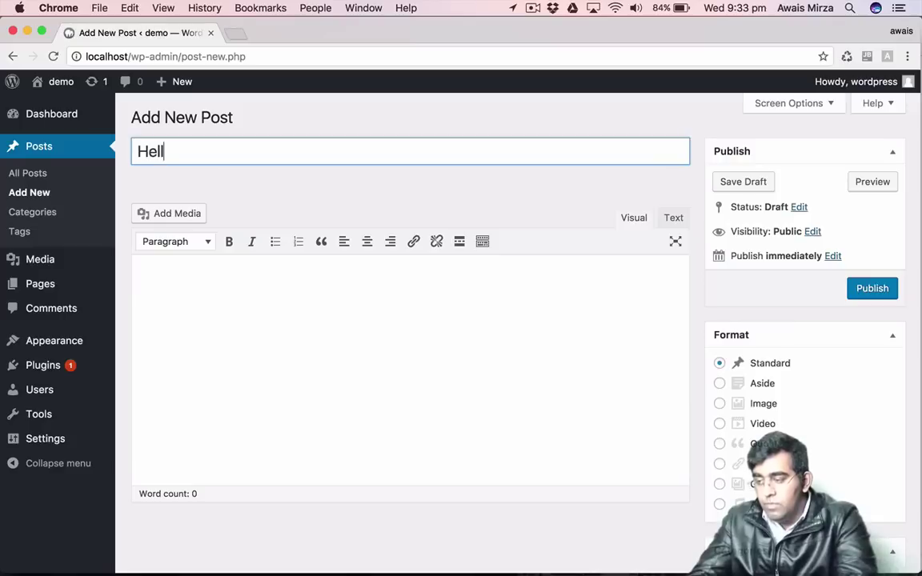
{"action": "type", "text": "o WOrld"}
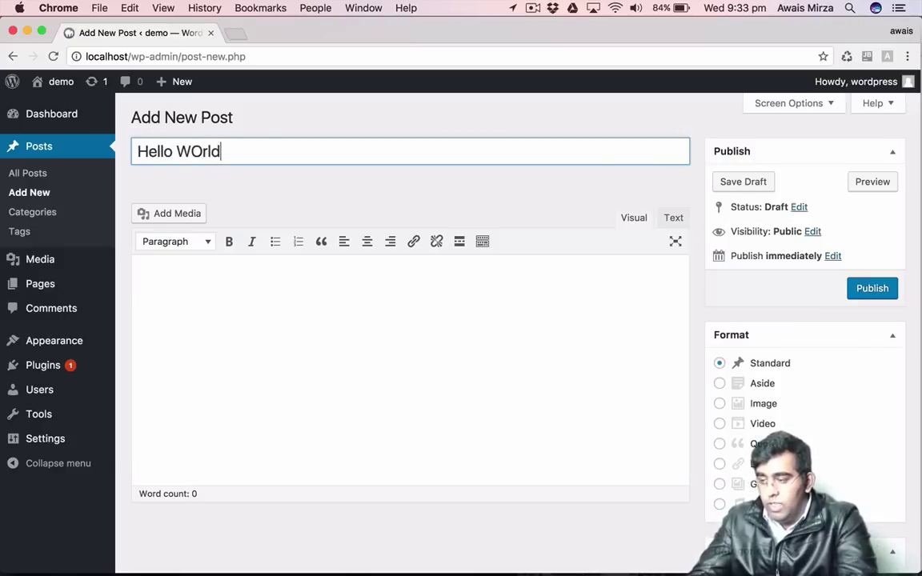
{"action": "key", "text": "BackSpace"}
{"action": "key", "text": "BackSpace"}
{"action": "key", "text": "BackSpace"}
{"action": "key", "text": "BackSpace"}
{"action": "type", "text": "orld .."}
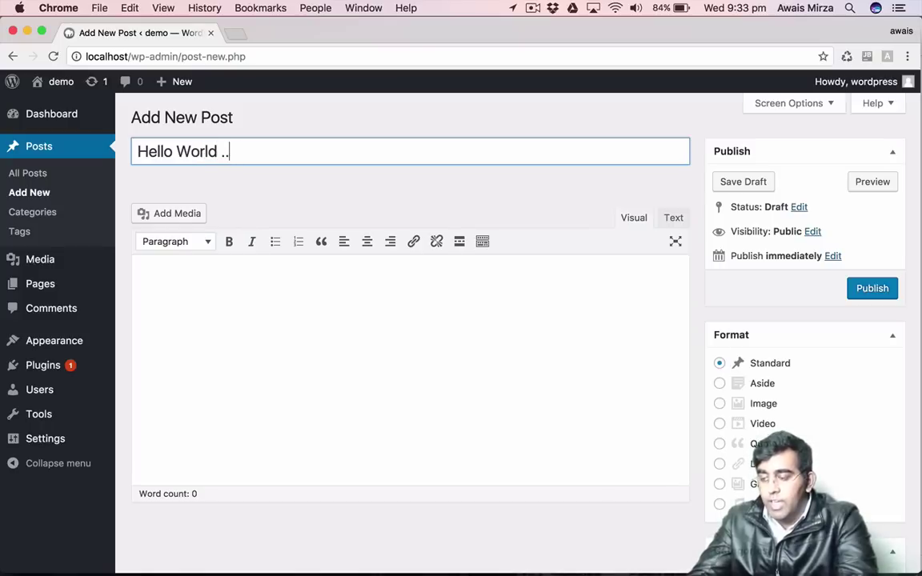
{"action": "key", "text": "BackSpace"}
{"action": "key", "text": "BackSpace"}
{"action": "key", "text": "BackSpace"}
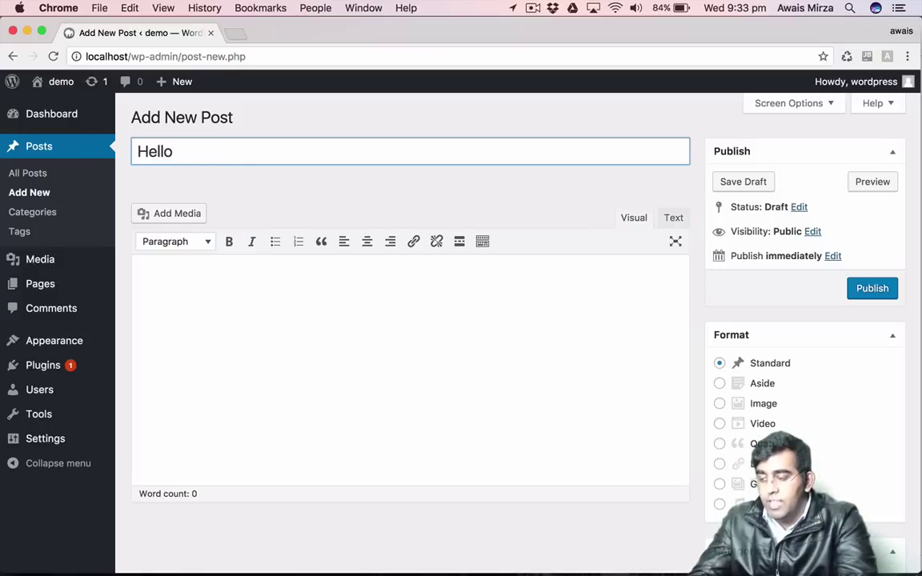
{"action": "type", "text": "Friend "}
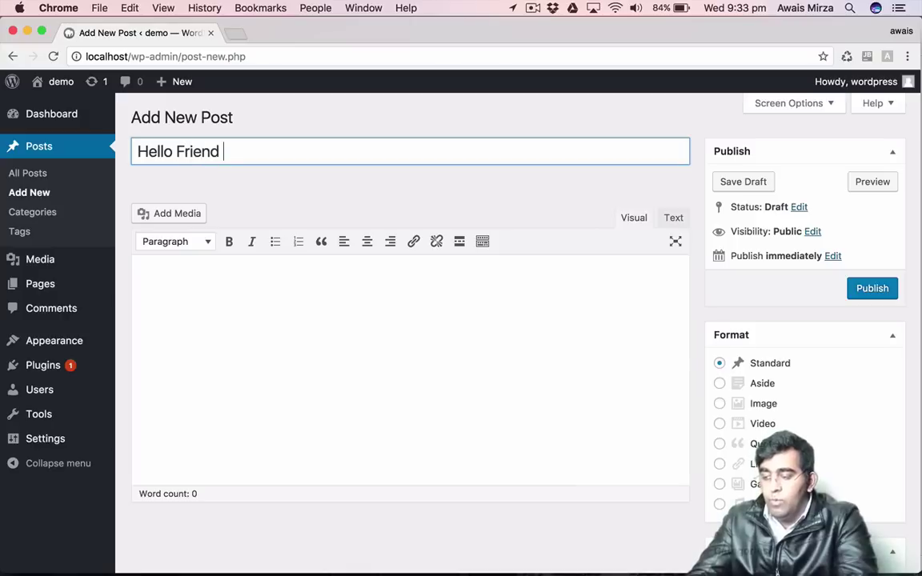
{"action": "type", "text": "Welcome to A"}
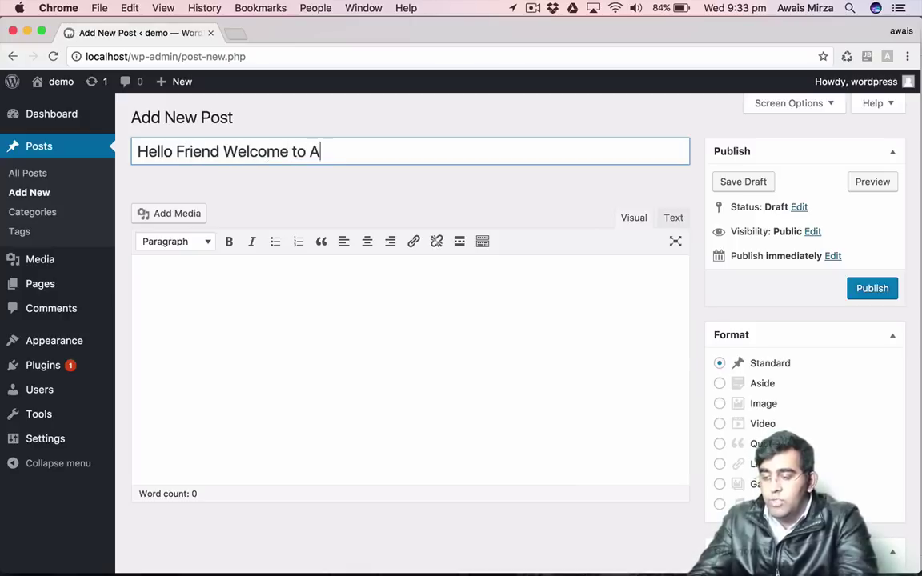
{"action": "type", "text": "Uststralia"}
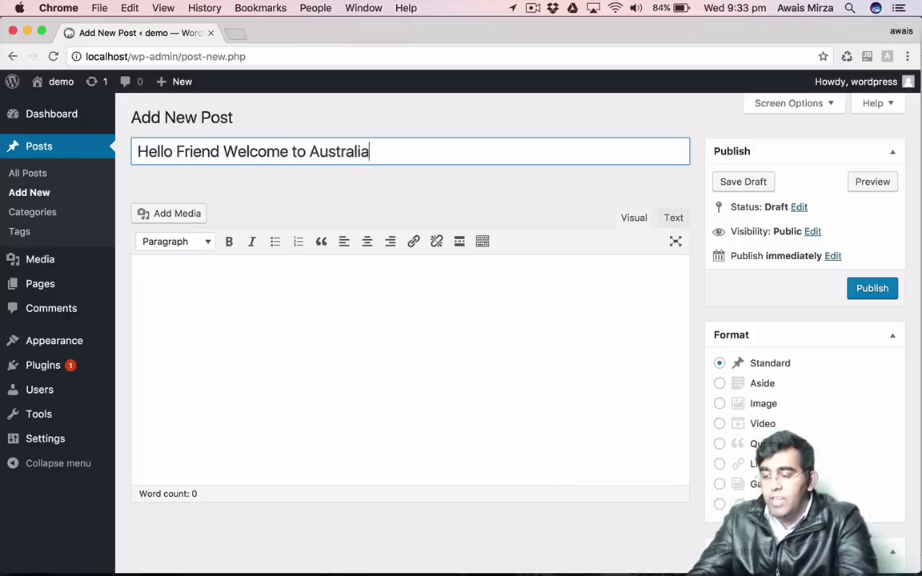
{"action": "key", "text": "Tab"}
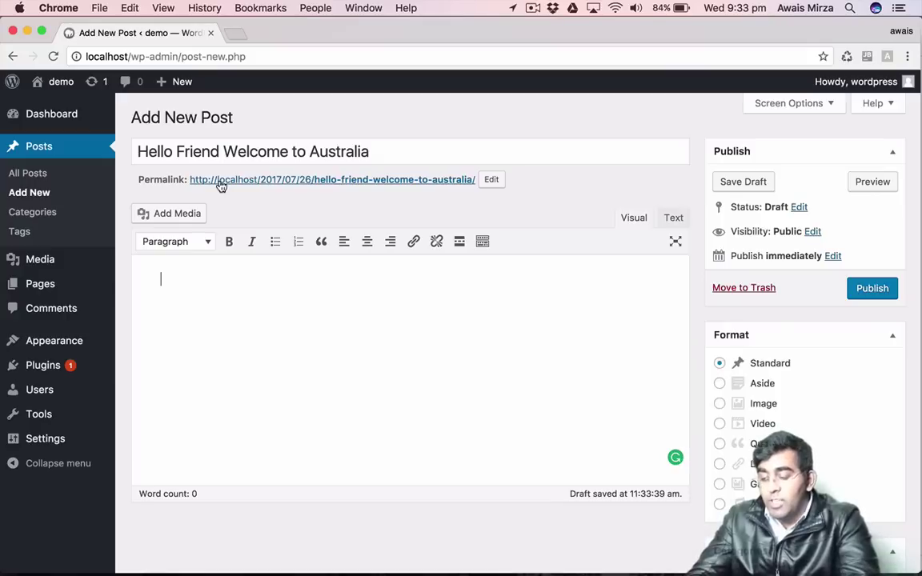
Fill the post body with eleven separate paragraphs of random placeholder letters.
{"action": "type", "text": "lkasjdflkjaslkdjf"}
{"action": "key", "text": "Return"}
{"action": "type", "text": "asdflkkajsdlkfjasdf"}
{"action": "key", "text": "Return"}
{"action": "type", "text": "asdlkfjalskjf"}
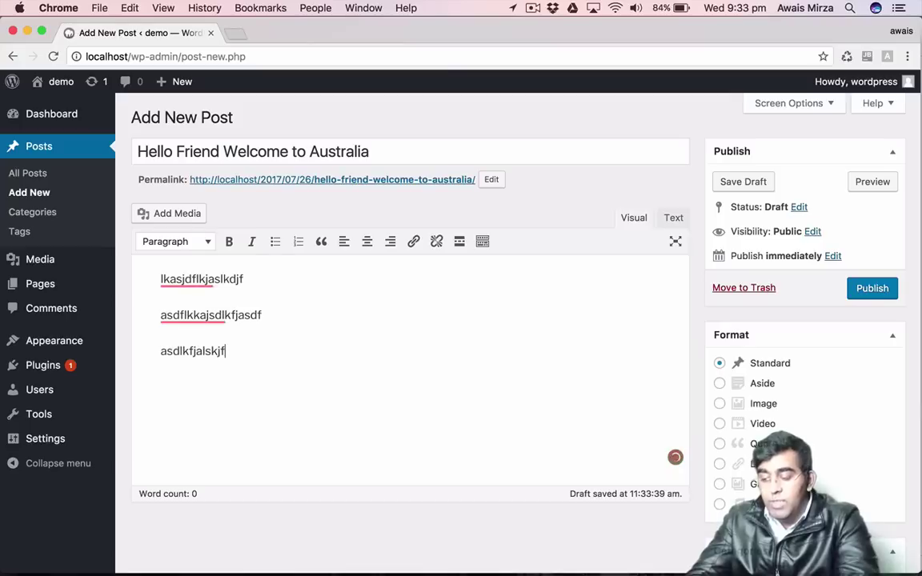
{"action": "key", "text": "Return"}
{"action": "type", "text": "asdflkjaslkdfj"}
{"action": "key", "text": "Return"}
{"action": "type", "text": "asdflkjaslkdjfas"}
{"action": "key", "text": "Return"}
{"action": "type", "text": "dflaksjdflkajsdlkfj"}
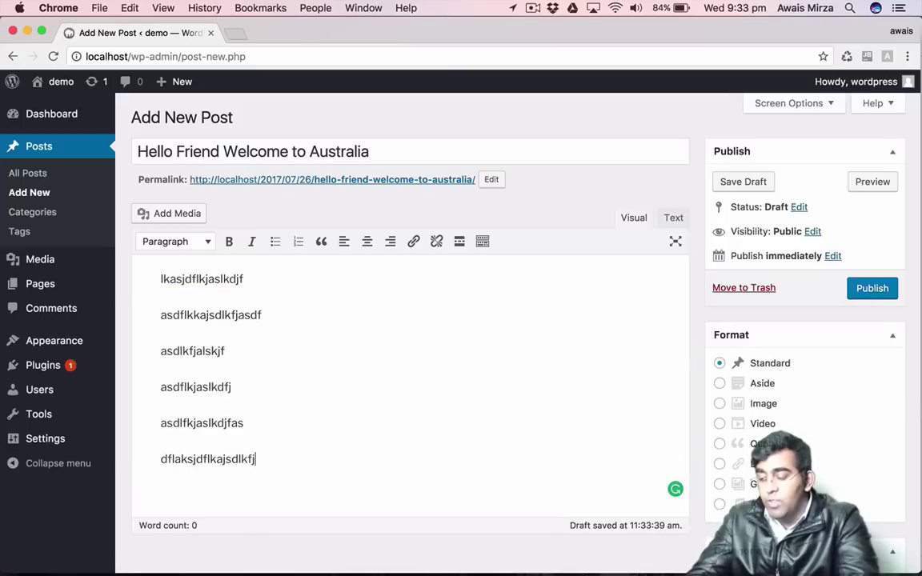
{"action": "type", "text": "aslkdf"}
{"action": "key", "text": "Return"}
{"action": "type", "text": "laksdjflkajsdlkfjaksdf"}
{"action": "key", "text": "Return"}
{"action": "type", "text": "asdlfkjaslkdfjlaksjd"}
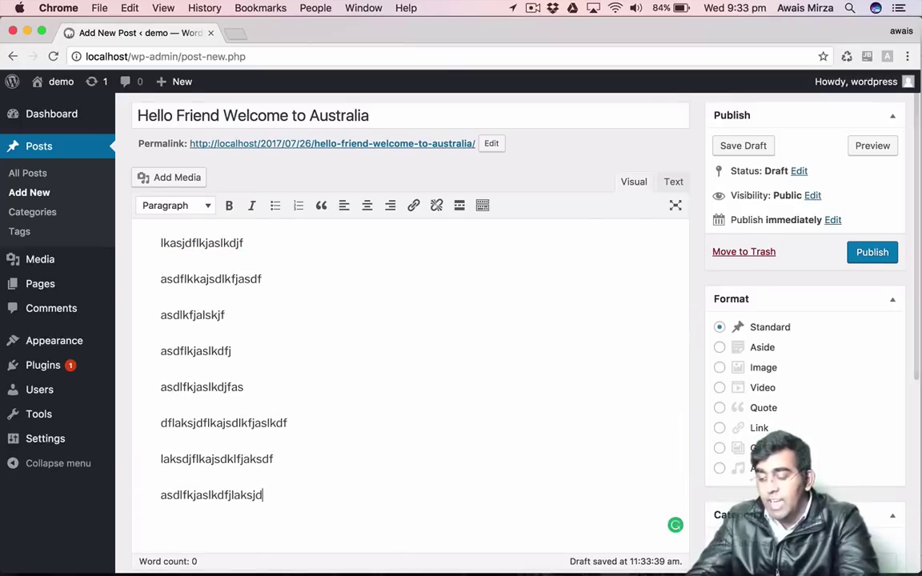
{"action": "type", "text": "flkjaslkdfjalksjdflkasjgd"}
{"action": "key", "text": "Return"}
{"action": "type", "text": "asdlfkjaslkgjalksjgoiaehgoas"}
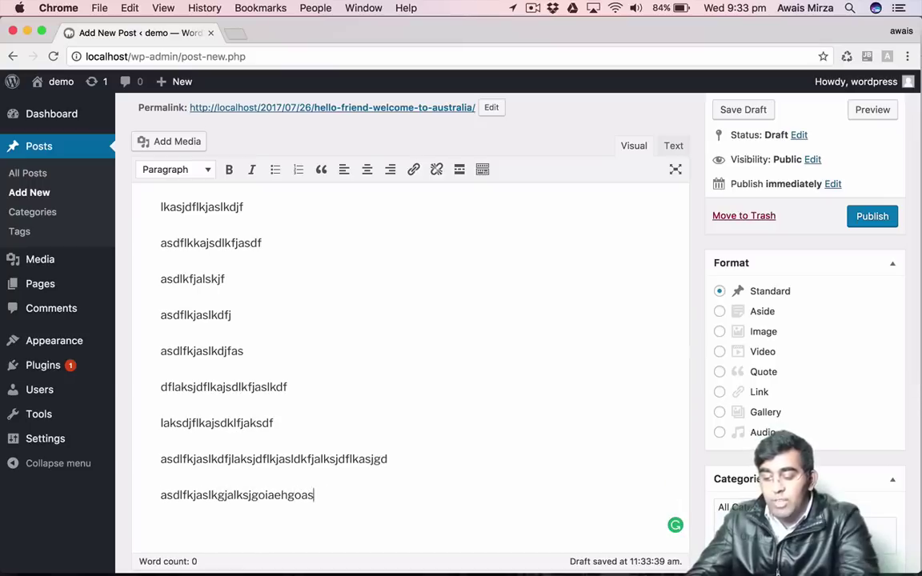
{"action": "type", "text": "hdlkg"}
{"action": "key", "text": "Return"}
{"action": "type", "text": "asdlfhasehtaosdhglkasdhglkasdjlgkjalsk"}
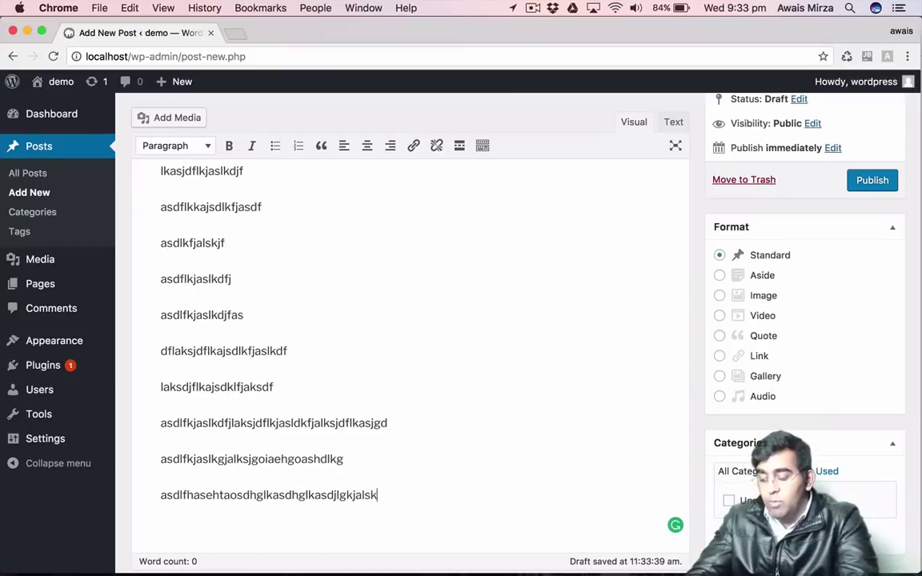
{"action": "type", "text": "dgjasd"}
{"action": "key", "text": "Return"}
{"action": "type", "text": "glkasjldkgjaslkjglkajsldkgjalskdj"}
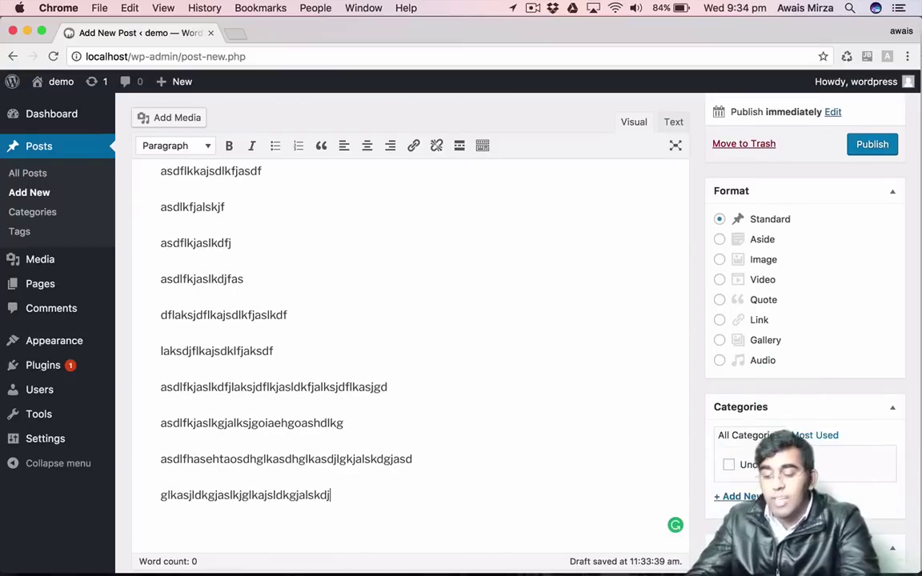
{"action": "scroll", "coordinate": [282, 251], "scroll_direction": "up", "scroll_amount": 5}
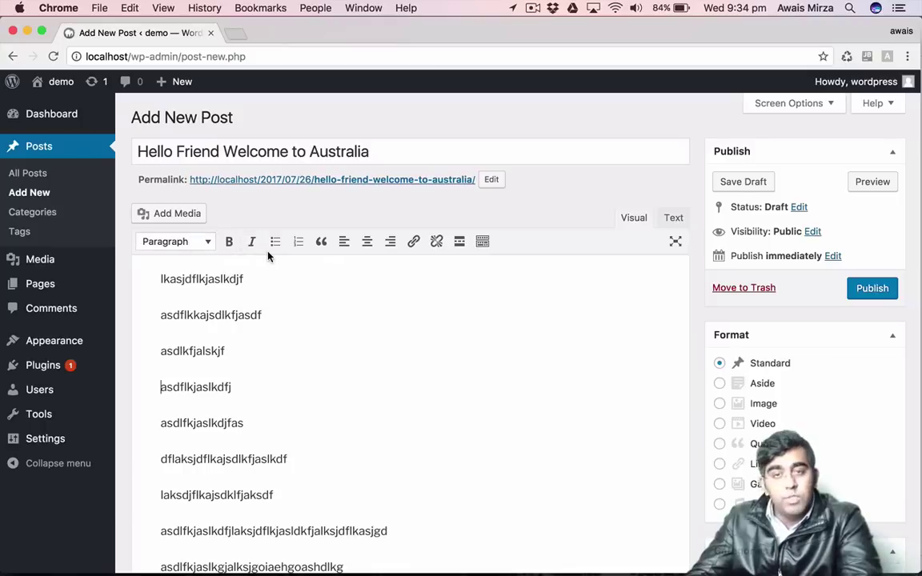
{"action": "left_click", "coordinate": [157, 243]}
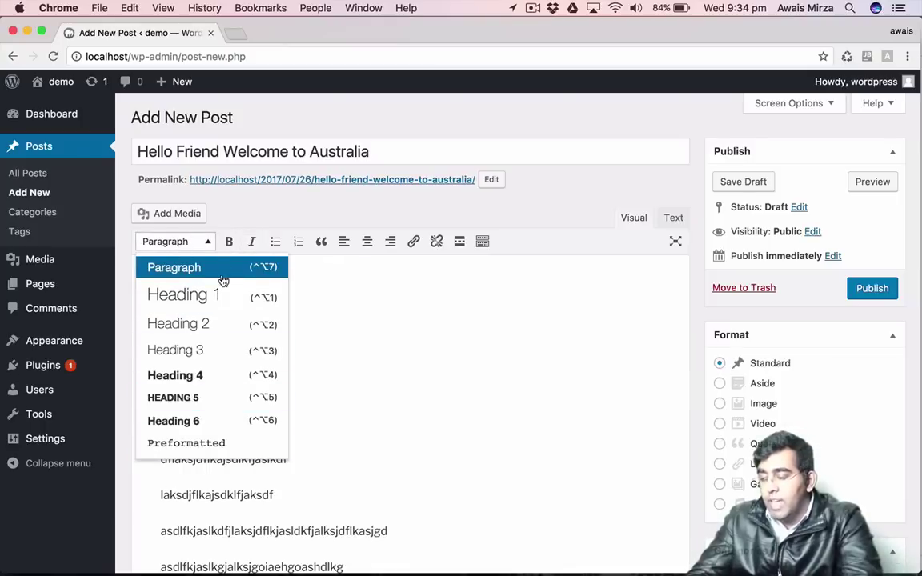
{"action": "left_click", "coordinate": [361, 342]}
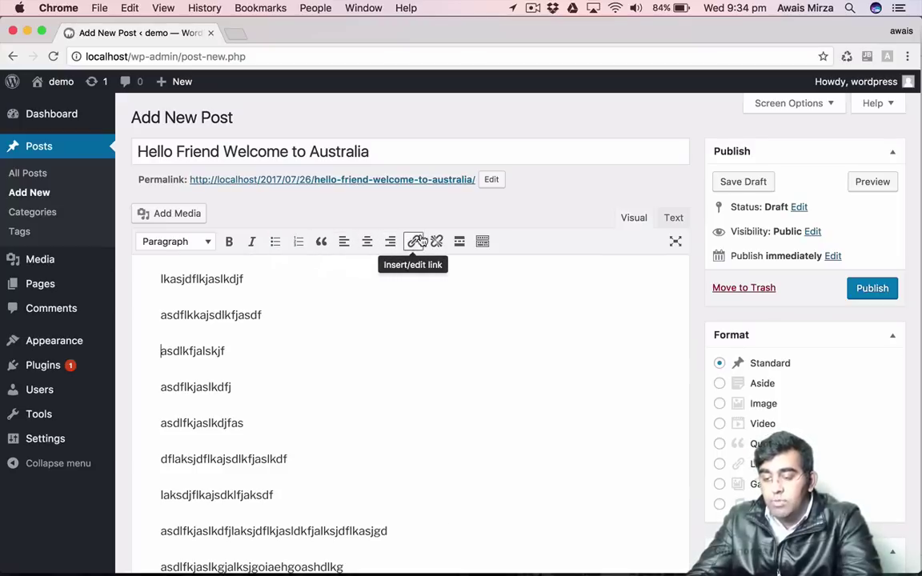
{"action": "scroll", "coordinate": [788, 258], "scroll_direction": "down", "scroll_amount": 2}
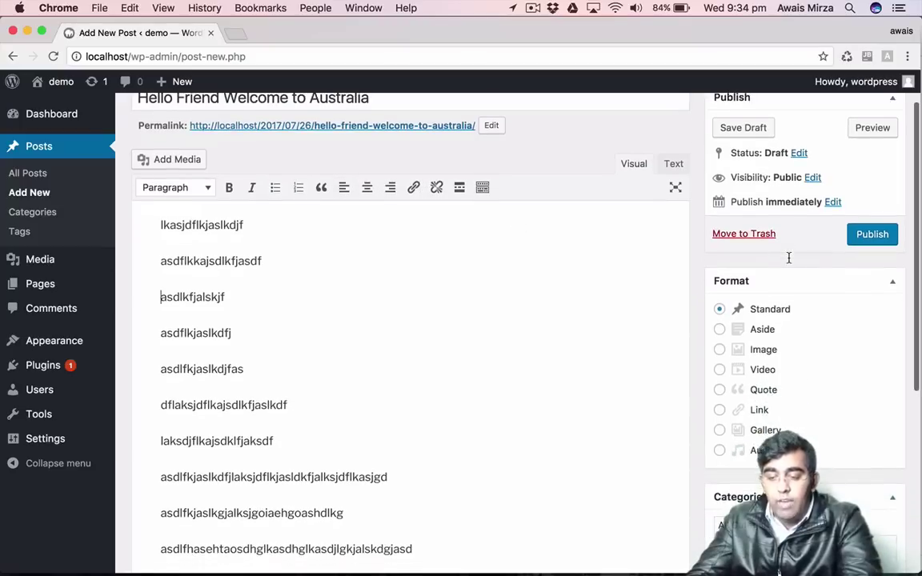
{"action": "scroll", "coordinate": [789, 257], "scroll_direction": "up", "scroll_amount": 1}
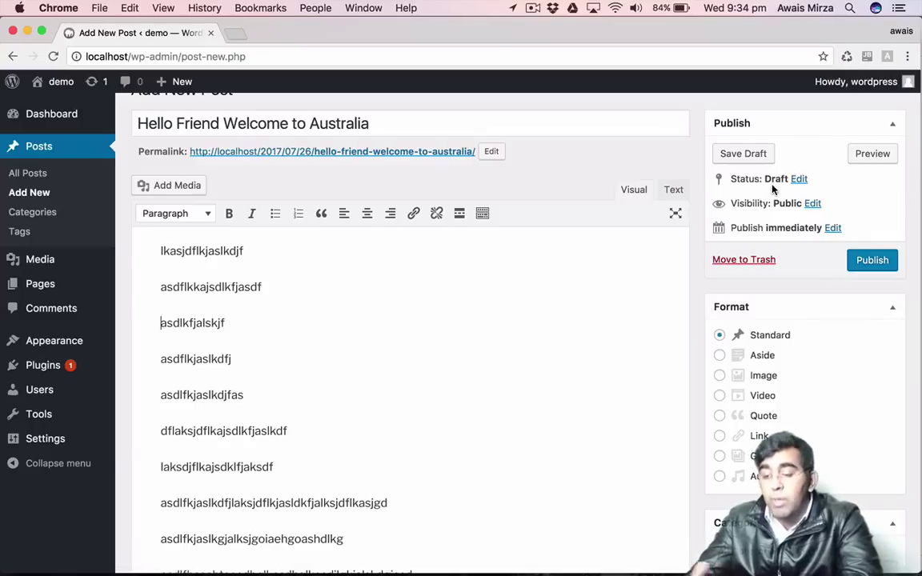
{"action": "scroll", "coordinate": [773, 189], "scroll_direction": "down", "scroll_amount": 3}
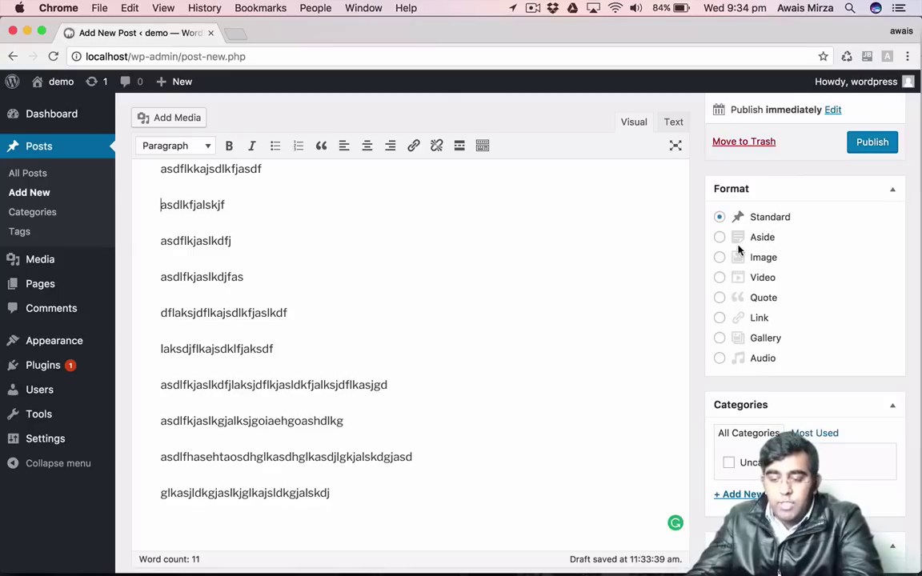
{"action": "scroll", "coordinate": [747, 257], "scroll_direction": "up", "scroll_amount": 2}
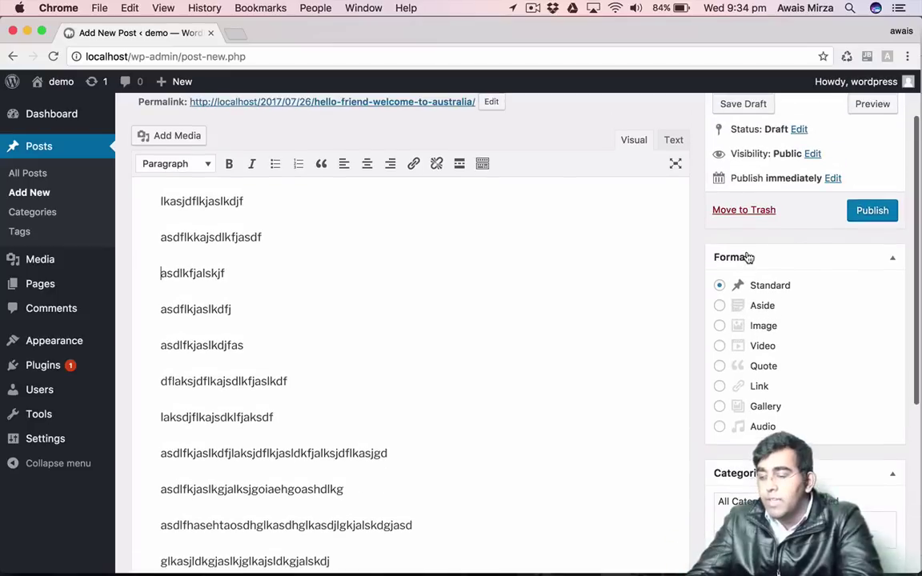
{"action": "scroll", "coordinate": [735, 297], "scroll_direction": "down", "scroll_amount": 2}
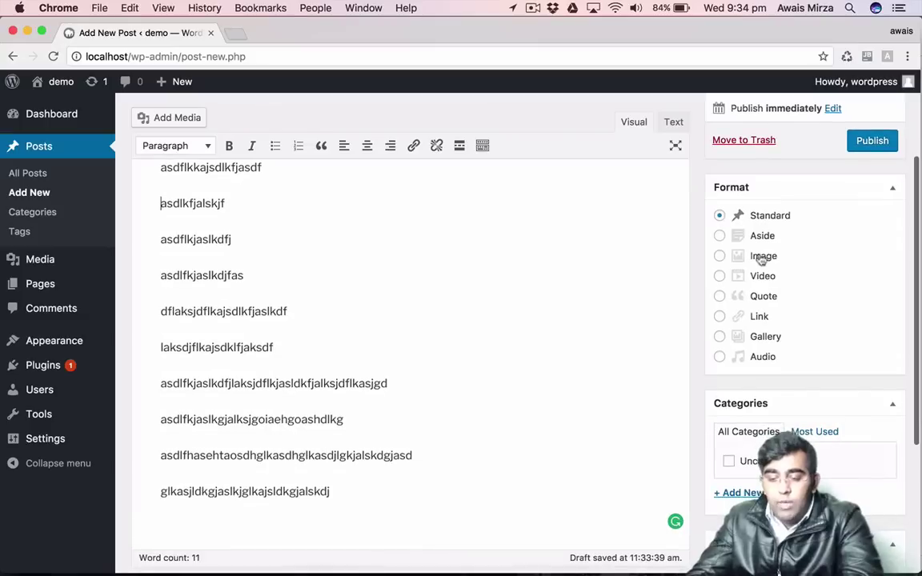
{"action": "scroll", "coordinate": [778, 243], "scroll_direction": "down", "scroll_amount": 2}
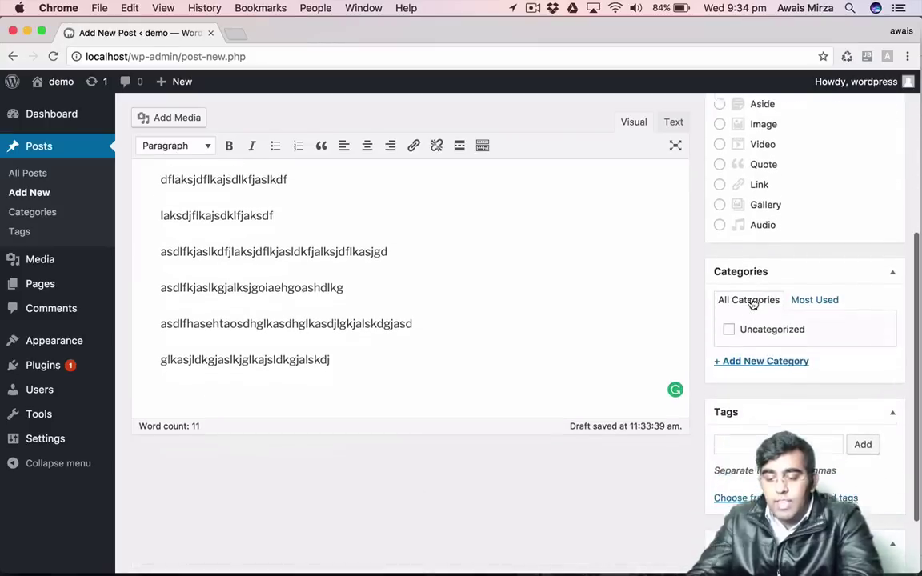
Collapse the Categories panel and leave the Tags field empty.
{"action": "left_click", "coordinate": [740, 258]}
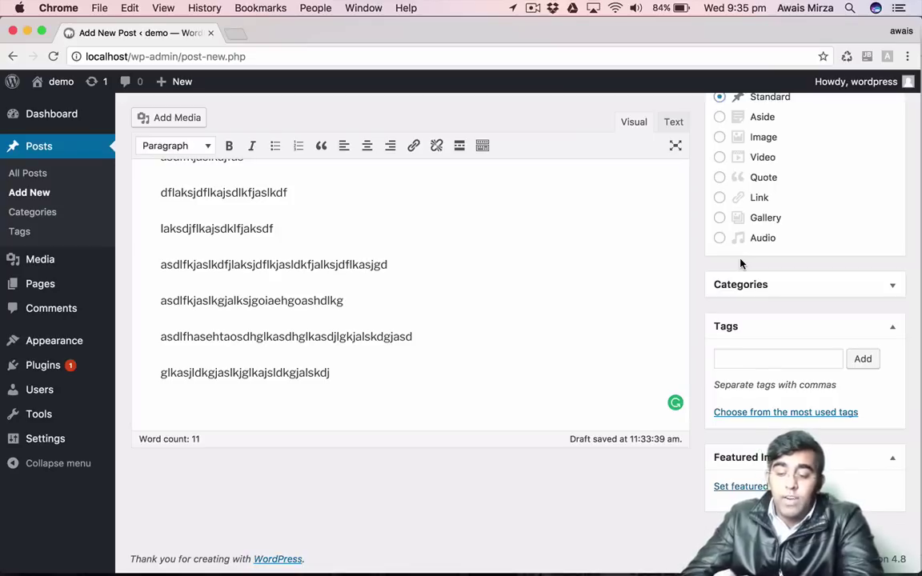
{"action": "left_click", "coordinate": [758, 359]}
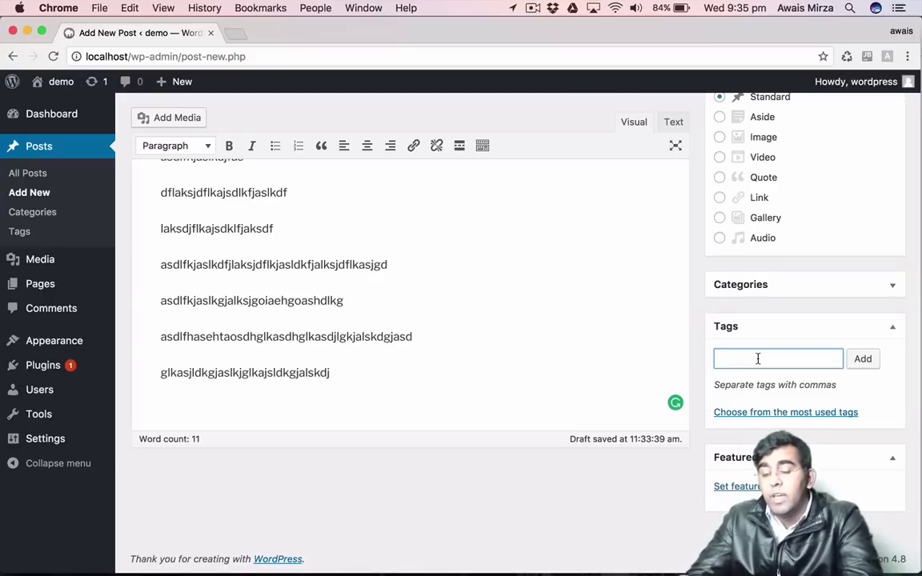
{"action": "left_click", "coordinate": [692, 352]}
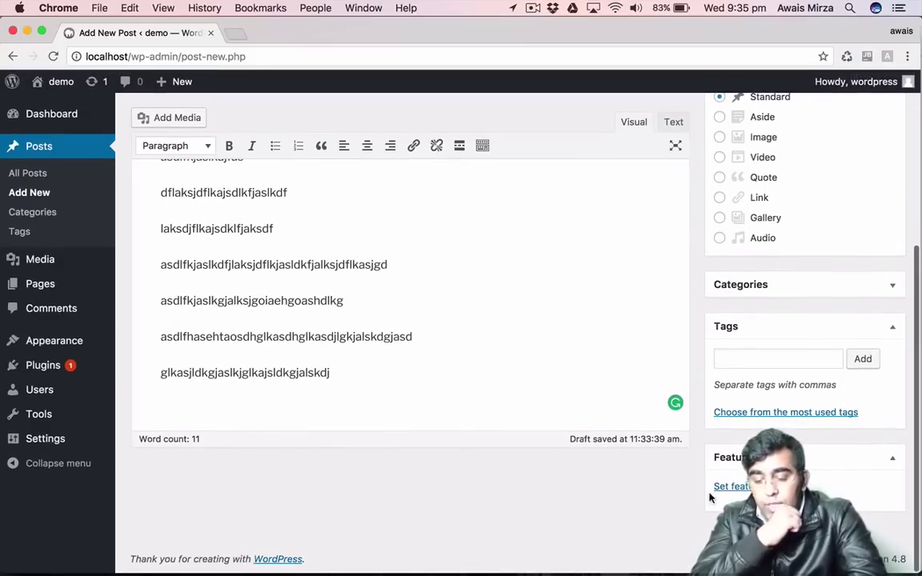
{"action": "left_click", "coordinate": [724, 487]}
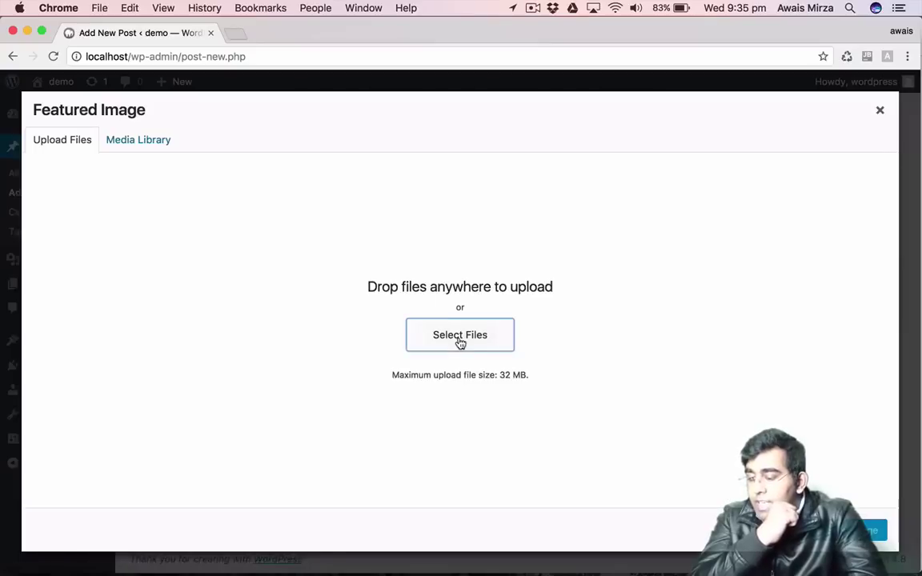
{"action": "left_click", "coordinate": [459, 342]}
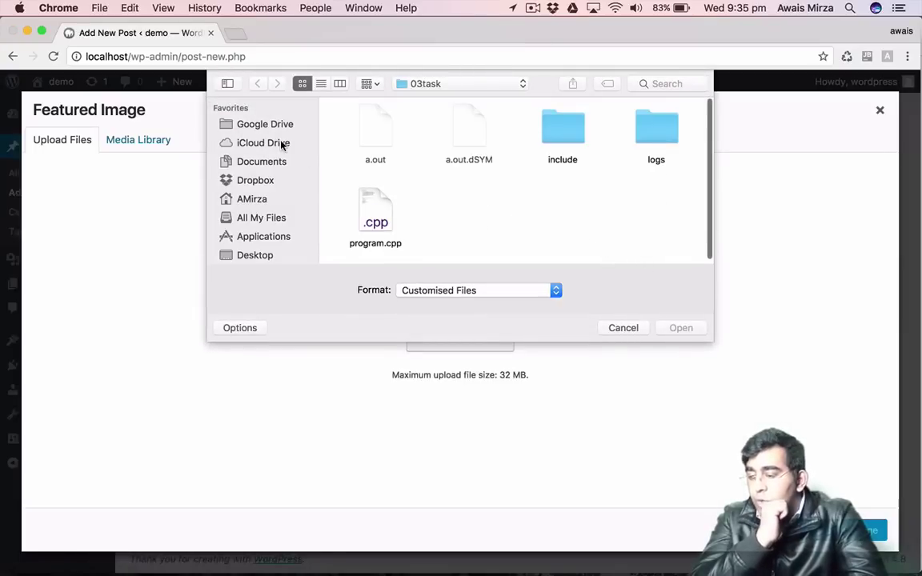
{"action": "scroll", "coordinate": [273, 212], "scroll_direction": "down", "scroll_amount": 3}
{"action": "left_click", "coordinate": [264, 187]}
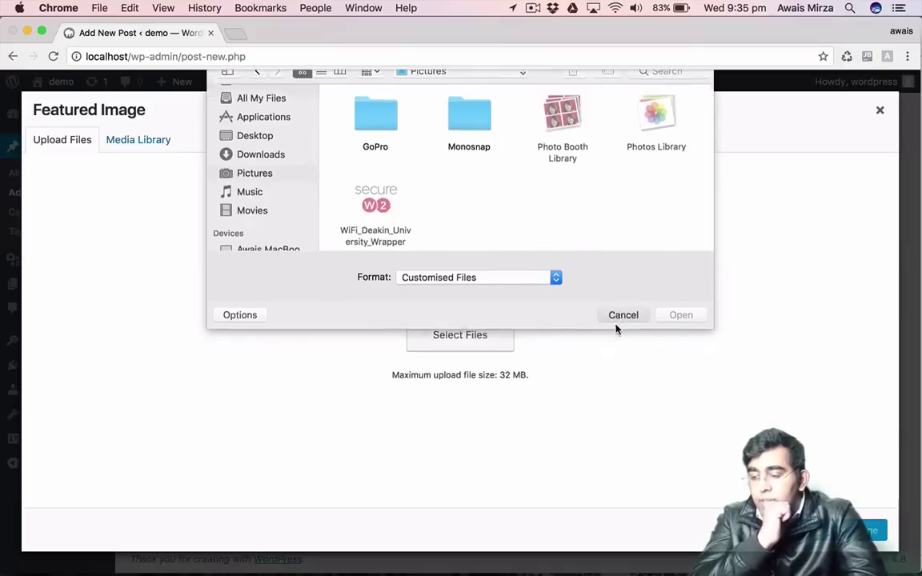
{"action": "left_click", "coordinate": [616, 325]}
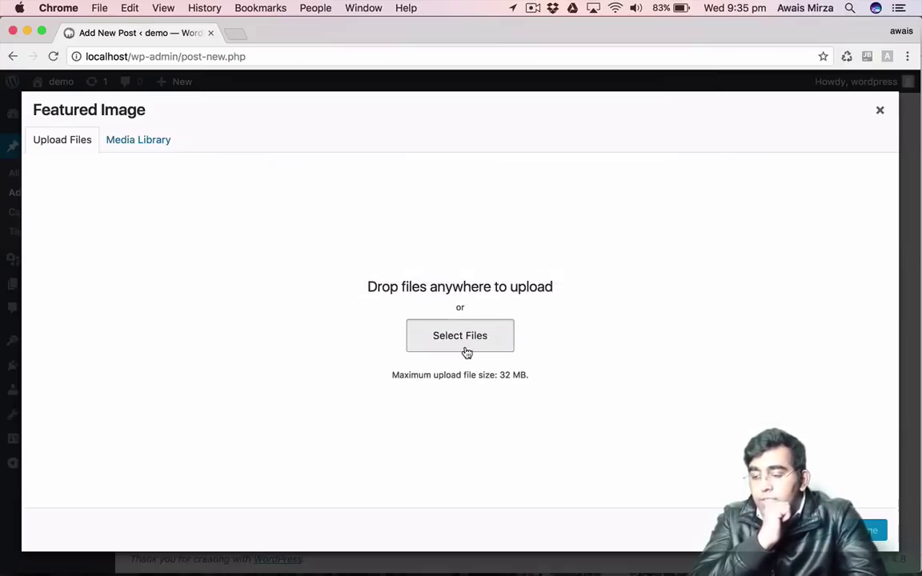
{"action": "left_click", "coordinate": [461, 344]}
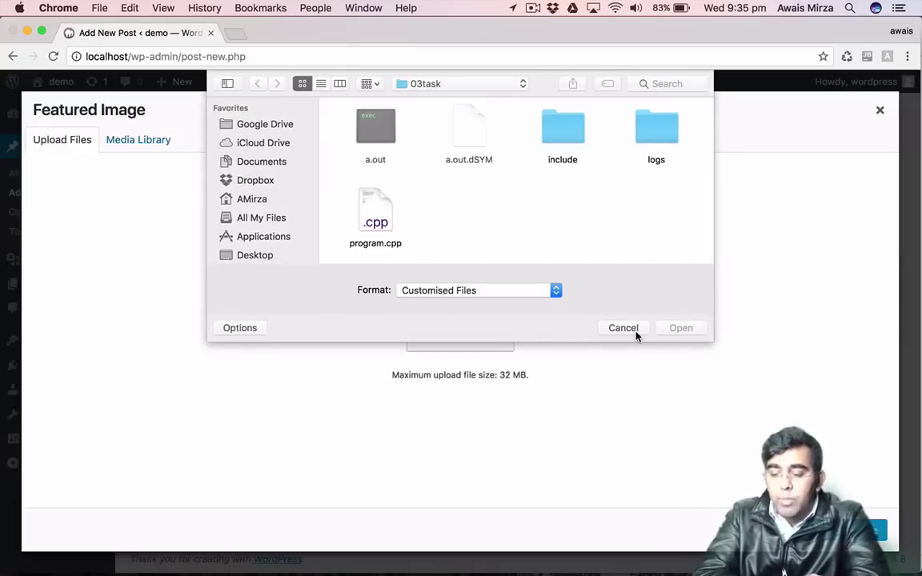
{"action": "left_click", "coordinate": [634, 331]}
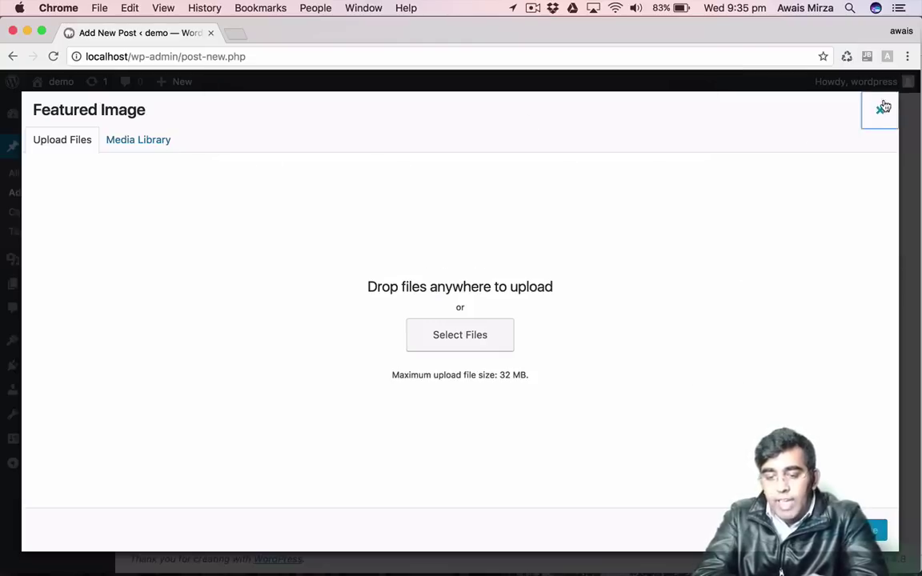
{"action": "left_click", "coordinate": [880, 110]}
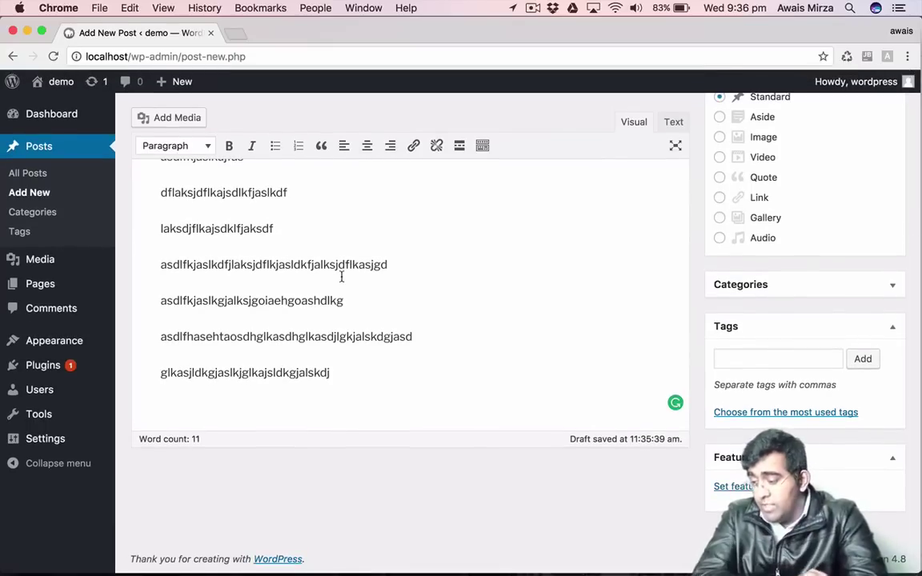
Head for Appearance from the post editor, triggering Chrome's leave-site warning.
{"action": "mouse_move", "coordinate": [46, 269]}
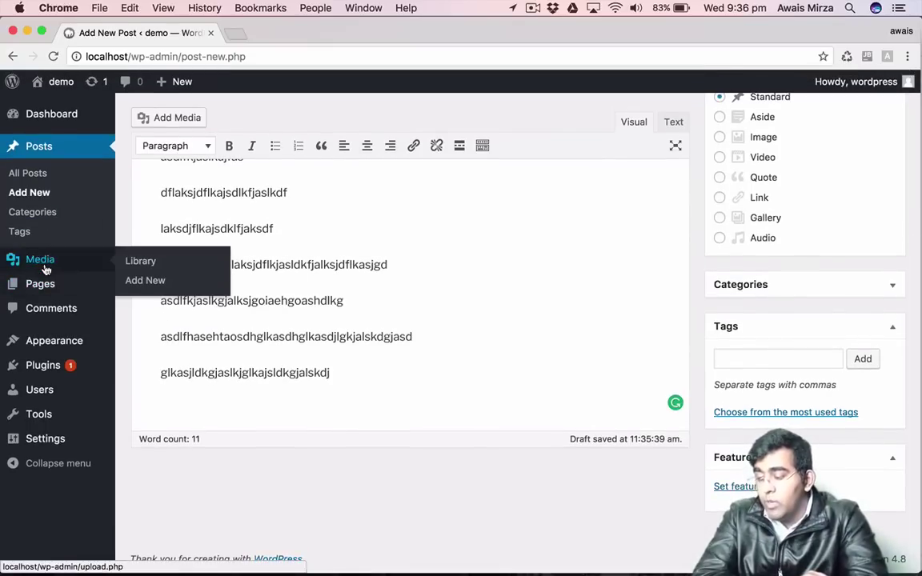
{"action": "mouse_move", "coordinate": [68, 341]}
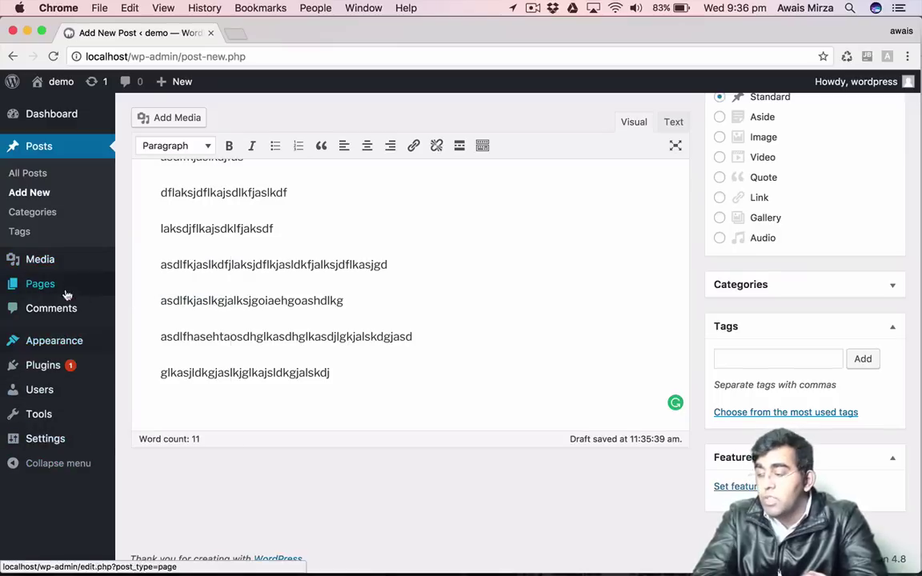
{"action": "mouse_move", "coordinate": [45, 259]}
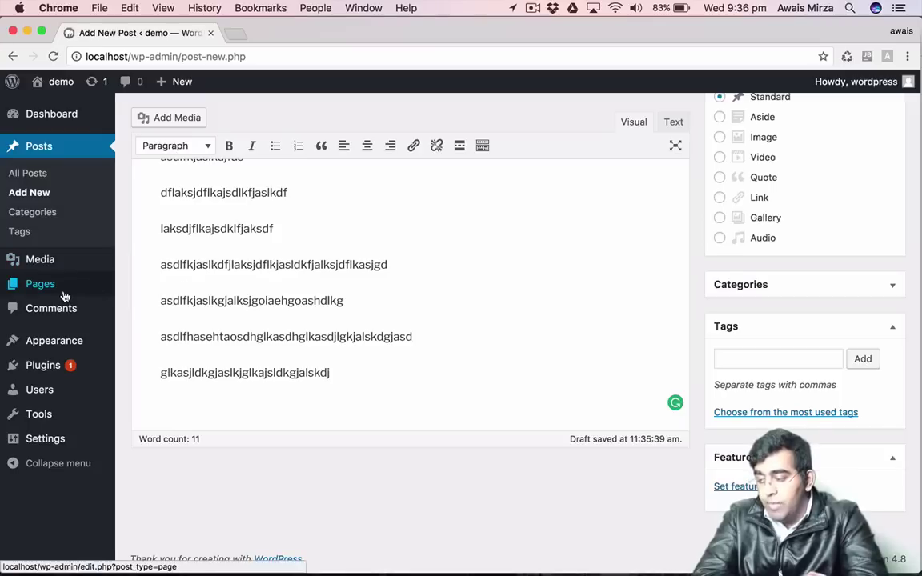
{"action": "mouse_move", "coordinate": [64, 296]}
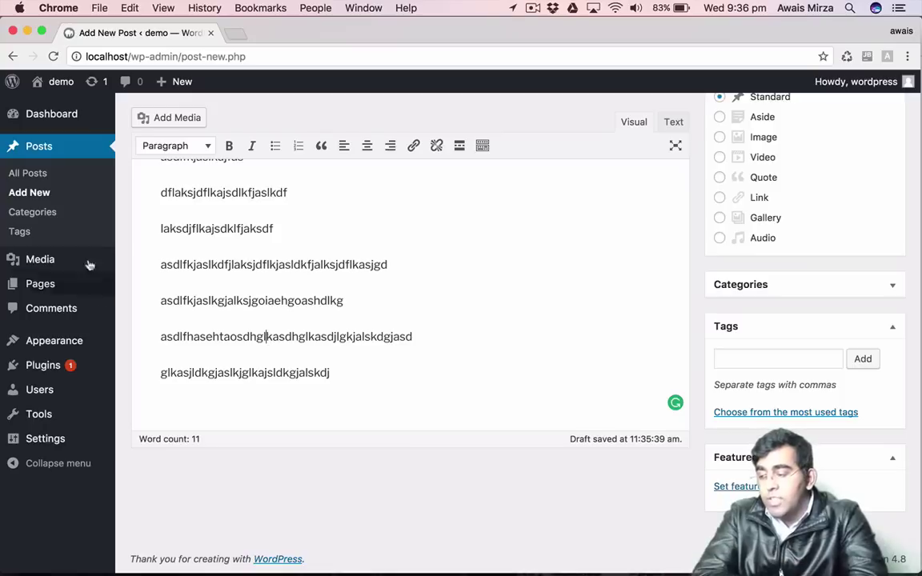
{"action": "mouse_move", "coordinate": [45, 282]}
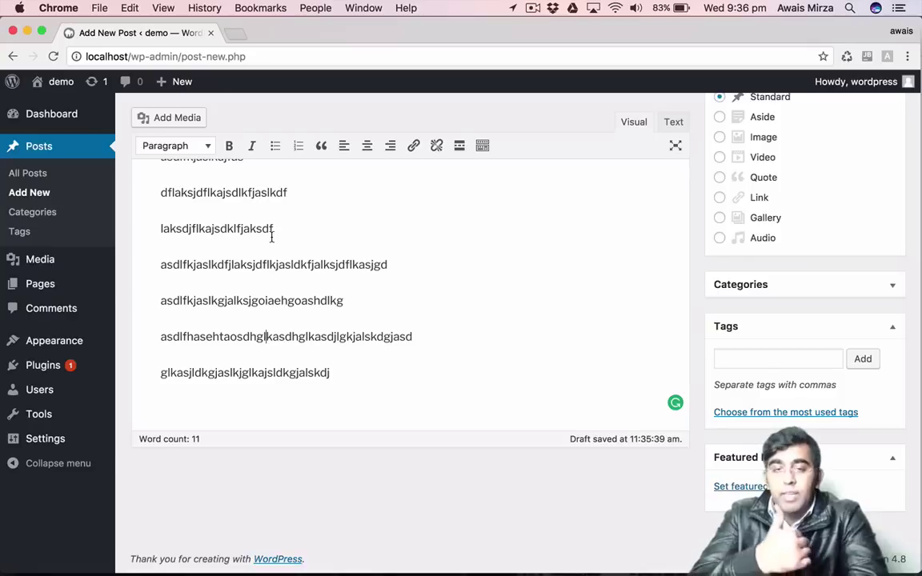
{"action": "key", "text": "Right"}
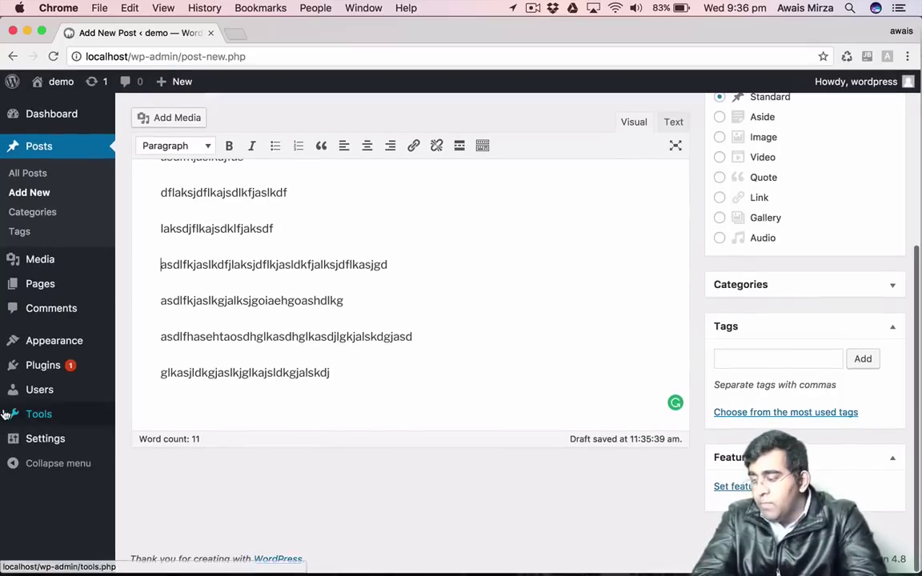
{"action": "left_click", "coordinate": [55, 353]}
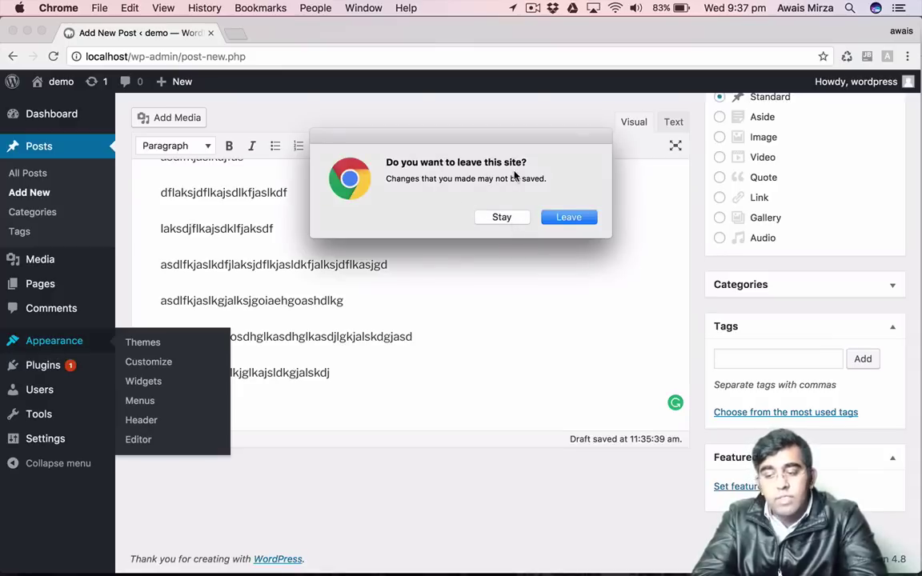
Stay in the editor and publish 'Hello Friend Welcome to Australia' without changing it.
{"action": "left_click", "coordinate": [501, 217]}
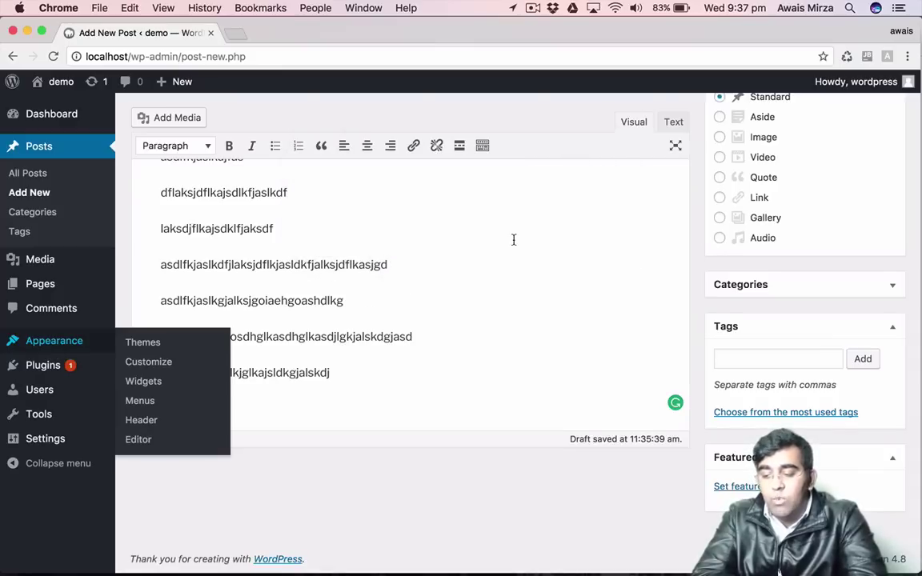
{"action": "scroll", "coordinate": [514, 239], "scroll_direction": "up", "scroll_amount": 5}
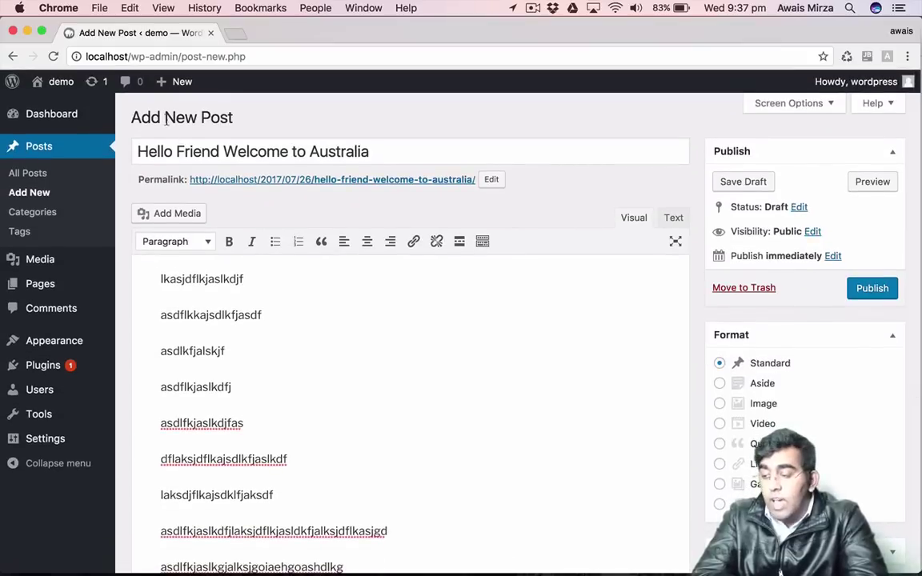
{"action": "left_click", "coordinate": [175, 145]}
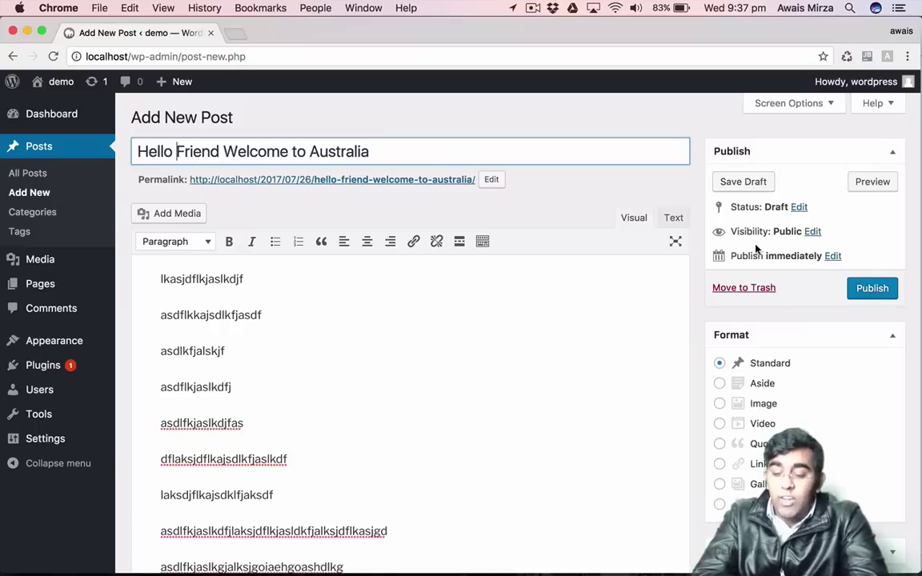
{"action": "left_click", "coordinate": [815, 310]}
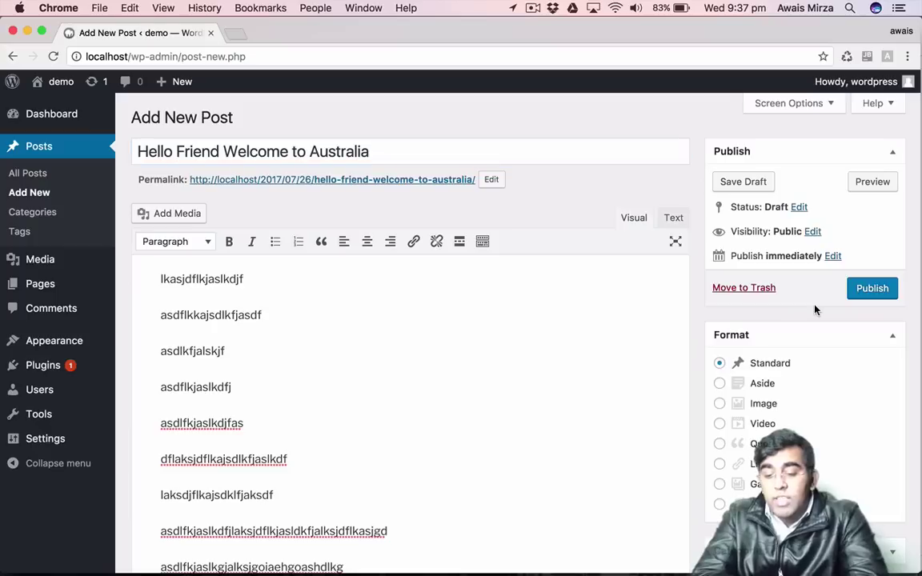
{"action": "left_click", "coordinate": [878, 290]}
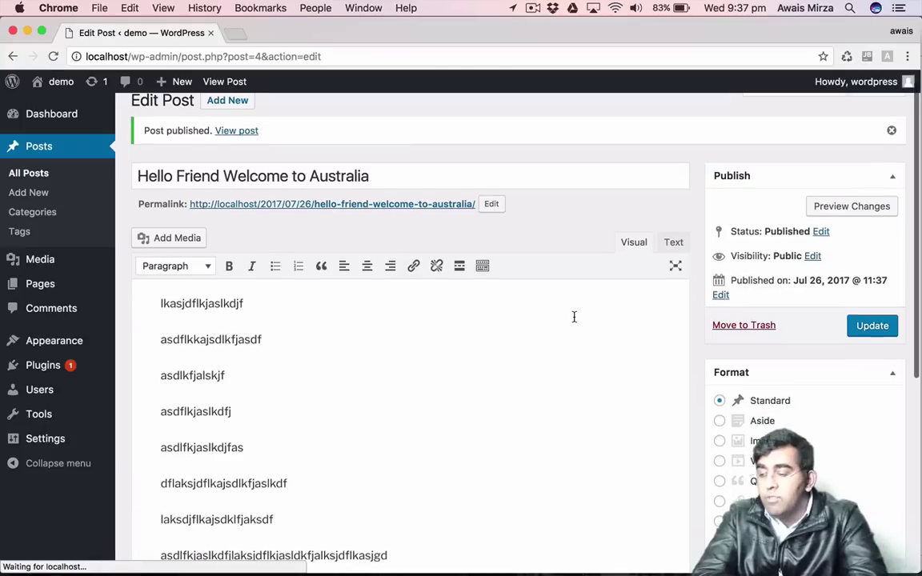
{"action": "scroll", "coordinate": [494, 255], "scroll_direction": "down", "scroll_amount": 5}
{"action": "scroll", "coordinate": [493, 256], "scroll_direction": "up", "scroll_amount": 2}
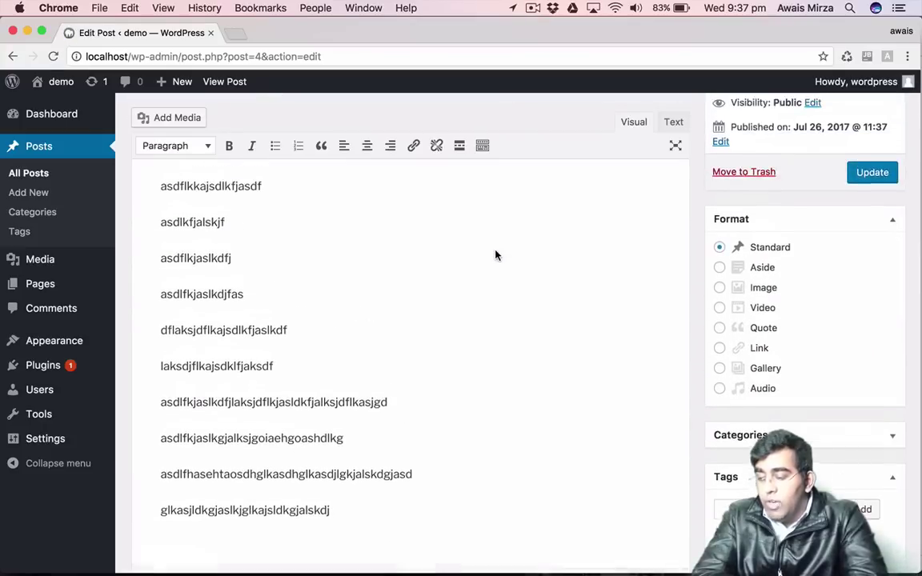
{"action": "scroll", "coordinate": [495, 255], "scroll_direction": "up", "scroll_amount": 4}
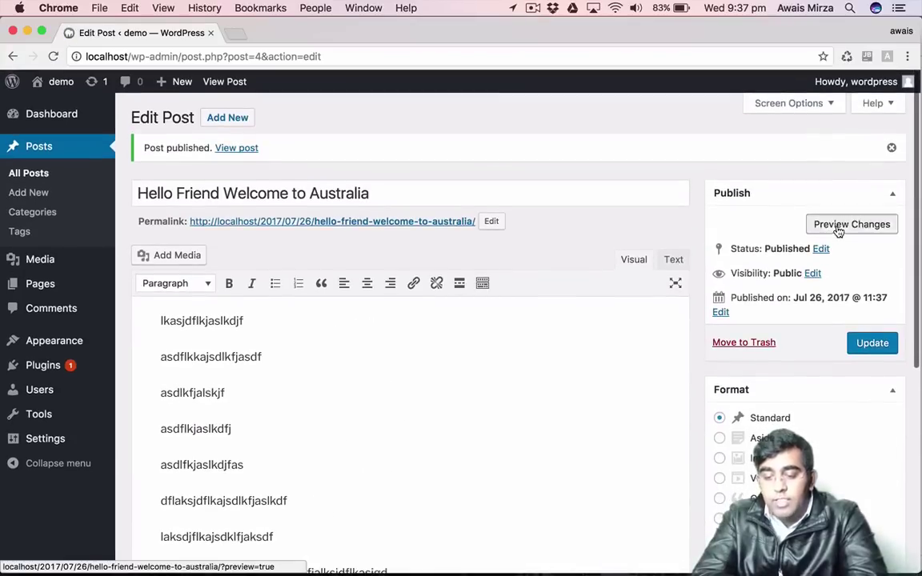
Preview the published post in a new tab, read through its title and body, then return to the editor.
{"action": "left_click", "coordinate": [838, 226]}
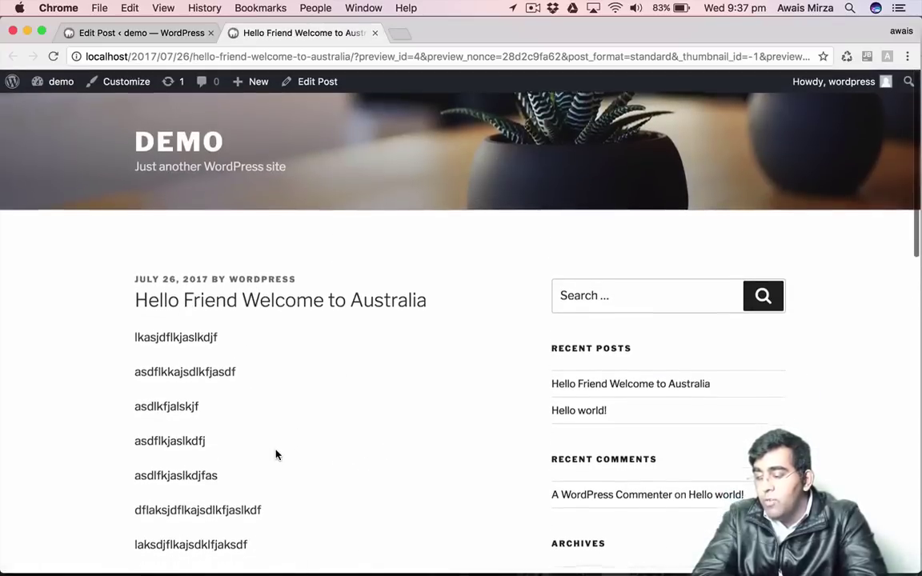
{"action": "scroll", "coordinate": [264, 360], "scroll_direction": "down", "scroll_amount": 3}
{"action": "left_click_drag", "start_coordinate": [135, 155], "coordinate": [440, 158]}
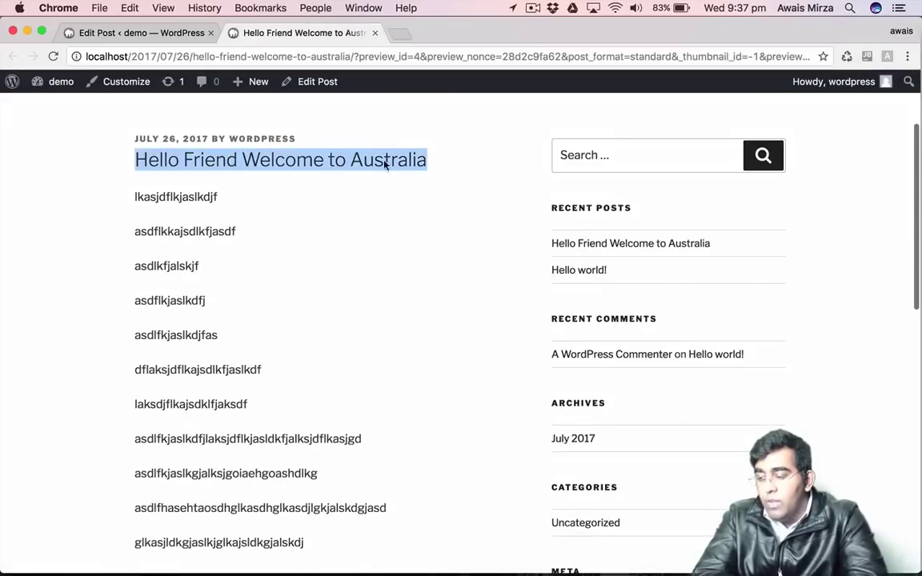
{"action": "left_click_drag", "start_coordinate": [134, 139], "coordinate": [402, 132]}
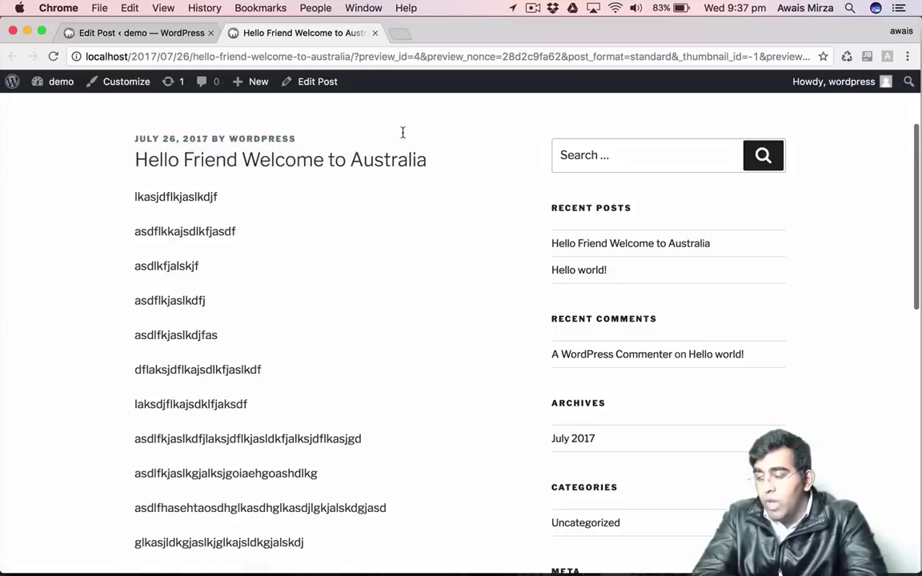
{"action": "scroll", "coordinate": [386, 299], "scroll_direction": "down", "scroll_amount": 4}
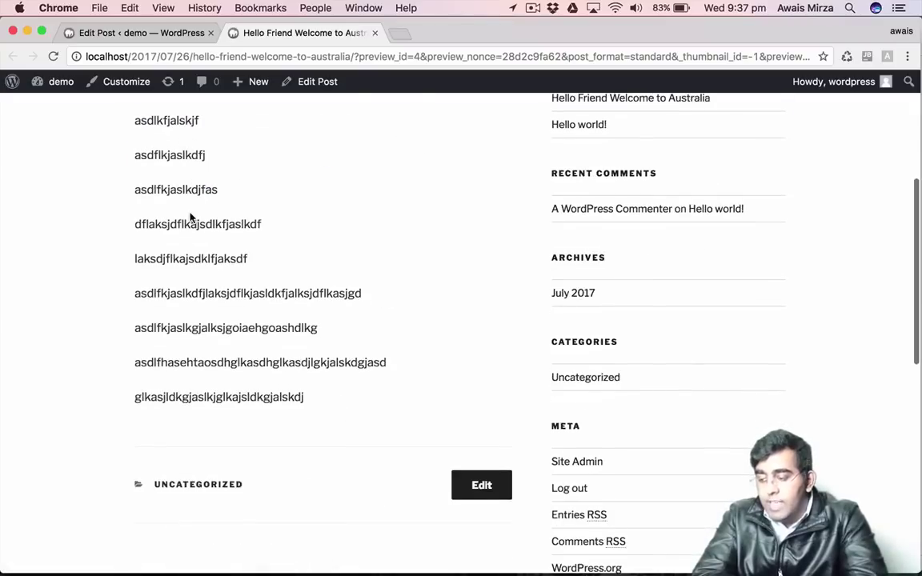
{"action": "scroll", "coordinate": [198, 231], "scroll_direction": "up", "scroll_amount": 2}
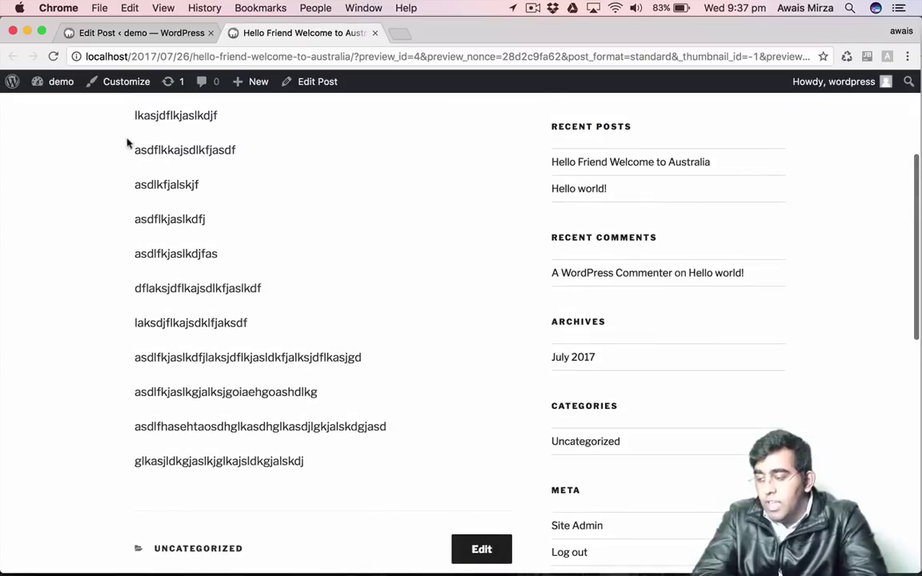
{"action": "left_click_drag", "start_coordinate": [128, 143], "coordinate": [334, 457]}
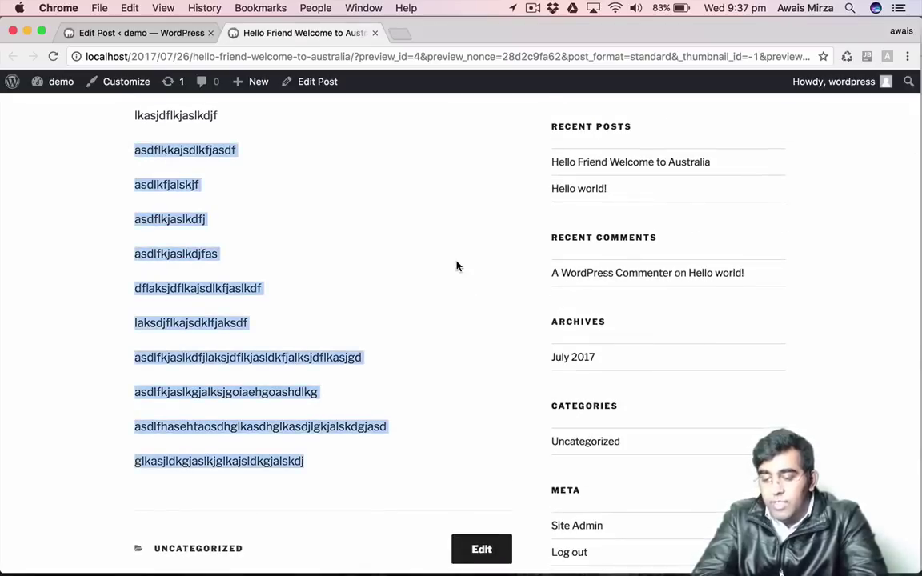
{"action": "scroll", "coordinate": [457, 264], "scroll_direction": "down", "scroll_amount": 5}
{"action": "scroll", "coordinate": [457, 263], "scroll_direction": "up", "scroll_amount": 4}
{"action": "scroll", "coordinate": [455, 266], "scroll_direction": "up", "scroll_amount": 3}
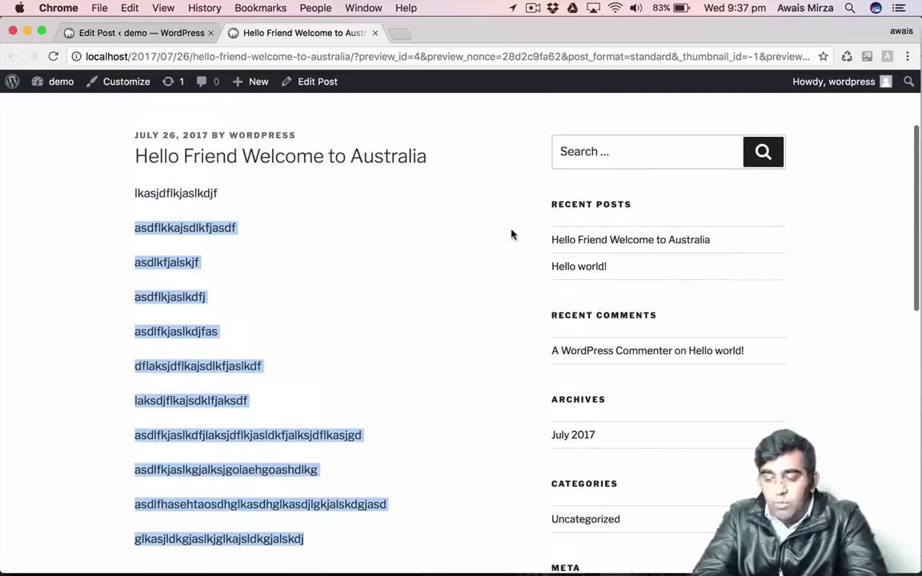
{"action": "left_click", "coordinate": [468, 388]}
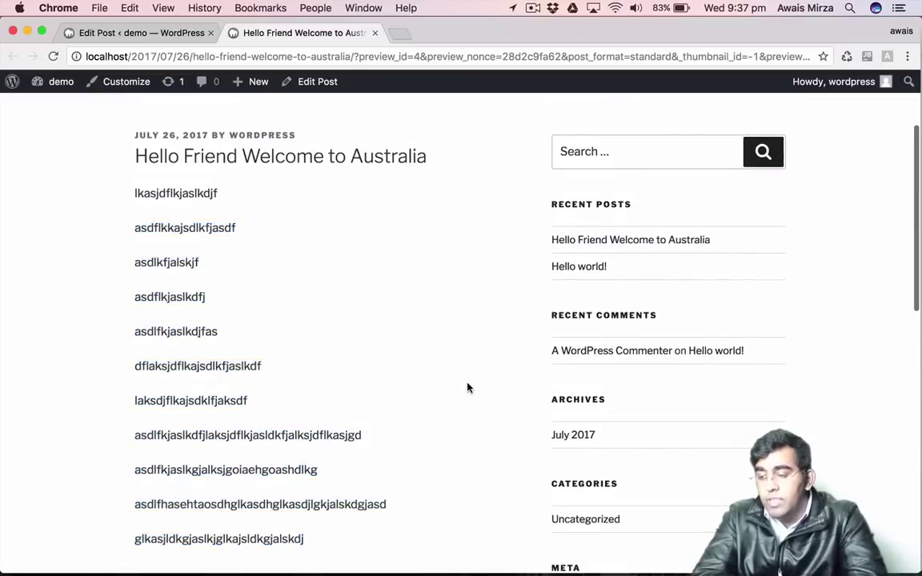
{"action": "left_click", "coordinate": [130, 31]}
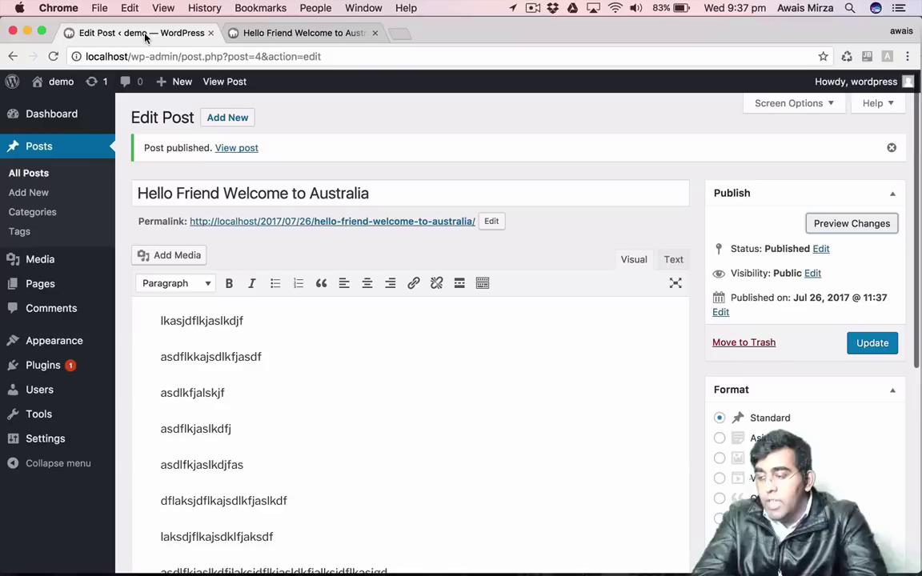
Browse the 15 featured themes on the Add Themes page.
{"action": "left_click", "coordinate": [41, 339]}
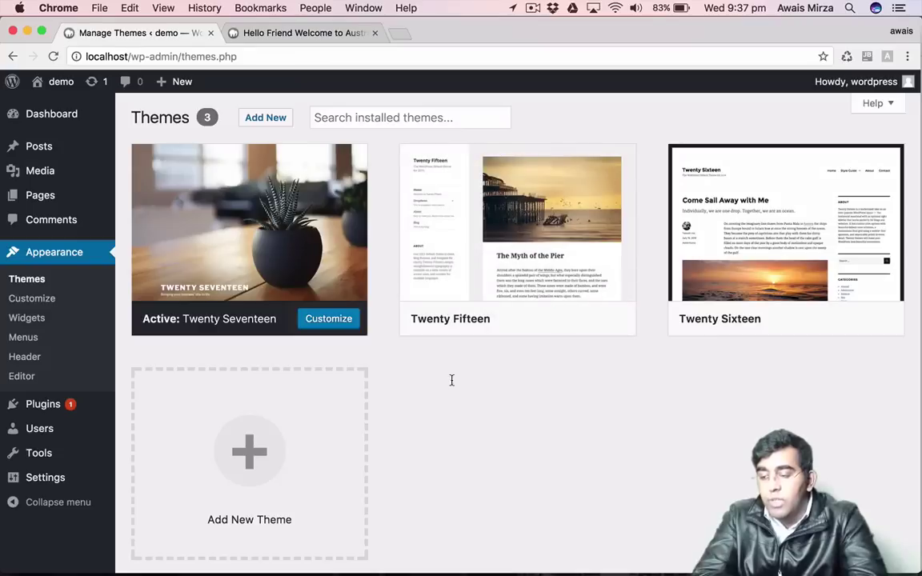
{"action": "left_click", "coordinate": [272, 120]}
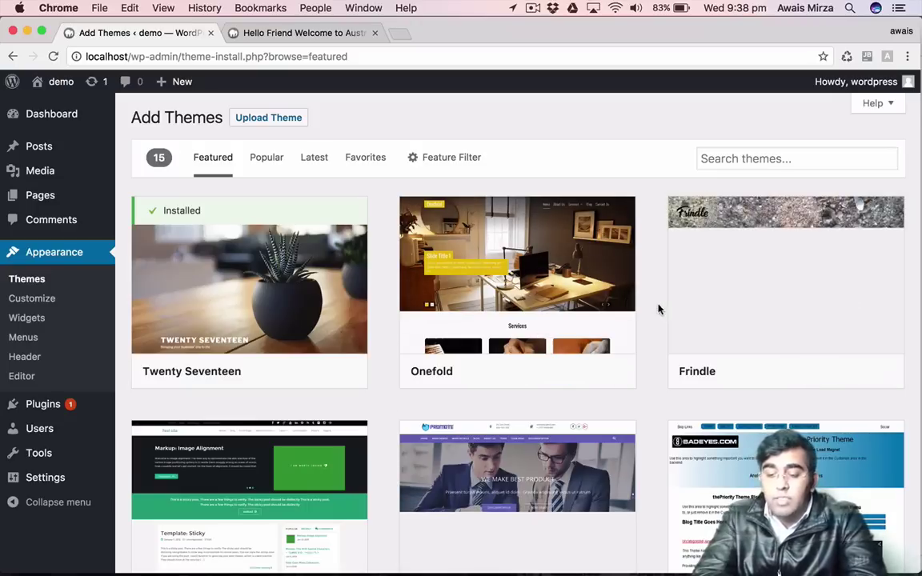
{"action": "scroll", "coordinate": [658, 308], "scroll_direction": "down", "scroll_amount": 5}
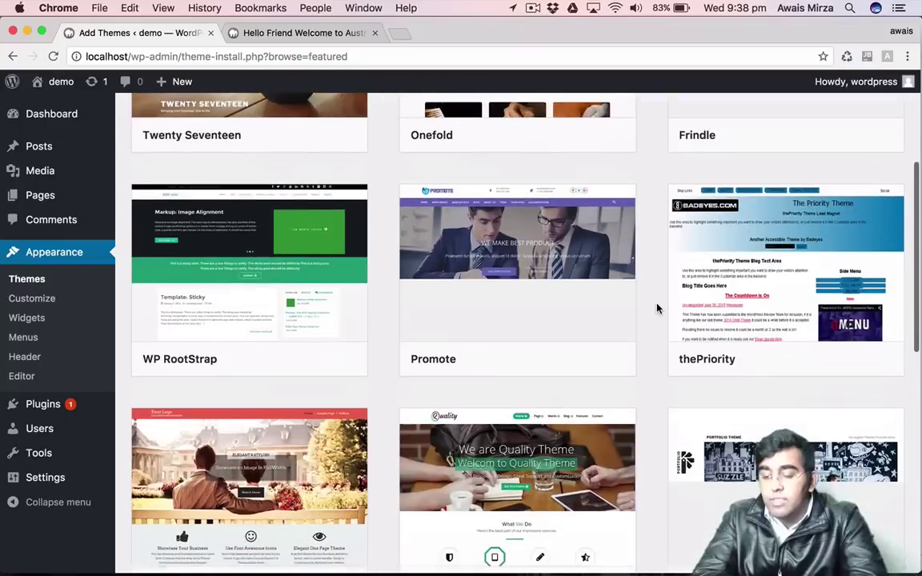
{"action": "scroll", "coordinate": [657, 309], "scroll_direction": "down", "scroll_amount": 8}
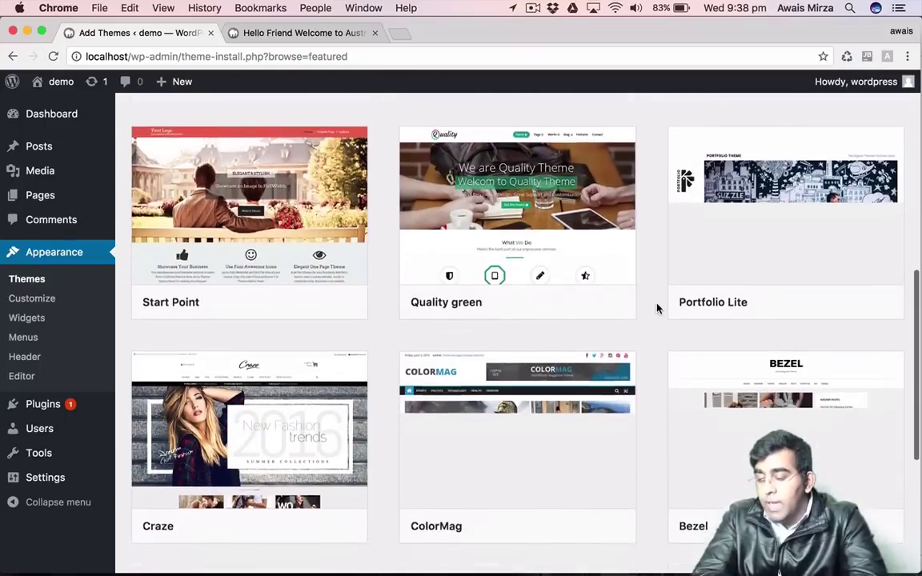
{"action": "scroll", "coordinate": [657, 308], "scroll_direction": "up", "scroll_amount": 13}
{"action": "scroll", "coordinate": [657, 308], "scroll_direction": "down", "scroll_amount": 6}
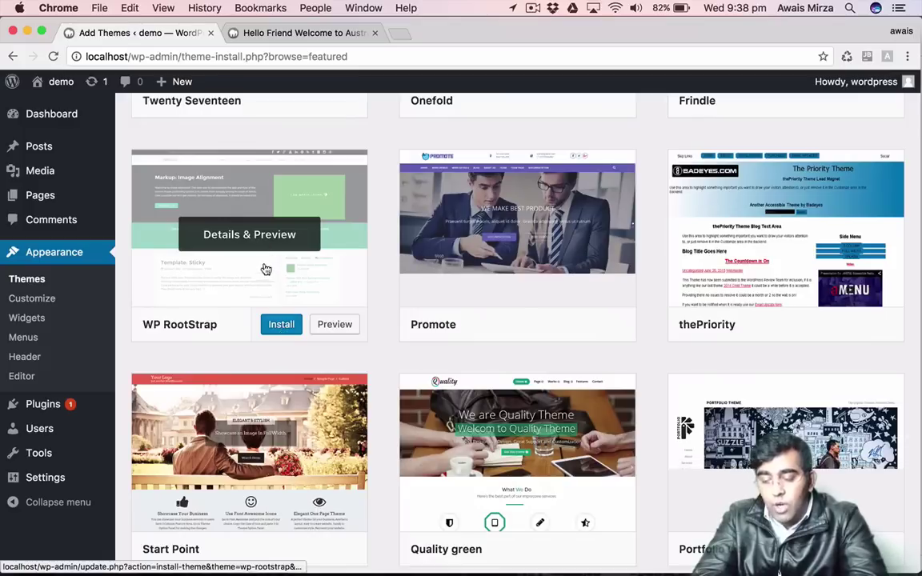
{"action": "left_click", "coordinate": [267, 249]}
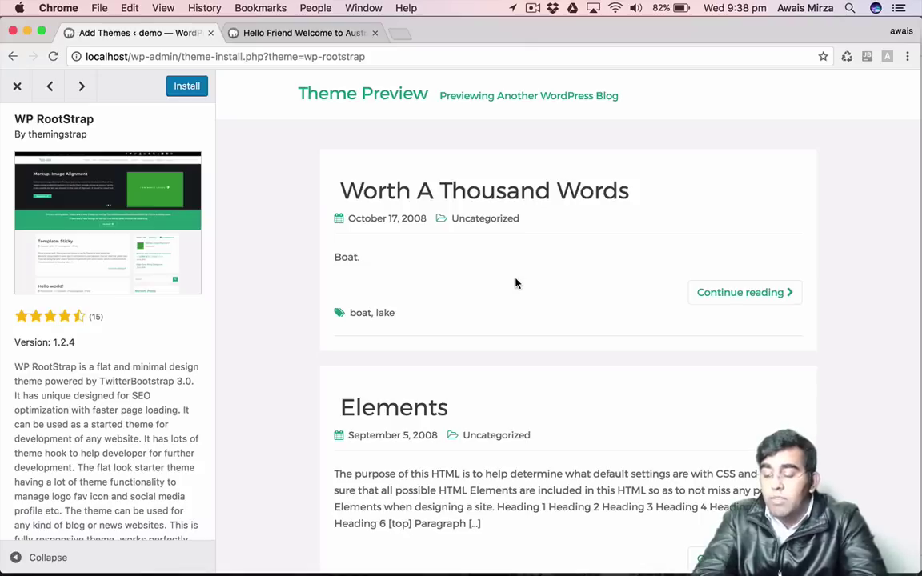
{"action": "scroll", "coordinate": [515, 283], "scroll_direction": "down", "scroll_amount": 5}
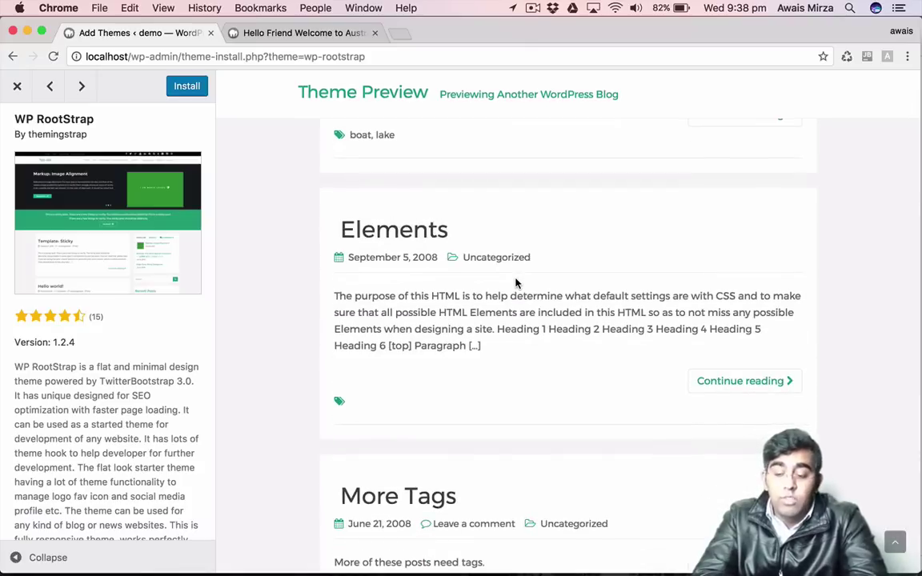
{"action": "scroll", "coordinate": [515, 282], "scroll_direction": "down", "scroll_amount": 20}
{"action": "scroll", "coordinate": [515, 282], "scroll_direction": "up", "scroll_amount": 5}
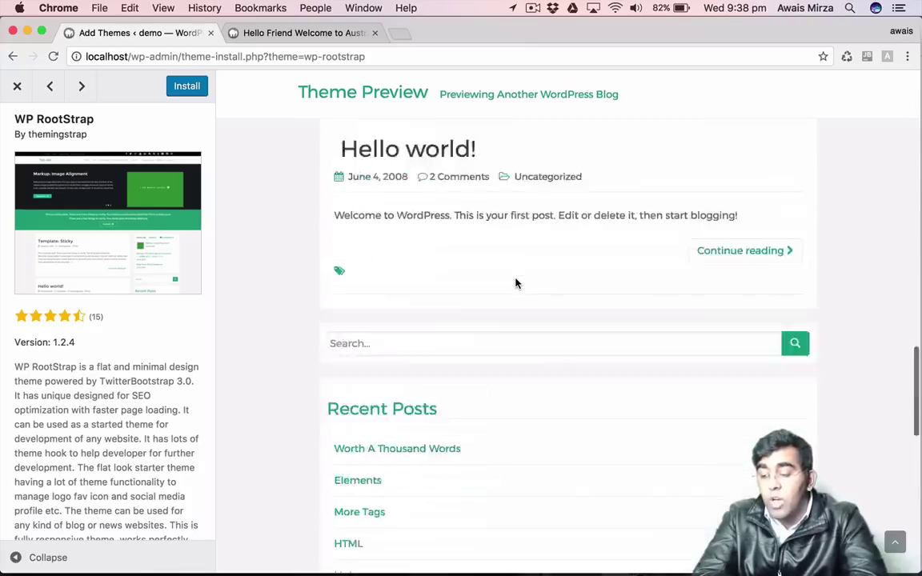
{"action": "scroll", "coordinate": [516, 283], "scroll_direction": "up", "scroll_amount": 15}
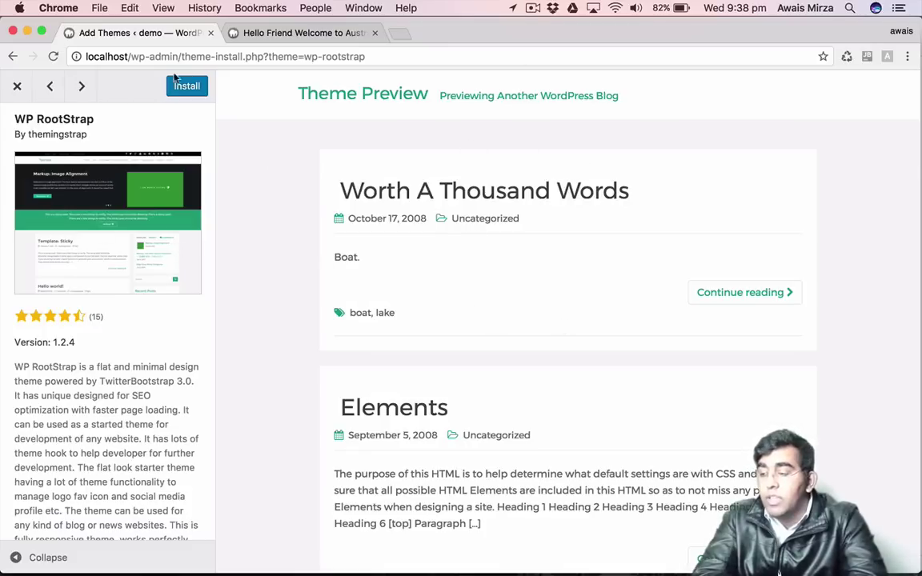
{"action": "left_click", "coordinate": [17, 86]}
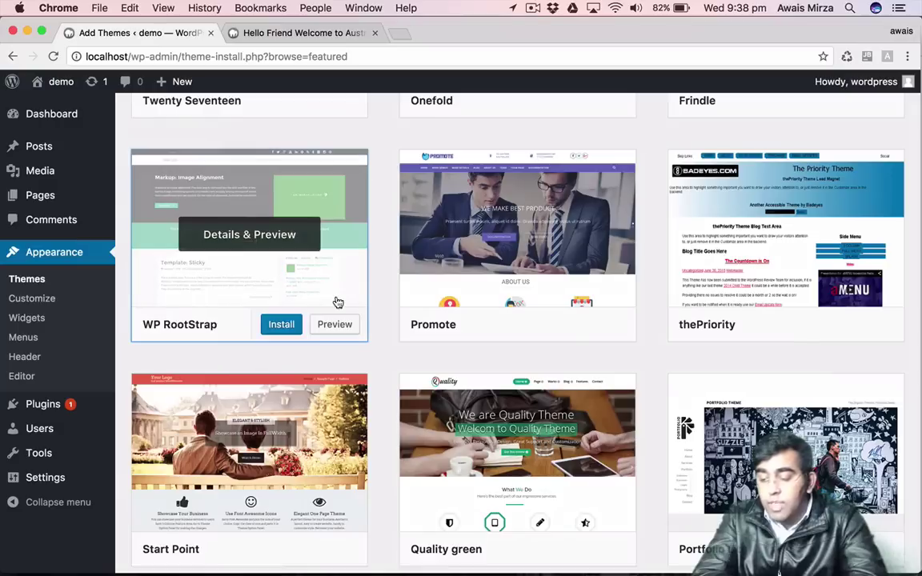
Review ColorMag's details and preview, checking its rating and version, then install ColorMag 1.2.0.
{"action": "scroll", "coordinate": [558, 340], "scroll_direction": "down", "scroll_amount": 10}
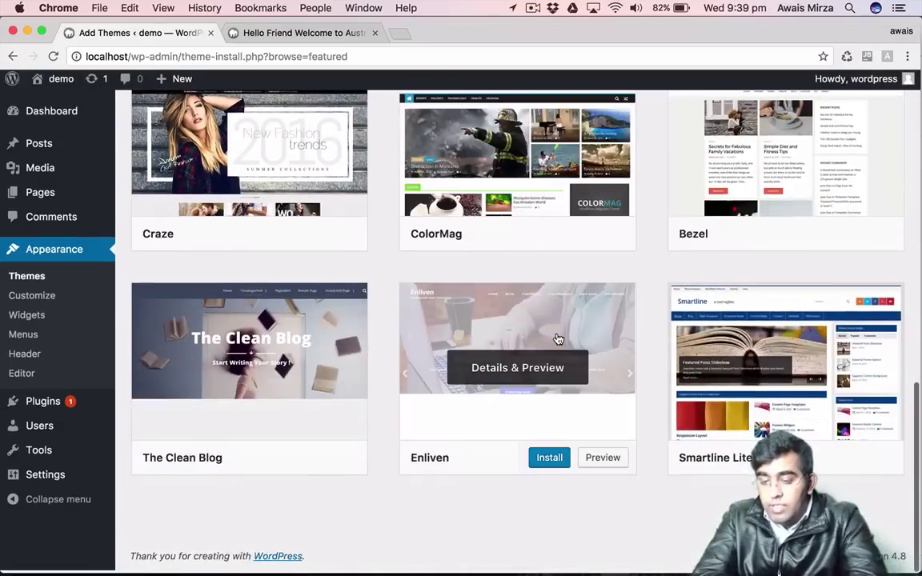
{"action": "scroll", "coordinate": [558, 339], "scroll_direction": "up", "scroll_amount": 3}
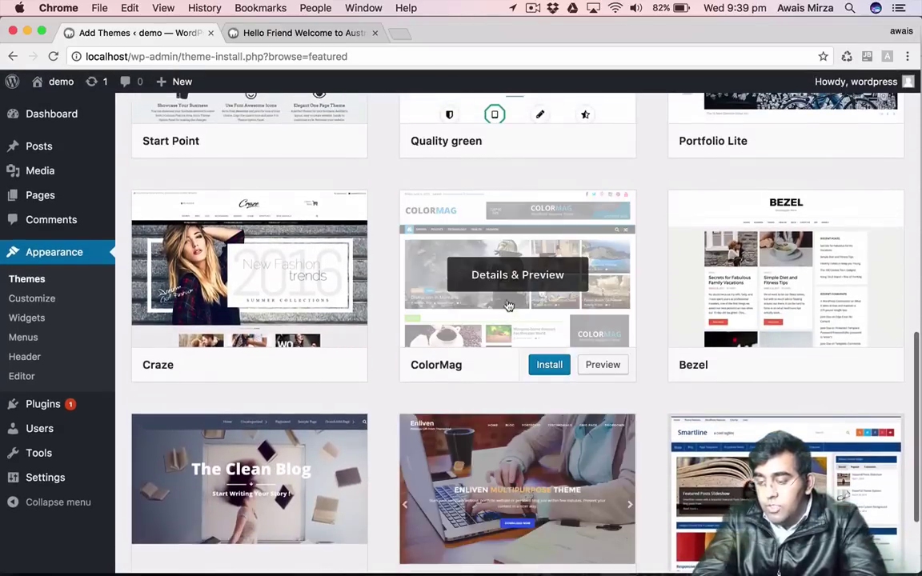
{"action": "left_click", "coordinate": [507, 290]}
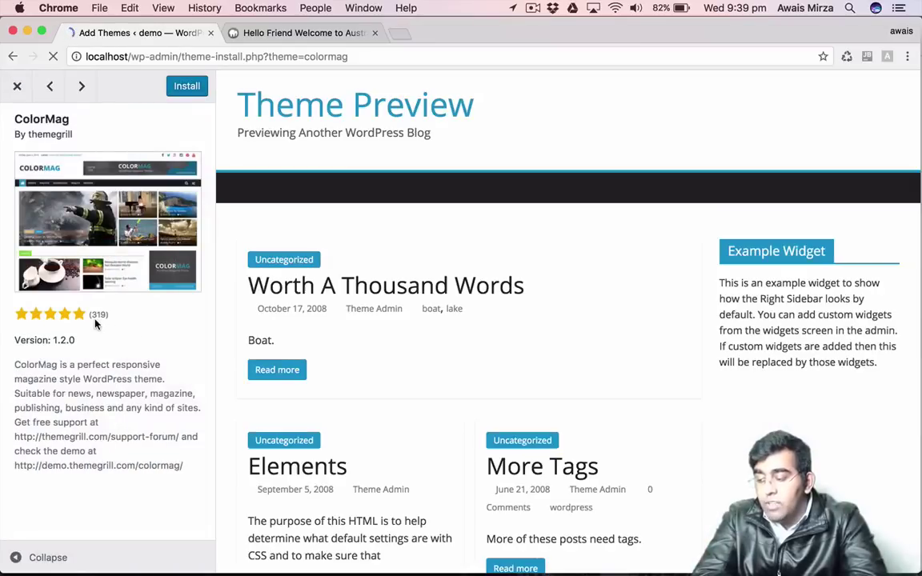
{"action": "left_click_drag", "start_coordinate": [93, 315], "coordinate": [114, 319]}
{"action": "left_click", "coordinate": [138, 369]}
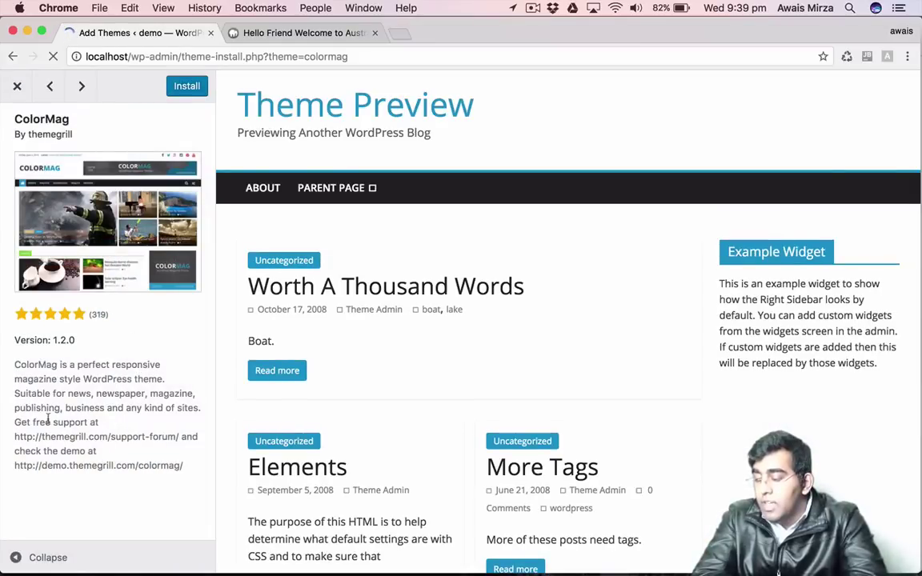
{"action": "left_click_drag", "start_coordinate": [42, 346], "coordinate": [84, 343]}
{"action": "left_click", "coordinate": [125, 393]}
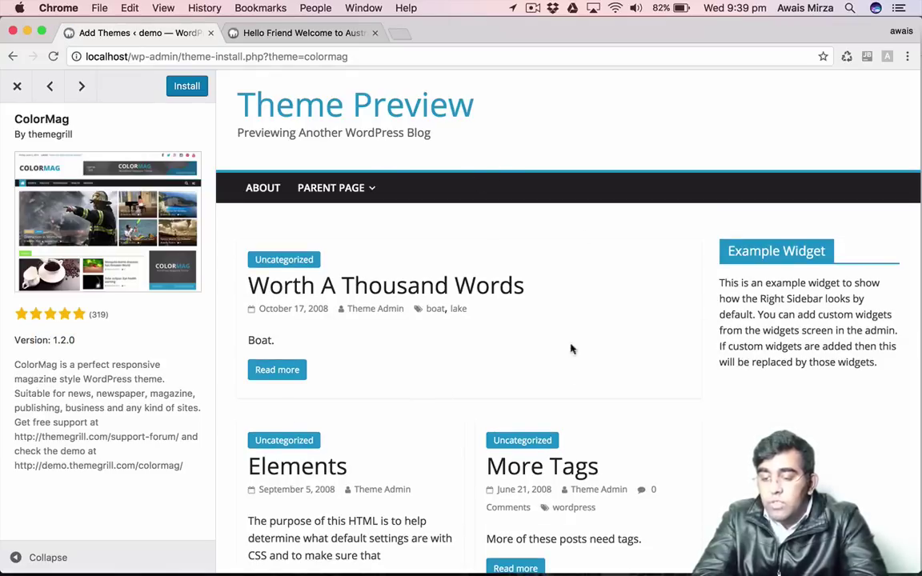
{"action": "scroll", "coordinate": [577, 246], "scroll_direction": "down", "scroll_amount": 10}
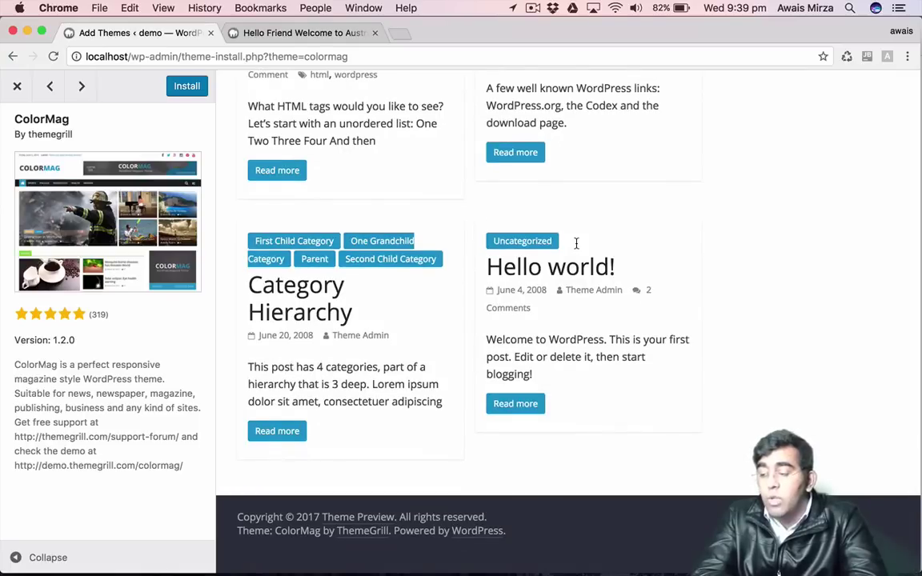
{"action": "scroll", "coordinate": [576, 244], "scroll_direction": "up", "scroll_amount": 10}
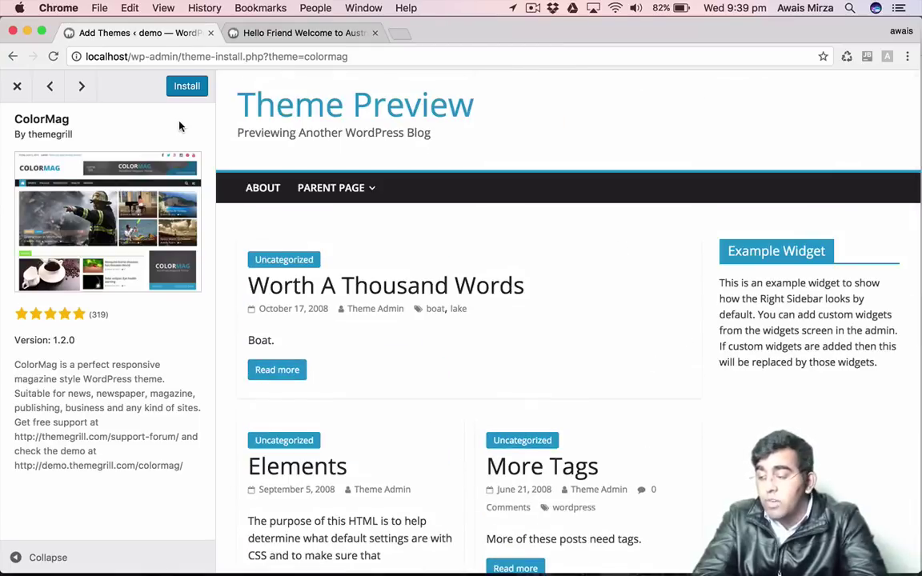
{"action": "left_click", "coordinate": [196, 87]}
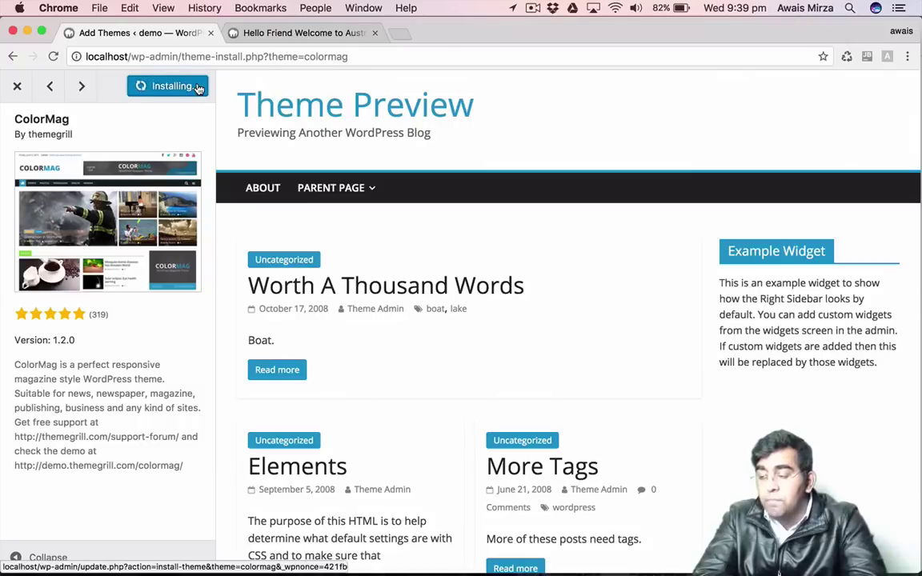
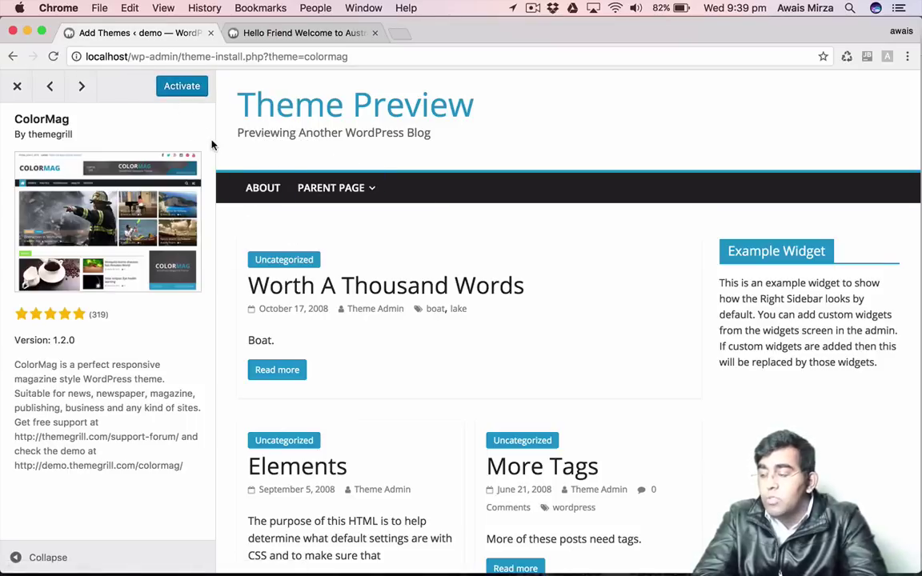
Close the installed ColorMag theme's preview panel.
{"action": "left_click", "coordinate": [17, 86]}
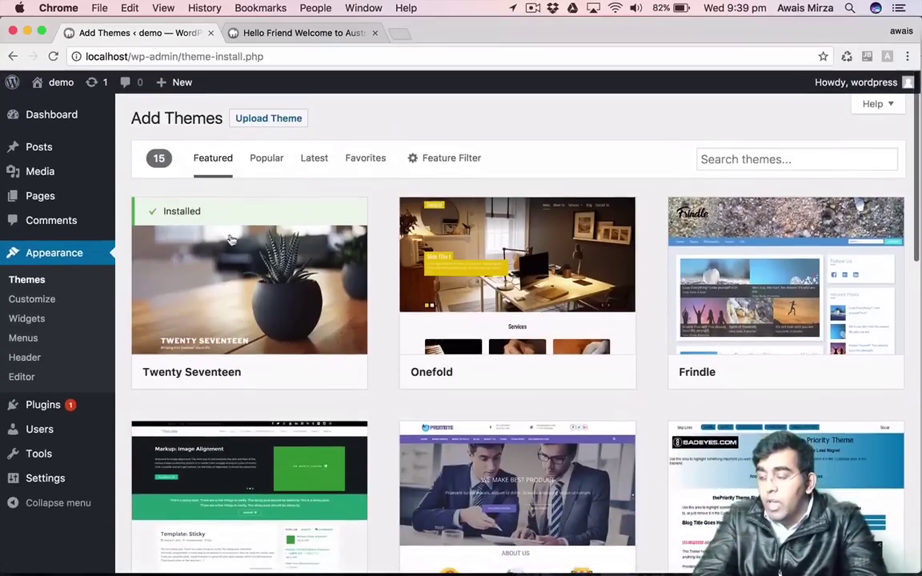
Activate the ColorMag theme from the installed themes list.
{"action": "left_click", "coordinate": [31, 279]}
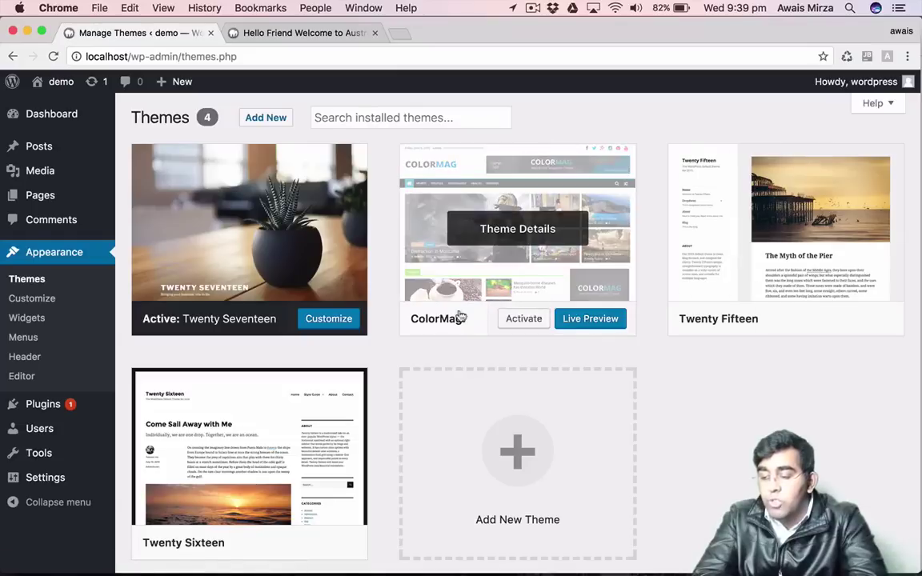
{"action": "scroll", "coordinate": [815, 392], "scroll_direction": "down", "scroll_amount": 2}
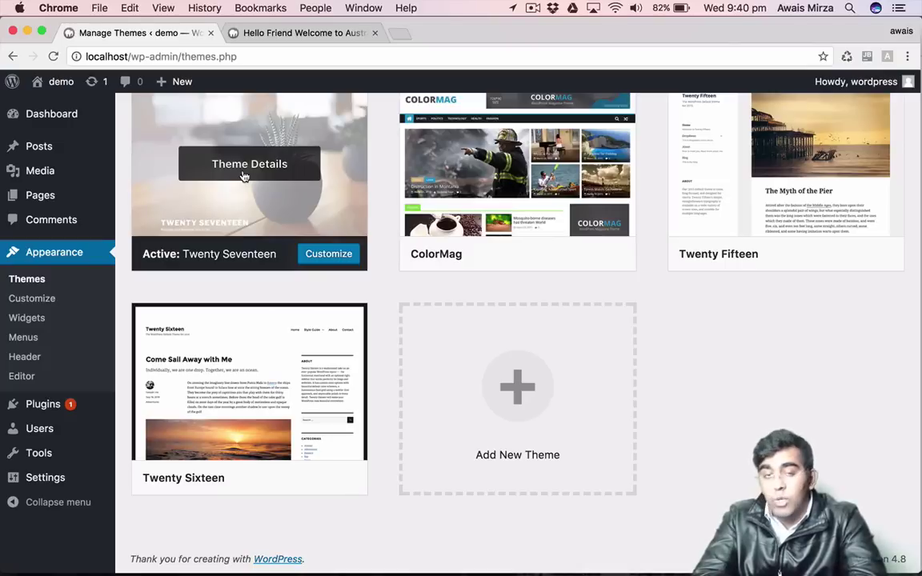
{"action": "scroll", "coordinate": [525, 232], "scroll_direction": "up", "scroll_amount": 1}
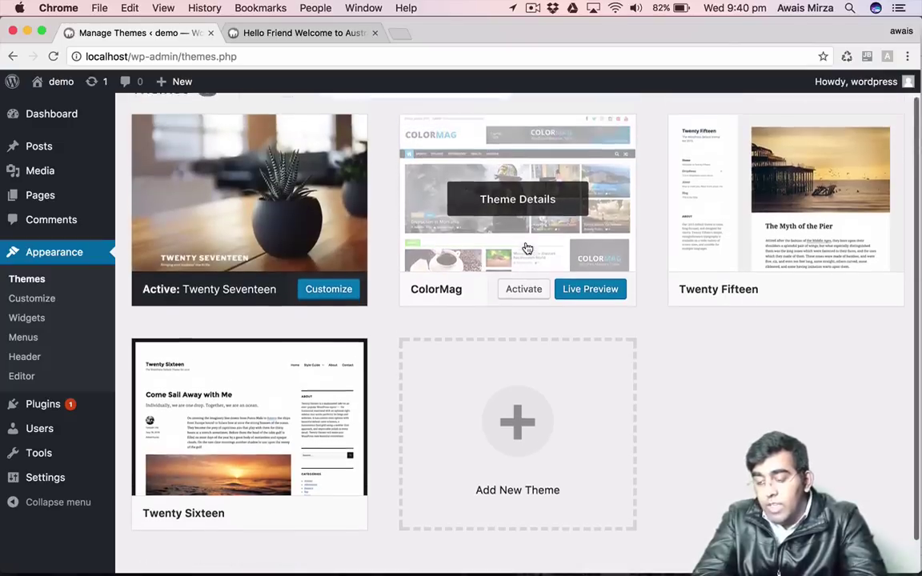
{"action": "left_click", "coordinate": [529, 304]}
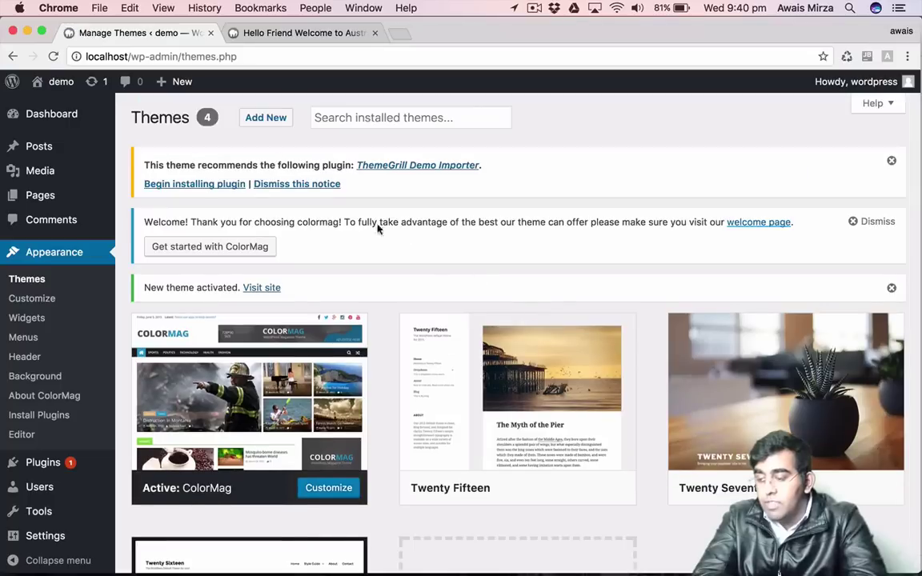
{"action": "left_click_drag", "start_coordinate": [149, 160], "coordinate": [335, 162]}
{"action": "left_click", "coordinate": [331, 157]}
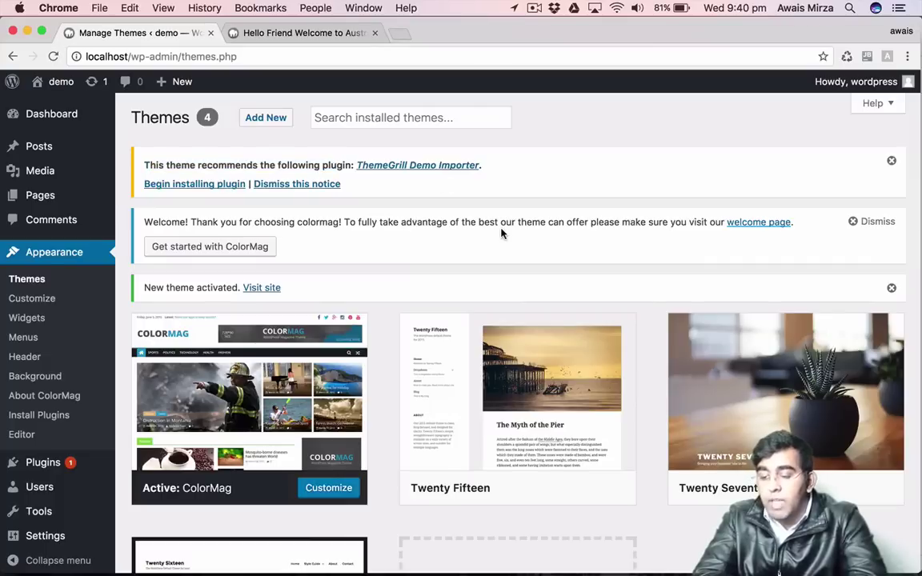
{"action": "scroll", "coordinate": [501, 233], "scroll_direction": "down", "scroll_amount": 5}
{"action": "scroll", "coordinate": [502, 232], "scroll_direction": "up", "scroll_amount": 5}
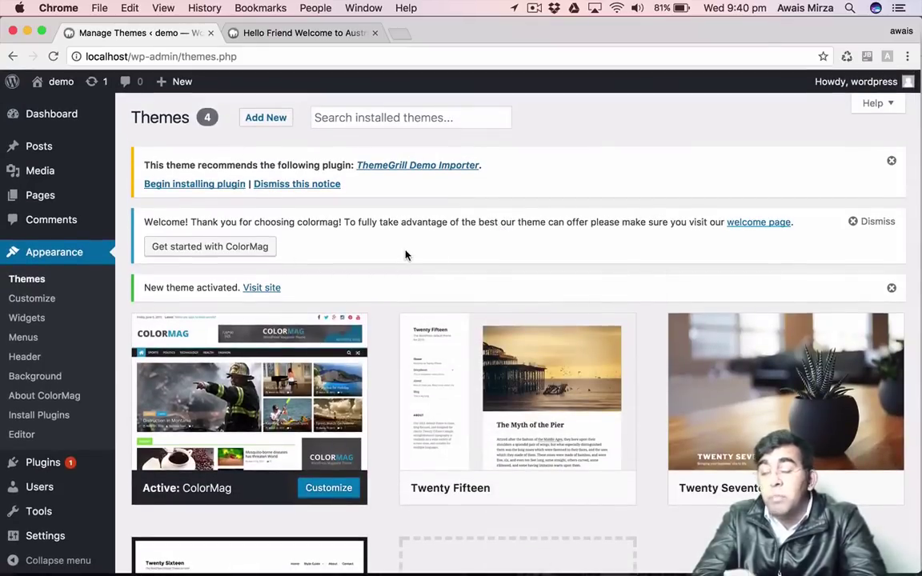
{"action": "double_click", "coordinate": [368, 222]}
{"action": "left_click", "coordinate": [369, 221]}
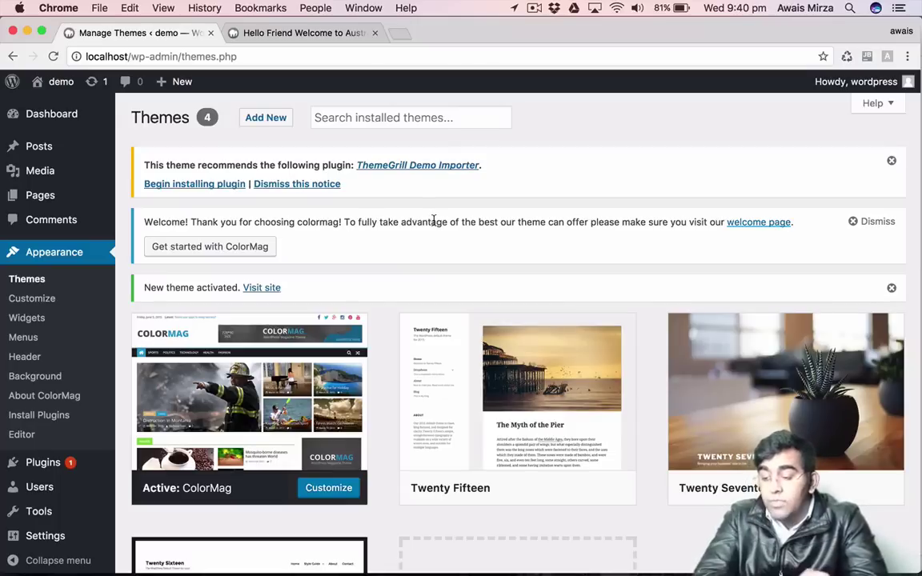
{"action": "scroll", "coordinate": [433, 222], "scroll_direction": "down", "scroll_amount": 3}
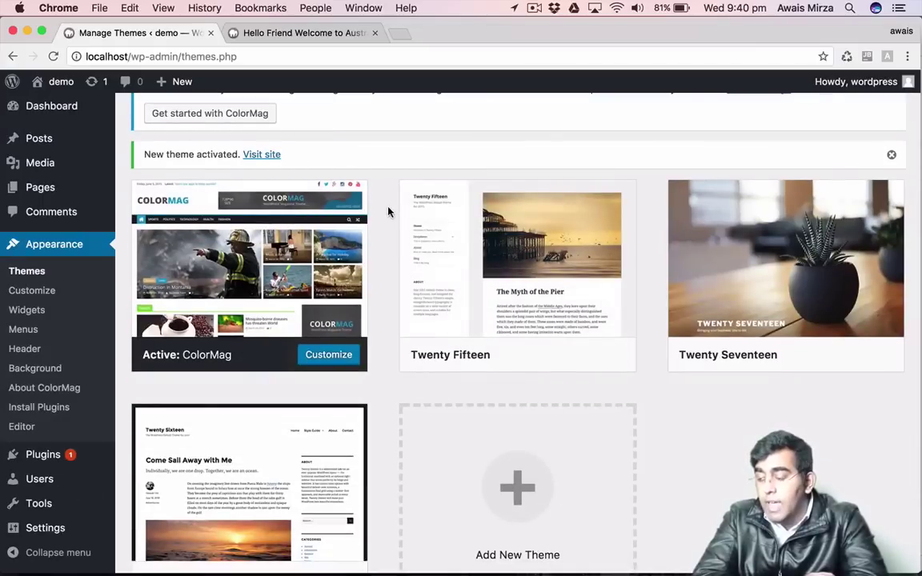
{"action": "scroll", "coordinate": [388, 212], "scroll_direction": "down", "scroll_amount": 2}
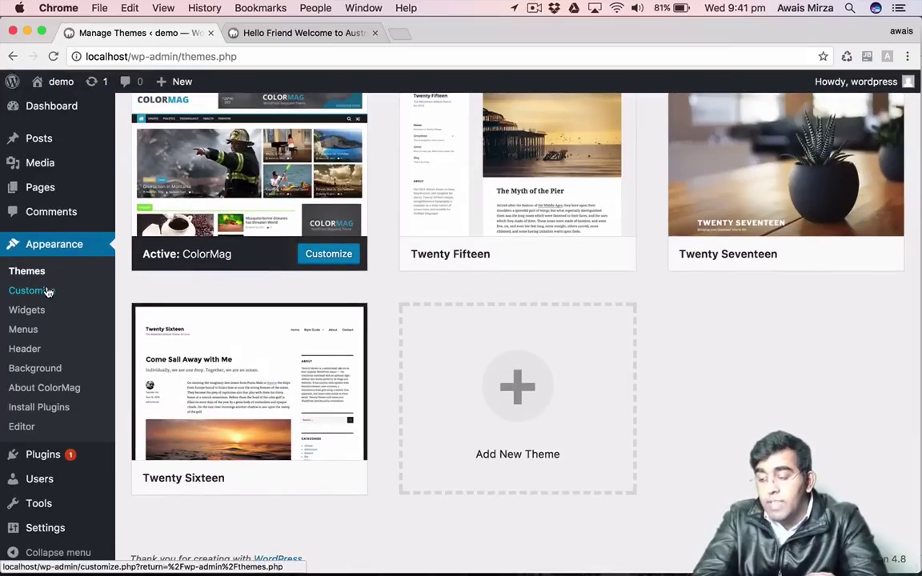
Change the site title to 'Hello' in the Customizer's Site Identity section.
{"action": "left_click", "coordinate": [46, 291]}
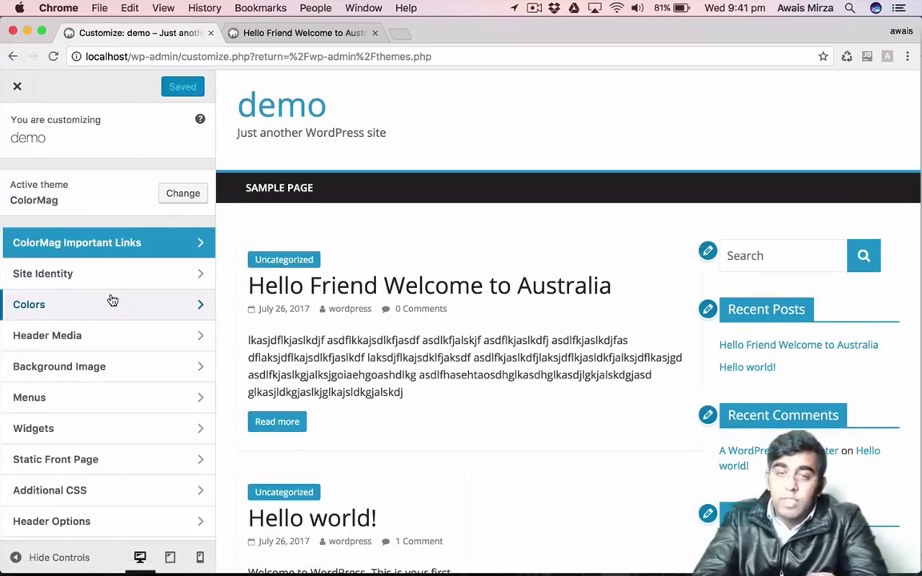
{"action": "scroll", "coordinate": [112, 300], "scroll_direction": "down", "scroll_amount": 3}
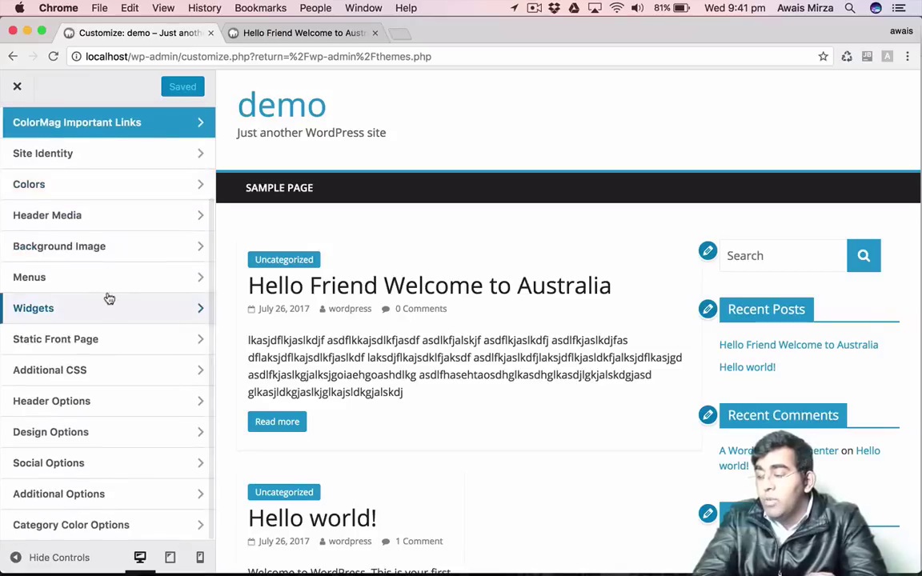
{"action": "scroll", "coordinate": [75, 214], "scroll_direction": "up", "scroll_amount": 2}
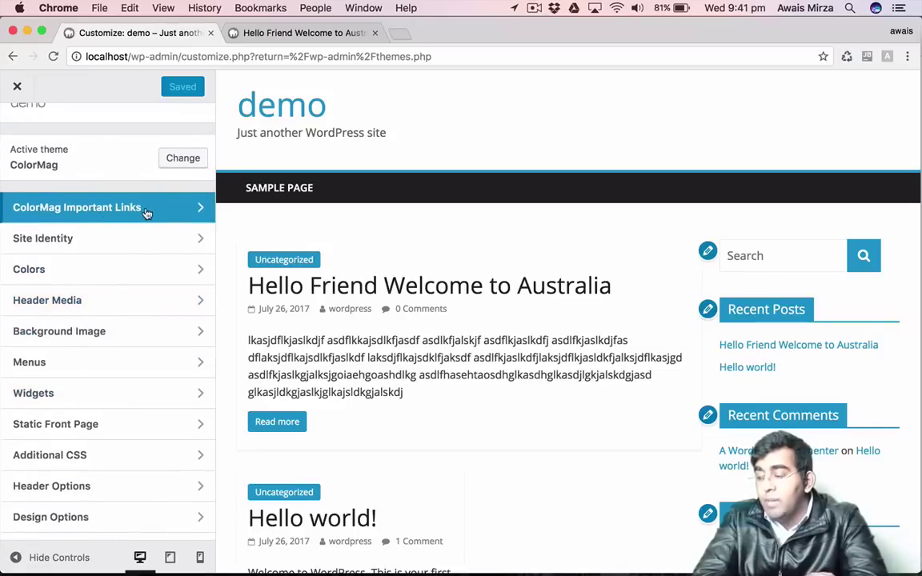
{"action": "left_click", "coordinate": [125, 234]}
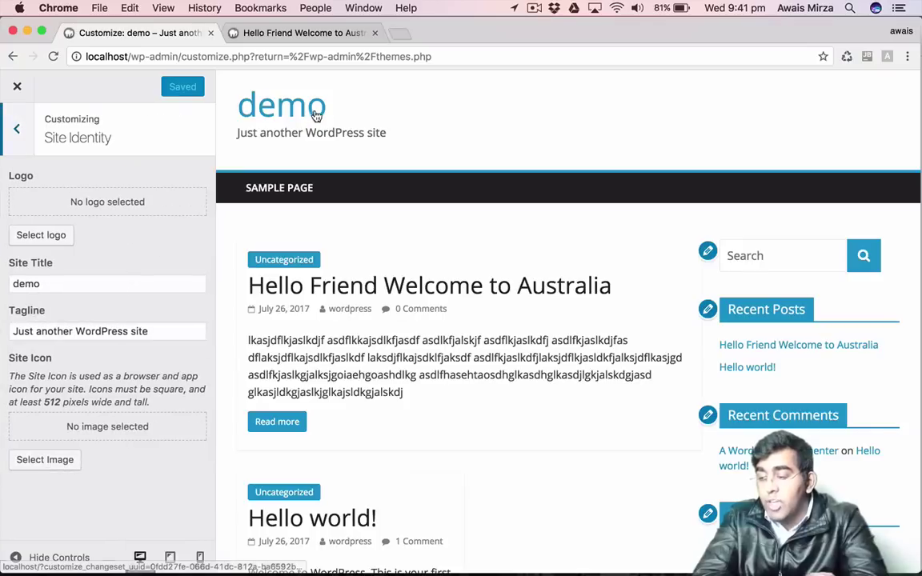
{"action": "double_click", "coordinate": [125, 285]}
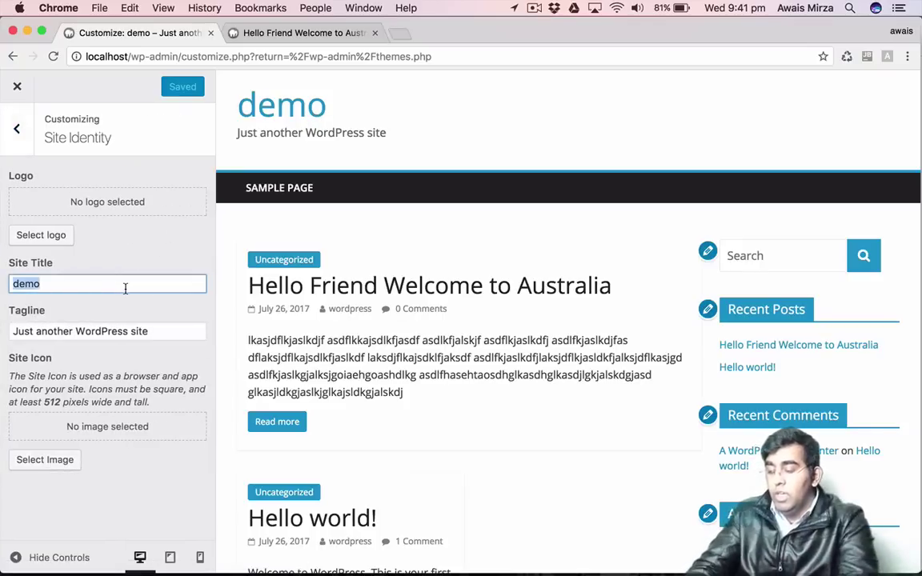
{"action": "type", "text": "HEll"}
{"action": "key", "text": "BackSpace"}
{"action": "key", "text": "BackSpace"}
{"action": "key", "text": "BackSpace"}
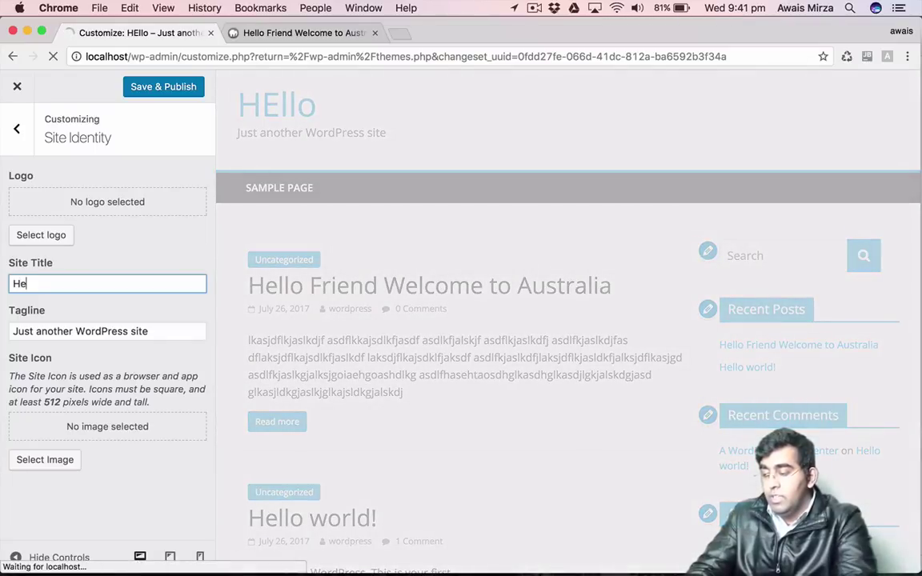
{"action": "type", "text": "ello"}
Replace the tagline with 'Welcome to My Site'.
{"action": "triple_click", "coordinate": [128, 332]}
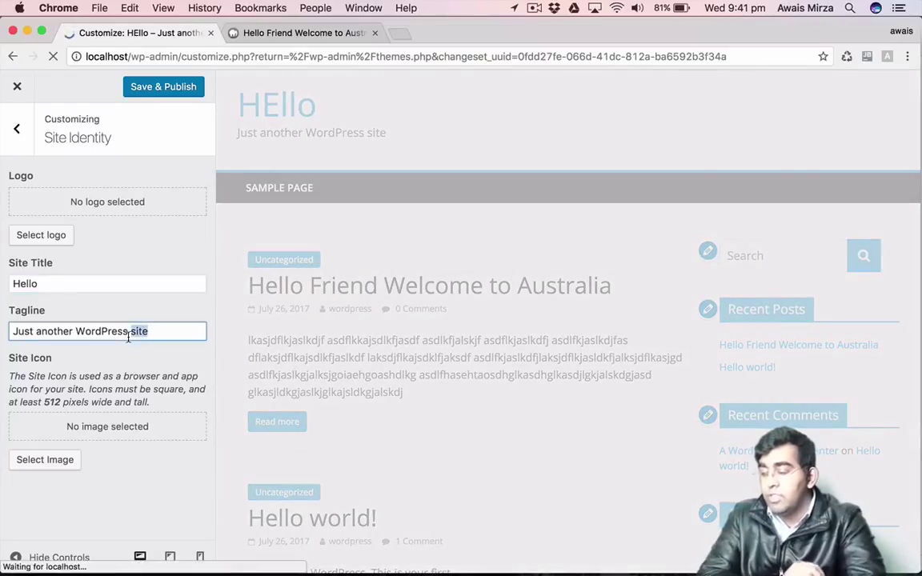
{"action": "type", "text": "Wel"}
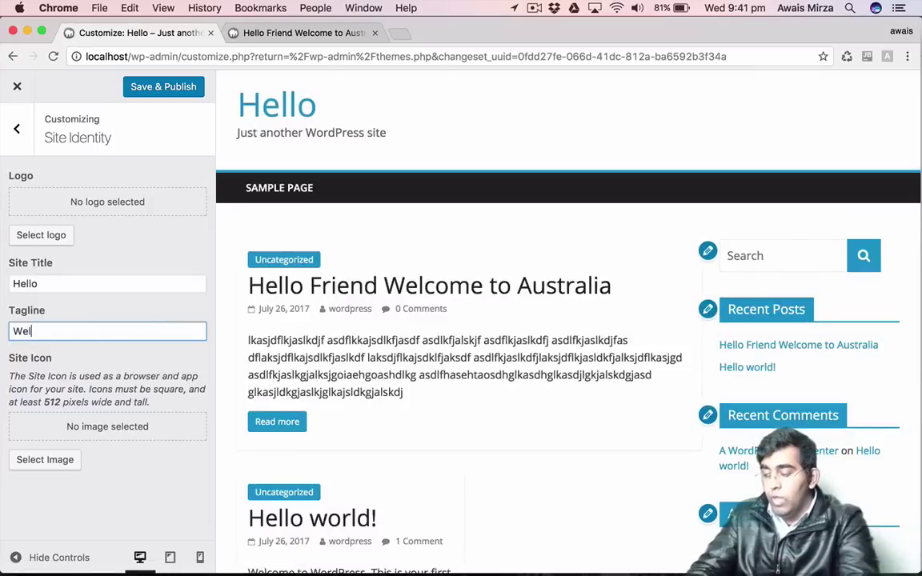
{"action": "type", "text": "come to My "}
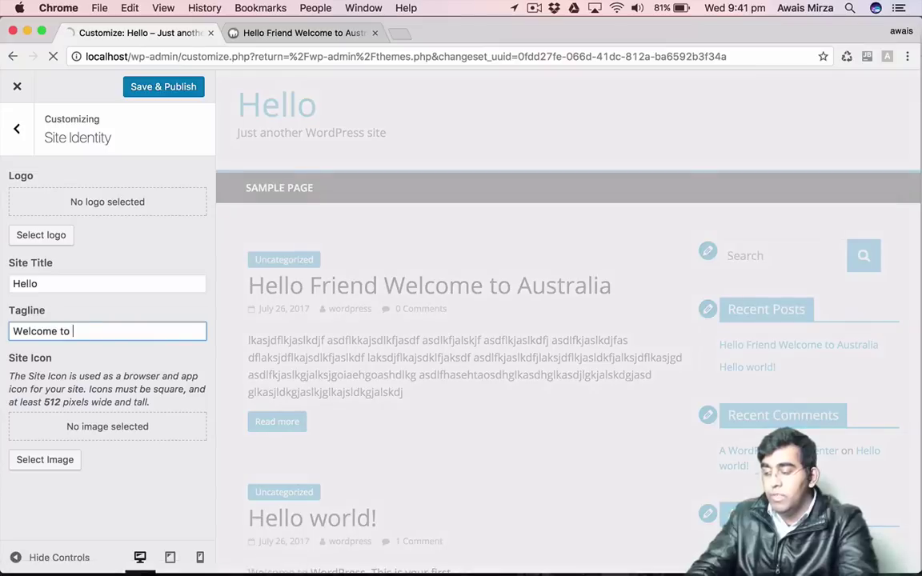
{"action": "type", "text": "Siet"}
{"action": "key", "text": "BackSpace"}
{"action": "key", "text": "BackSpace"}
{"action": "type", "text": "te"}
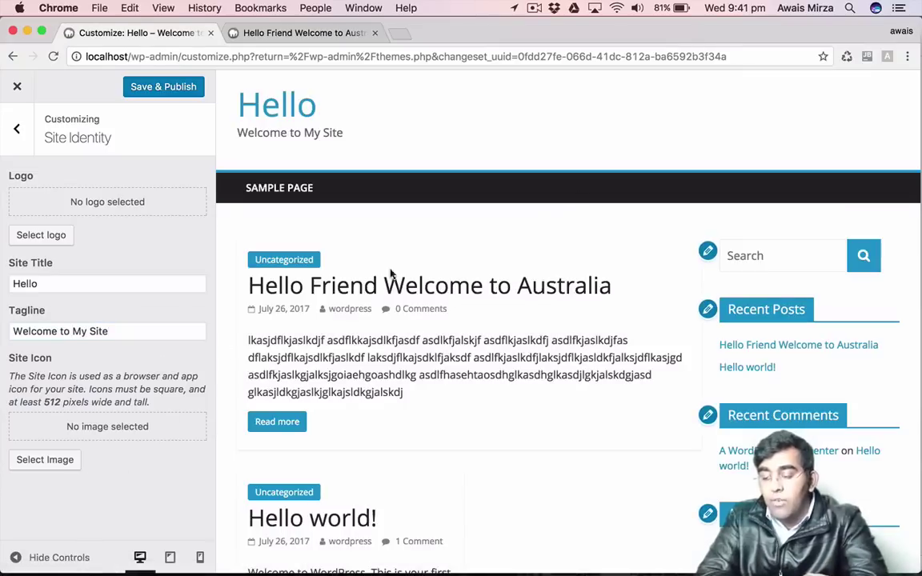
Browse the site icon picker's media library and upload options, then cancel without choosing an image.
{"action": "left_click", "coordinate": [72, 462]}
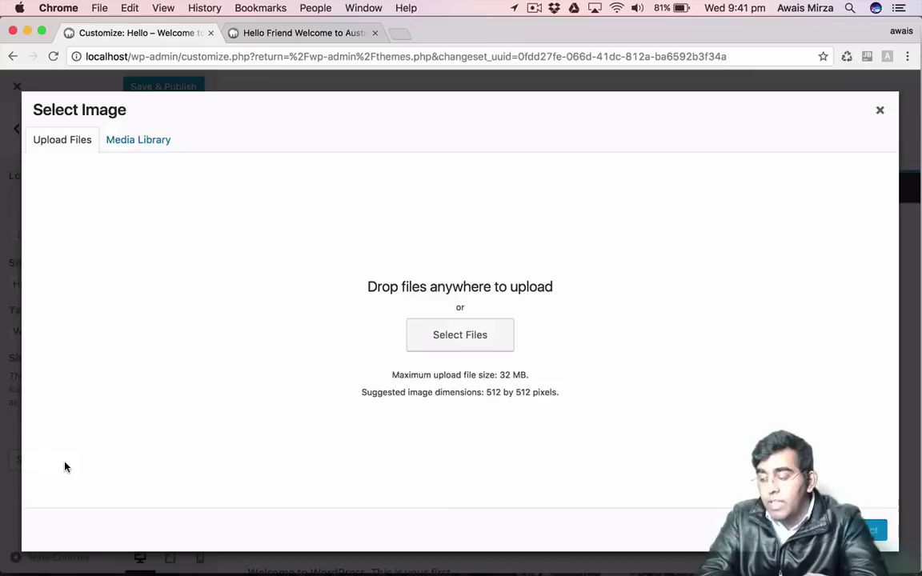
{"action": "left_click", "coordinate": [111, 142]}
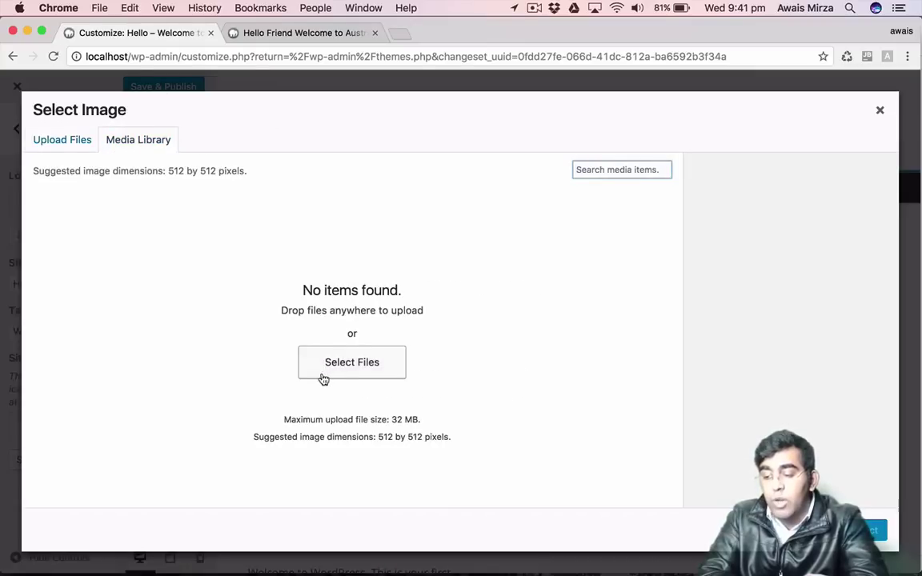
{"action": "left_click", "coordinate": [92, 142]}
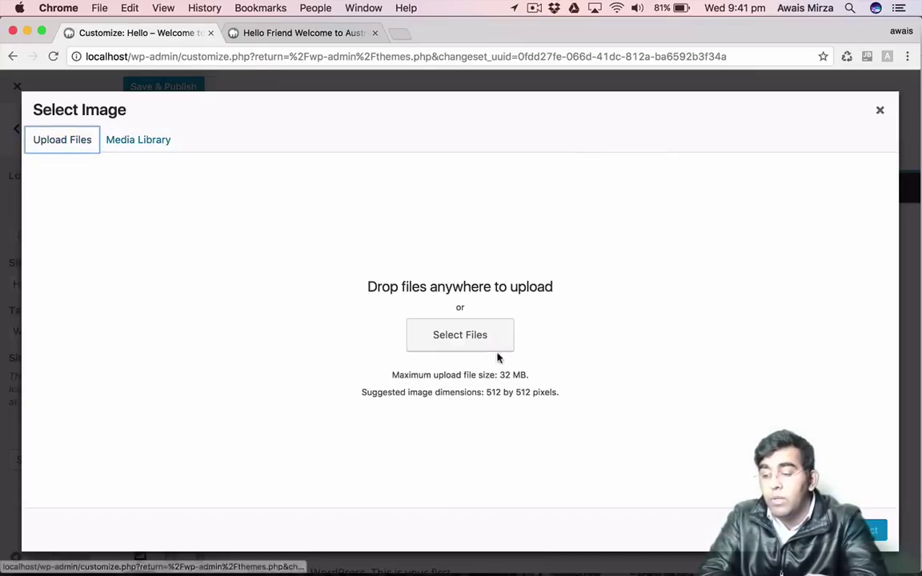
{"action": "left_click", "coordinate": [476, 351]}
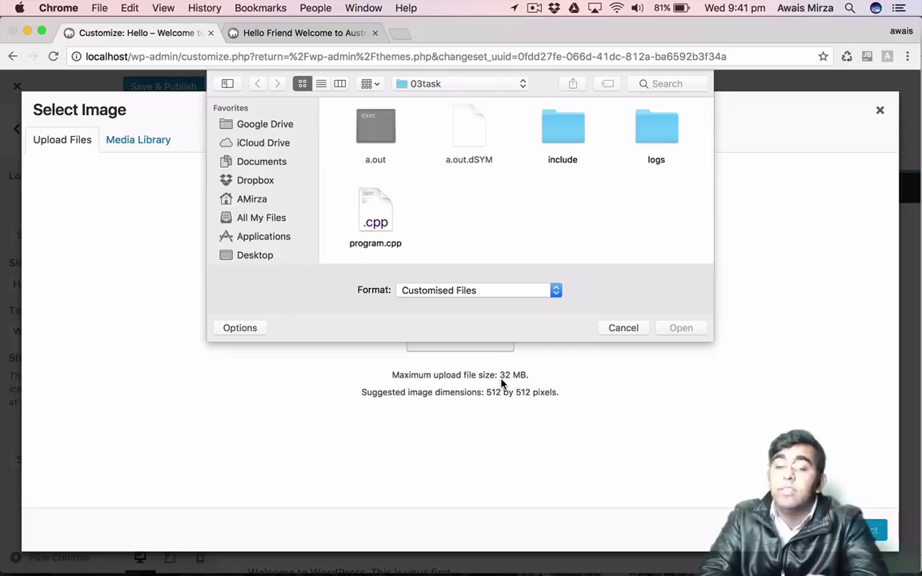
{"action": "left_click", "coordinate": [262, 161]}
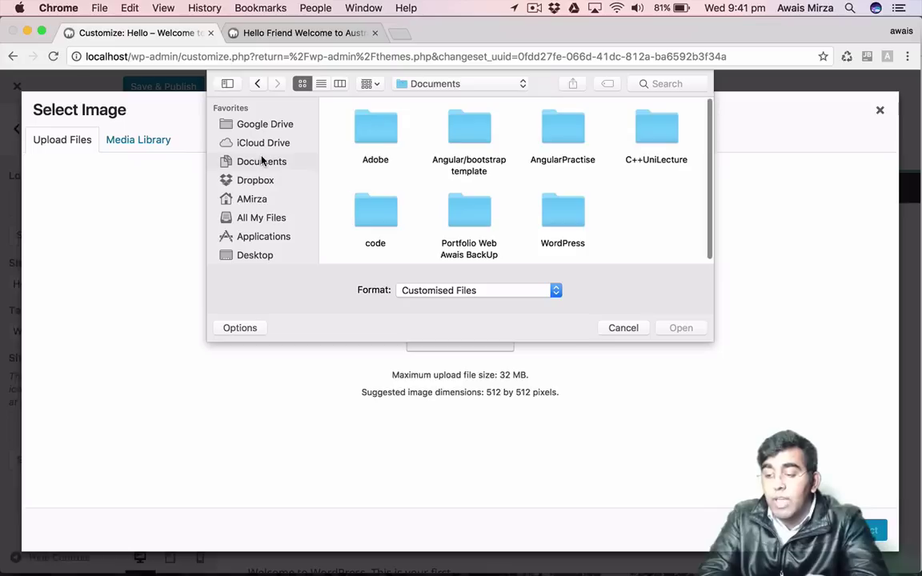
{"action": "left_click", "coordinate": [611, 327]}
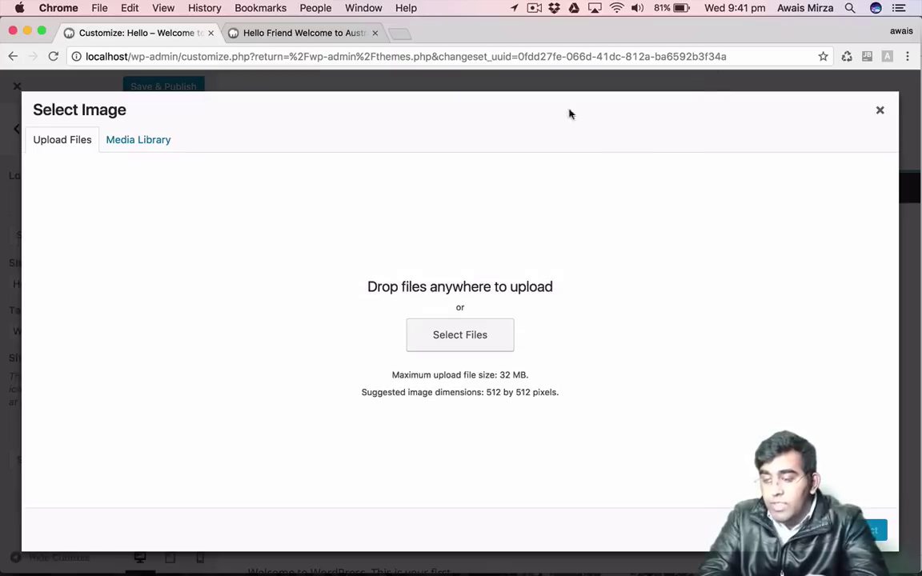
{"action": "left_click", "coordinate": [880, 111]}
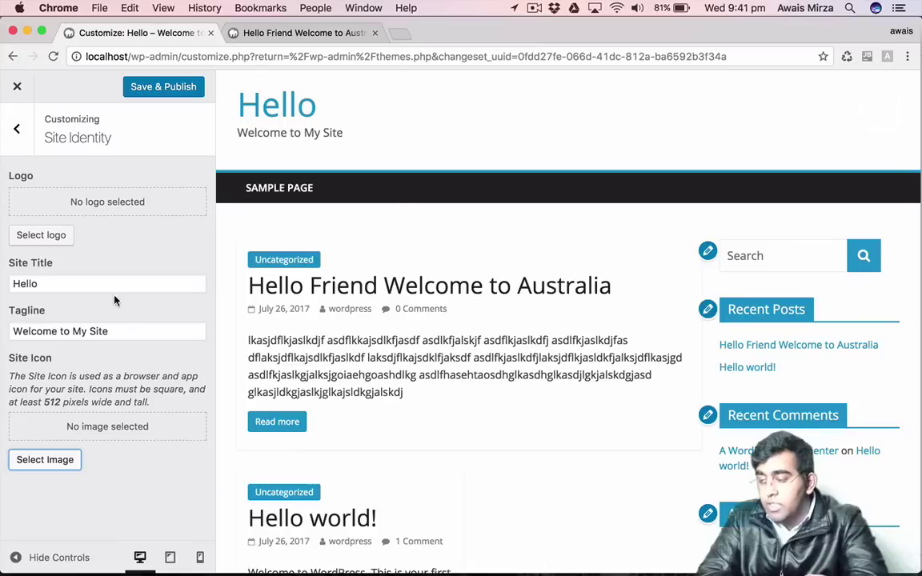
Look through the Colors and Header Media sections without changing anything.
{"action": "left_click", "coordinate": [14, 135]}
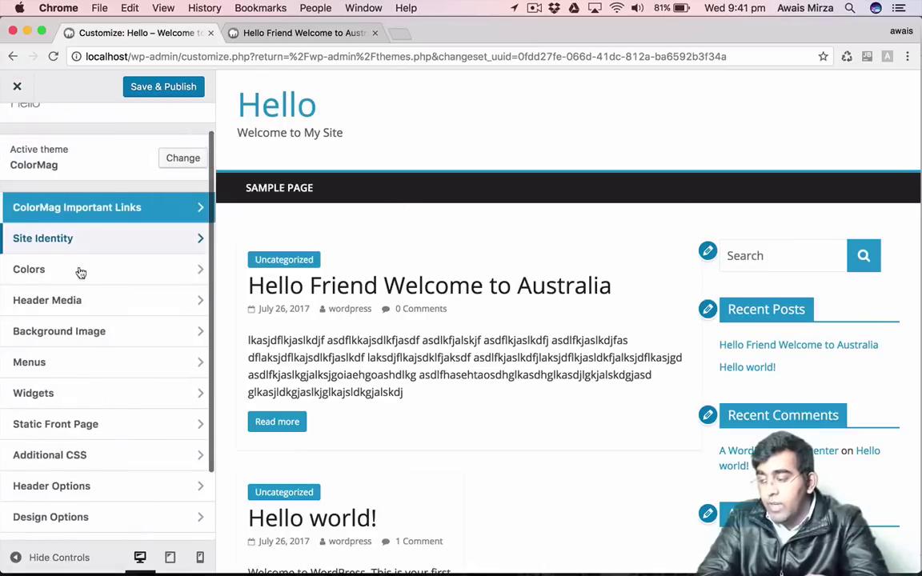
{"action": "scroll", "coordinate": [74, 289], "scroll_direction": "down", "scroll_amount": 1}
{"action": "left_click", "coordinate": [77, 244]}
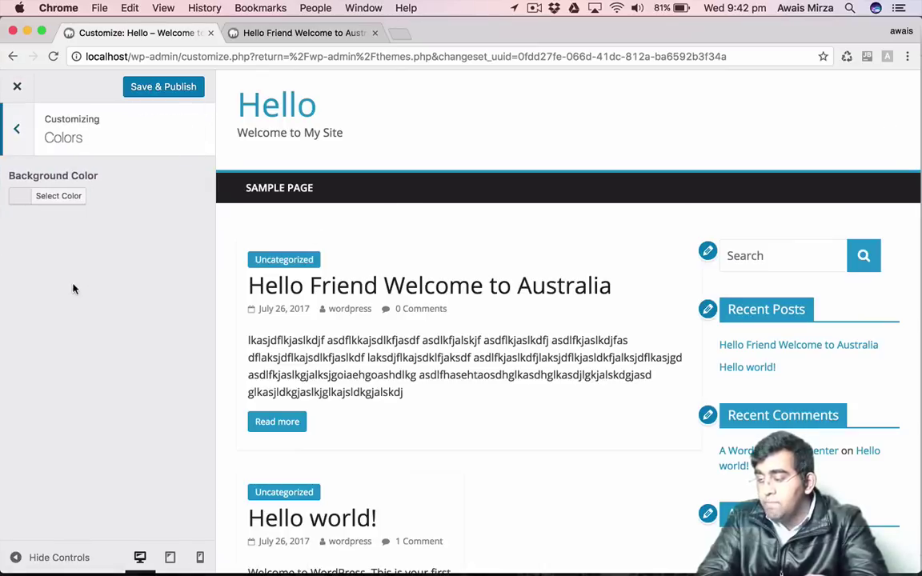
{"action": "left_click", "coordinate": [11, 134]}
{"action": "left_click", "coordinate": [68, 270]}
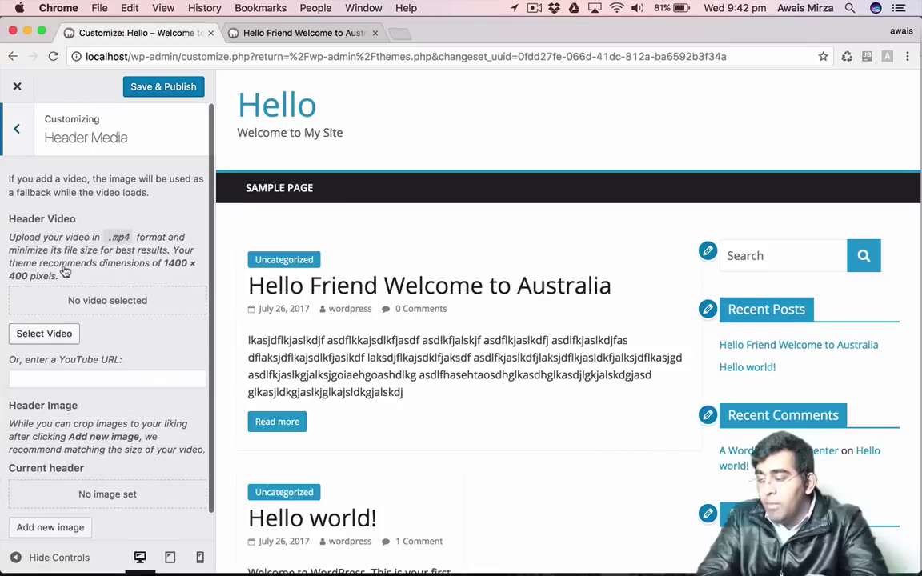
{"action": "left_click", "coordinate": [16, 131]}
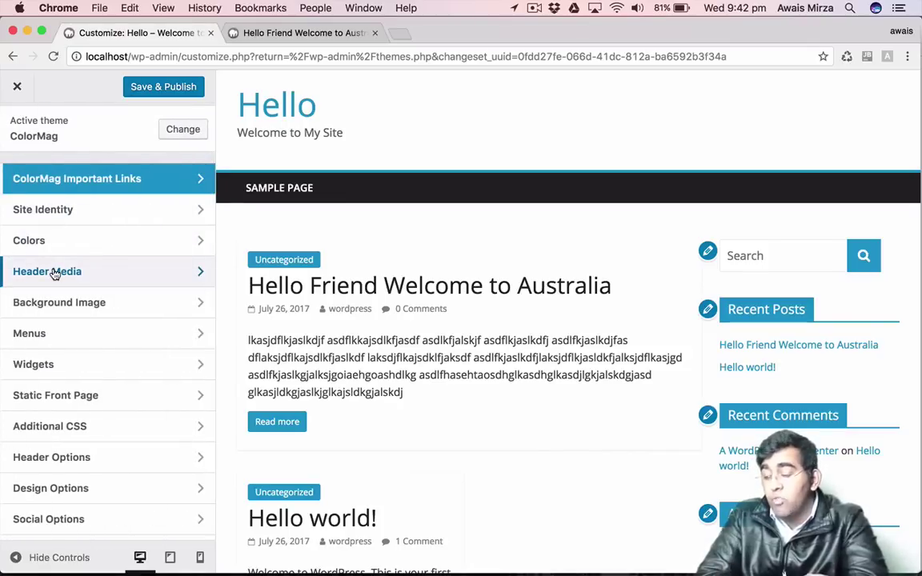
Open the Background Image picker and close it without choosing an image.
{"action": "left_click", "coordinate": [103, 309]}
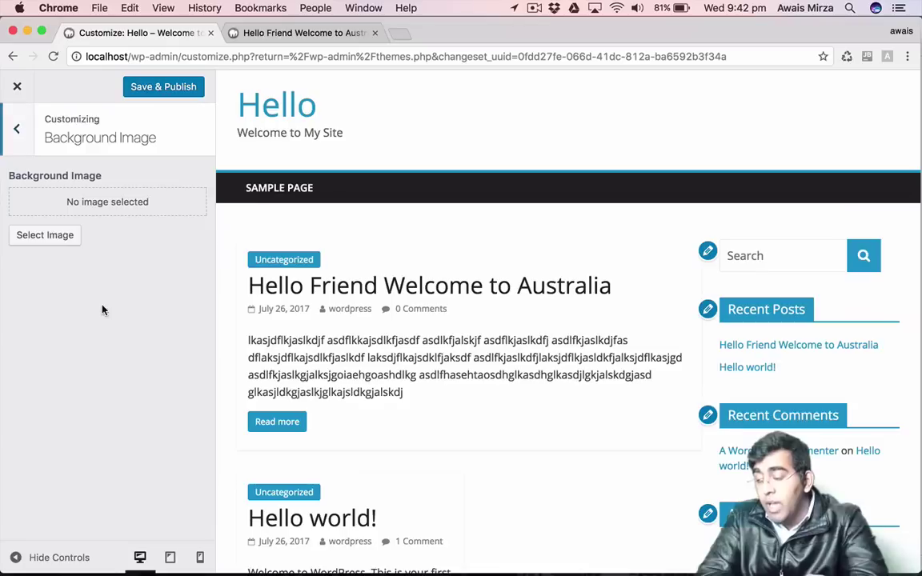
{"action": "left_click", "coordinate": [53, 235]}
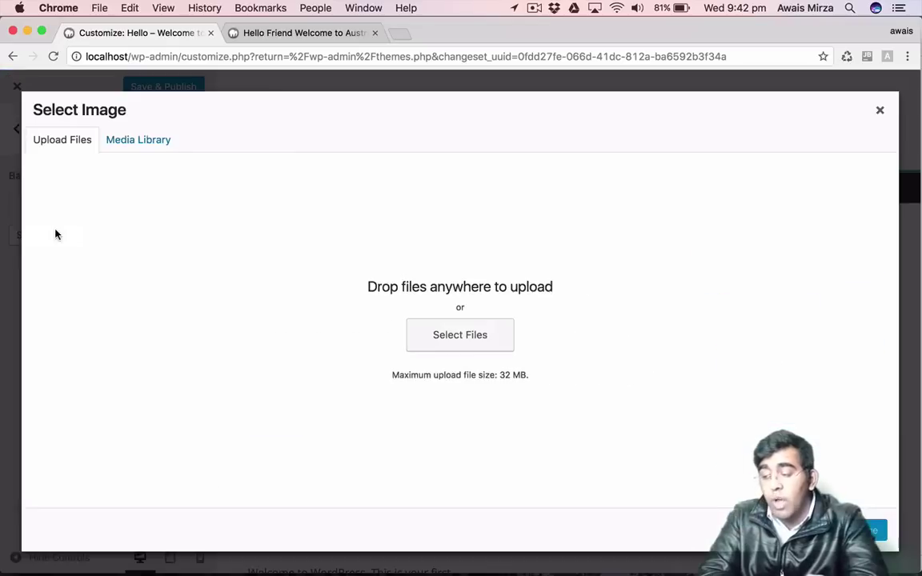
{"action": "left_click", "coordinate": [880, 112]}
{"action": "left_click", "coordinate": [18, 128]}
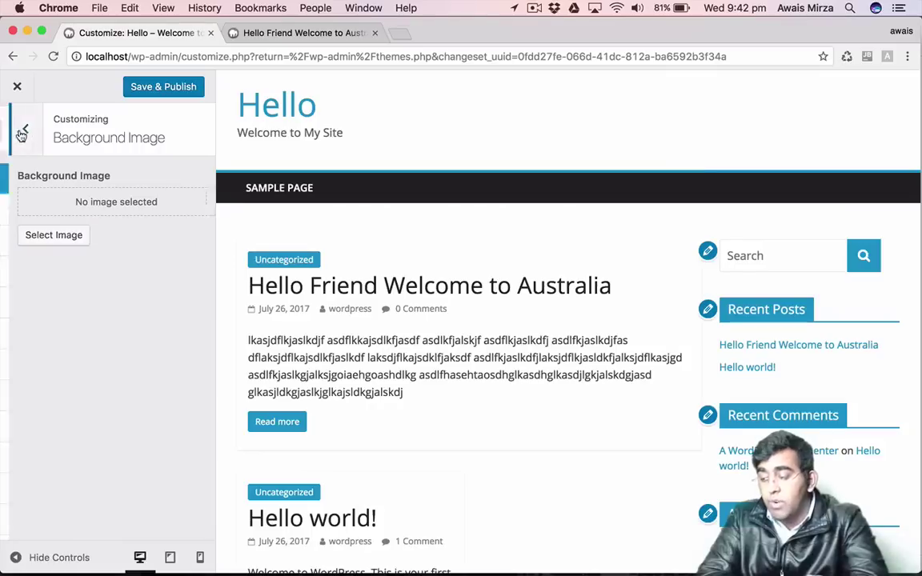
{"action": "scroll", "coordinate": [84, 369], "scroll_direction": "down", "scroll_amount": 1}
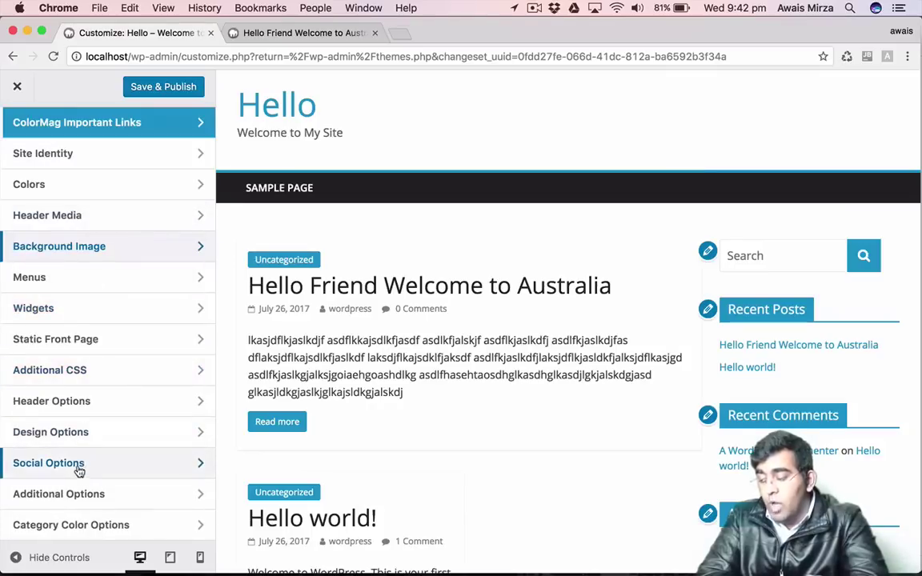
Look through the Header Options sections: Header Logo, Header Image Position, Breaking News and Show Date.
{"action": "left_click", "coordinate": [68, 401]}
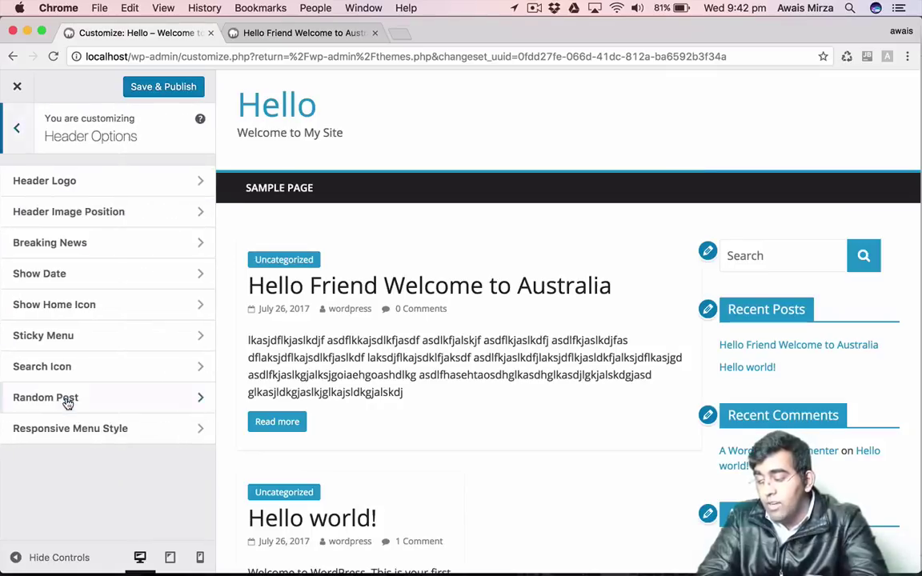
{"action": "left_click", "coordinate": [86, 188]}
{"action": "left_click", "coordinate": [22, 142]}
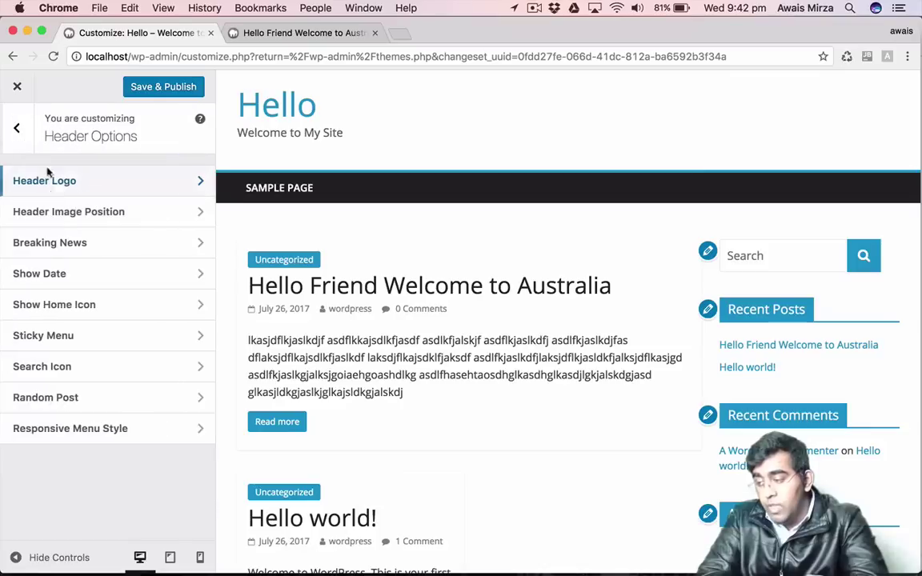
{"action": "left_click", "coordinate": [58, 209]}
{"action": "left_click", "coordinate": [22, 142]}
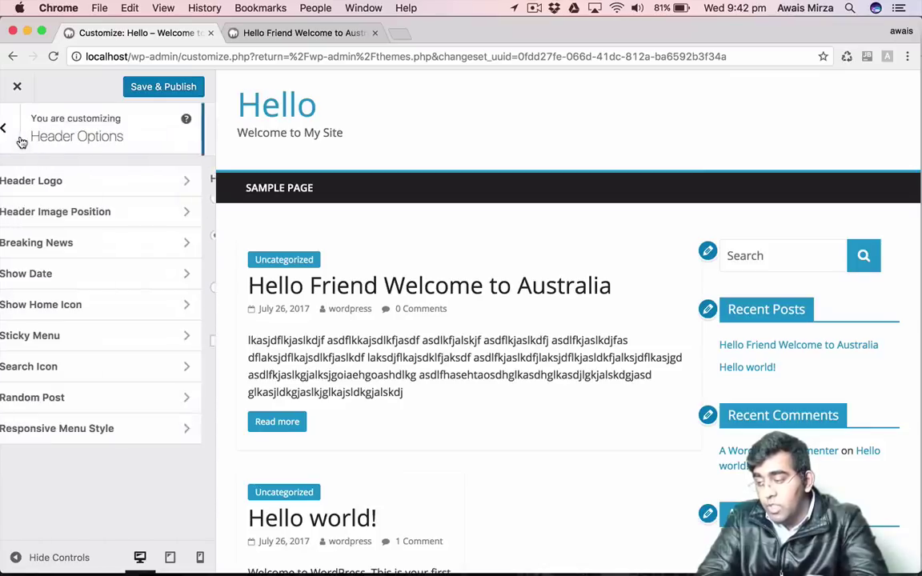
{"action": "left_click", "coordinate": [96, 241]}
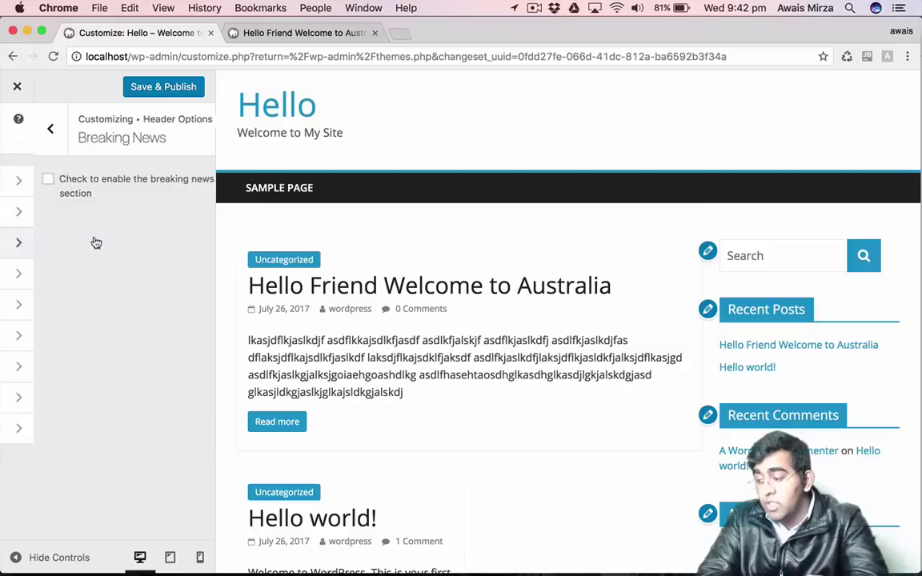
{"action": "left_click", "coordinate": [36, 117]}
{"action": "left_click", "coordinate": [56, 274]}
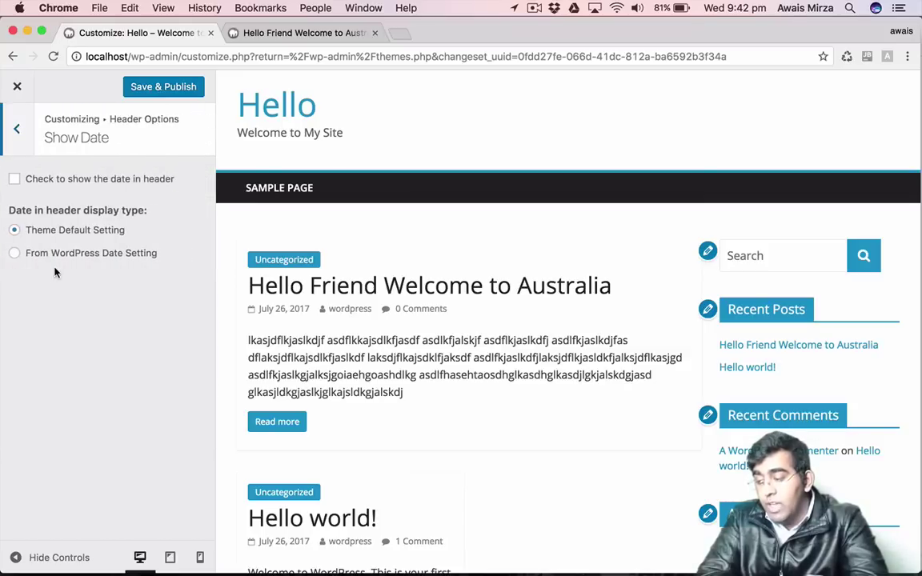
{"action": "left_click", "coordinate": [19, 121]}
Enable Show Date so the date appears in the site header.
{"action": "left_click", "coordinate": [54, 290]}
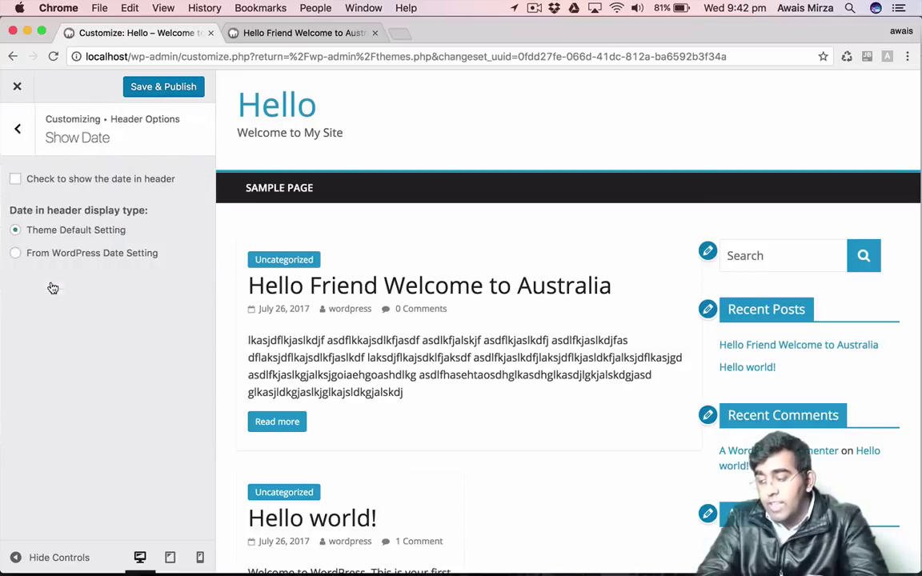
{"action": "left_click", "coordinate": [14, 180]}
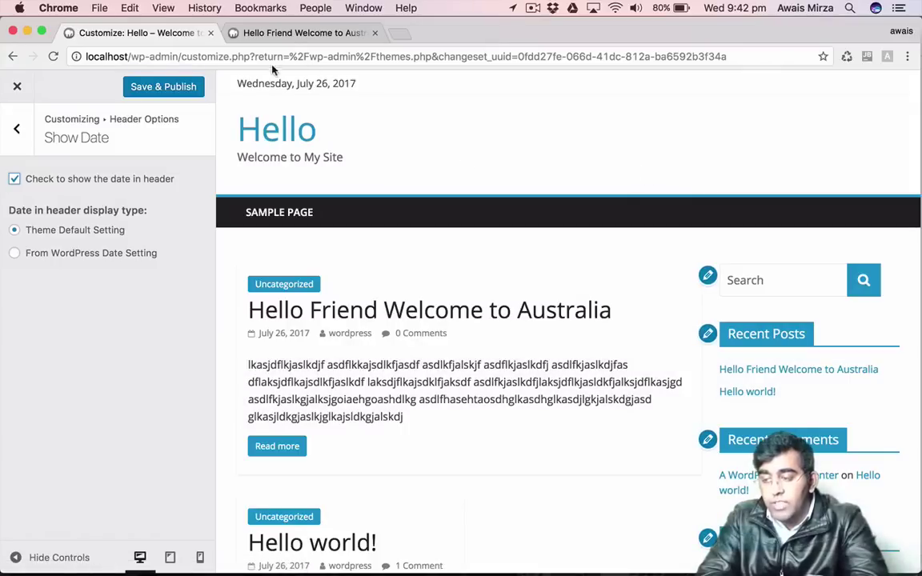
{"action": "left_click_drag", "start_coordinate": [240, 84], "coordinate": [404, 84]}
{"action": "left_click", "coordinate": [8, 128]}
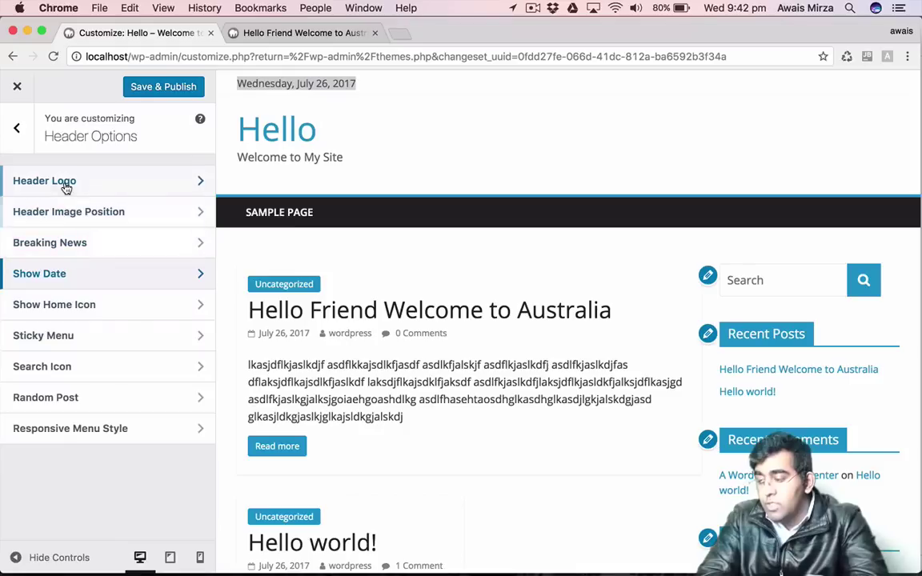
Try the logo-and-text and logo-only options, then keep Header Text Only.
{"action": "left_click", "coordinate": [59, 171]}
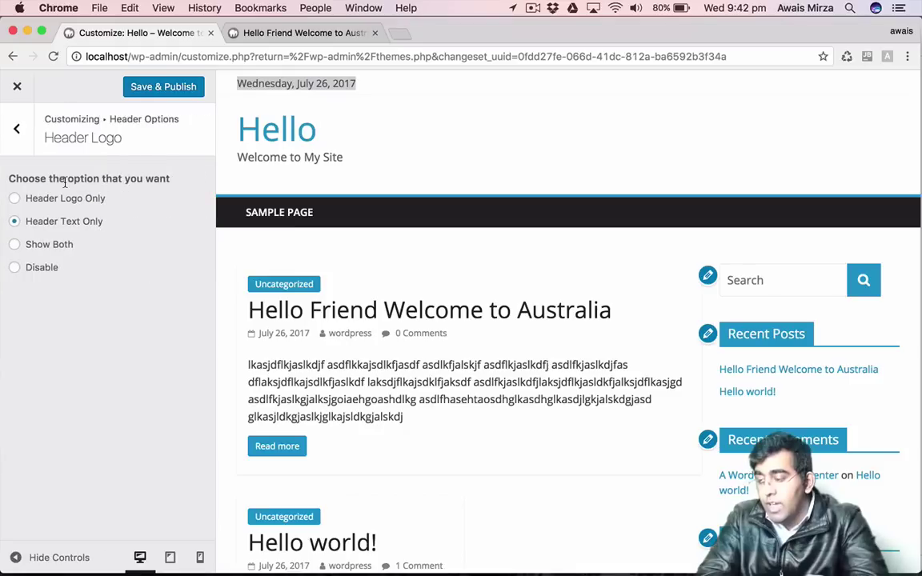
{"action": "left_click", "coordinate": [44, 249]}
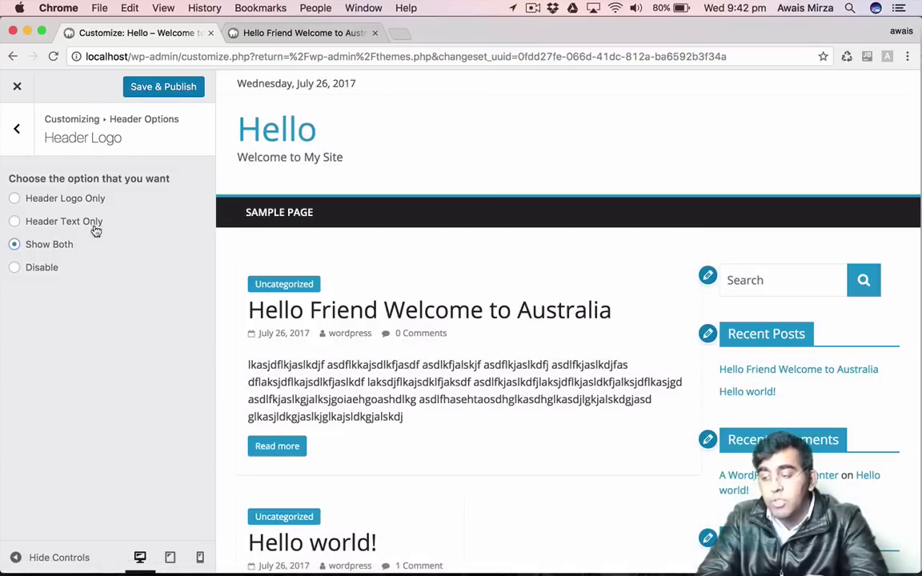
{"action": "left_click", "coordinate": [32, 200]}
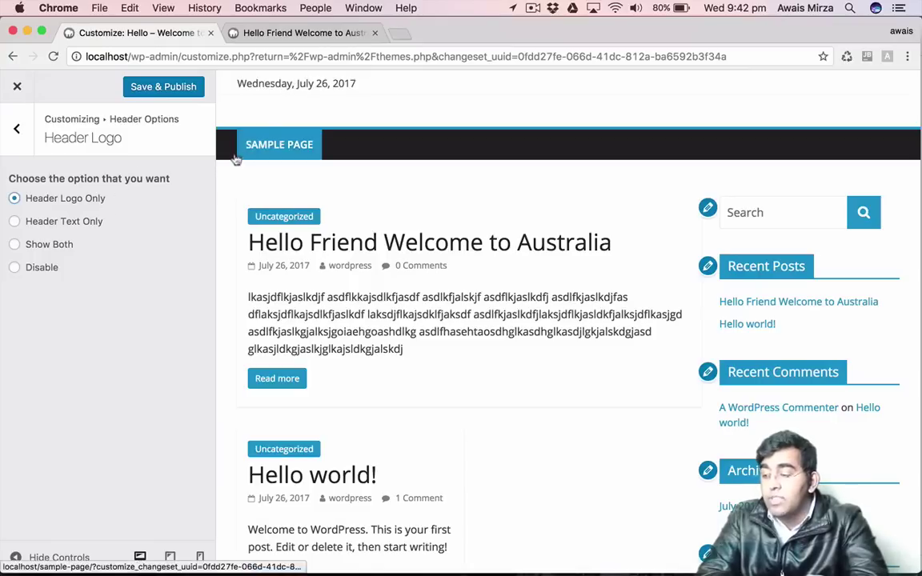
{"action": "left_click", "coordinate": [99, 223]}
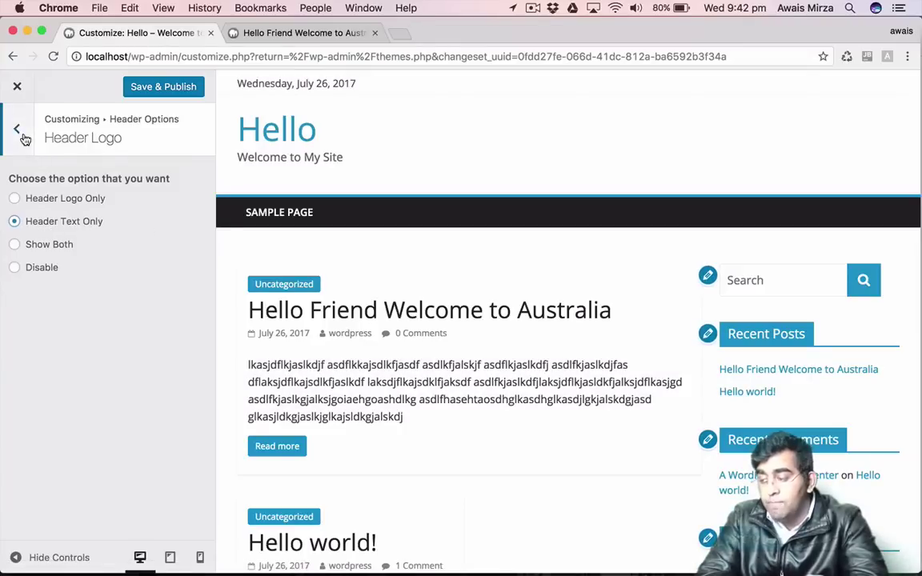
{"action": "left_click", "coordinate": [22, 136]}
Enable the search icon in the primary menu bar.
{"action": "left_click", "coordinate": [51, 373]}
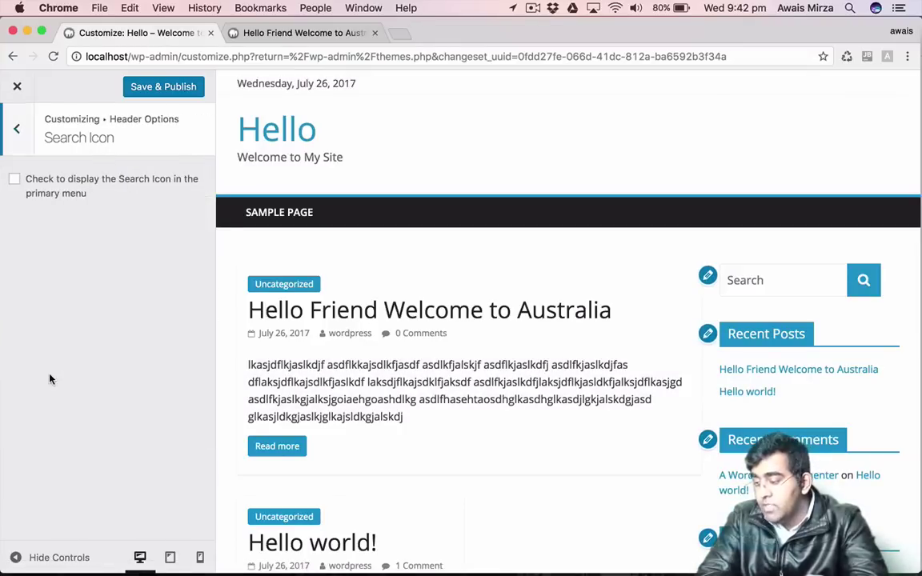
{"action": "left_click", "coordinate": [14, 181]}
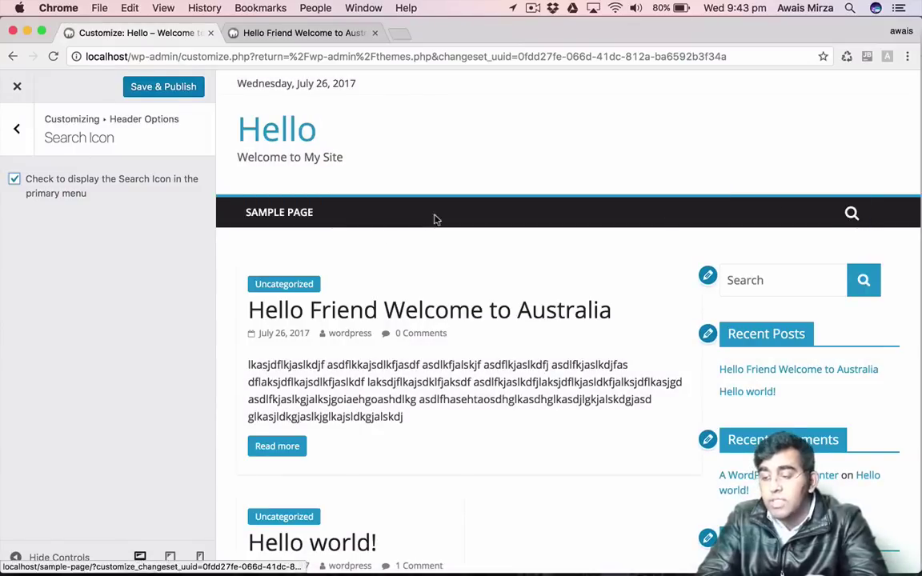
{"action": "left_click", "coordinate": [19, 127]}
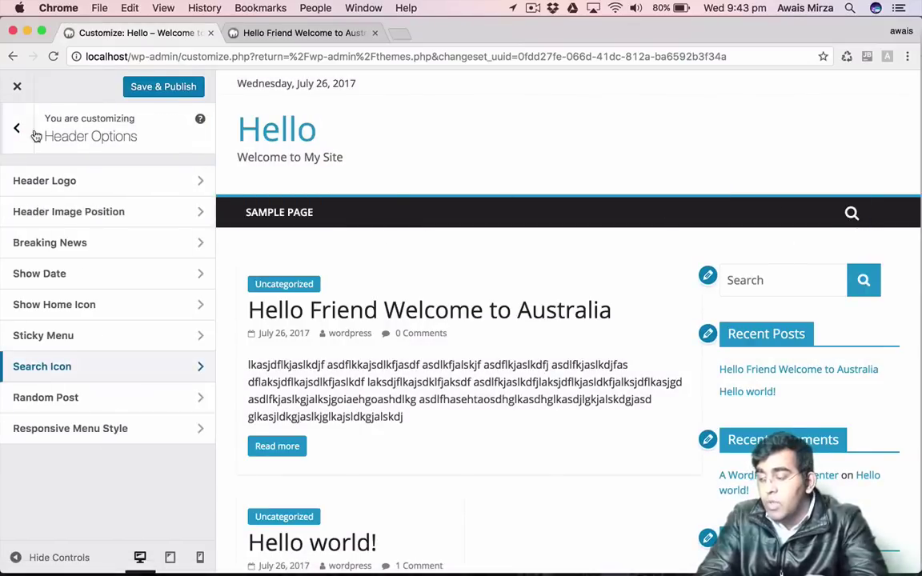
{"action": "left_click", "coordinate": [13, 125]}
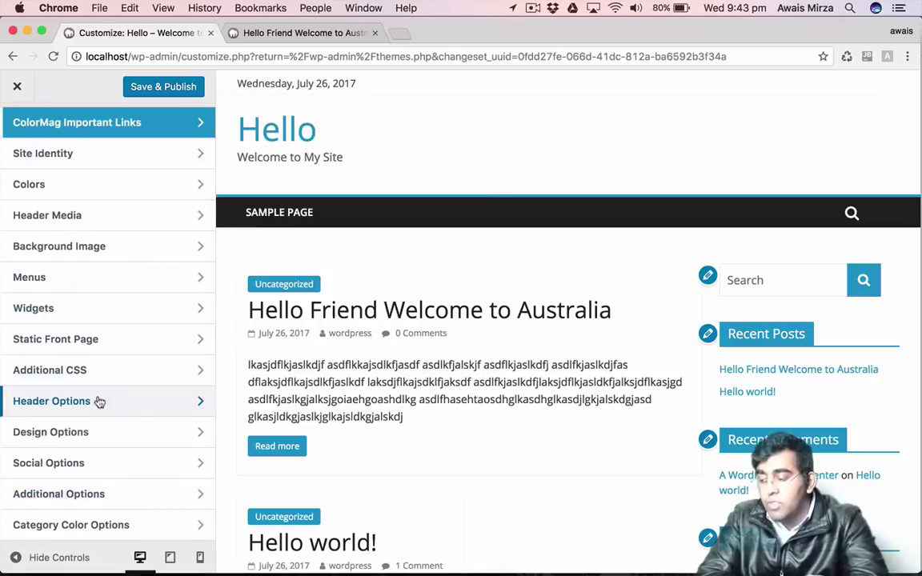
Create a menu named 'mainmenu' and assign it as the Primary Menu.
{"action": "left_click", "coordinate": [87, 288]}
{"action": "left_click", "coordinate": [172, 227]}
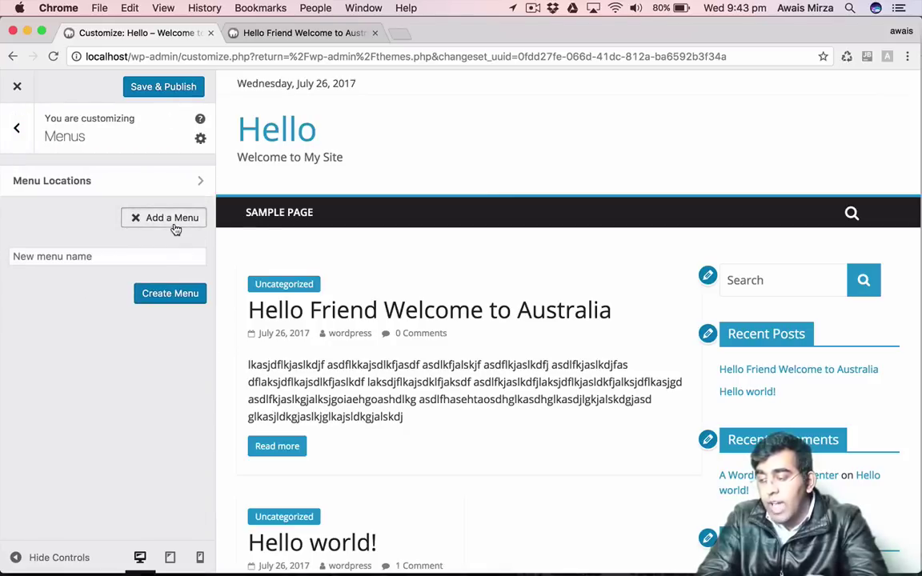
{"action": "left_click", "coordinate": [136, 256]}
{"action": "type", "text": "main"}
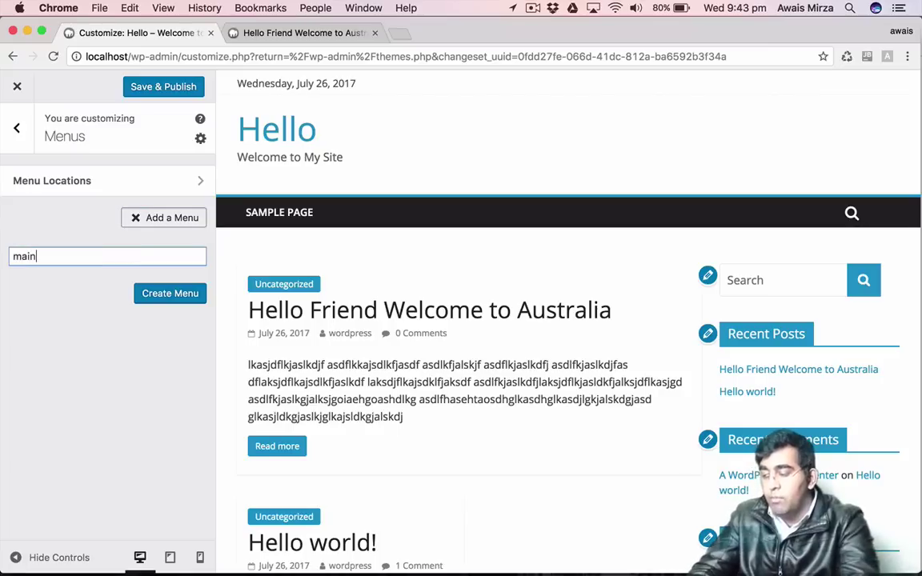
{"action": "type", "text": "Memenu"}
{"action": "key", "text": "Return"}
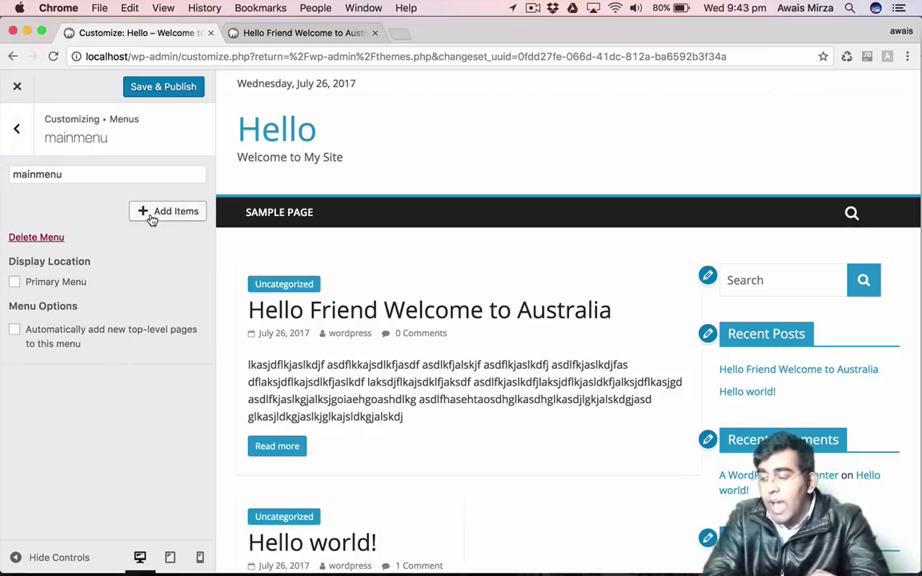
{"action": "left_click", "coordinate": [51, 282]}
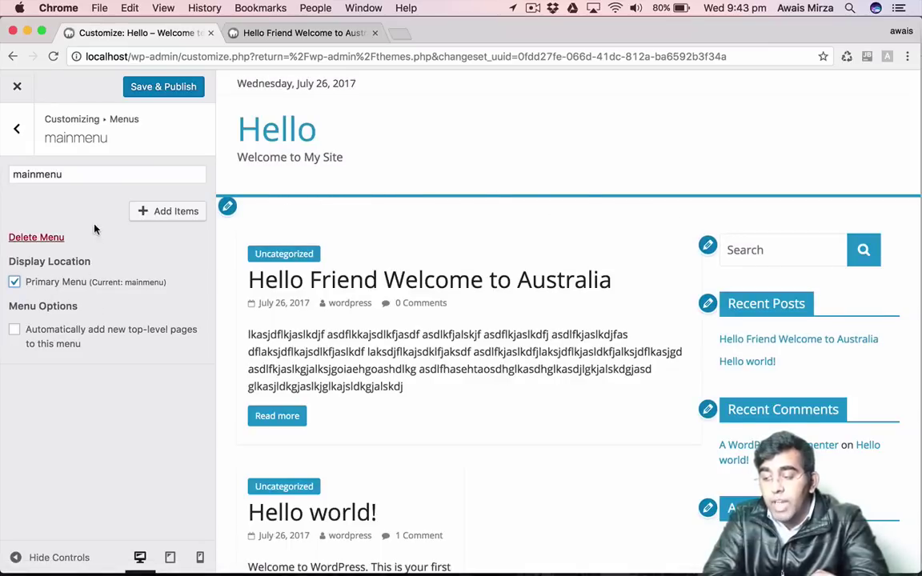
Add Sample Page and Home to mainmenu, move Home first, and publish.
{"action": "left_click", "coordinate": [141, 212]}
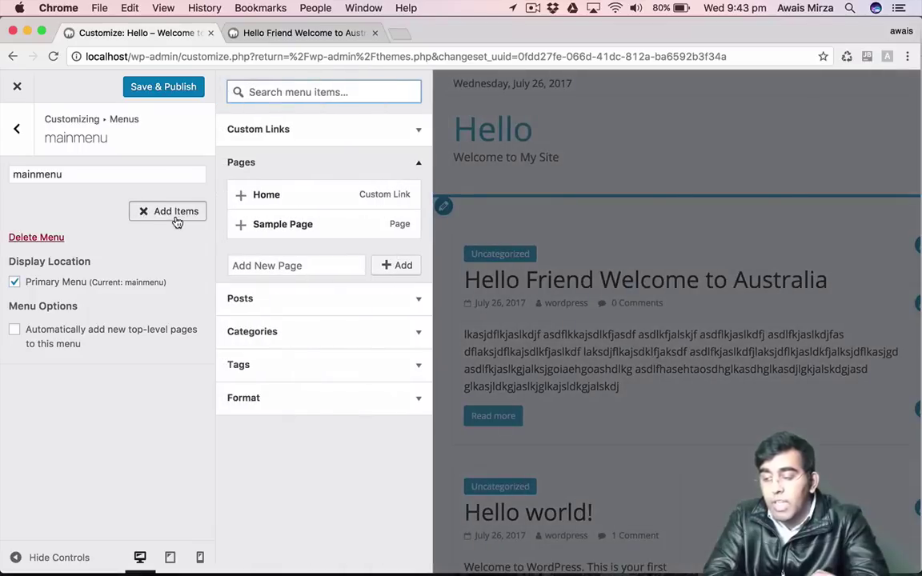
{"action": "left_click", "coordinate": [282, 229]}
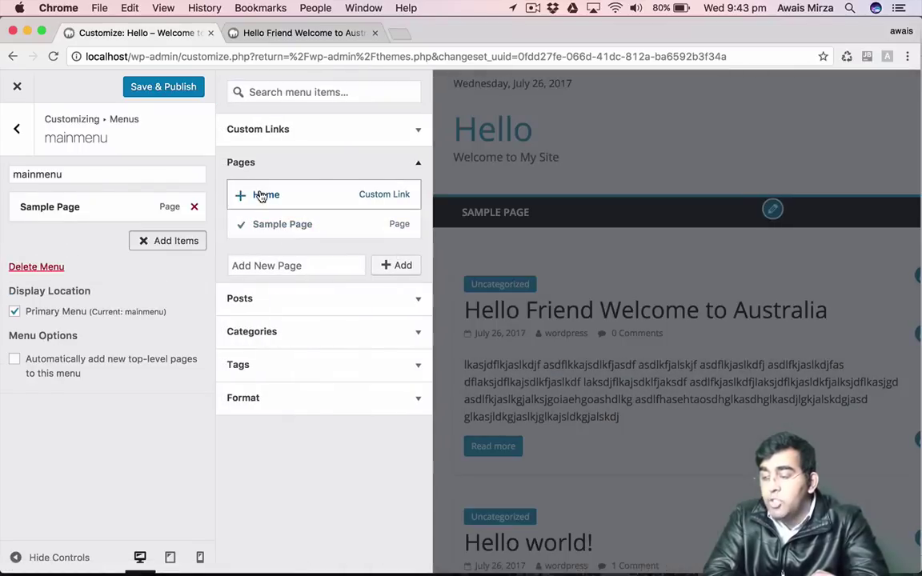
{"action": "left_click", "coordinate": [261, 196]}
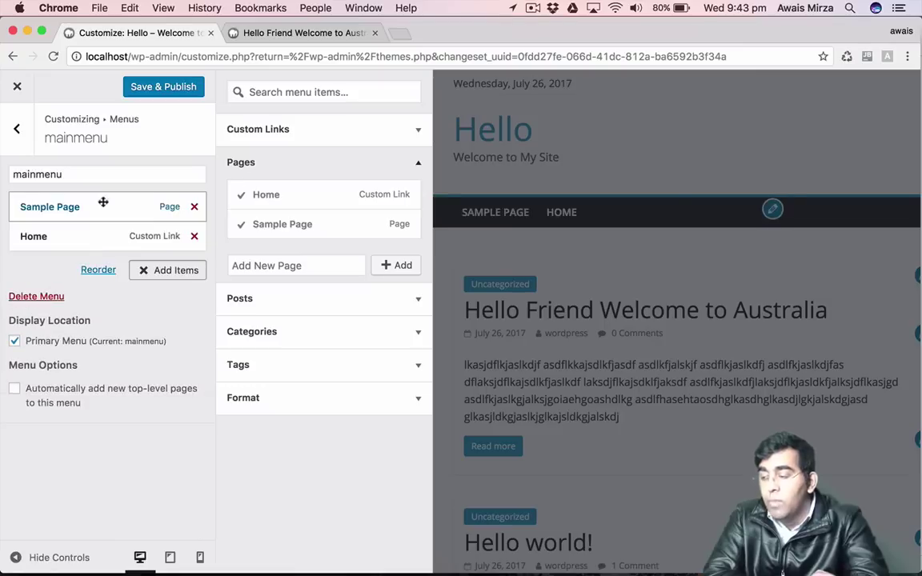
{"action": "left_click_drag", "start_coordinate": [68, 238], "coordinate": [69, 205]}
{"action": "left_click", "coordinate": [164, 88]}
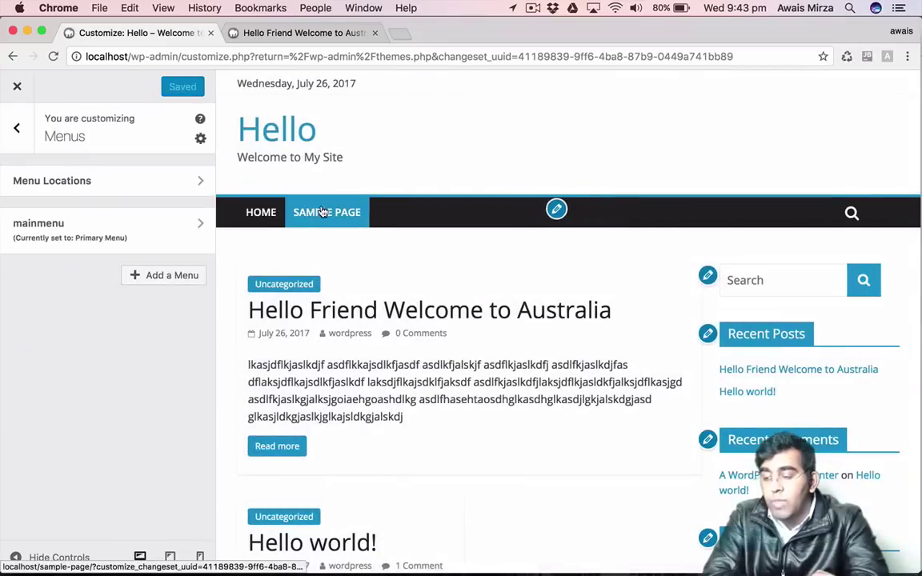
Add the 'Hello Friend Welcome to Australia' post to mainmenu.
{"action": "left_click", "coordinate": [167, 277]}
{"action": "left_click", "coordinate": [135, 309]}
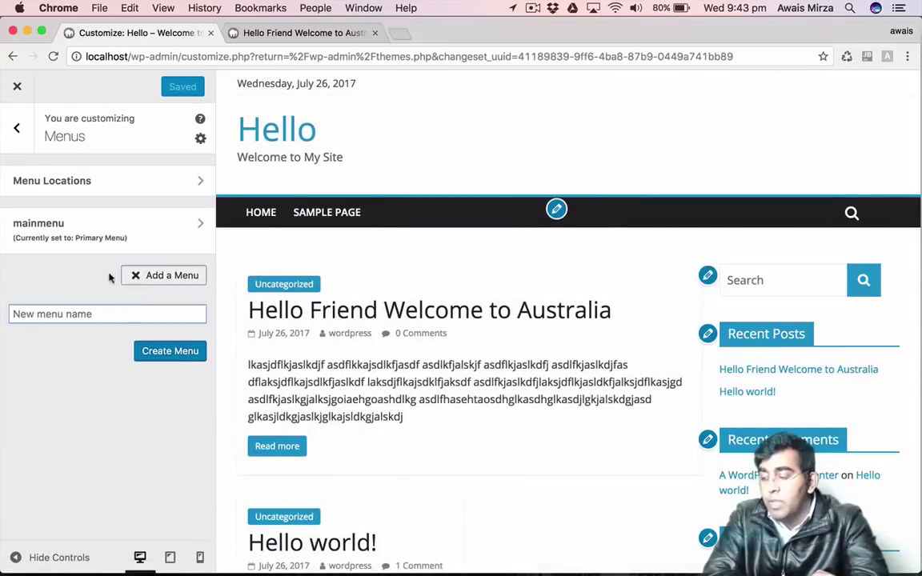
{"action": "left_click", "coordinate": [166, 228]}
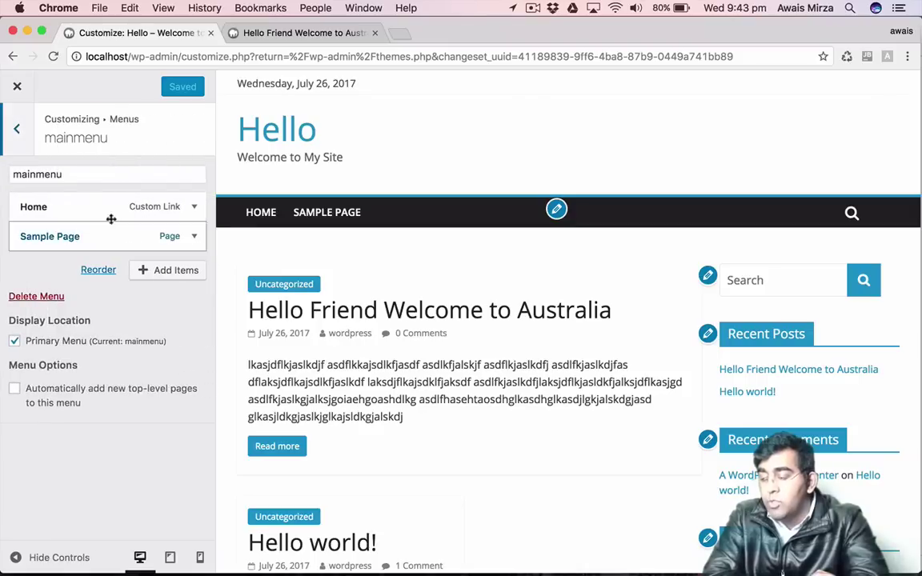
{"action": "left_click", "coordinate": [16, 128]}
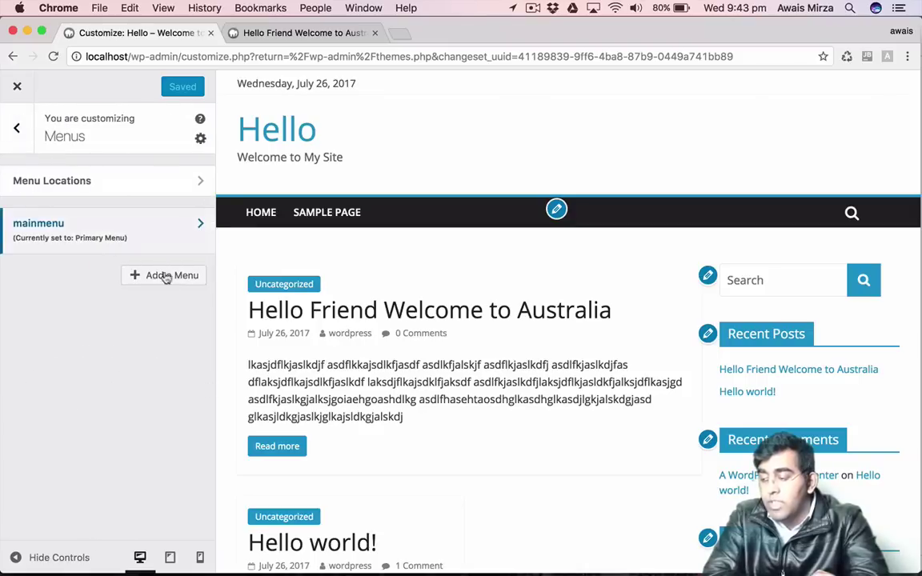
{"action": "left_click", "coordinate": [68, 239]}
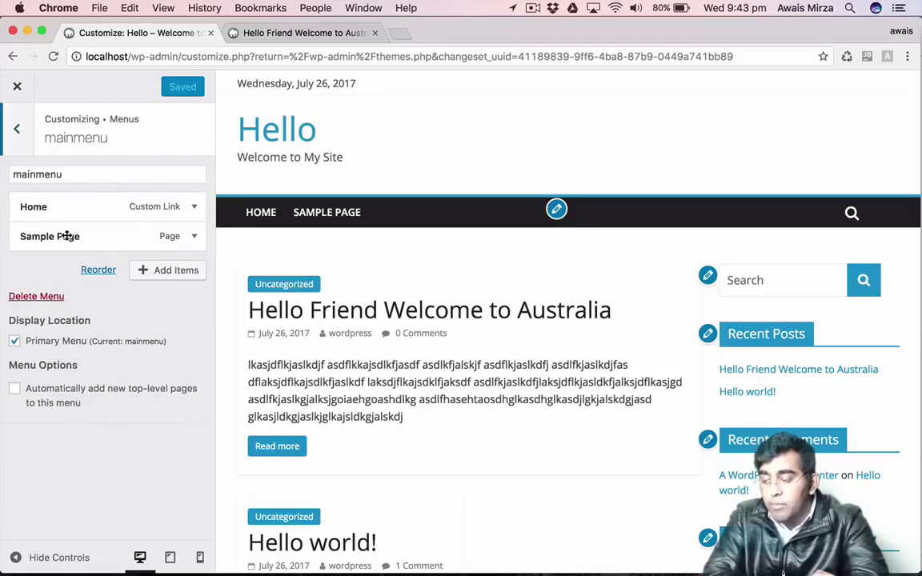
{"action": "left_click", "coordinate": [141, 272]}
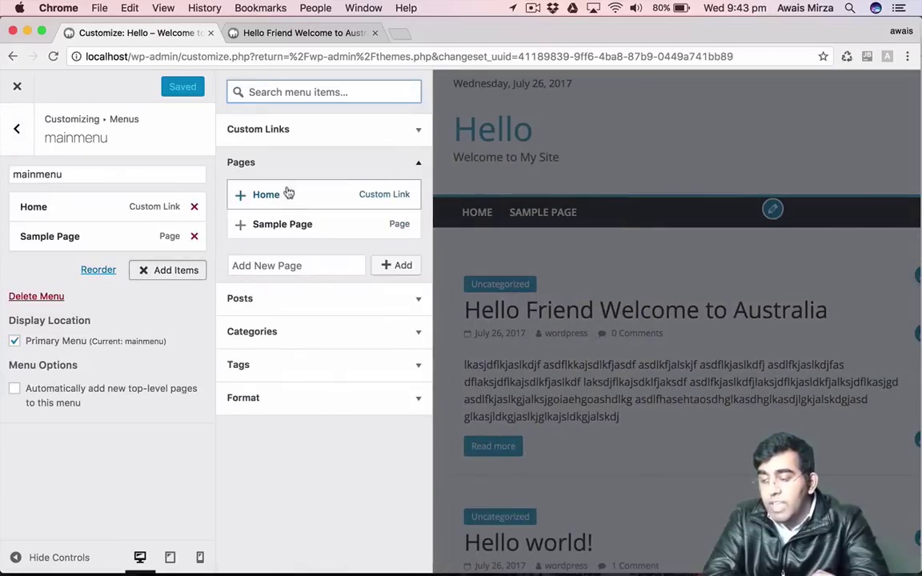
{"action": "left_click", "coordinate": [264, 299]}
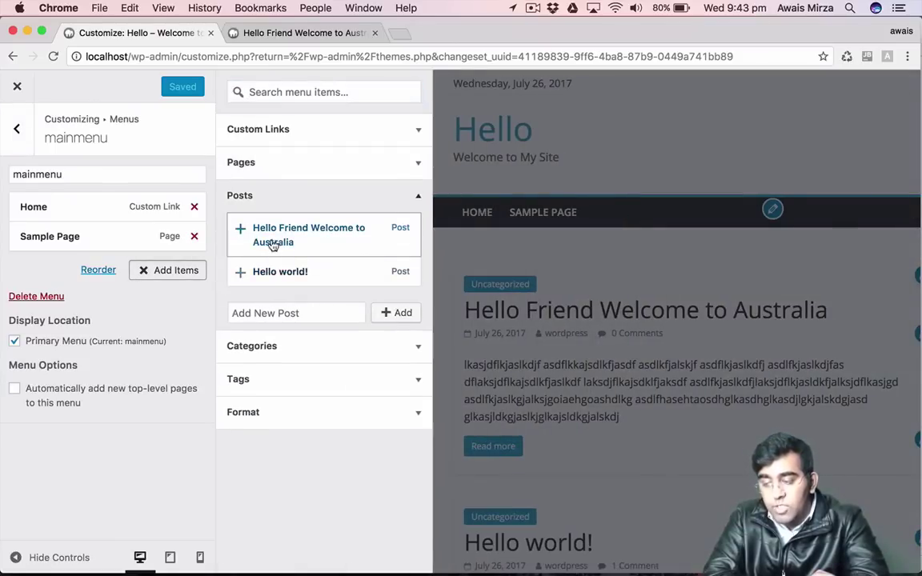
{"action": "left_click", "coordinate": [272, 243]}
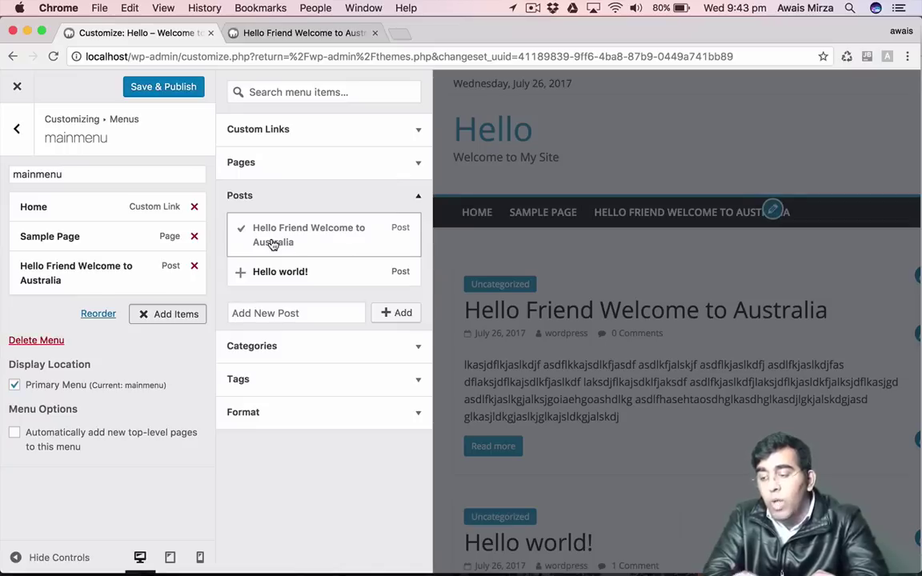
{"action": "left_click", "coordinate": [285, 349]}
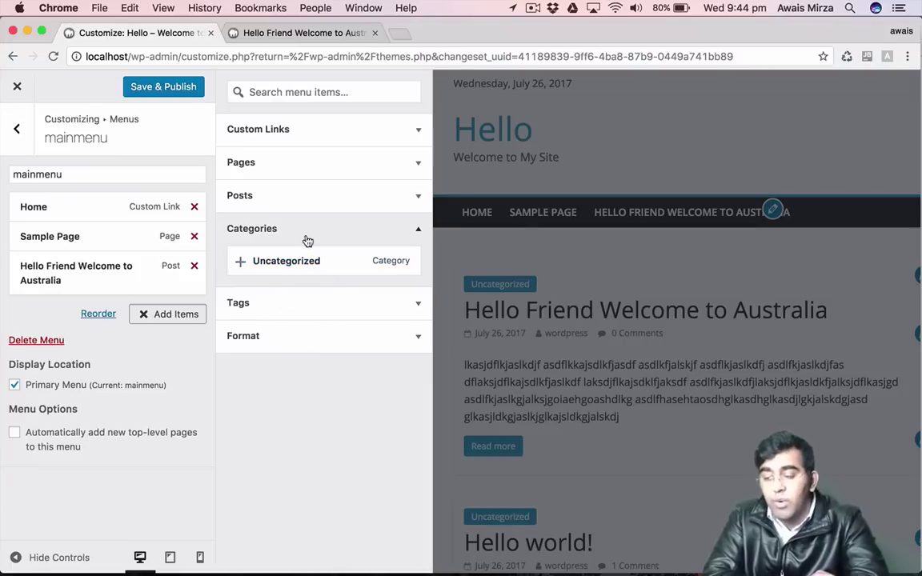
{"action": "left_click", "coordinate": [279, 133]}
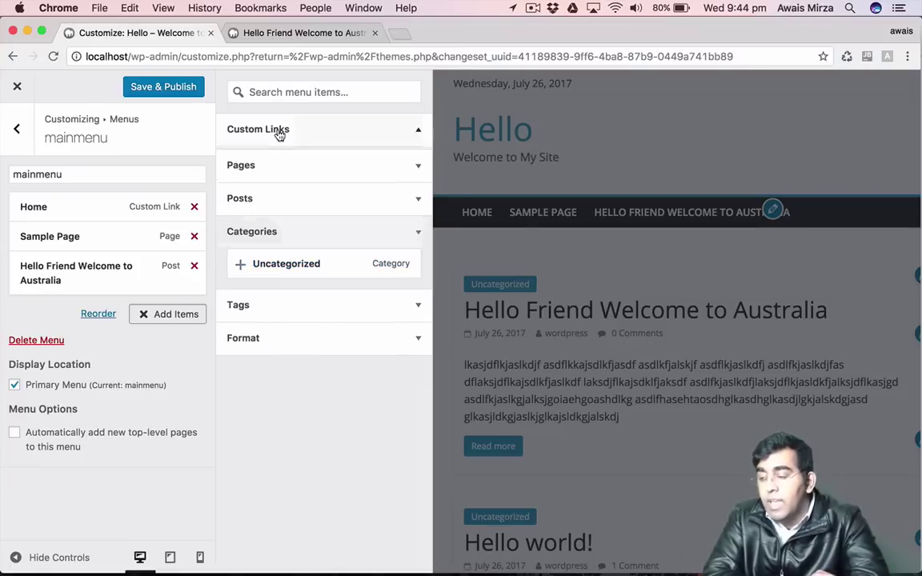
{"action": "left_click", "coordinate": [378, 155]}
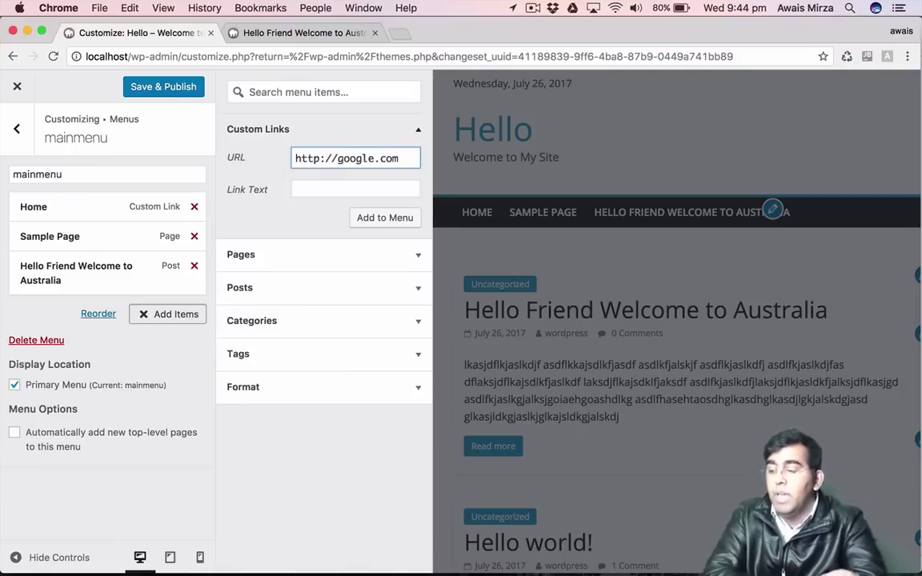
{"action": "left_click", "coordinate": [359, 190]}
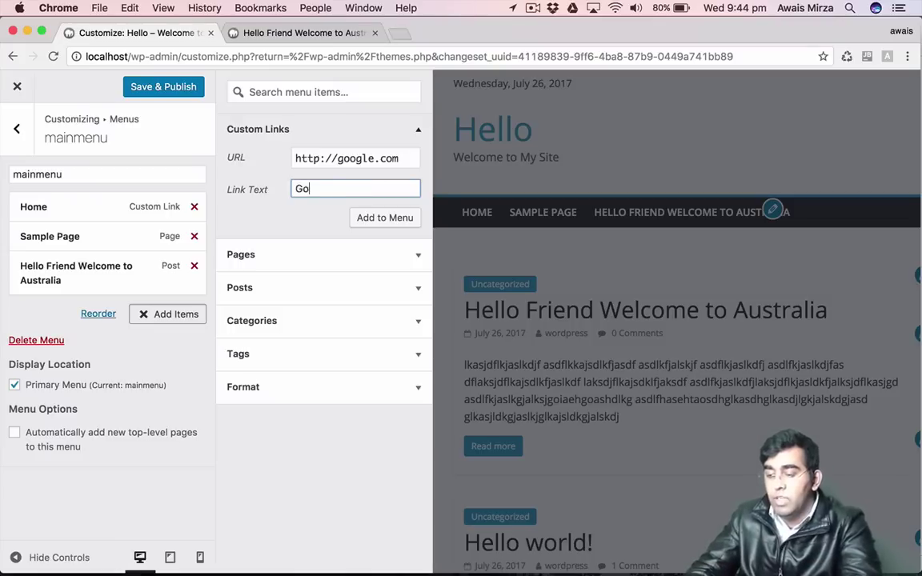
{"action": "left_click", "coordinate": [368, 214]}
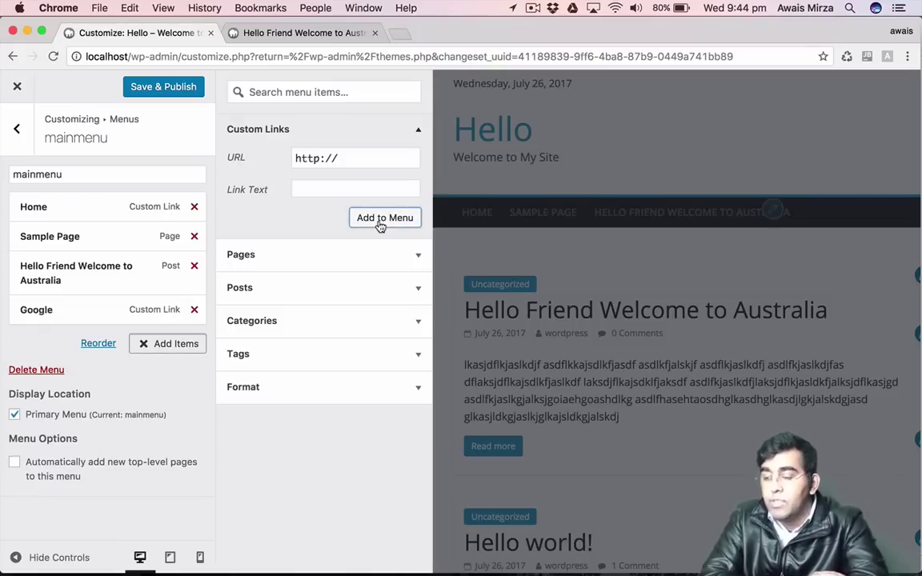
{"action": "left_click", "coordinate": [156, 88]}
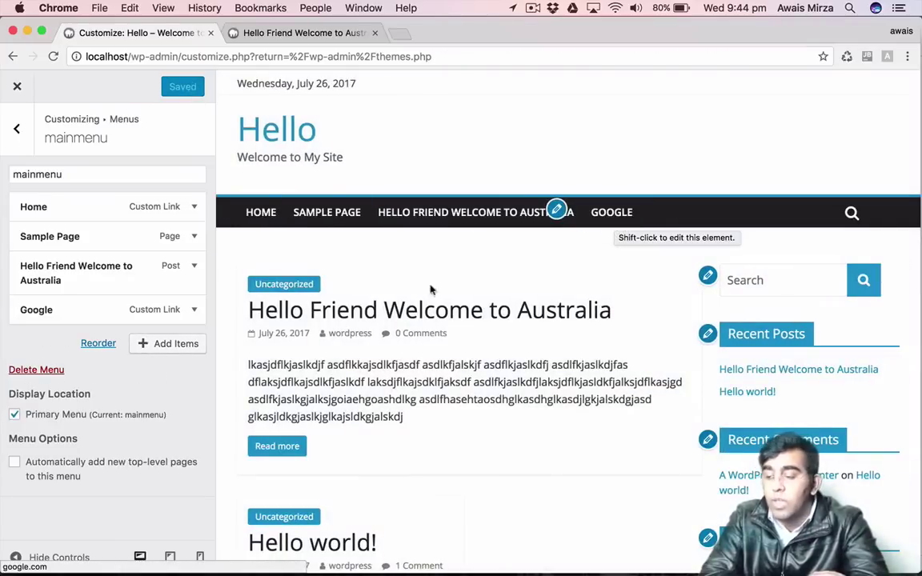
{"action": "left_click", "coordinate": [12, 128]}
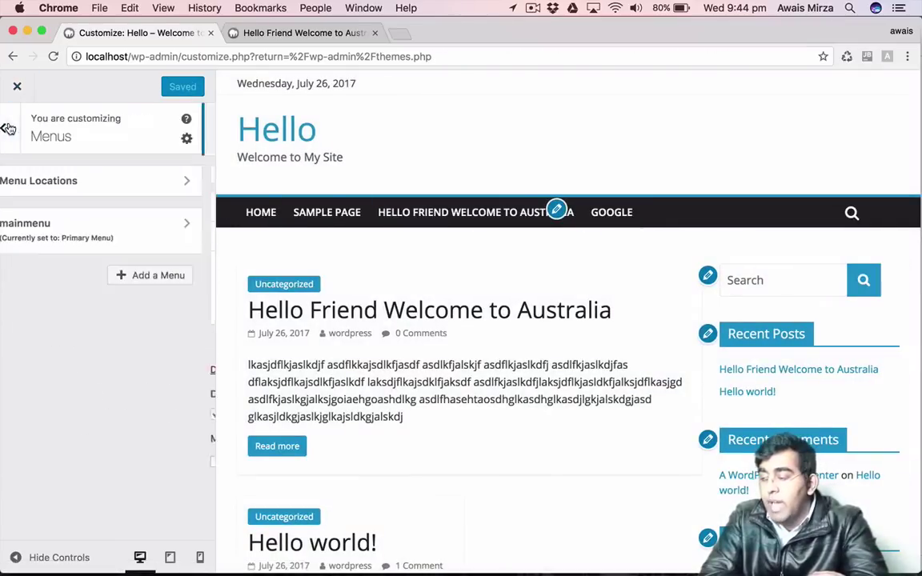
Switch the site to the Twenty Seventeen theme and open its Customizer.
{"action": "left_click", "coordinate": [16, 86]}
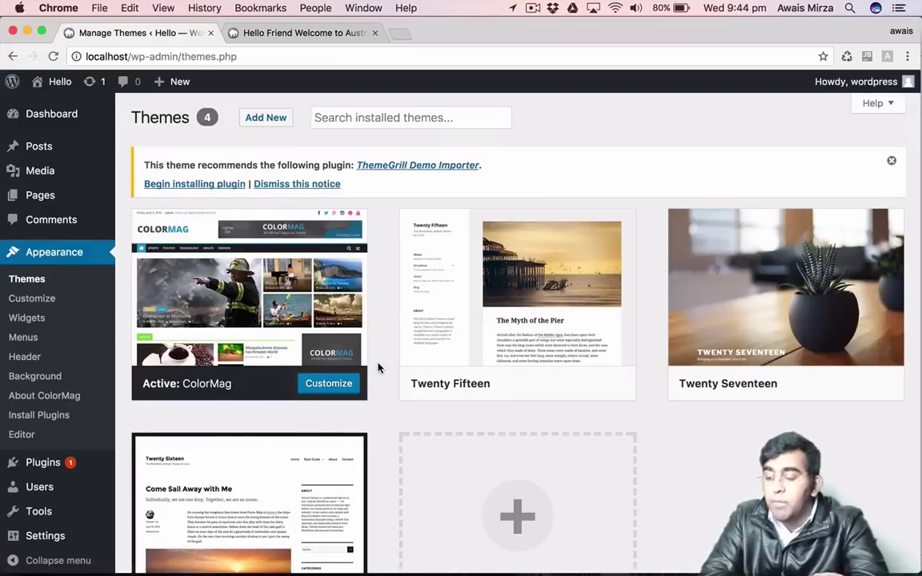
{"action": "scroll", "coordinate": [384, 402], "scroll_direction": "down", "scroll_amount": 3}
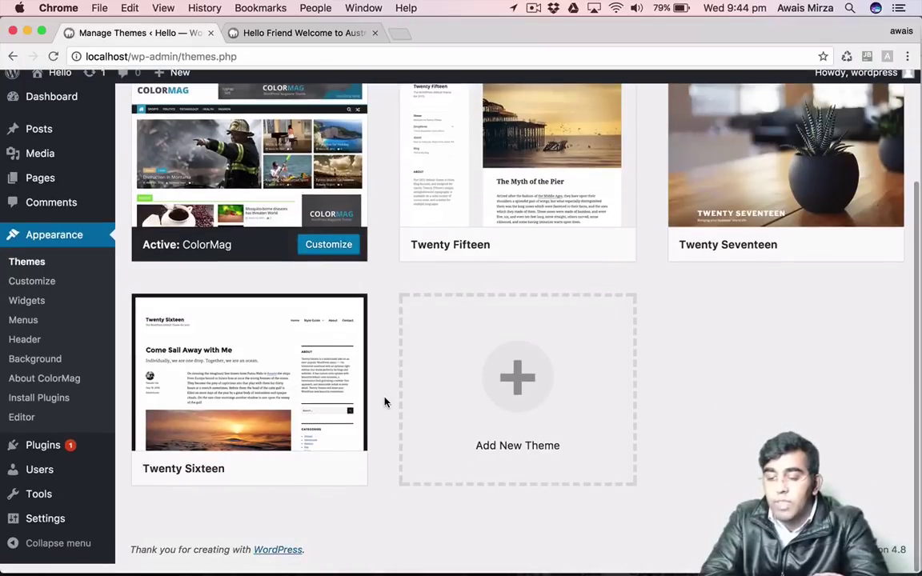
{"action": "scroll", "coordinate": [829, 354], "scroll_direction": "up", "scroll_amount": 3}
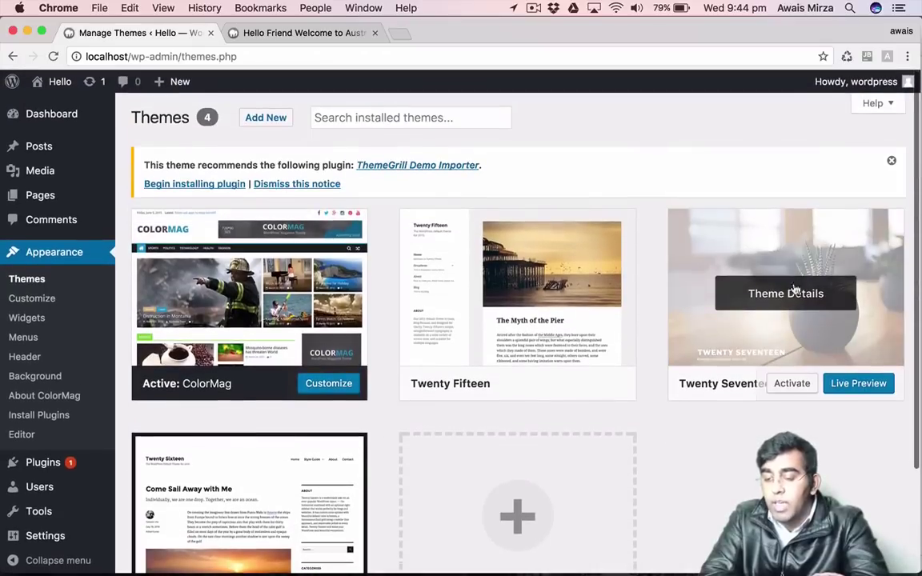
{"action": "left_click", "coordinate": [785, 389]}
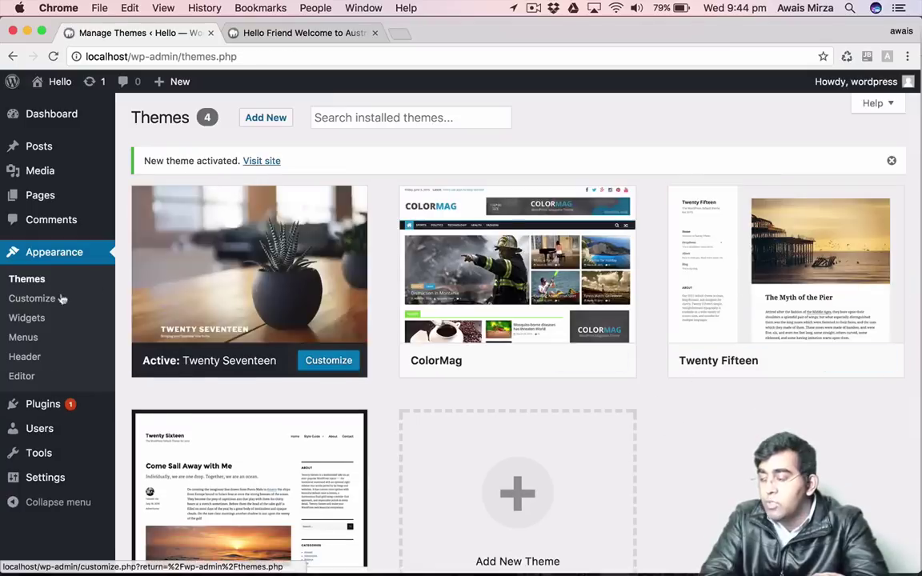
{"action": "left_click", "coordinate": [31, 309]}
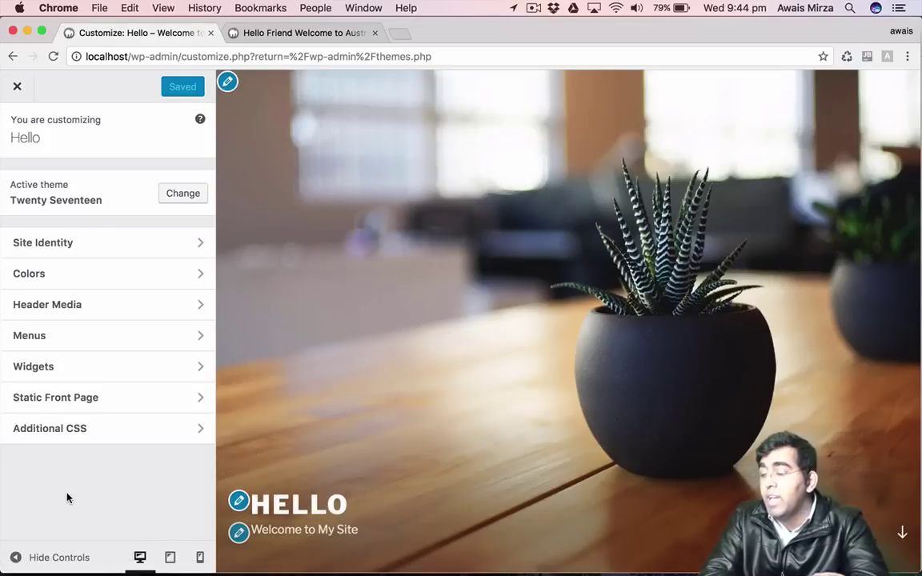
Review the Twenty Seventeen preview and its Colors panel, then close the Customizer.
{"action": "scroll", "coordinate": [466, 245], "scroll_direction": "down", "scroll_amount": 20}
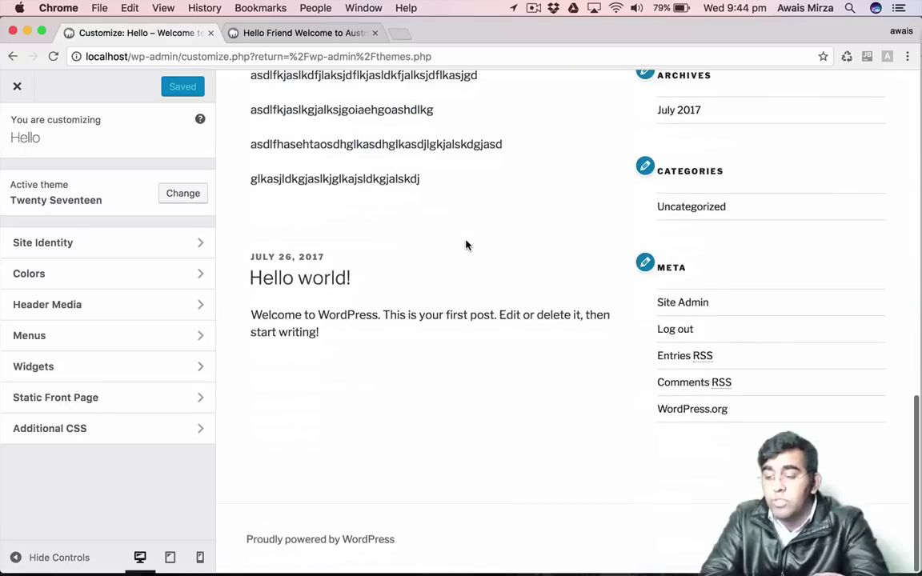
{"action": "scroll", "coordinate": [466, 245], "scroll_direction": "up", "scroll_amount": 20}
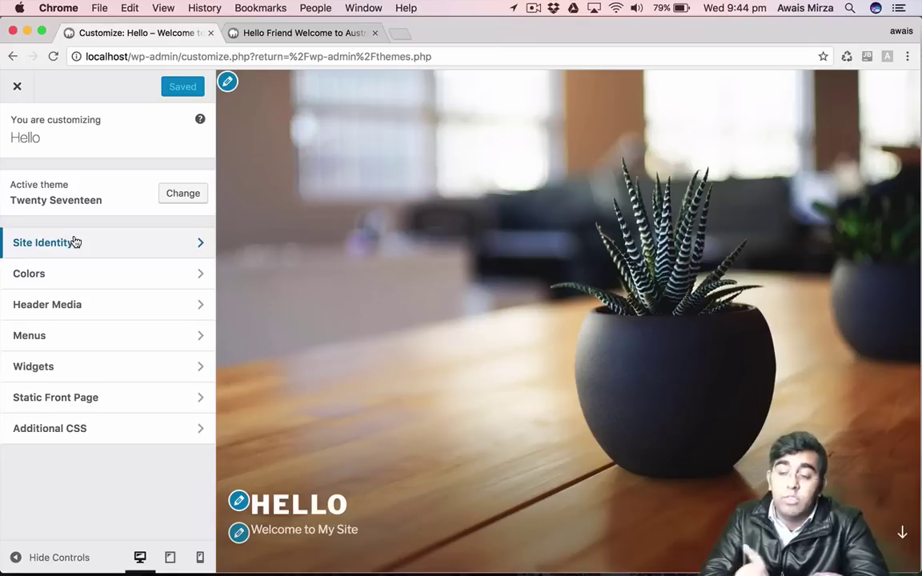
{"action": "left_click", "coordinate": [74, 276]}
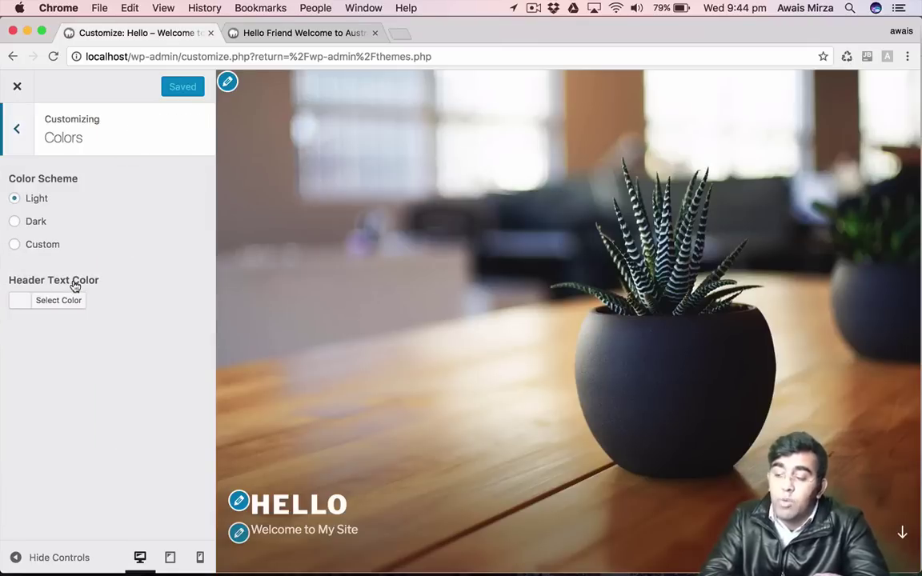
{"action": "left_click", "coordinate": [29, 145]}
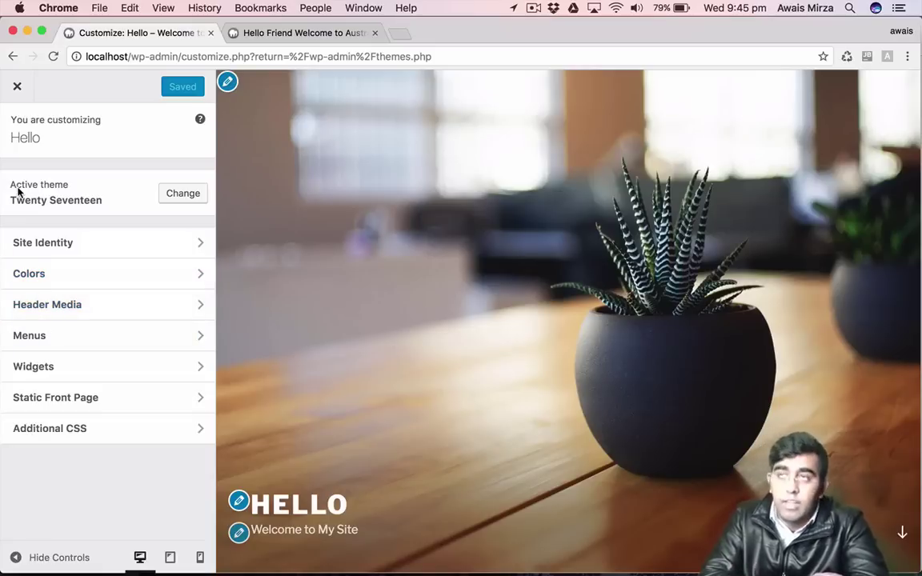
{"action": "left_click", "coordinate": [18, 86]}
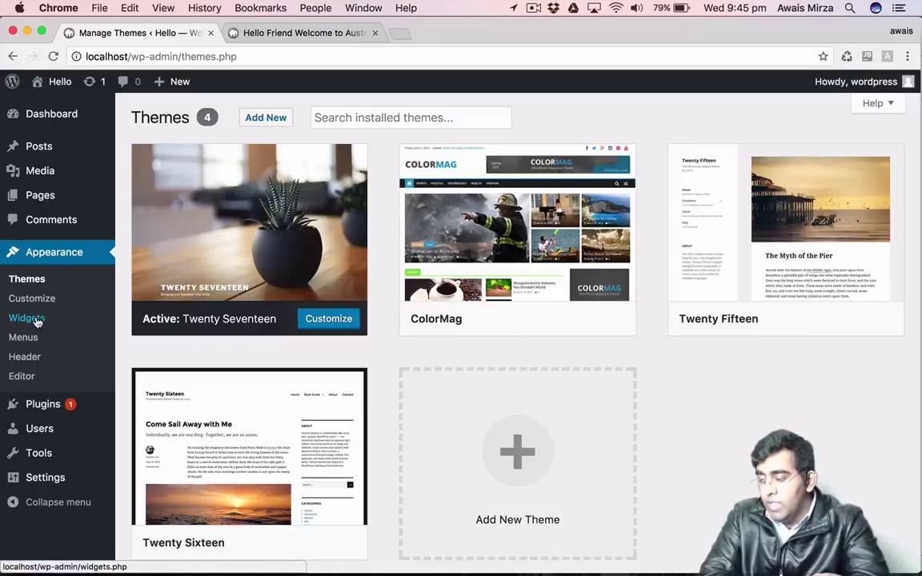
Open Widgets, show the Categories widget's sidebar chooser, then view the post preview tab.
{"action": "left_click", "coordinate": [27, 318]}
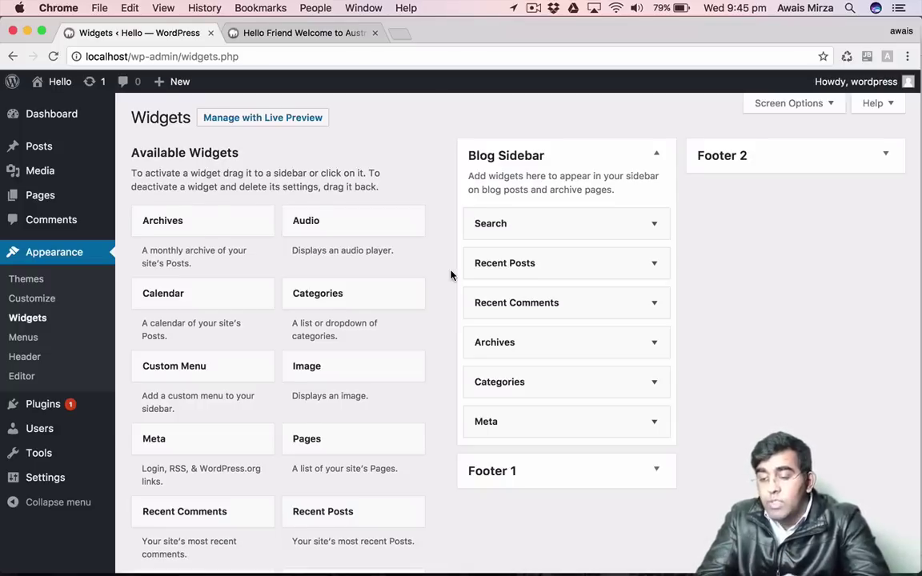
{"action": "scroll", "coordinate": [451, 275], "scroll_direction": "down", "scroll_amount": 3}
{"action": "scroll", "coordinate": [451, 275], "scroll_direction": "up", "scroll_amount": 3}
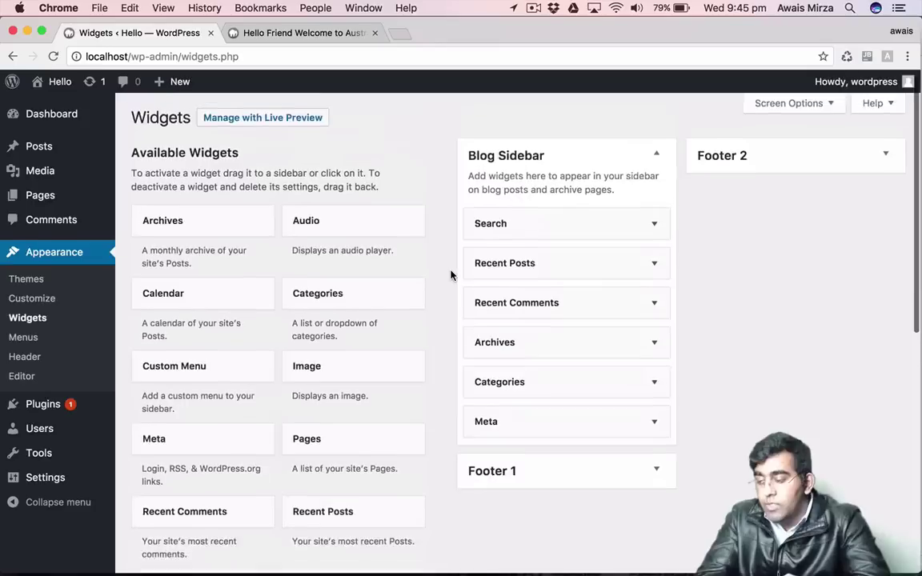
{"action": "left_click", "coordinate": [375, 288]}
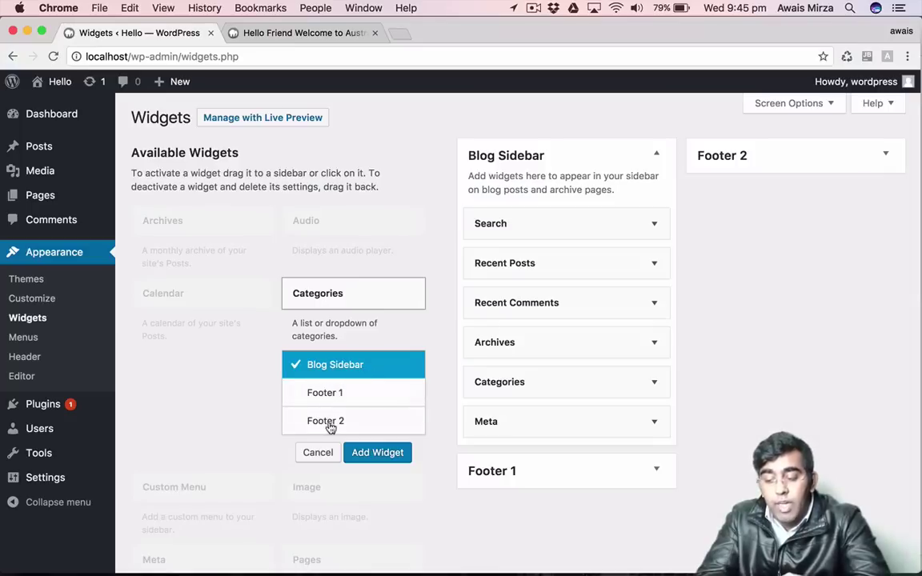
{"action": "left_click", "coordinate": [292, 53]}
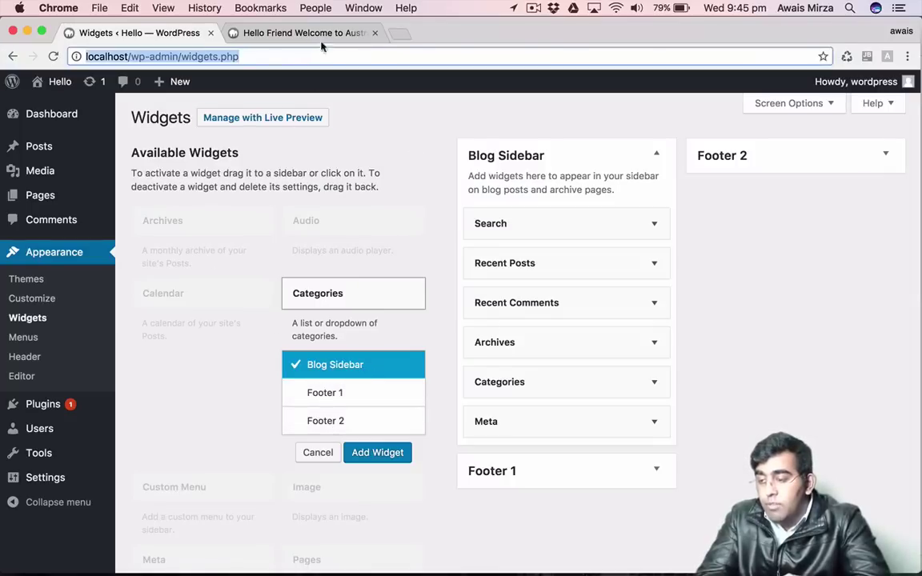
{"action": "left_click", "coordinate": [296, 33]}
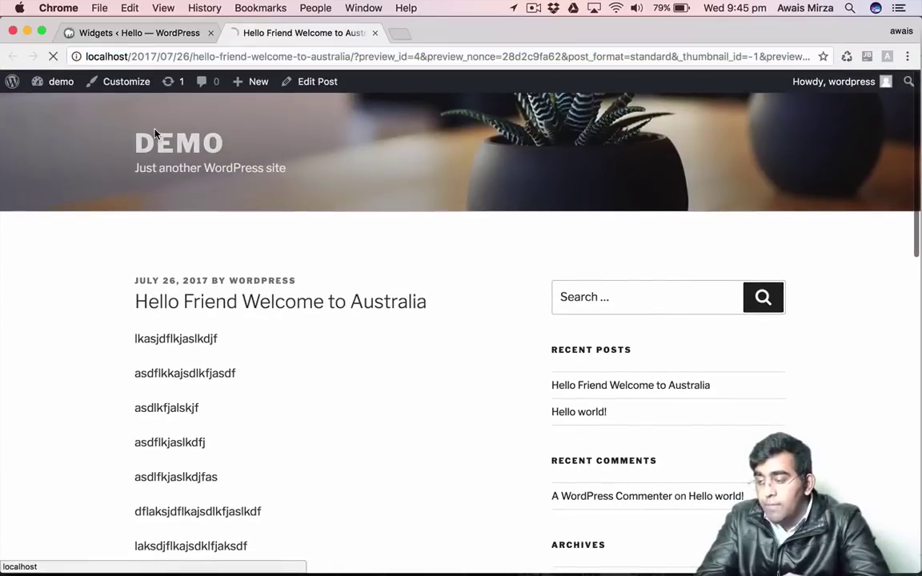
Open the site's home page and scroll through it to review the front page and sidebar.
{"action": "left_click", "coordinate": [161, 166]}
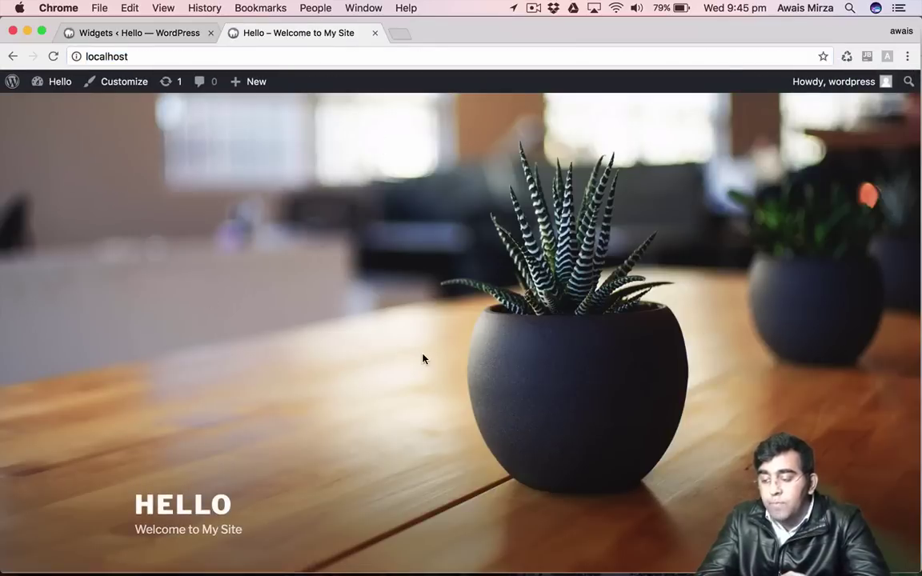
{"action": "scroll", "coordinate": [423, 358], "scroll_direction": "down", "scroll_amount": 3}
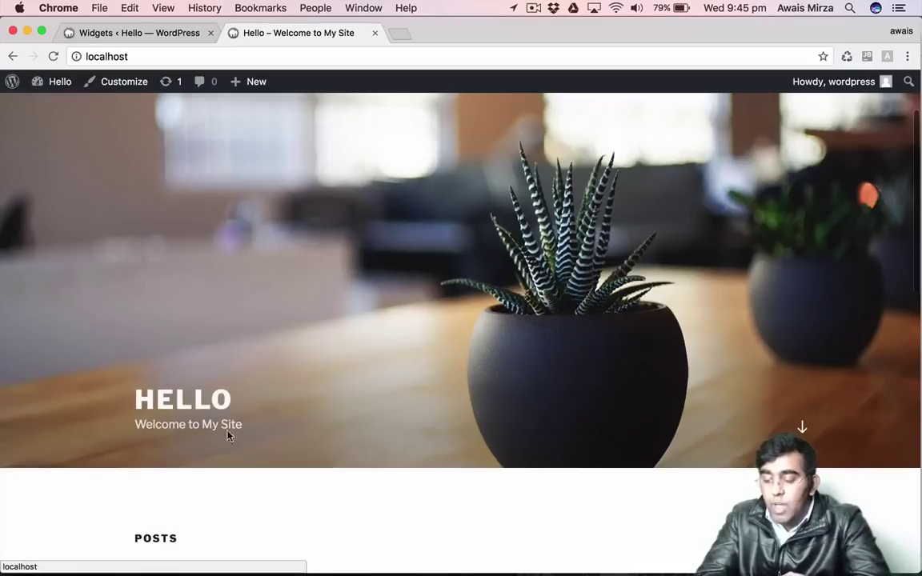
{"action": "left_click_drag", "start_coordinate": [130, 429], "coordinate": [241, 427]}
{"action": "left_click", "coordinate": [274, 429]}
{"action": "scroll", "coordinate": [275, 431], "scroll_direction": "down", "scroll_amount": 8}
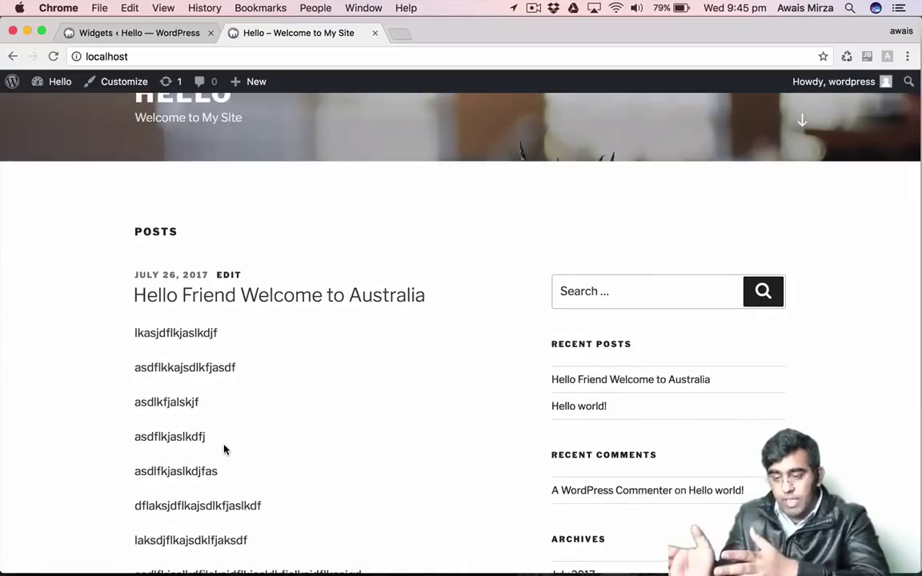
{"action": "scroll", "coordinate": [617, 405], "scroll_direction": "down", "scroll_amount": 3}
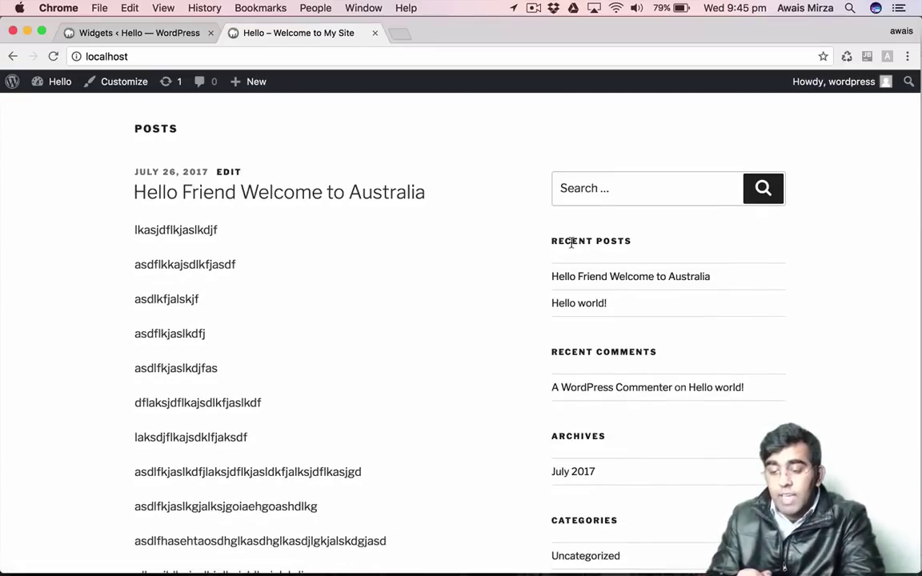
{"action": "scroll", "coordinate": [608, 347], "scroll_direction": "down", "scroll_amount": 2}
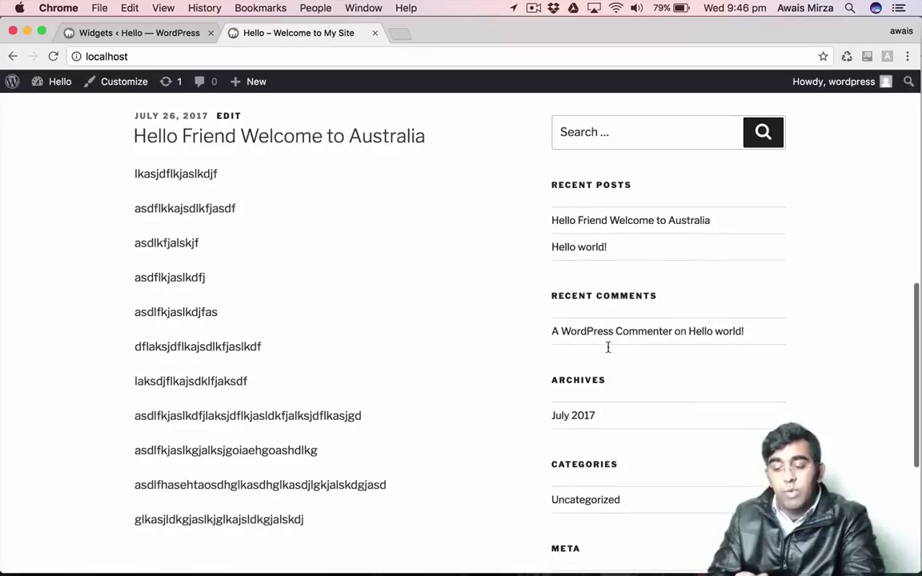
{"action": "scroll", "coordinate": [635, 299], "scroll_direction": "down", "scroll_amount": 5}
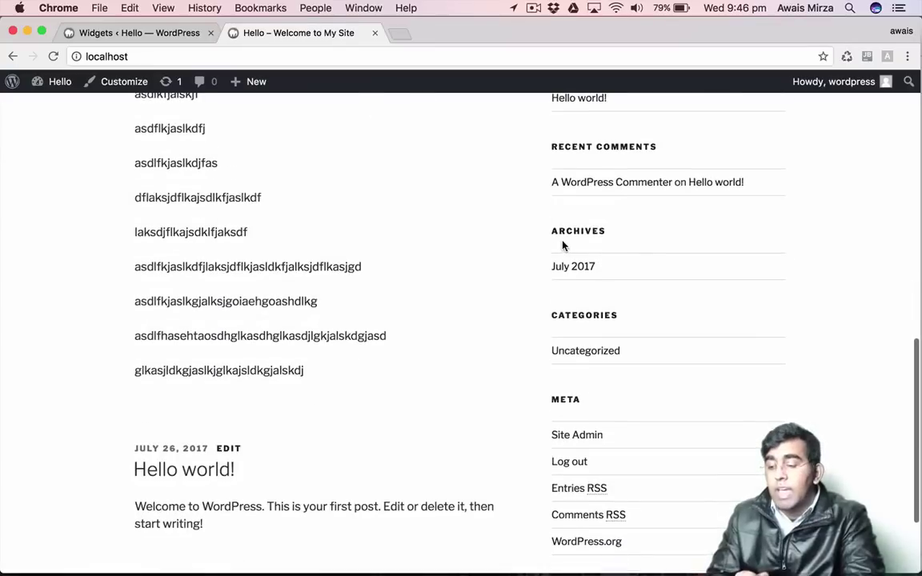
{"action": "scroll", "coordinate": [621, 241], "scroll_direction": "down", "scroll_amount": 2}
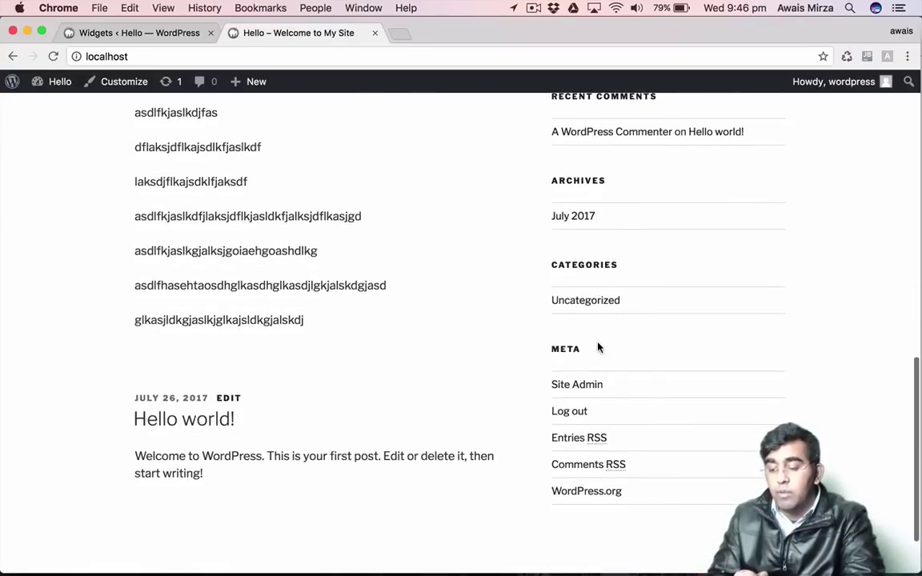
{"action": "scroll", "coordinate": [598, 347], "scroll_direction": "down", "scroll_amount": 3}
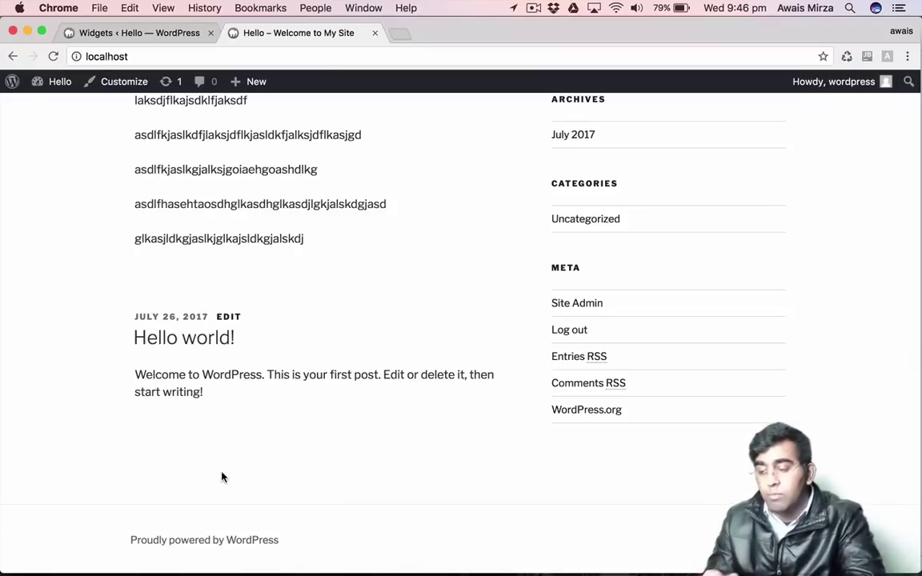
{"action": "scroll", "coordinate": [223, 477], "scroll_direction": "up", "scroll_amount": 15}
Add the Categories widget to Footer 1 with Show hierarchy enabled, and save it.
{"action": "left_click", "coordinate": [144, 34]}
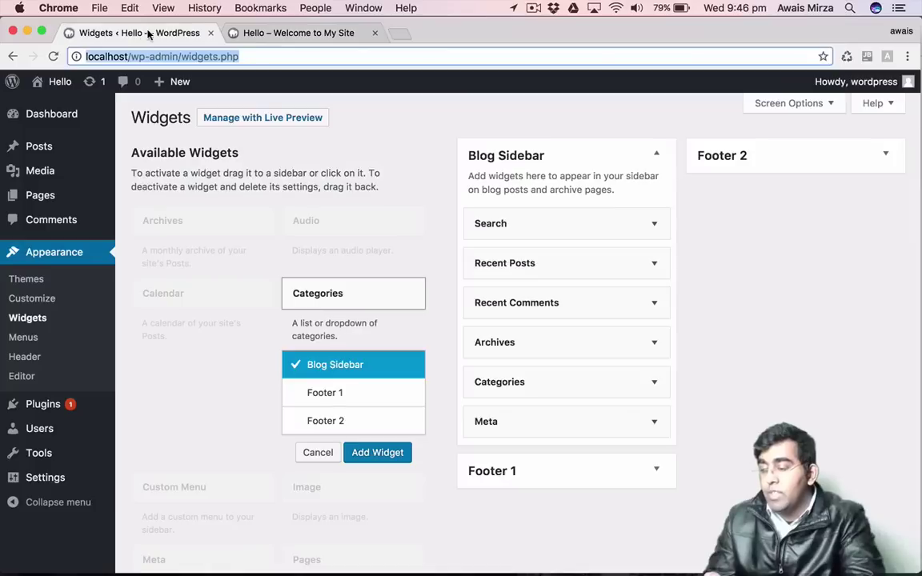
{"action": "left_click", "coordinate": [345, 394]}
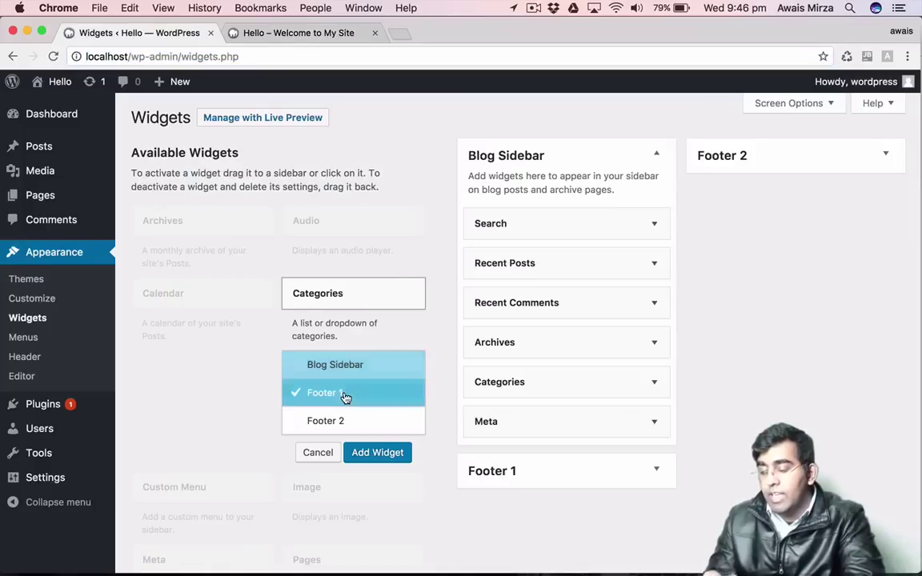
{"action": "left_click", "coordinate": [403, 457]}
{"action": "scroll", "coordinate": [804, 321], "scroll_direction": "down", "scroll_amount": 5}
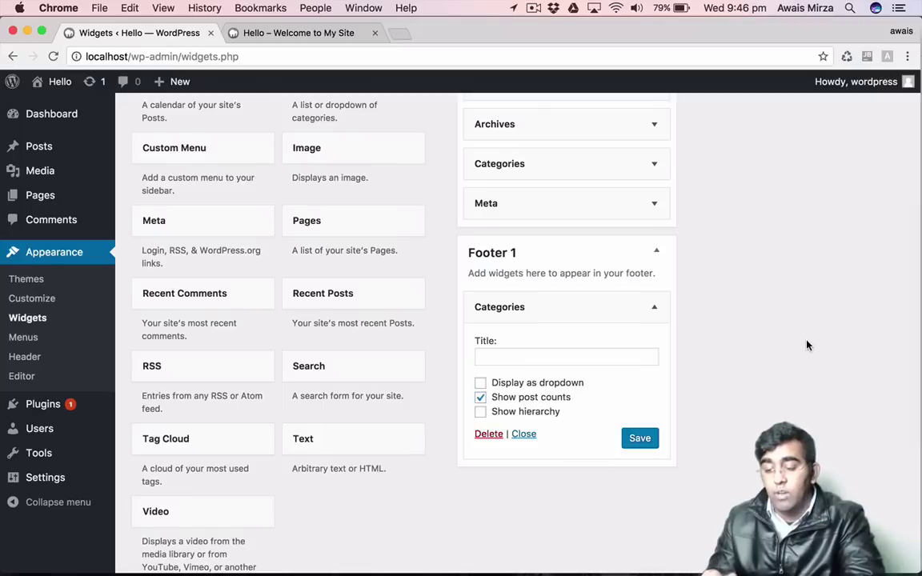
{"action": "left_click", "coordinate": [552, 413]}
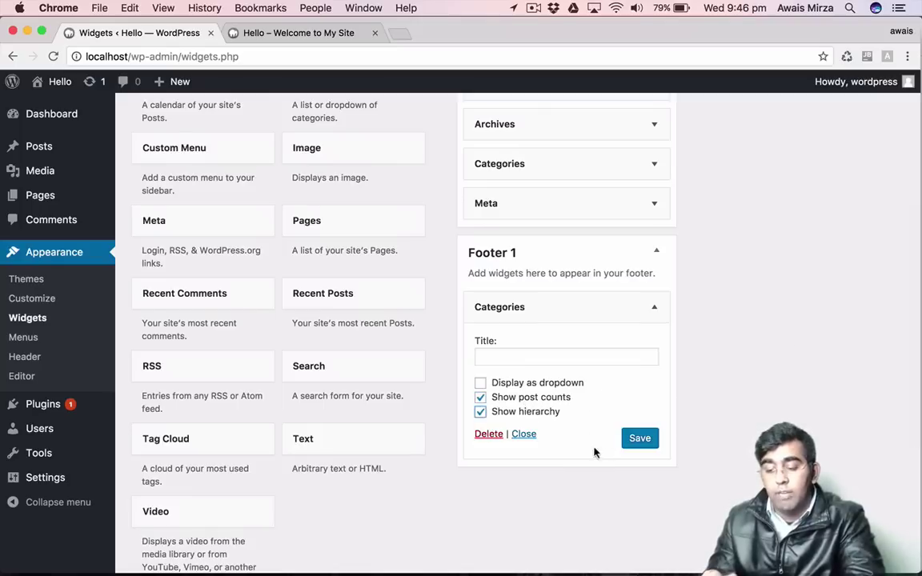
{"action": "left_click", "coordinate": [639, 438]}
Reload the site to confirm the footer lists Uncategorized (2), then return to Widgets.
{"action": "left_click", "coordinate": [280, 34]}
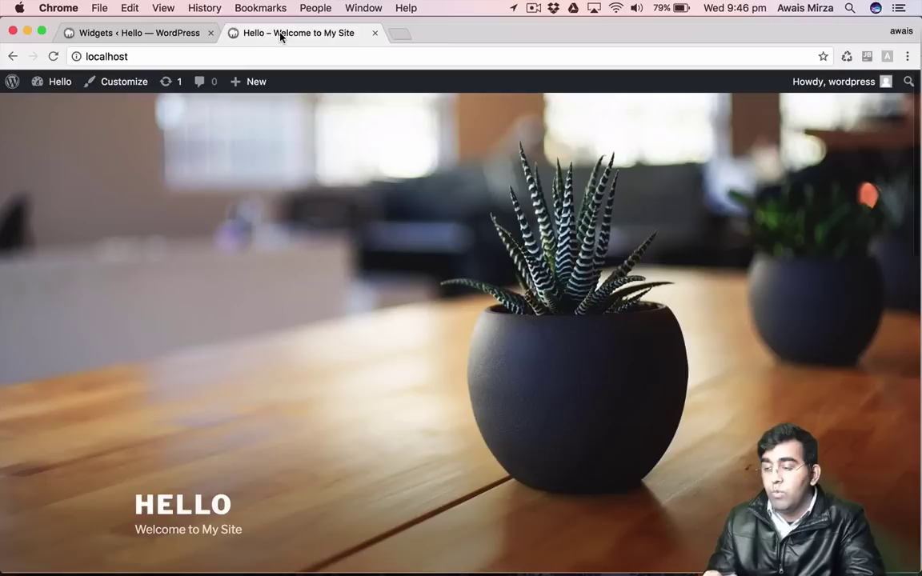
{"action": "left_click", "coordinate": [53, 56]}
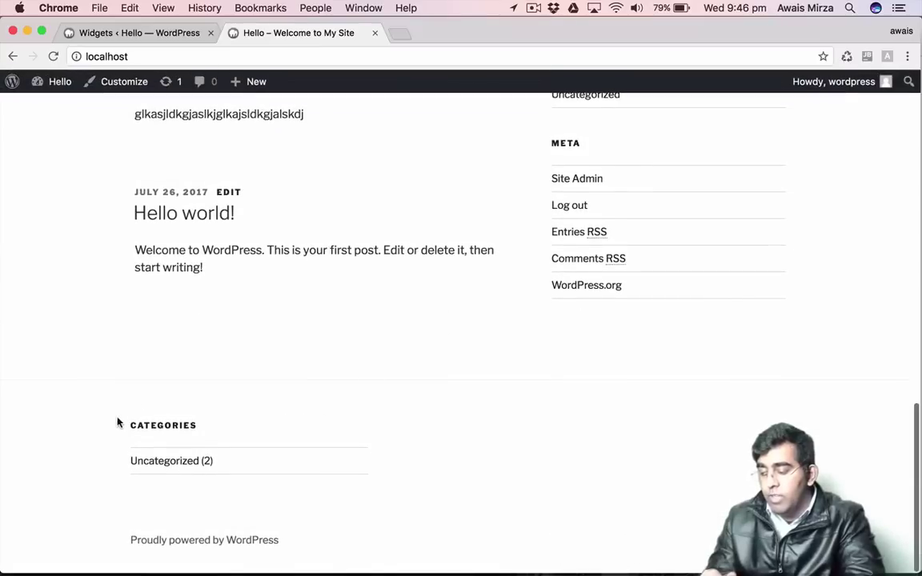
{"action": "left_click_drag", "start_coordinate": [130, 429], "coordinate": [651, 515]}
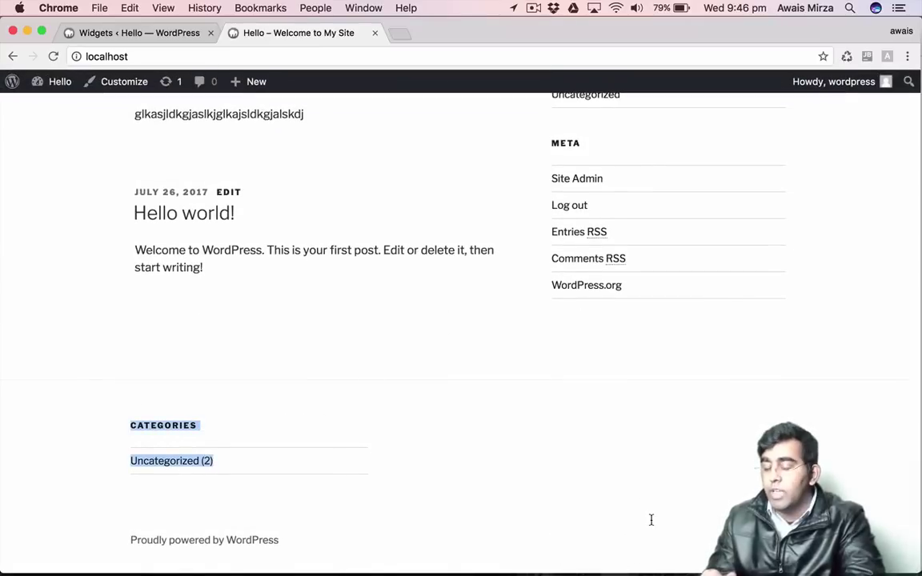
{"action": "left_click", "coordinate": [141, 35]}
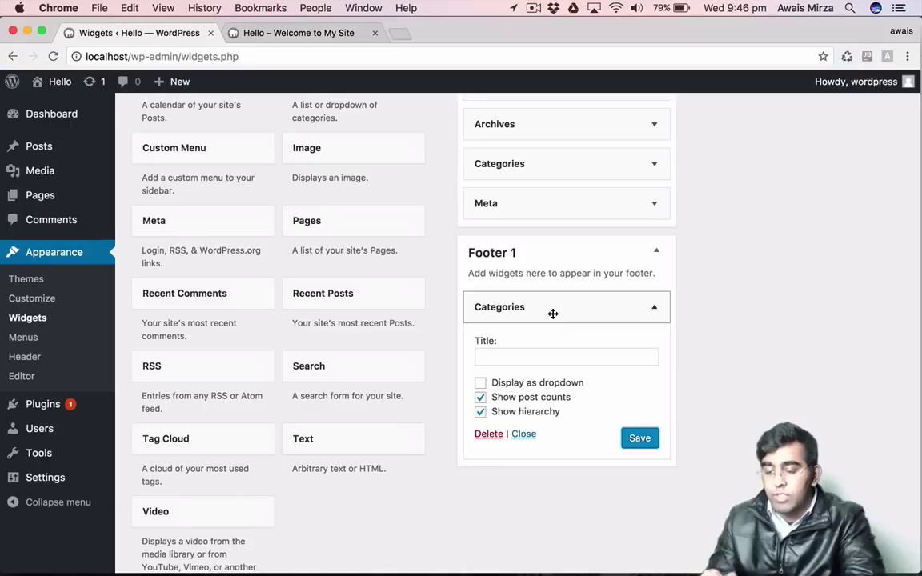
Add a Search widget titled 'Search ARea' to Footer 2 and save it.
{"action": "scroll", "coordinate": [370, 496], "scroll_direction": "down", "scroll_amount": 5}
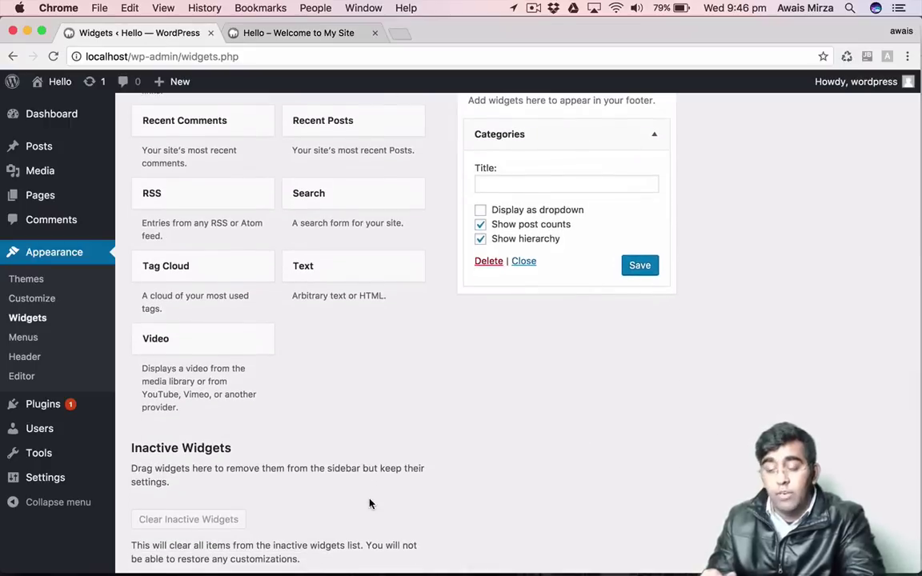
{"action": "left_click", "coordinate": [342, 189]}
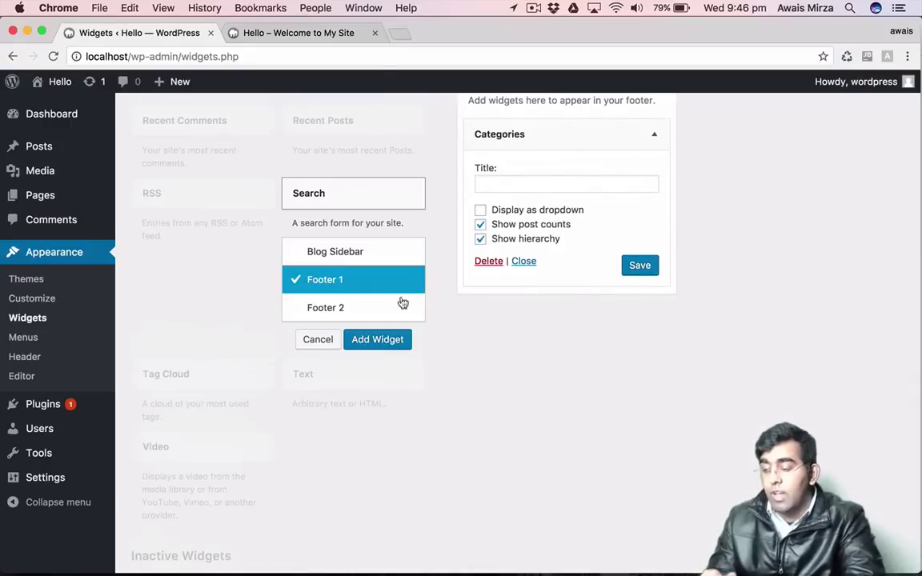
{"action": "left_click", "coordinate": [334, 307]}
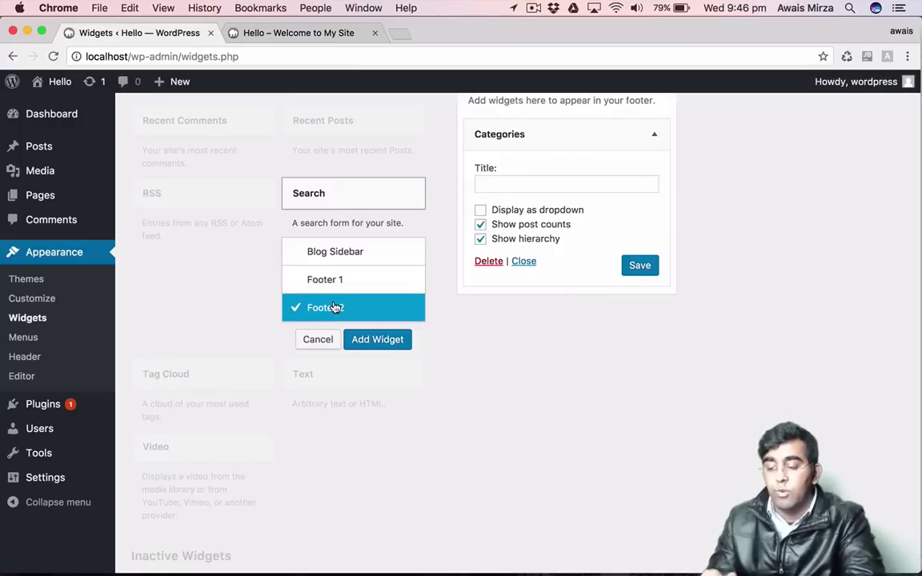
{"action": "scroll", "coordinate": [392, 340], "scroll_direction": "up", "scroll_amount": 2}
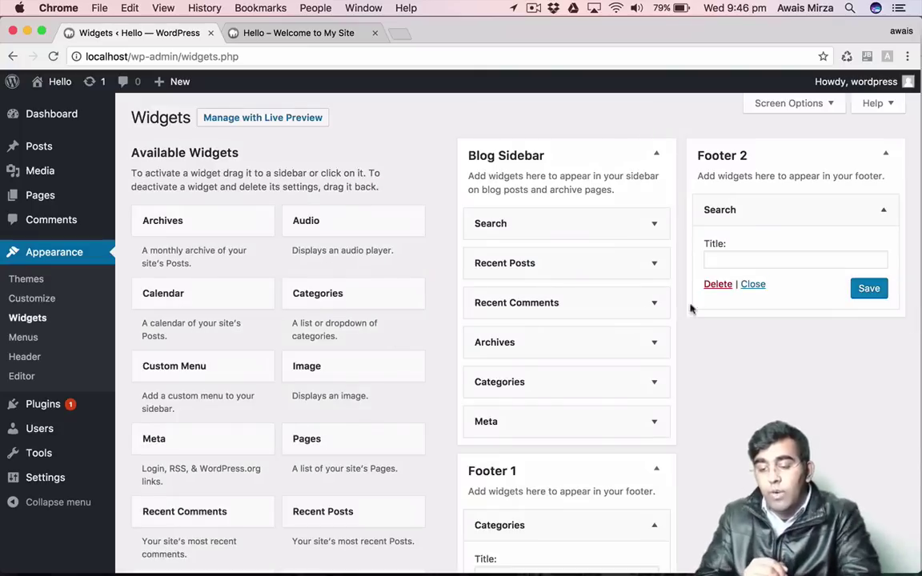
{"action": "left_click", "coordinate": [743, 263]}
{"action": "type", "text": "Se"}
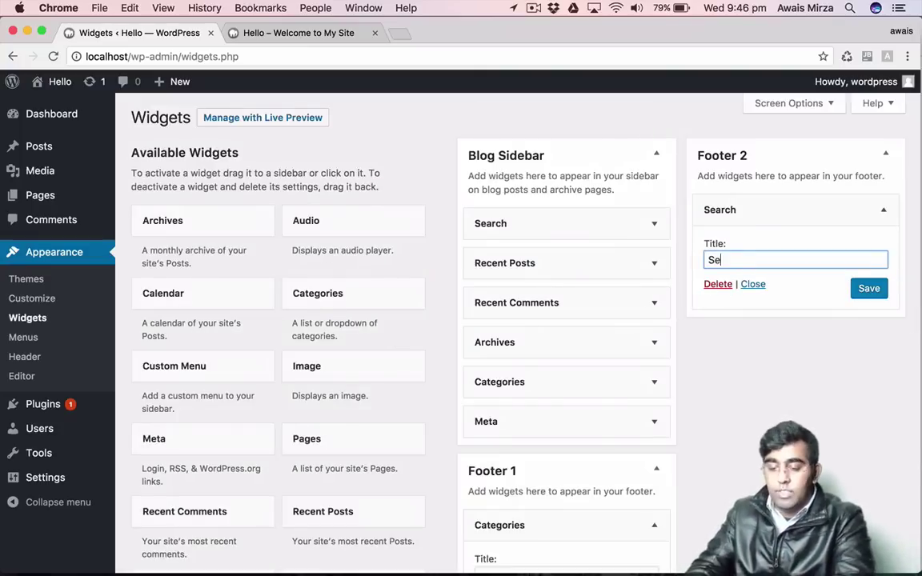
{"action": "type", "text": "arch ARea"}
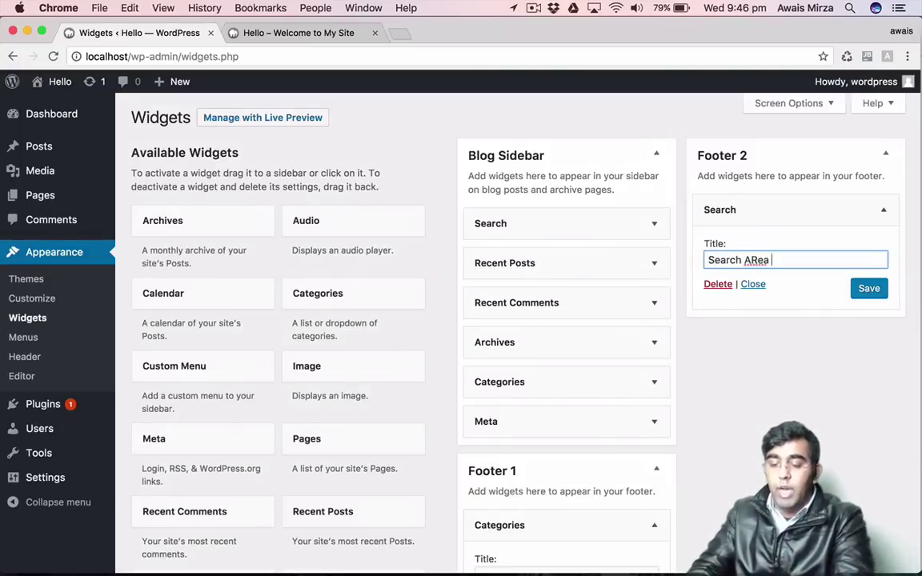
{"action": "left_click", "coordinate": [867, 290]}
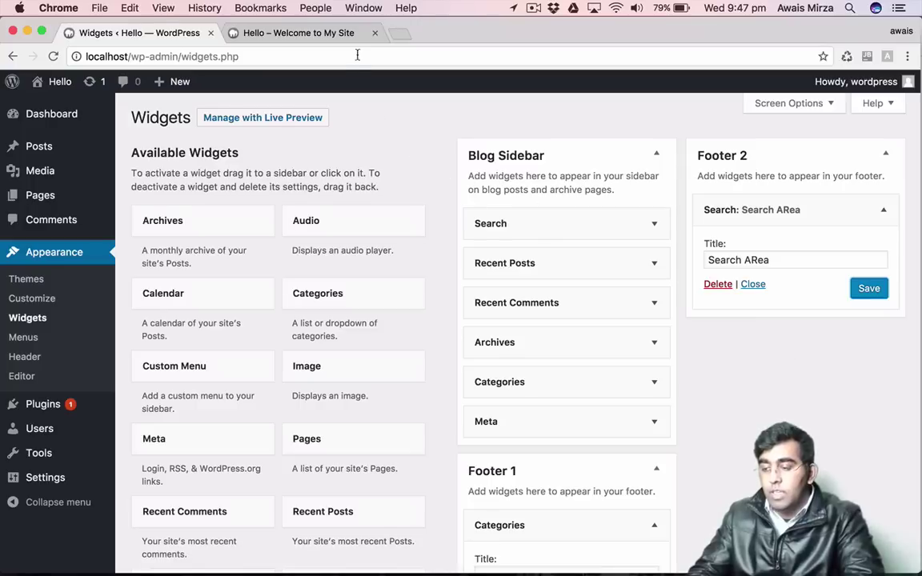
Reload the site, test the footer search box with 'zdsdfsdf', then clear it.
{"action": "left_click", "coordinate": [311, 36]}
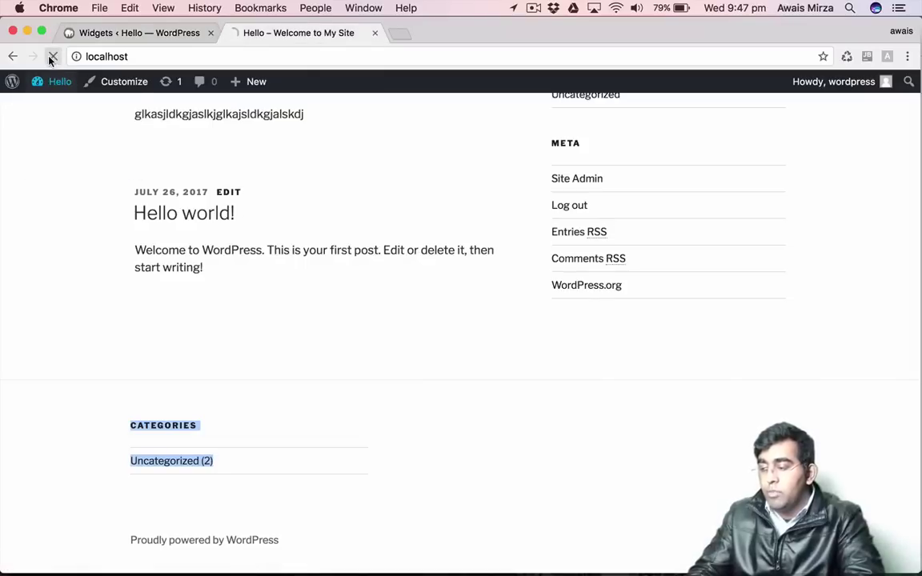
{"action": "left_click", "coordinate": [52, 57]}
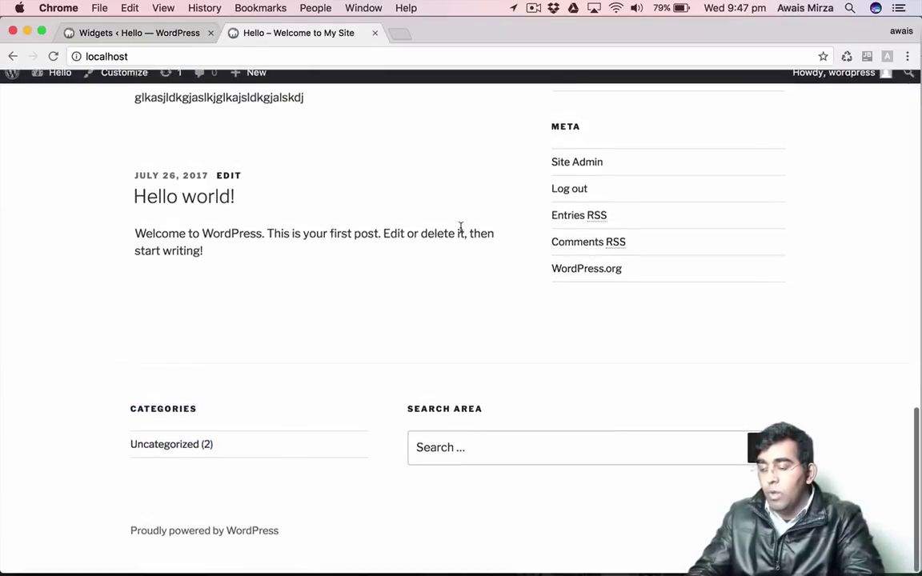
{"action": "left_click", "coordinate": [703, 468]}
{"action": "type", "text": "zdsdfsdf"}
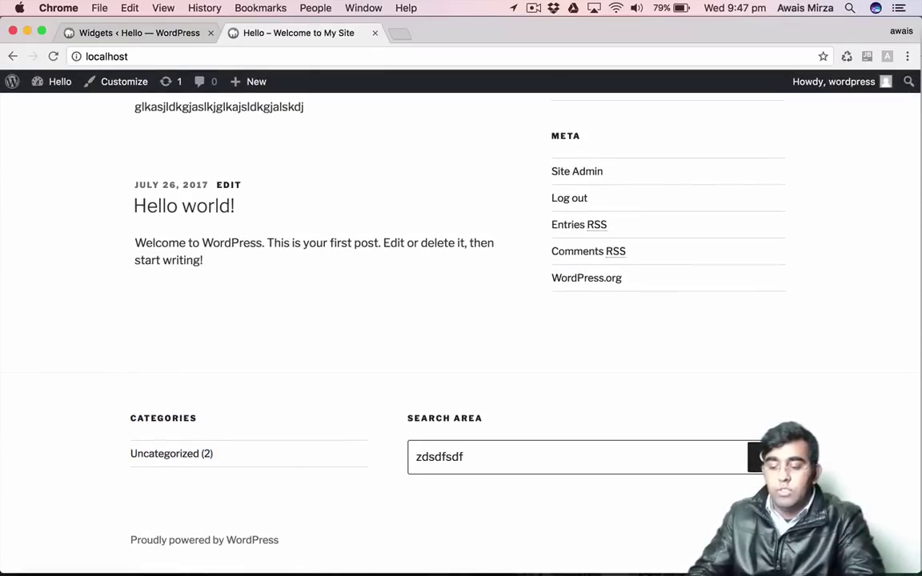
{"action": "left_click", "coordinate": [728, 373]}
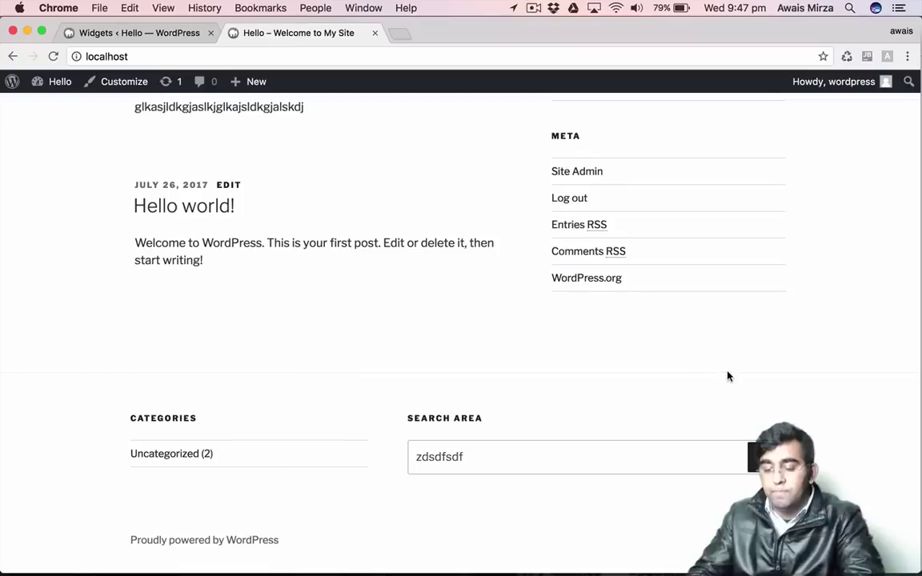
{"action": "double_click", "coordinate": [483, 462]}
{"action": "key", "text": "BackSpace"}
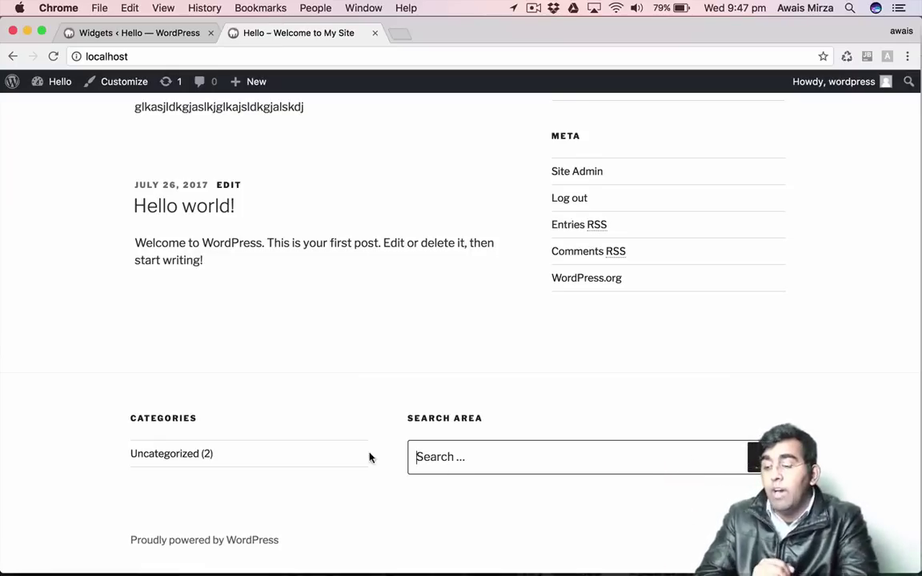
{"action": "scroll", "coordinate": [369, 315], "scroll_direction": "up", "scroll_amount": 10}
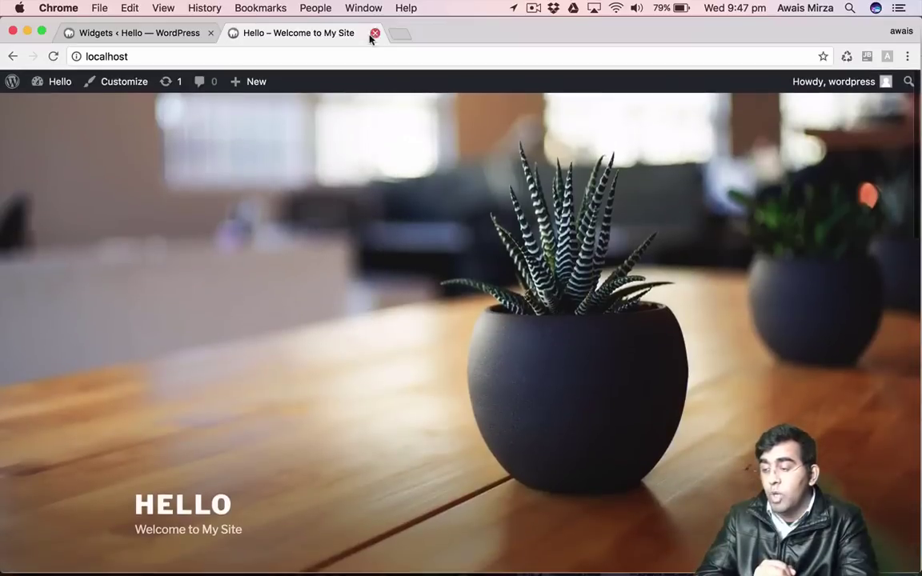
Open the Customizer's Widgets panel at the Blog Sidebar widget list.
{"action": "left_click", "coordinate": [375, 33]}
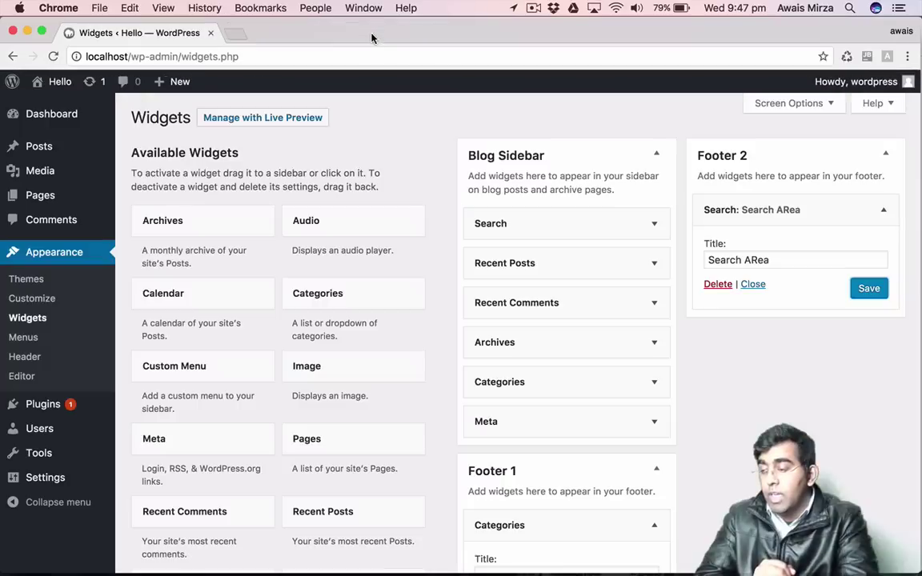
{"action": "left_click", "coordinate": [32, 302]}
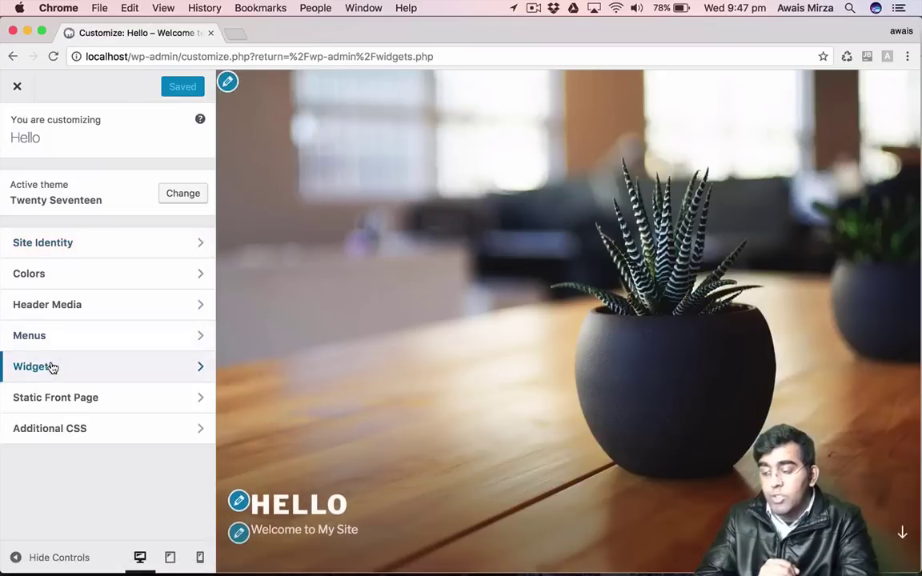
{"action": "left_click", "coordinate": [52, 366]}
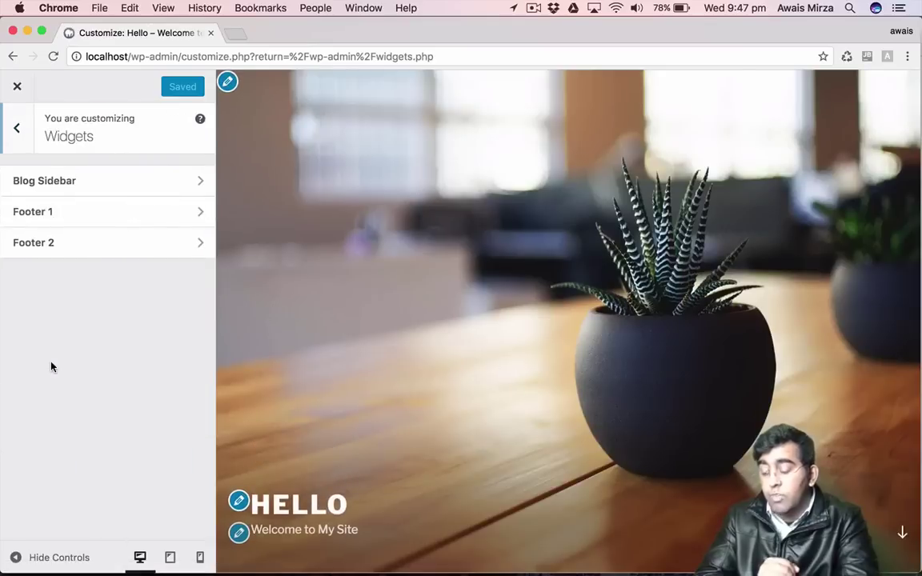
{"action": "left_click", "coordinate": [60, 180]}
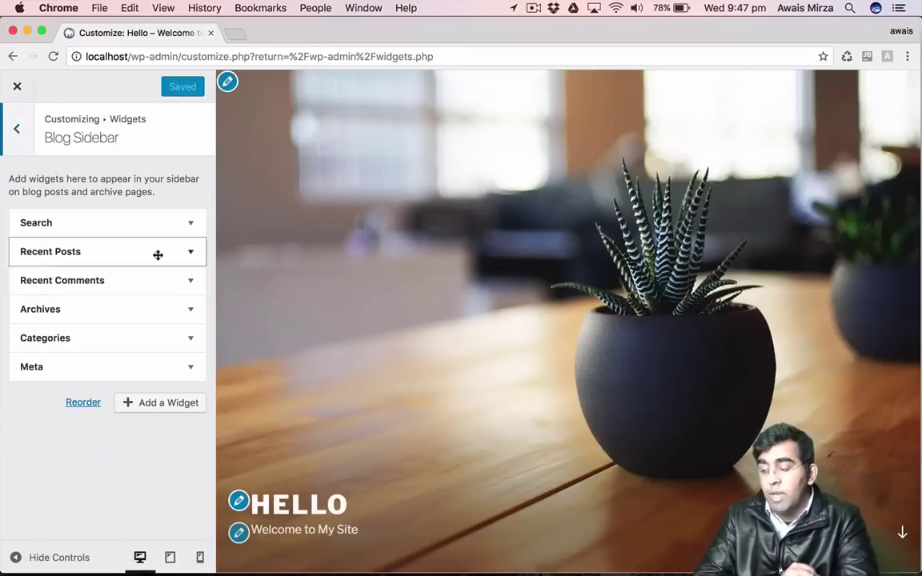
Remove the Archives widget from the Blog Sidebar and publish the change.
{"action": "scroll", "coordinate": [387, 266], "scroll_direction": "down", "scroll_amount": 3}
{"action": "scroll", "coordinate": [388, 267], "scroll_direction": "down", "scroll_amount": 5}
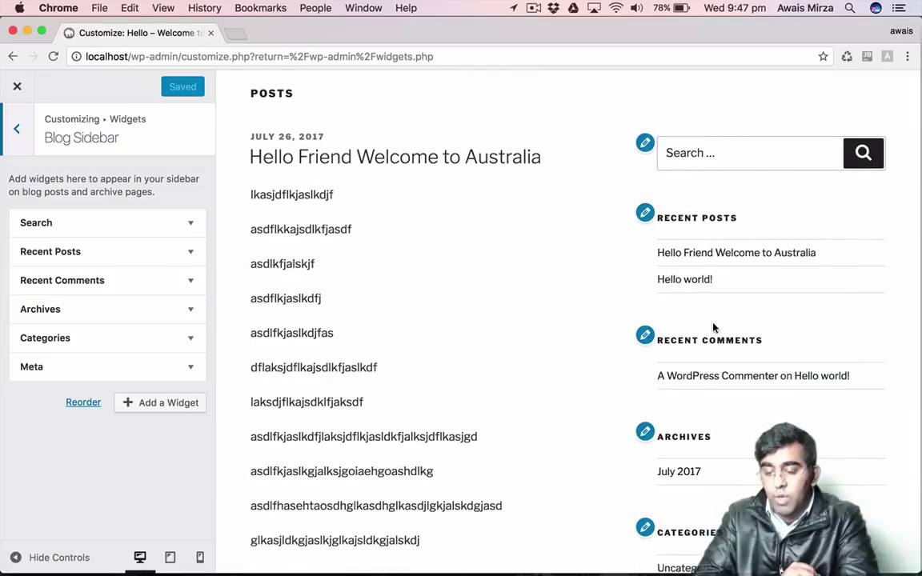
{"action": "scroll", "coordinate": [694, 345], "scroll_direction": "down", "scroll_amount": 2}
{"action": "scroll", "coordinate": [694, 345], "scroll_direction": "down", "scroll_amount": 1}
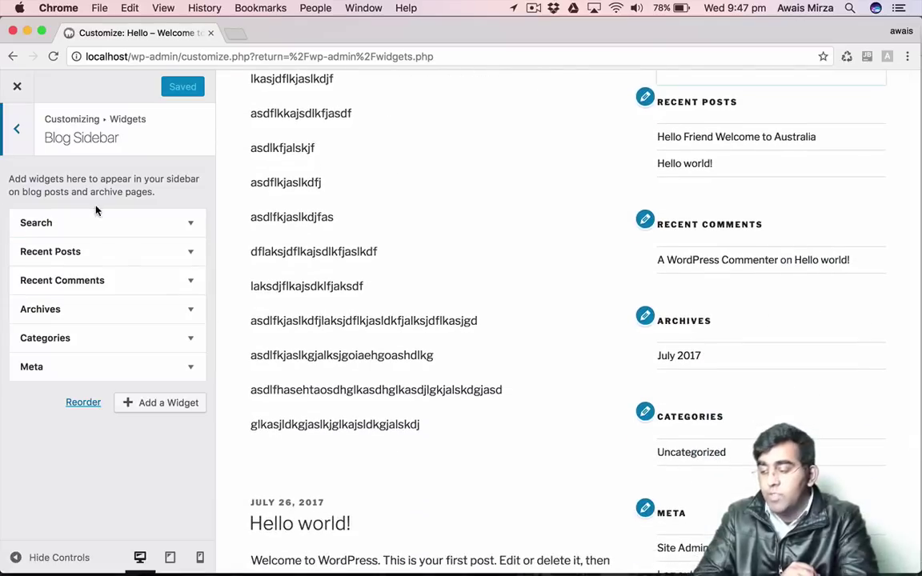
{"action": "left_click", "coordinate": [190, 308]}
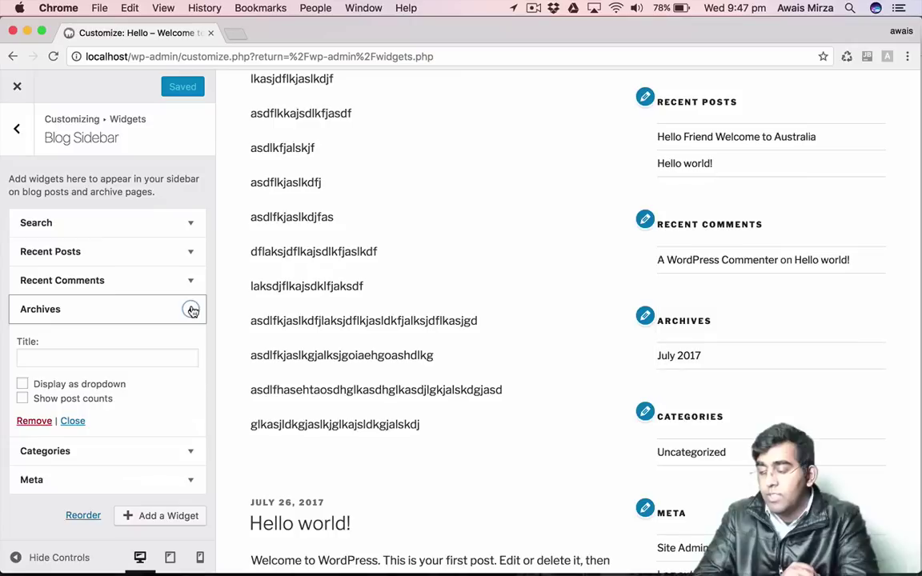
{"action": "left_click", "coordinate": [35, 422]}
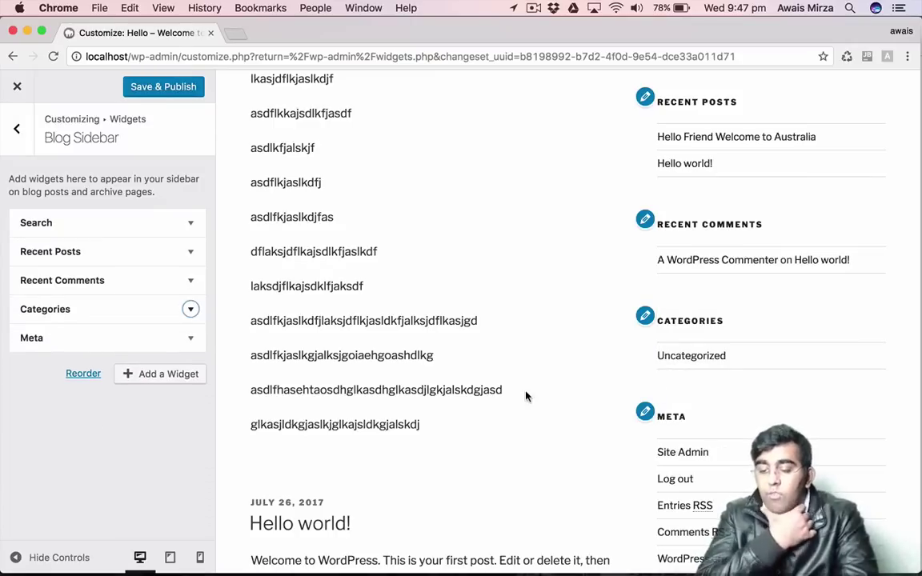
{"action": "scroll", "coordinate": [724, 302], "scroll_direction": "down", "scroll_amount": 5}
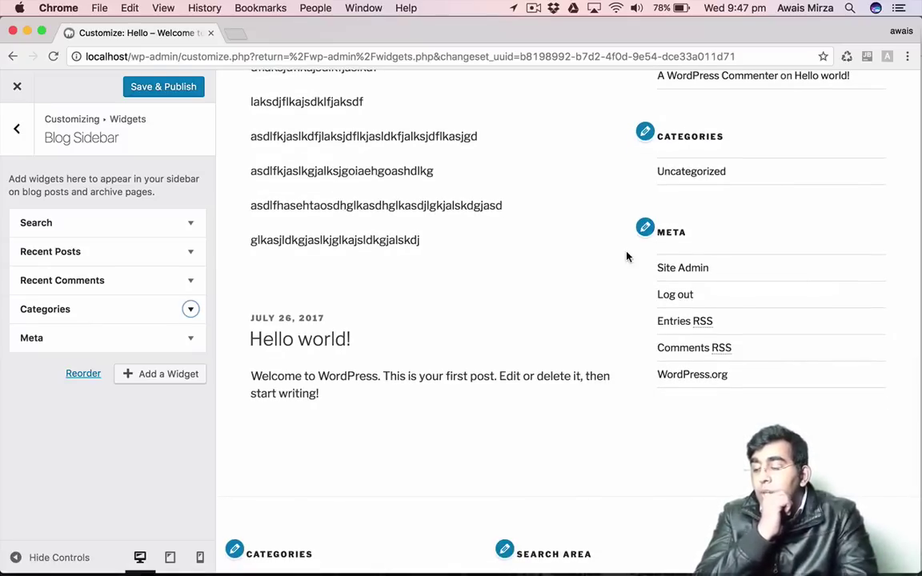
{"action": "scroll", "coordinate": [627, 256], "scroll_direction": "up", "scroll_amount": 8}
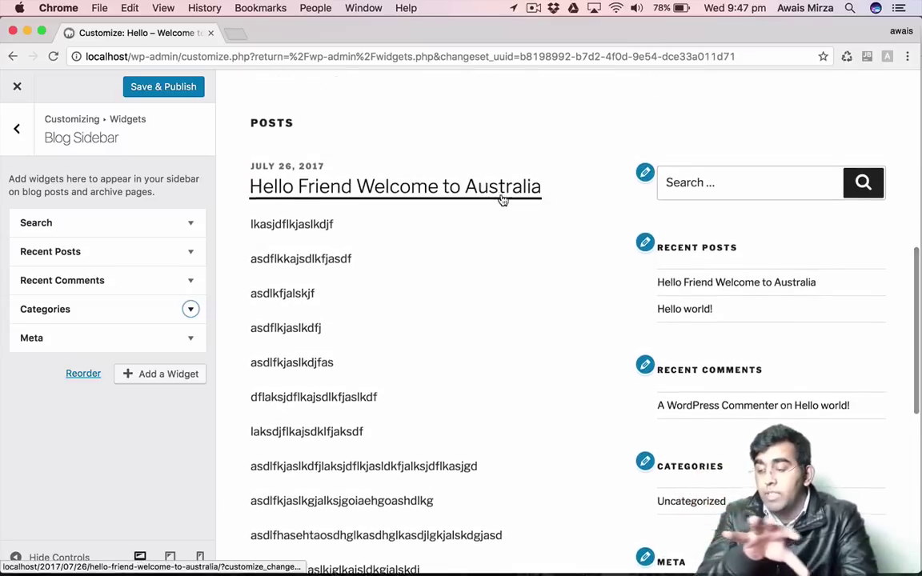
{"action": "scroll", "coordinate": [503, 200], "scroll_direction": "up", "scroll_amount": 5}
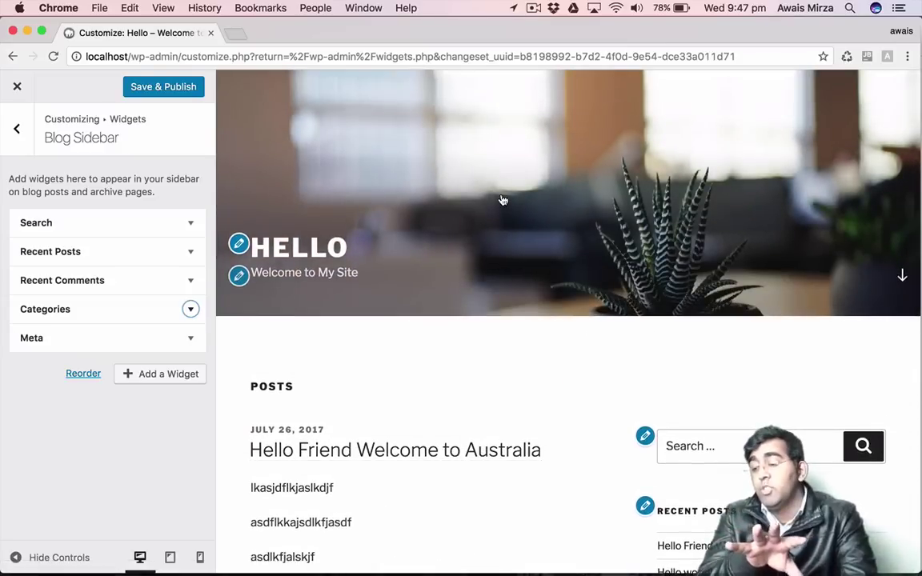
{"action": "scroll", "coordinate": [502, 200], "scroll_direction": "up", "scroll_amount": 5}
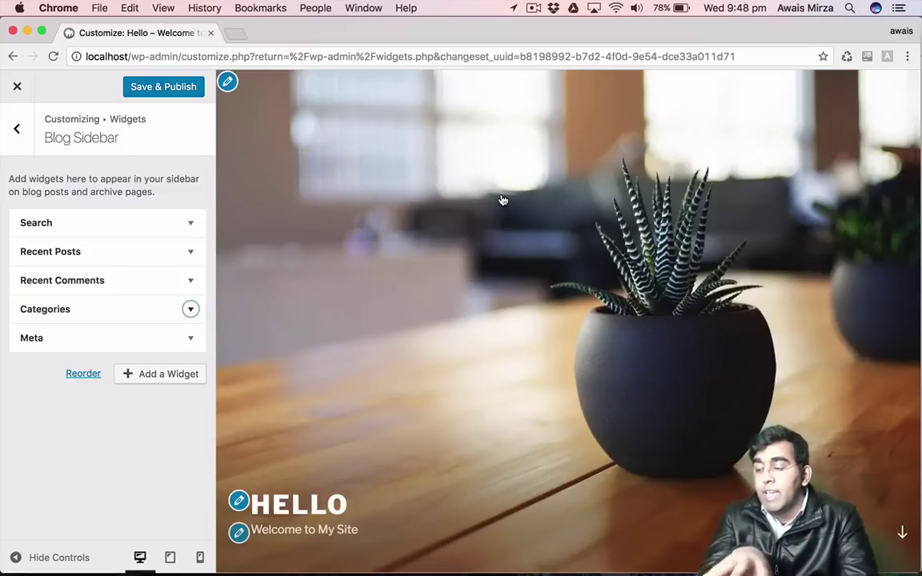
{"action": "left_click", "coordinate": [128, 88]}
Close the Customizer and go to the Appearance > Menus editor.
{"action": "left_click", "coordinate": [17, 88]}
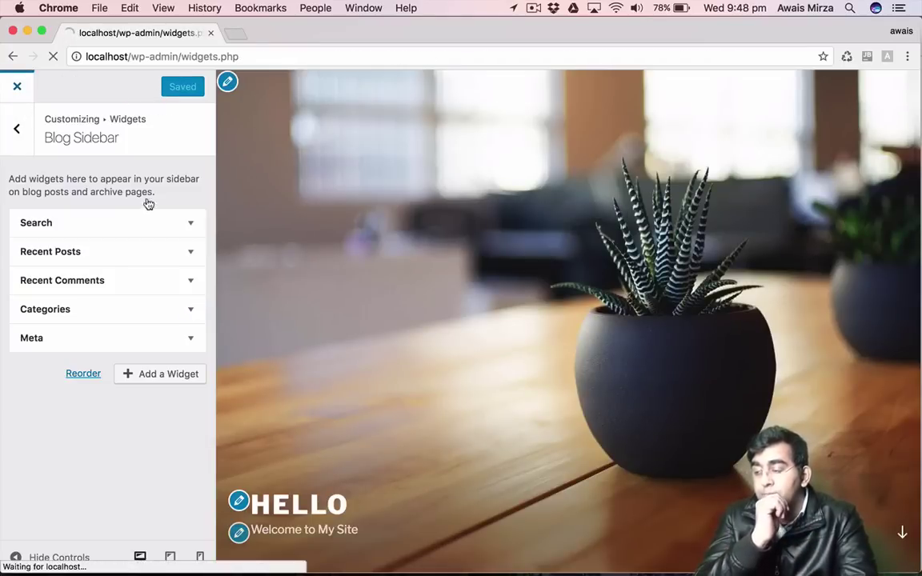
{"action": "scroll", "coordinate": [300, 253], "scroll_direction": "down", "scroll_amount": 3}
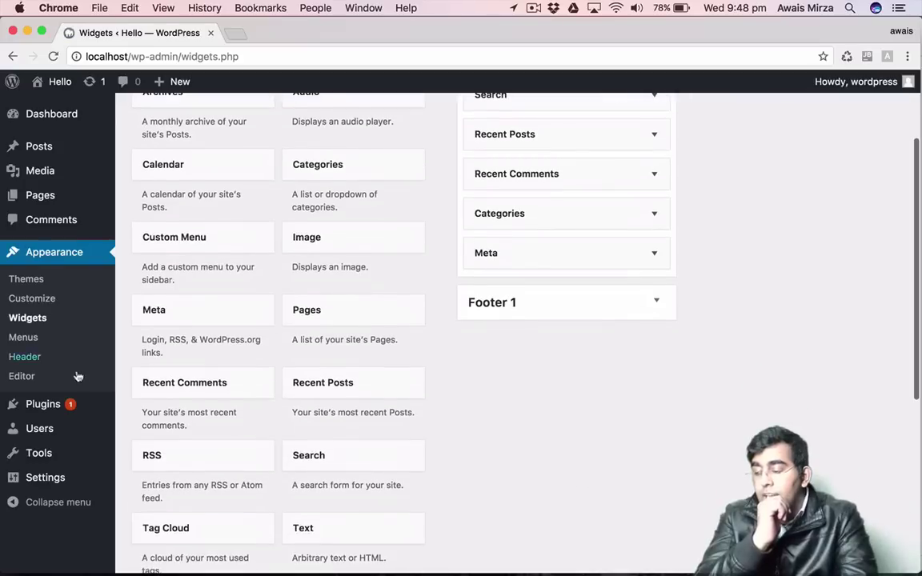
{"action": "left_click", "coordinate": [31, 338]}
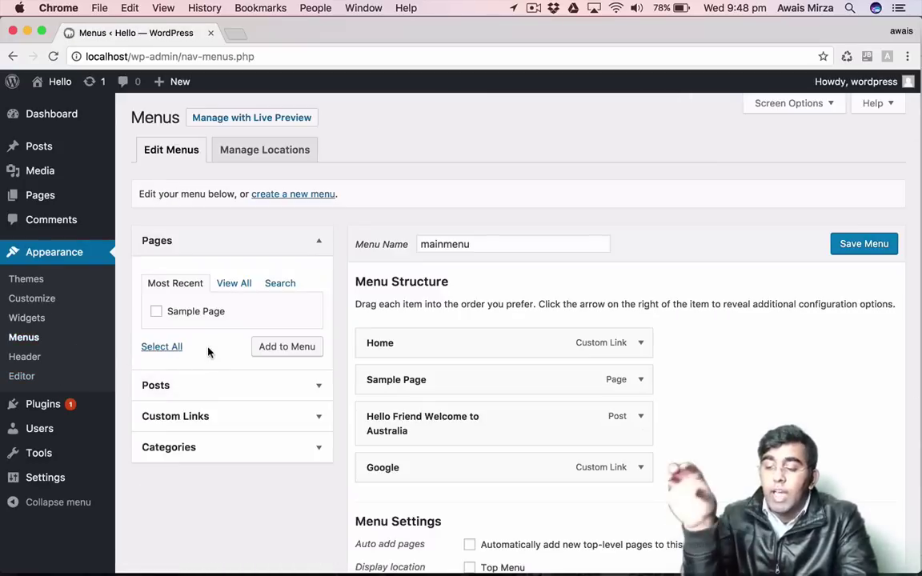
Review the mainmenu structure, ticking then unticking the Top Menu location.
{"action": "scroll", "coordinate": [393, 314], "scroll_direction": "down", "scroll_amount": 3}
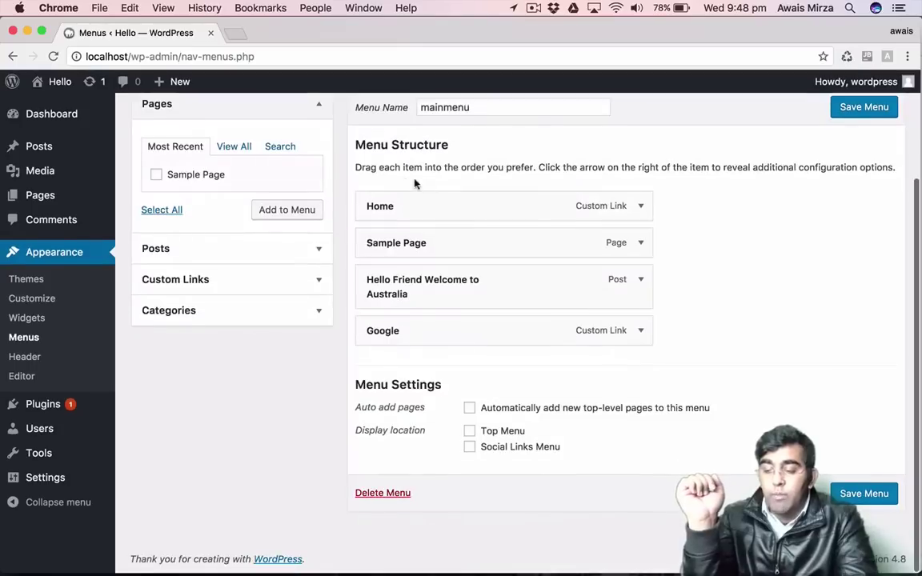
{"action": "left_click_drag", "start_coordinate": [366, 145], "coordinate": [526, 152]}
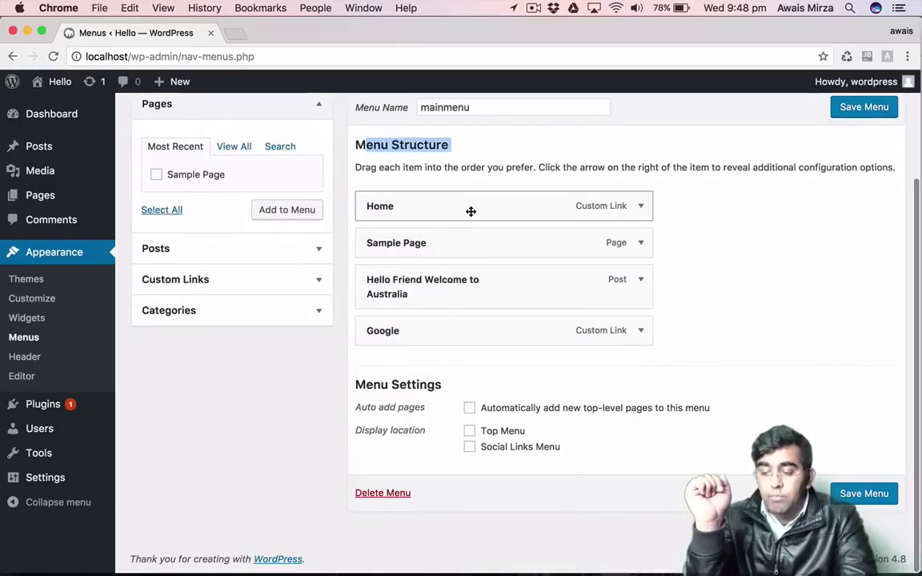
{"action": "scroll", "coordinate": [469, 213], "scroll_direction": "up", "scroll_amount": 1}
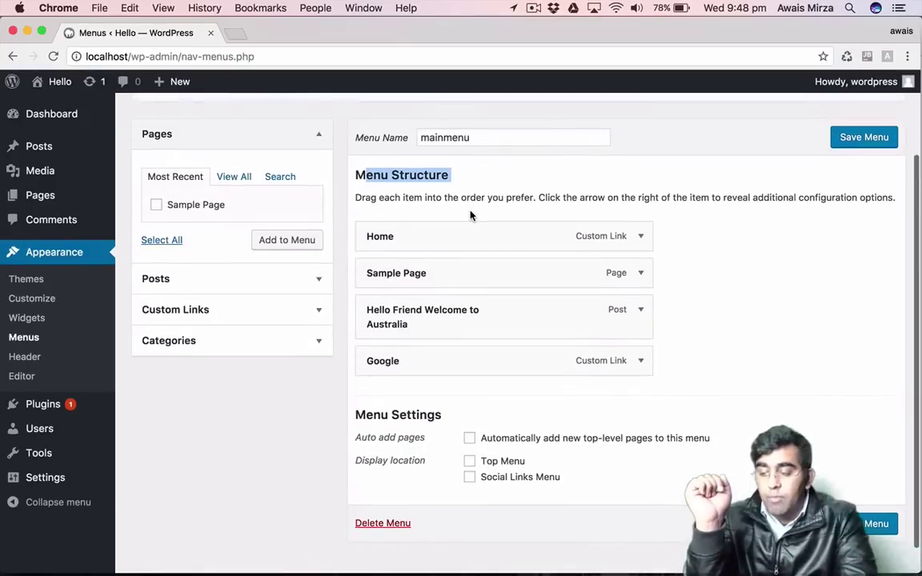
{"action": "left_click", "coordinate": [502, 464]}
{"action": "left_click", "coordinate": [516, 464]}
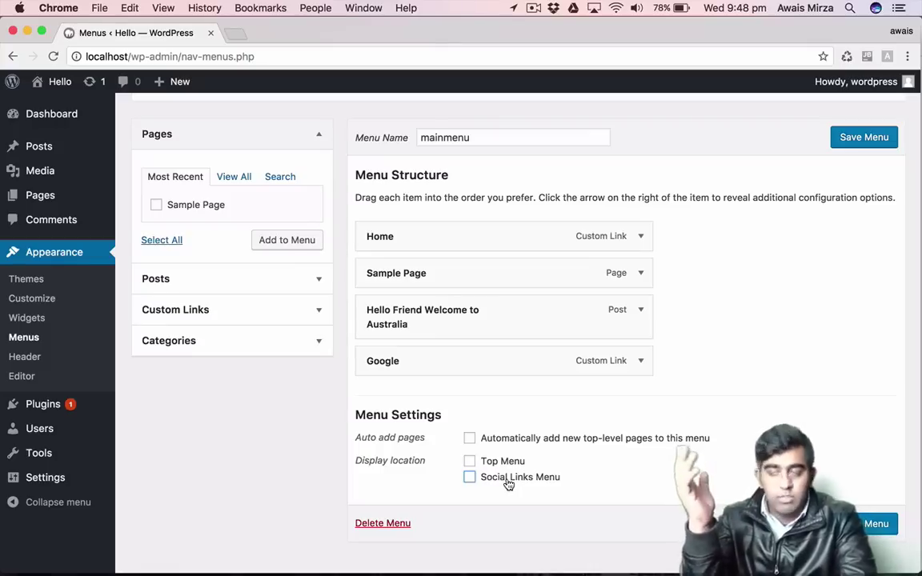
Leave the Menus page unsaved for Plugins, then open the Add New plugins page.
{"action": "left_click", "coordinate": [45, 412]}
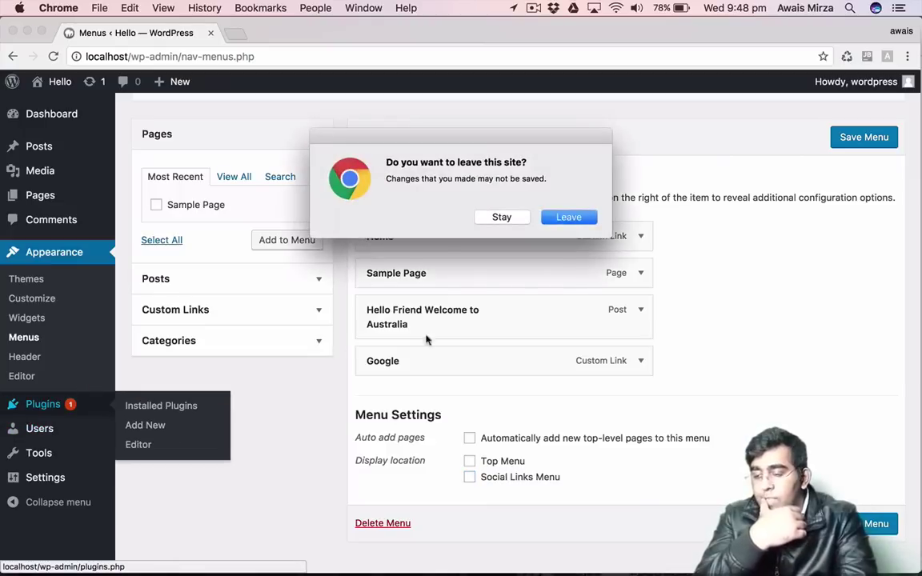
{"action": "left_click", "coordinate": [570, 219]}
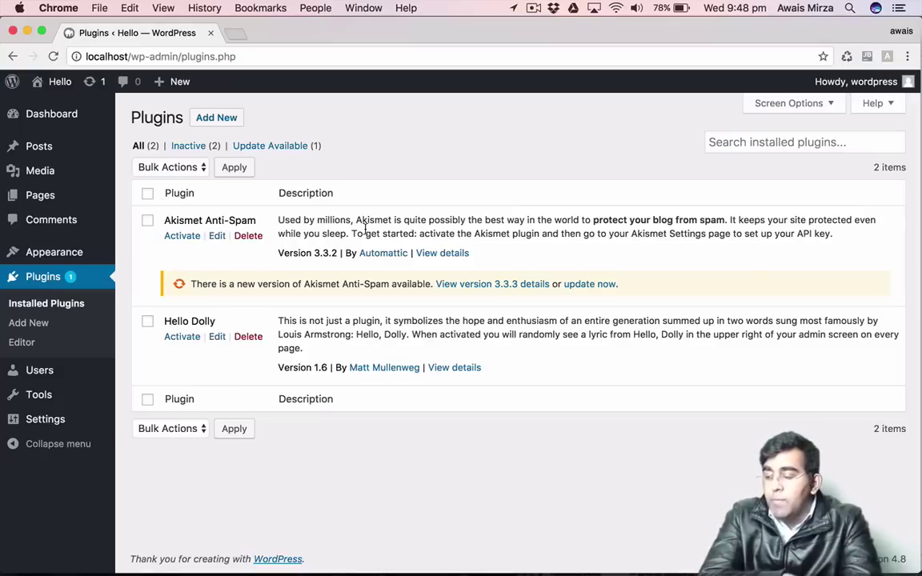
{"action": "left_click_drag", "start_coordinate": [173, 220], "coordinate": [288, 222]}
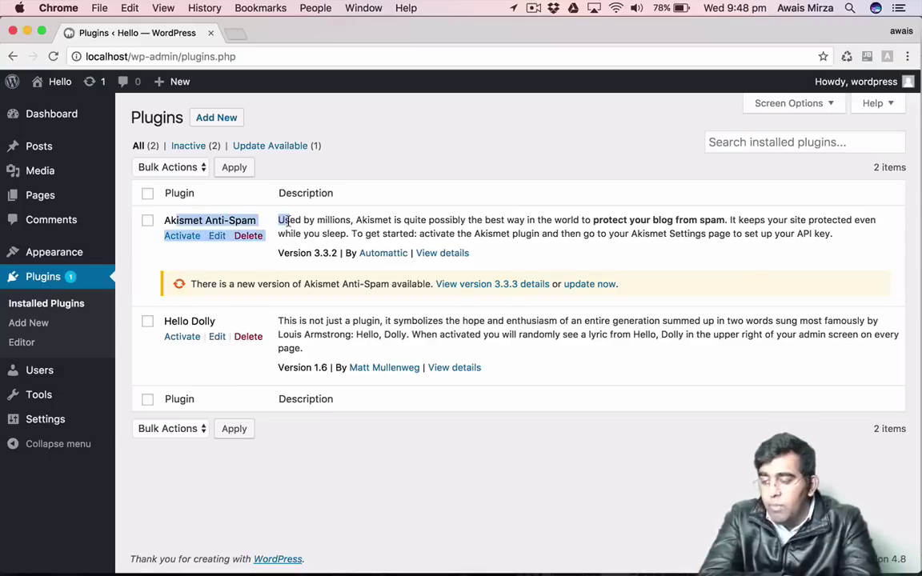
{"action": "left_click", "coordinate": [345, 230]}
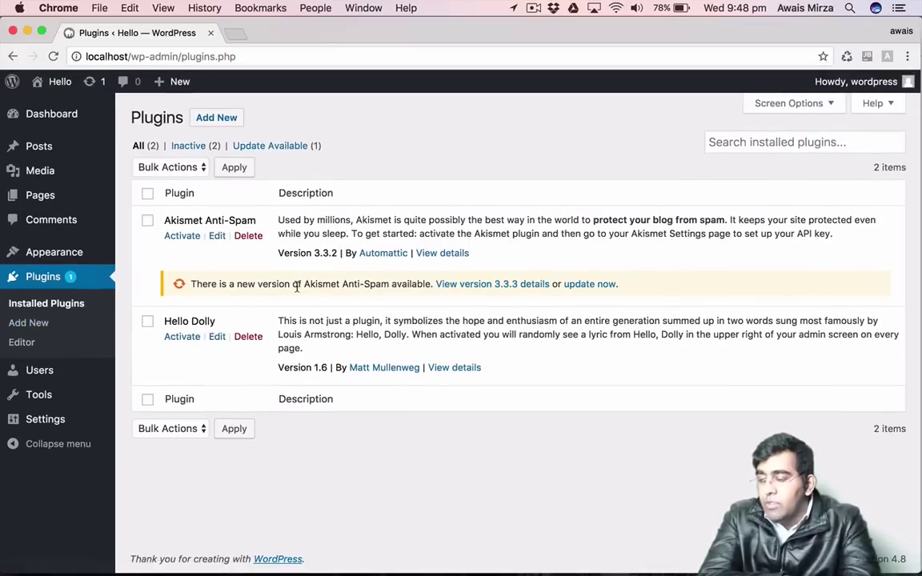
{"action": "left_click", "coordinate": [225, 123]}
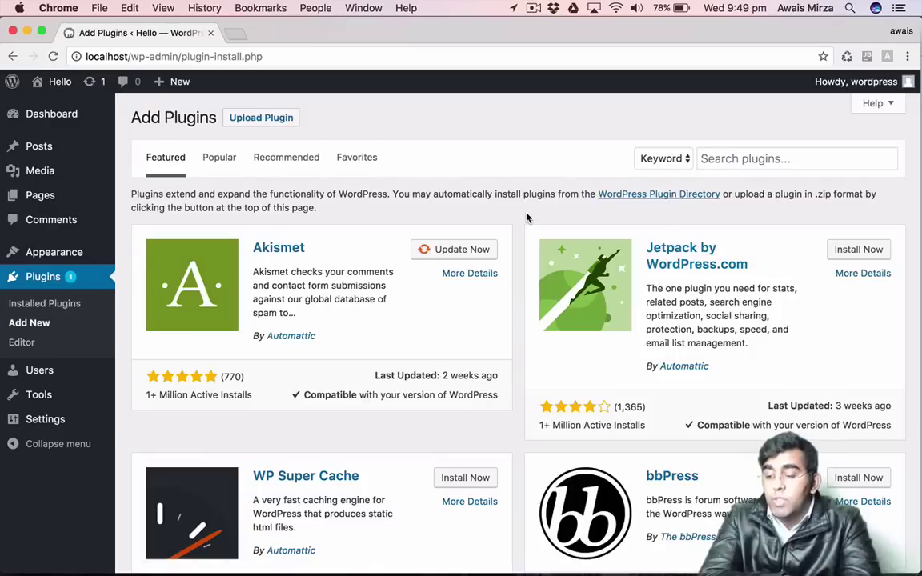
{"action": "scroll", "coordinate": [527, 217], "scroll_direction": "down", "scroll_amount": 10}
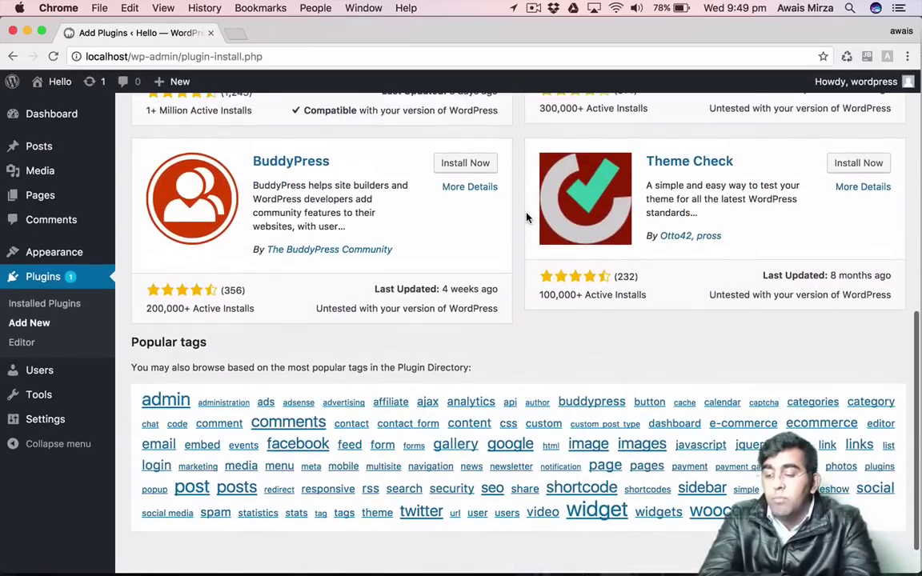
{"action": "scroll", "coordinate": [527, 217], "scroll_direction": "up", "scroll_amount": 5}
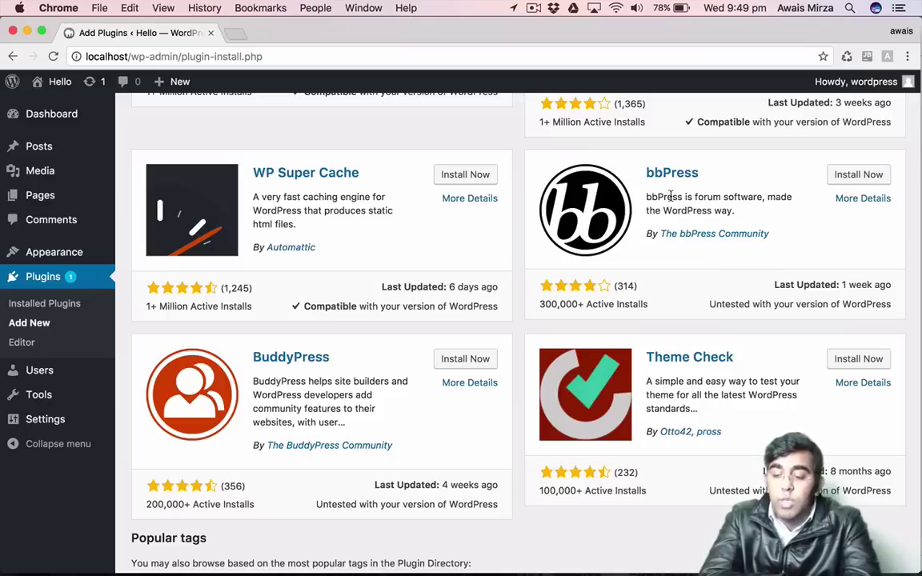
{"action": "scroll", "coordinate": [664, 193], "scroll_direction": "up", "scroll_amount": 5}
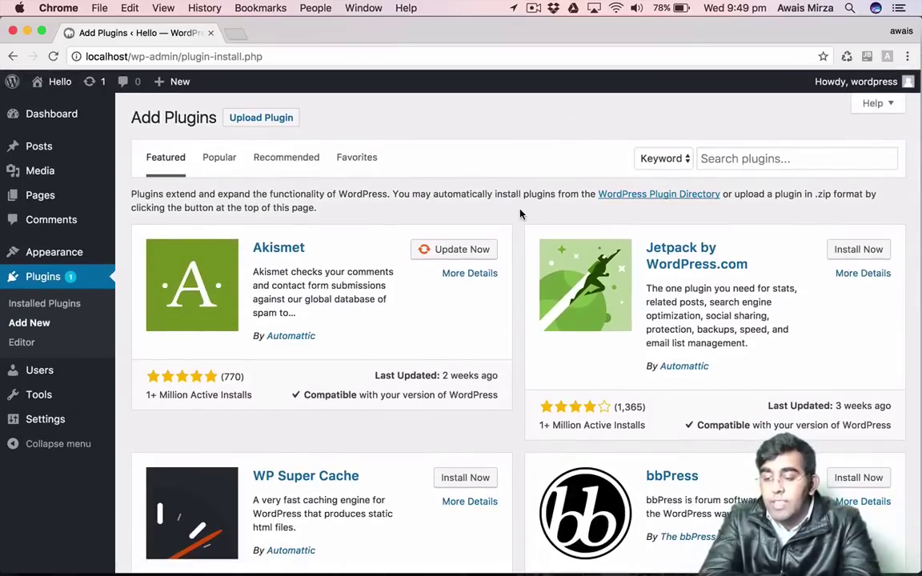
Search the plugin directory for 'contact'.
{"action": "left_click", "coordinate": [754, 158]}
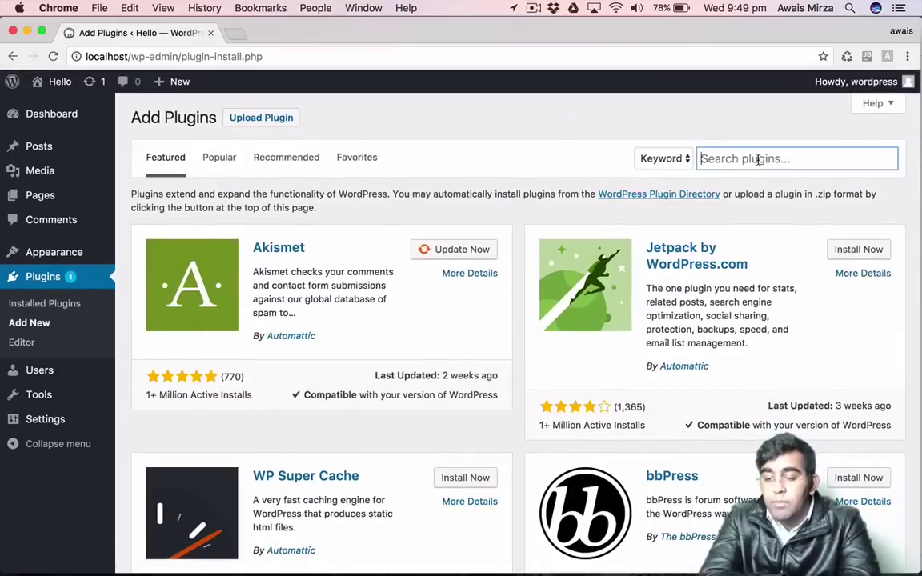
{"action": "type", "text": "cont"}
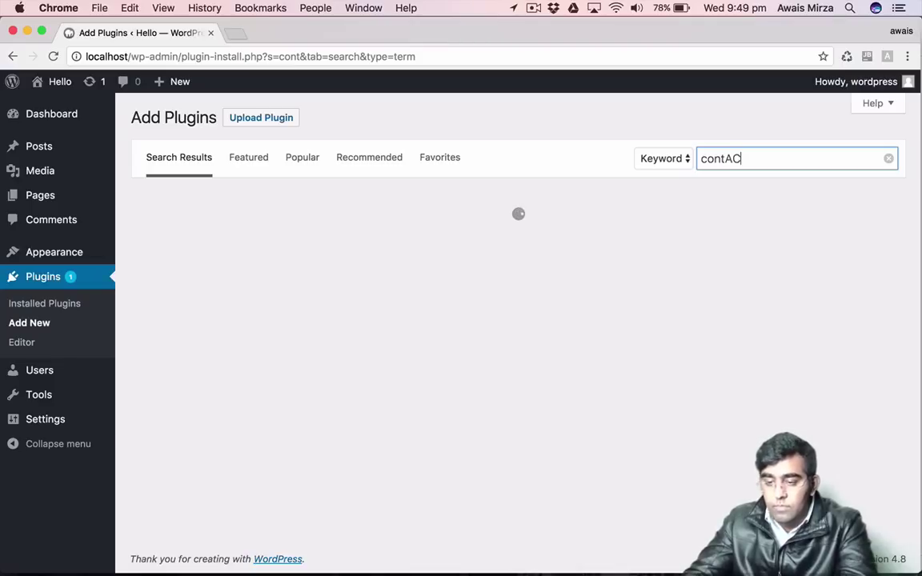
{"action": "key", "text": "BackSpace"}
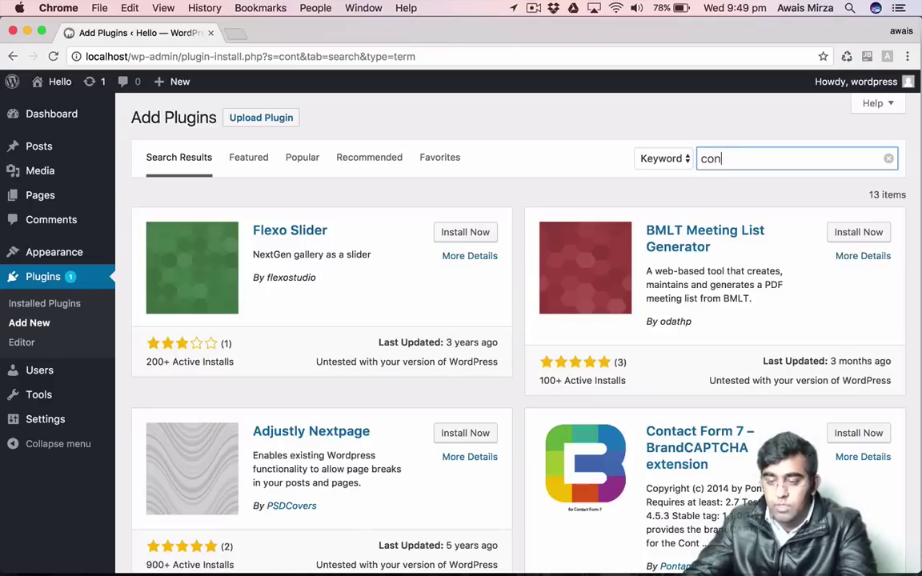
{"action": "type", "text": "ac"}
{"action": "key", "text": "BackSpace"}
{"action": "key", "text": "BackSpace"}
{"action": "type", "text": "tact"}
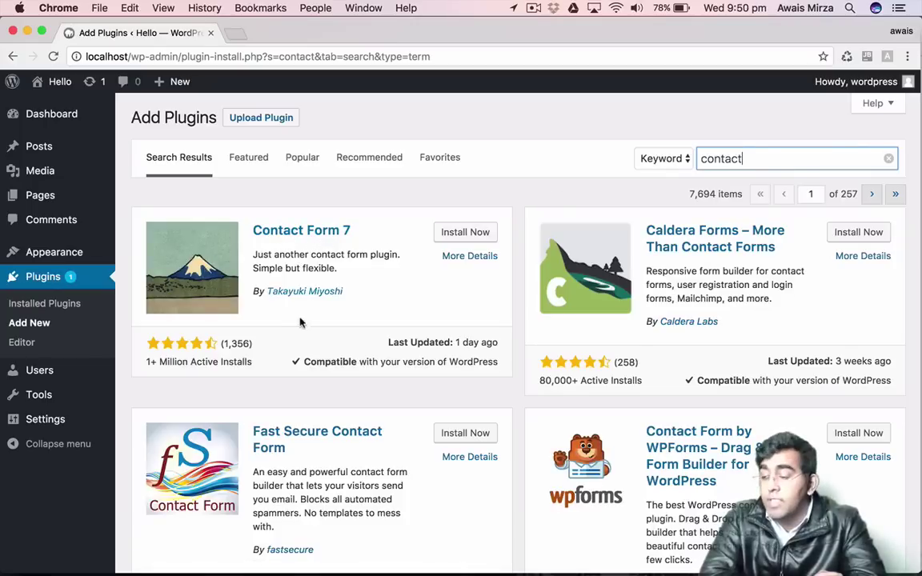
Review Contact Form 7's details and install it.
{"action": "left_click", "coordinate": [144, 365]}
{"action": "left_click_drag", "start_coordinate": [145, 365], "coordinate": [318, 355]}
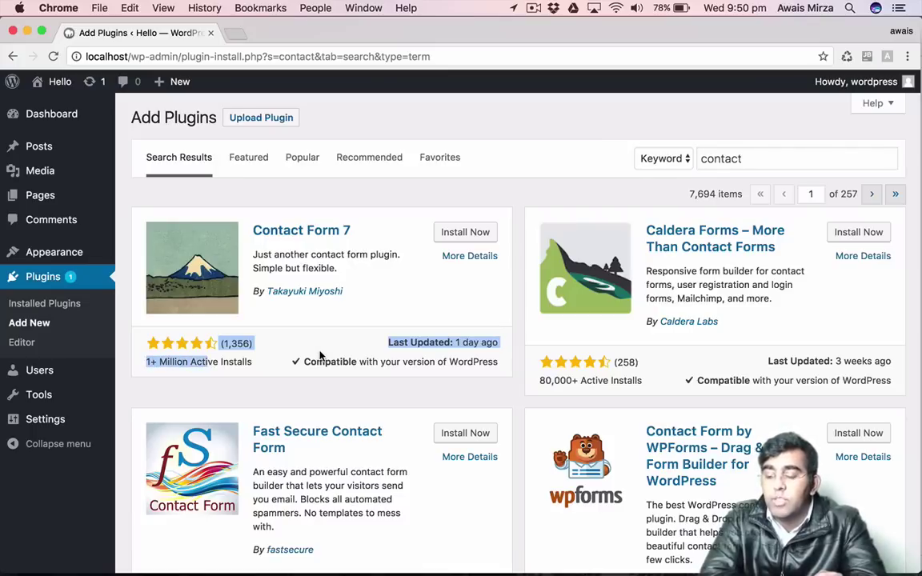
{"action": "left_click", "coordinate": [514, 283]}
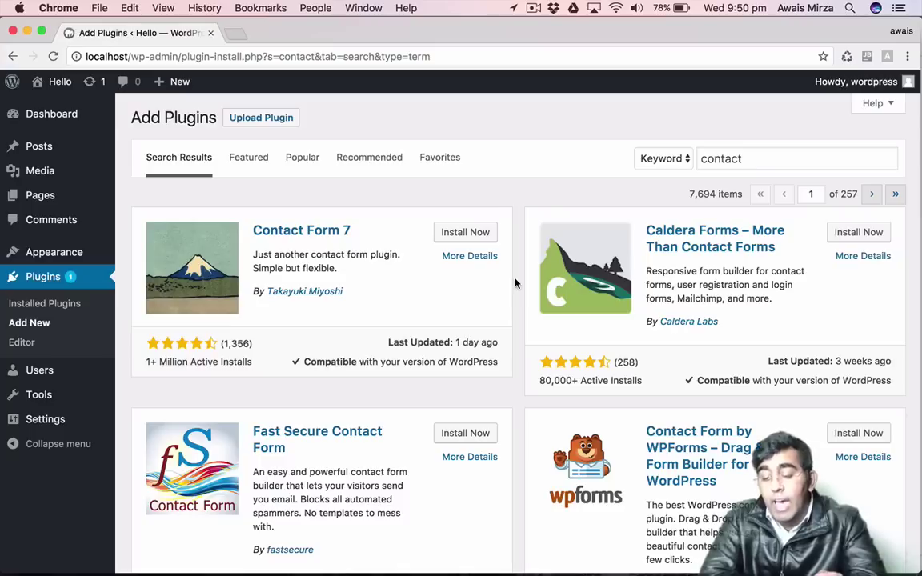
{"action": "left_click", "coordinate": [480, 233]}
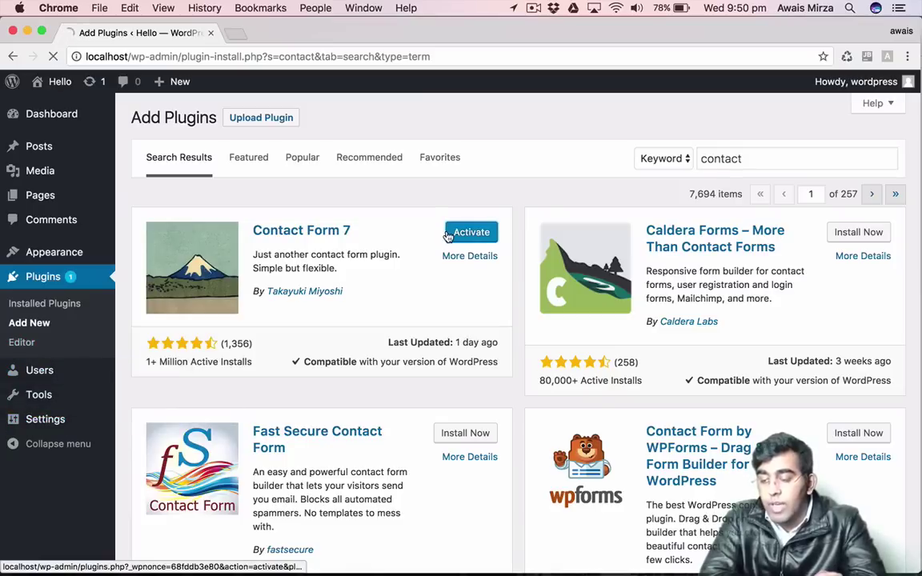
Activate Contact Form 7 and return to the Dashboard, locating the new Contact menu.
{"action": "left_click", "coordinate": [449, 235]}
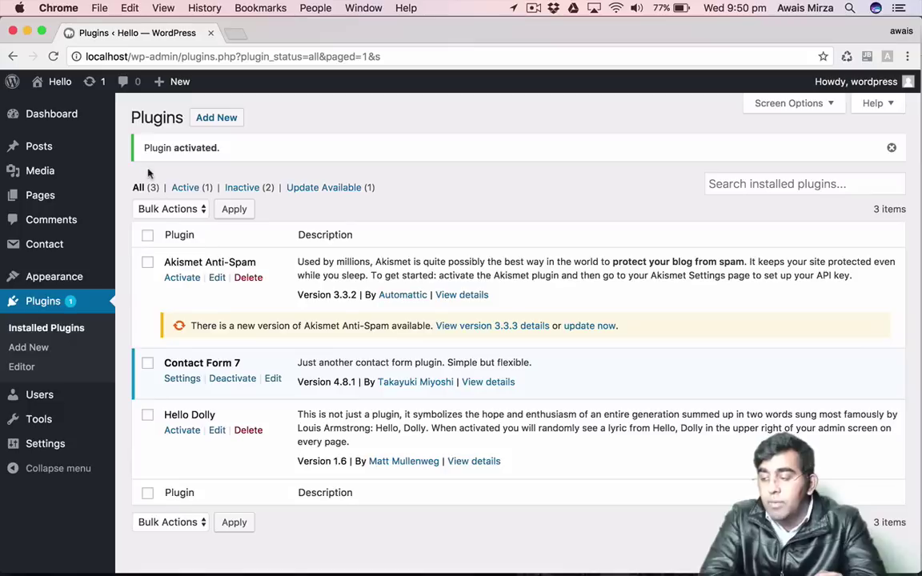
{"action": "left_click", "coordinate": [43, 130]}
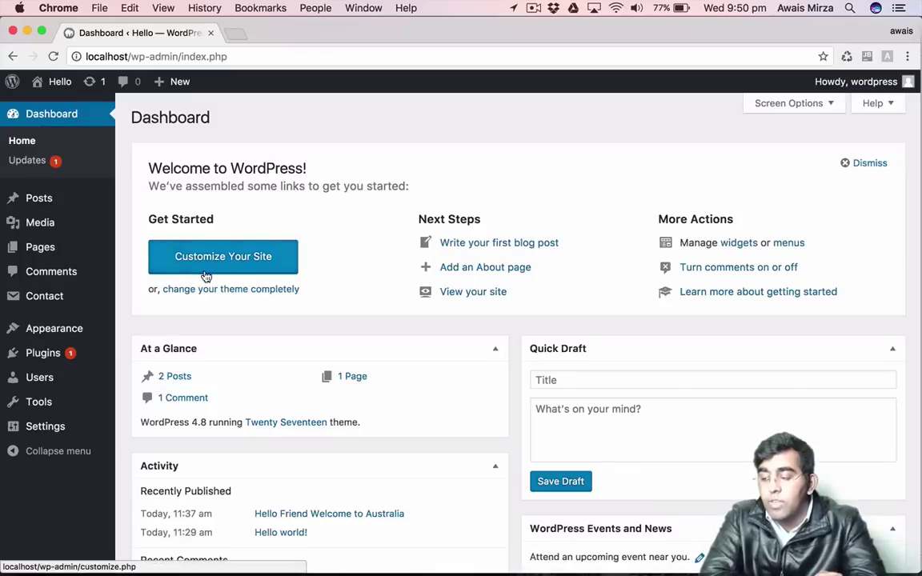
{"action": "mouse_move", "coordinate": [40, 298]}
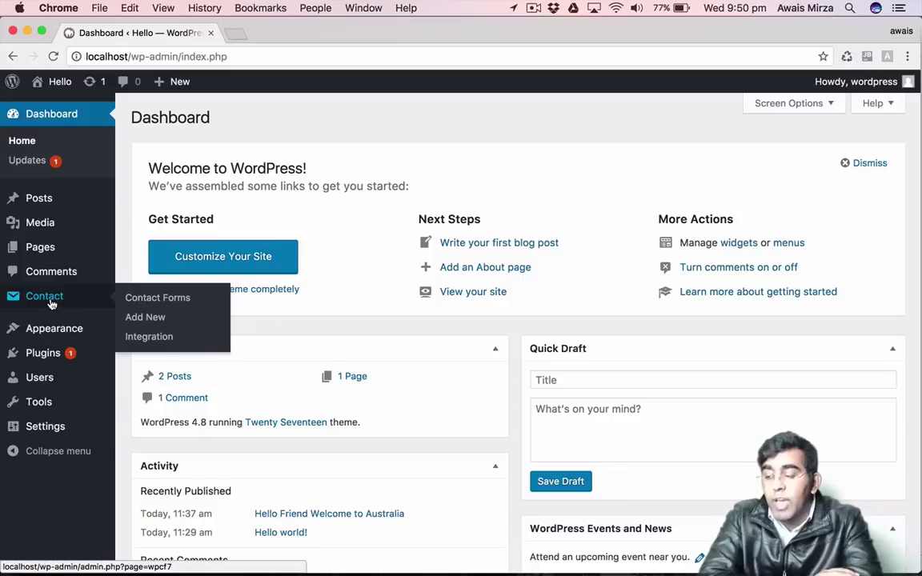
Copy the Contact form 1 shortcode from Contact Forms, then open the Pages list.
{"action": "left_click", "coordinate": [159, 303]}
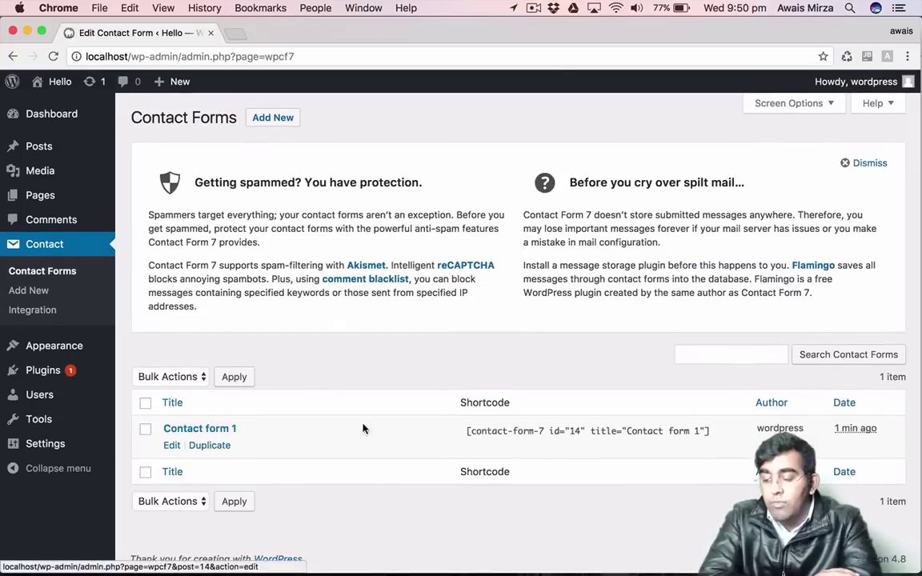
{"action": "left_click", "coordinate": [513, 432]}
{"action": "key", "text": "super+c"}
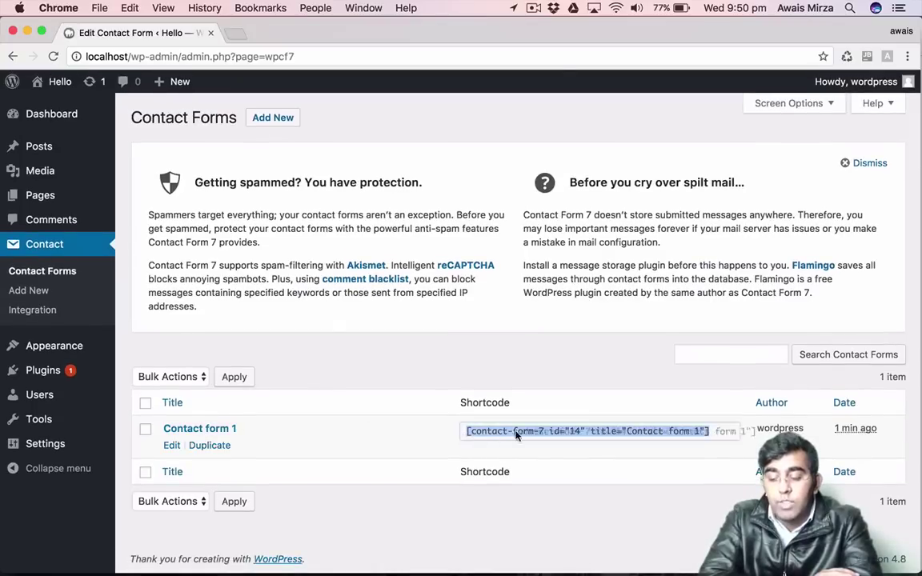
{"action": "right_click", "coordinate": [571, 436]}
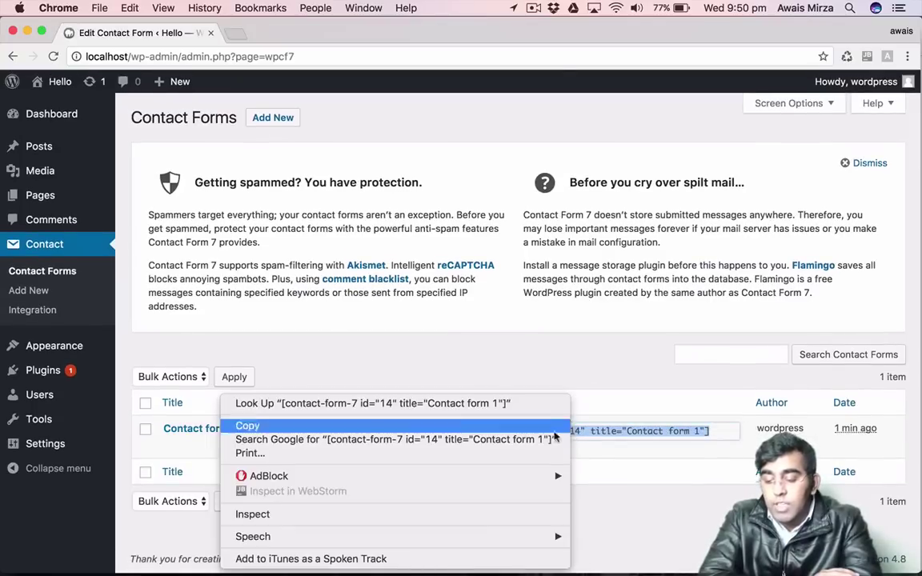
{"action": "left_click", "coordinate": [353, 432]}
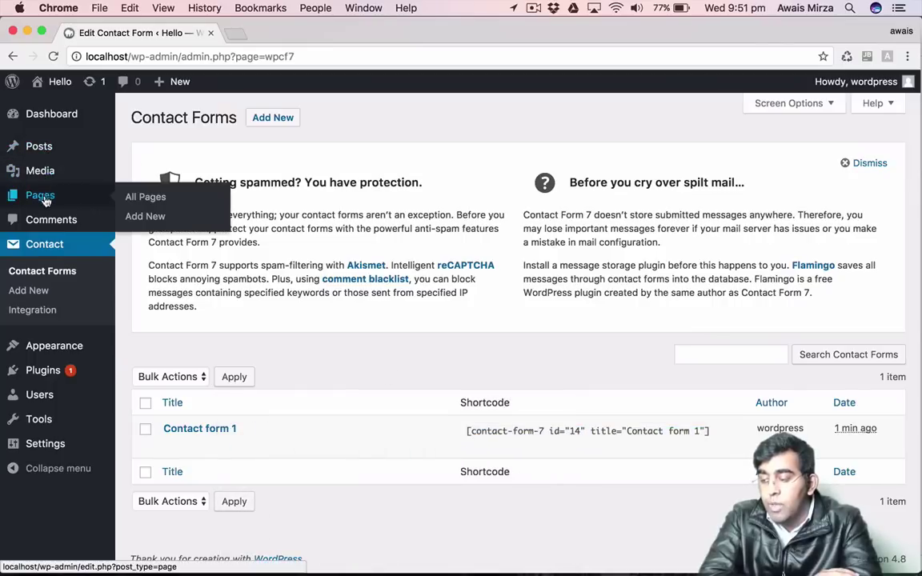
{"action": "left_click", "coordinate": [39, 195]}
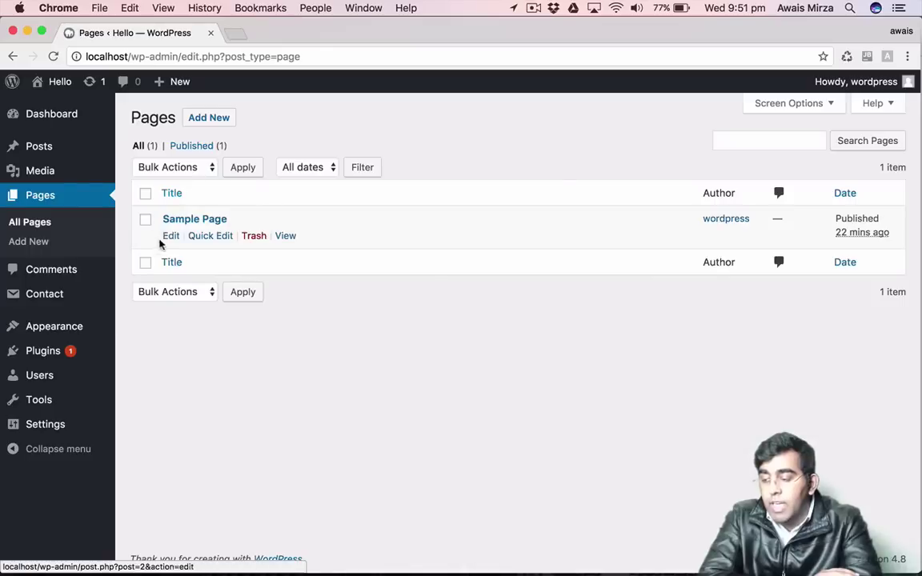
Create a page titled 'Contact Us' with the Contact form 1 shortcode as its body, and publish it.
{"action": "left_click", "coordinate": [209, 117]}
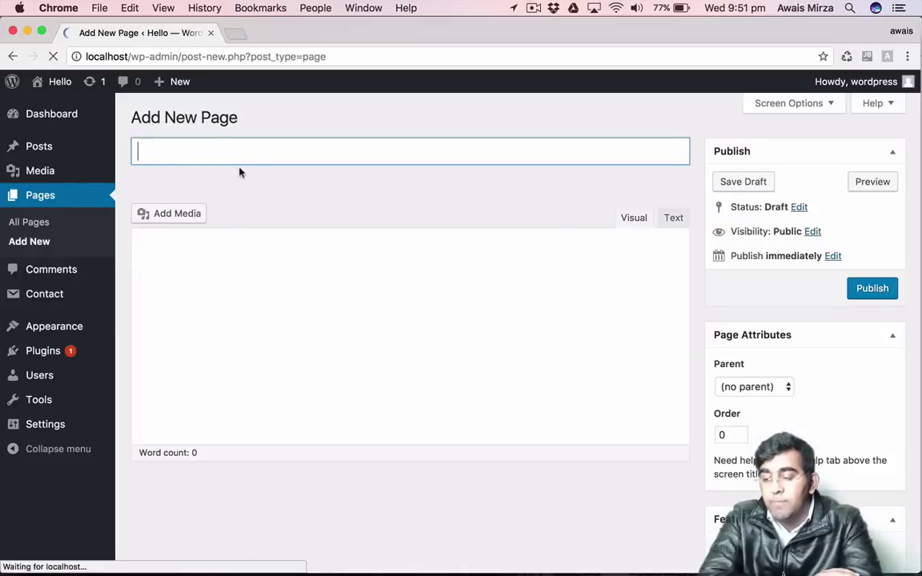
{"action": "type", "text": "Contact Us"}
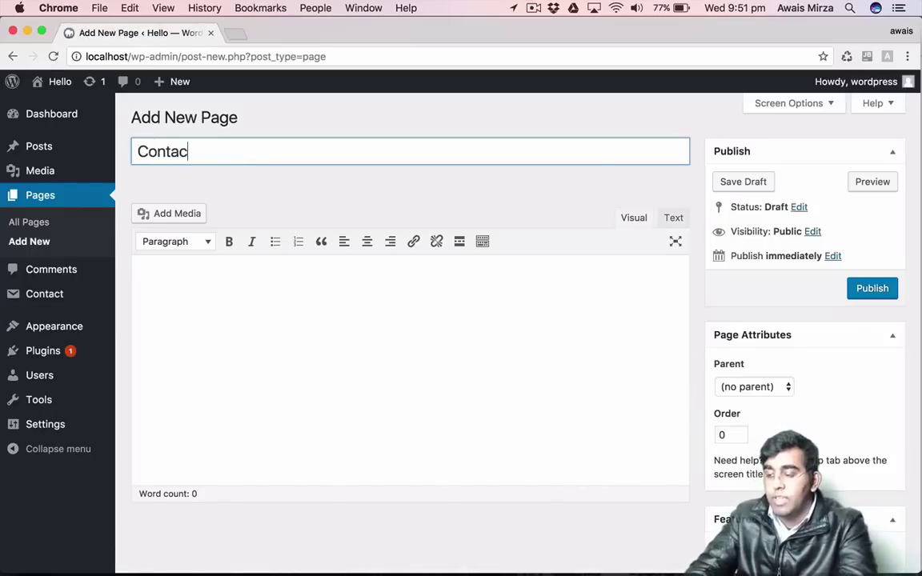
{"action": "left_click", "coordinate": [215, 291]}
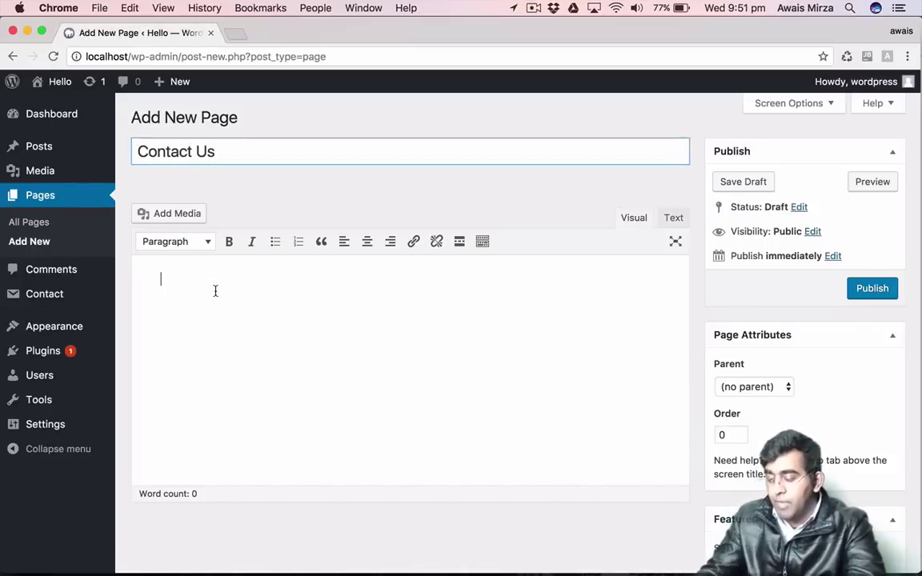
{"action": "key", "text": "super+v"}
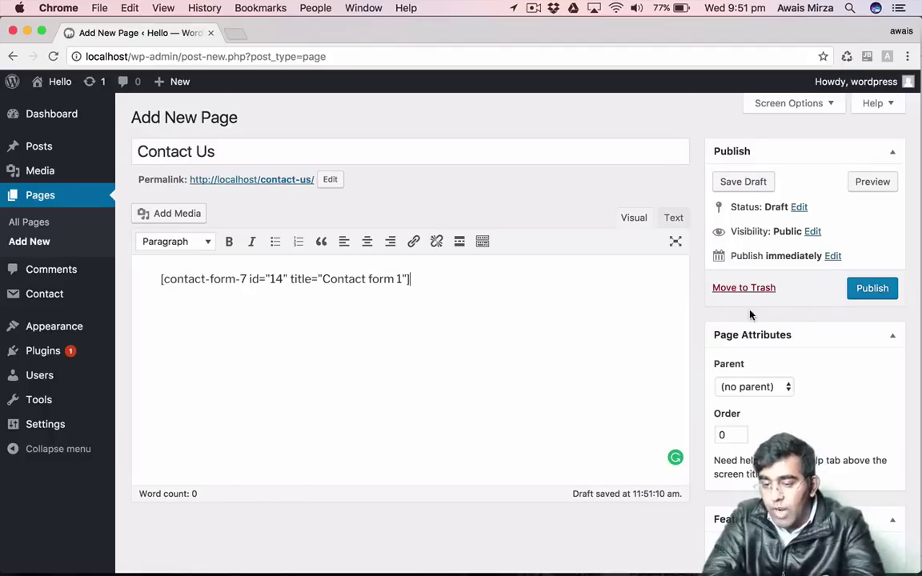
{"action": "left_click", "coordinate": [872, 288]}
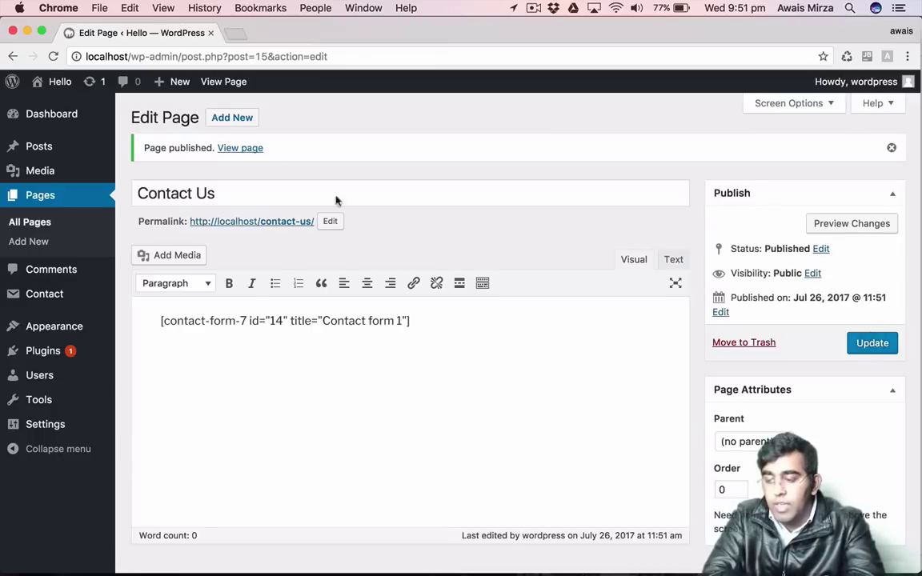
Preview the Contact Us page and try its Your Name, Your Email and Your Message fields.
{"action": "left_click", "coordinate": [867, 233]}
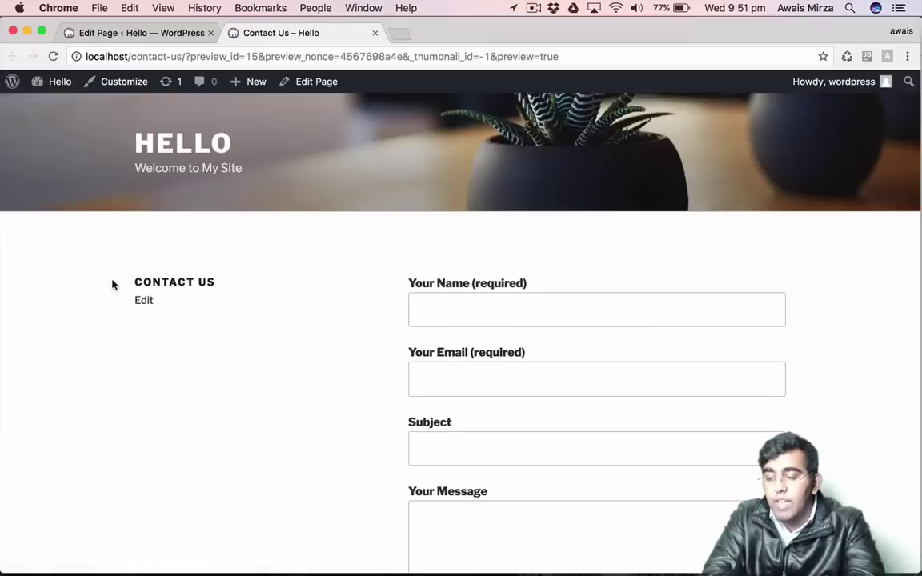
{"action": "scroll", "coordinate": [112, 285], "scroll_direction": "down", "scroll_amount": 5}
{"action": "scroll", "coordinate": [327, 274], "scroll_direction": "up", "scroll_amount": 2}
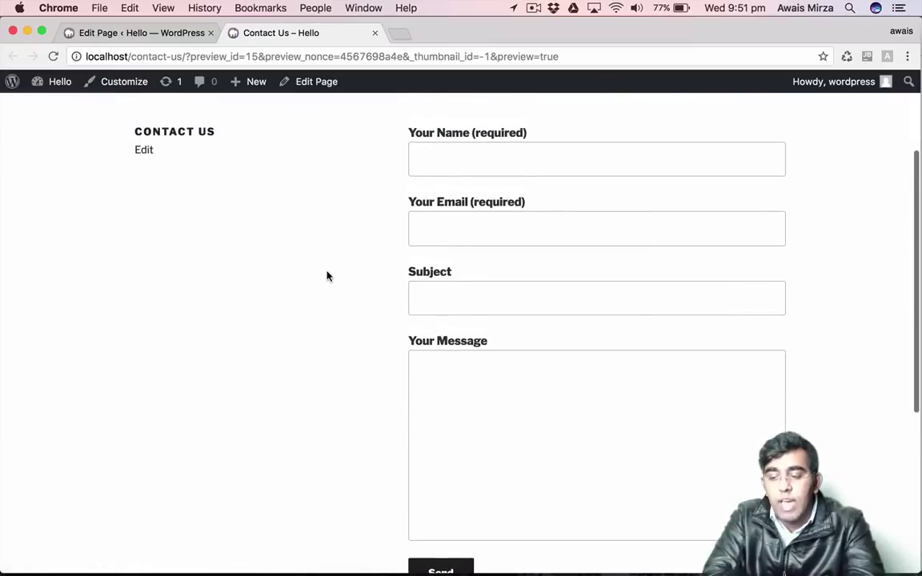
{"action": "left_click", "coordinate": [554, 162]}
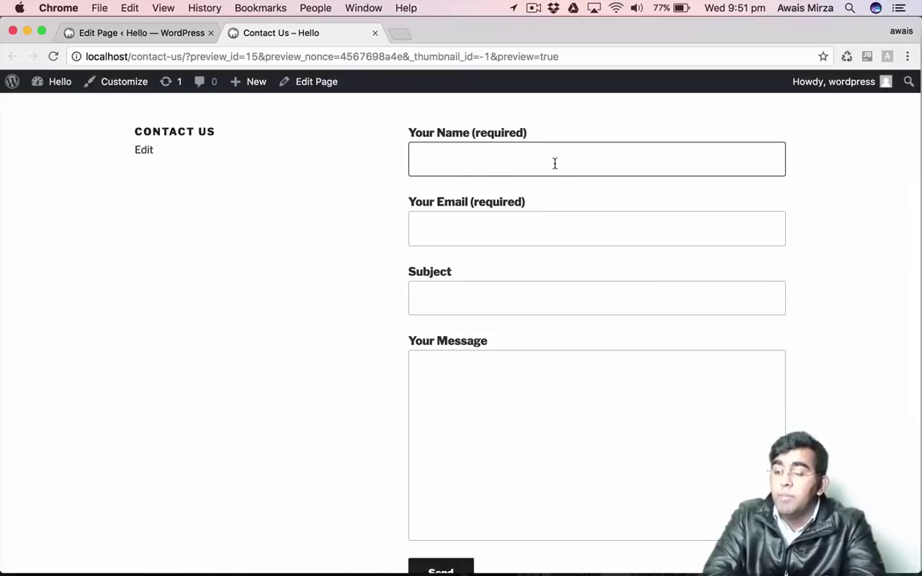
{"action": "left_click", "coordinate": [506, 235]}
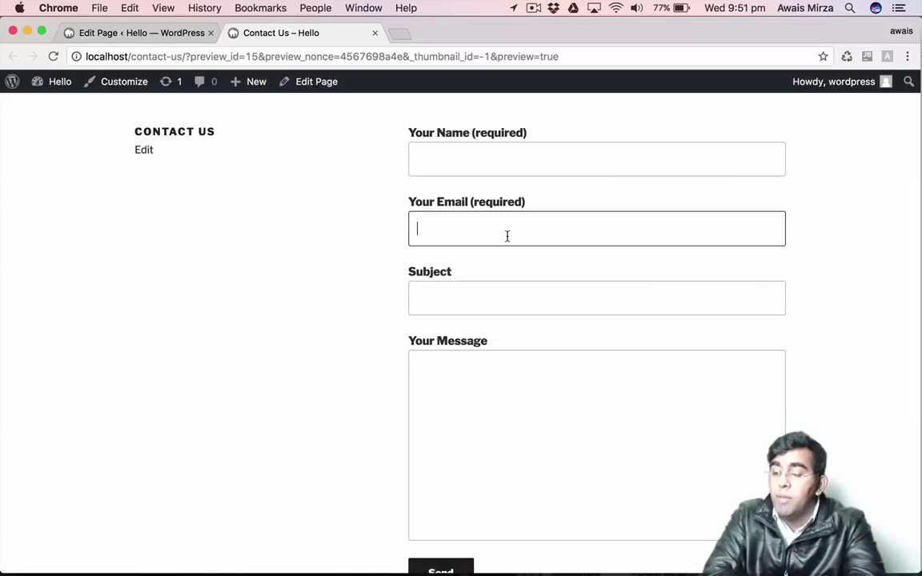
{"action": "left_click", "coordinate": [475, 391]}
{"action": "scroll", "coordinate": [476, 391], "scroll_direction": "down", "scroll_amount": 3}
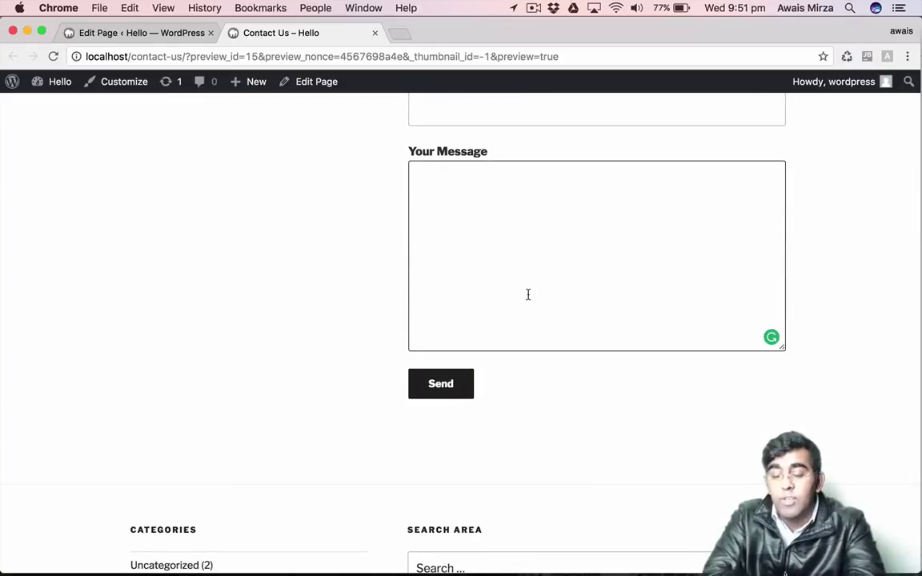
Return to the page editor, then open Contact > Contact Forms to see Contact form 1.
{"action": "left_click", "coordinate": [168, 38]}
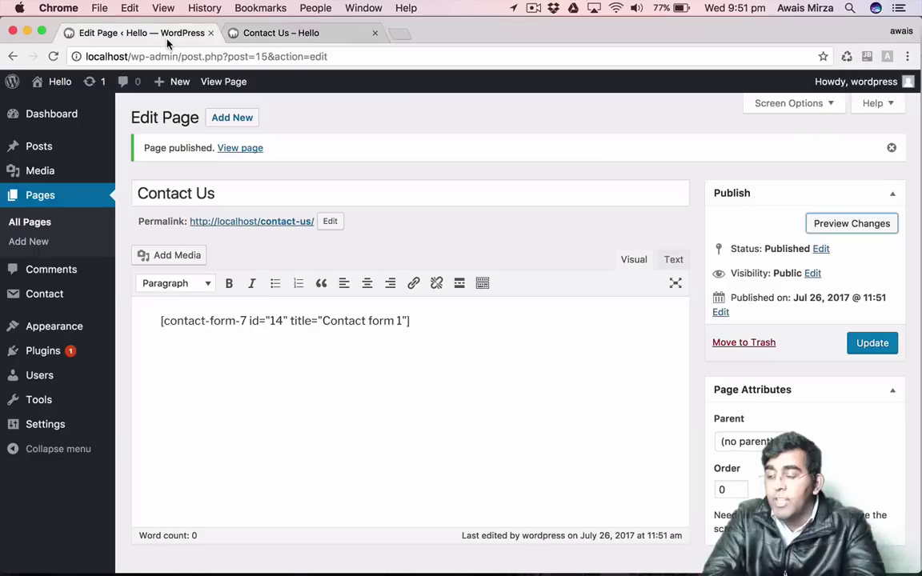
{"action": "left_click", "coordinate": [231, 246]}
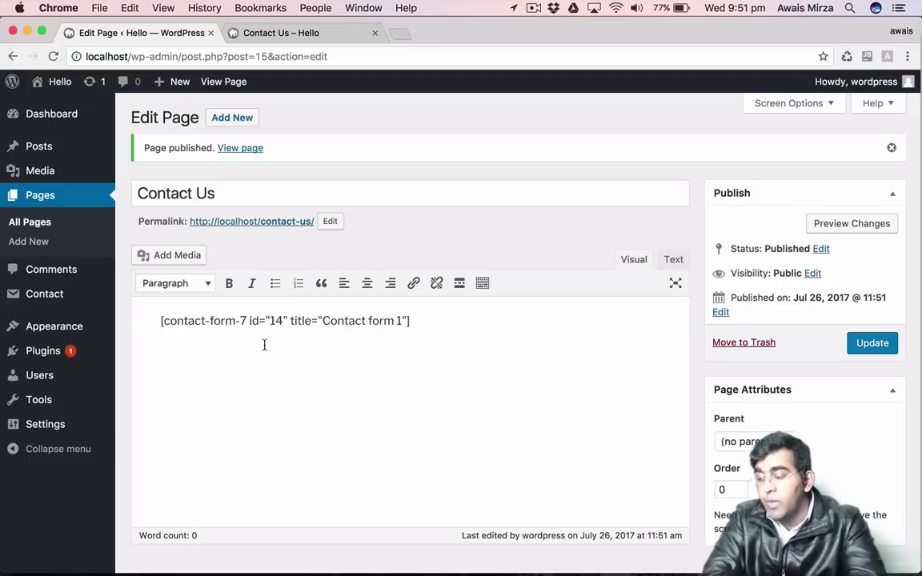
{"action": "mouse_move", "coordinate": [58, 302]}
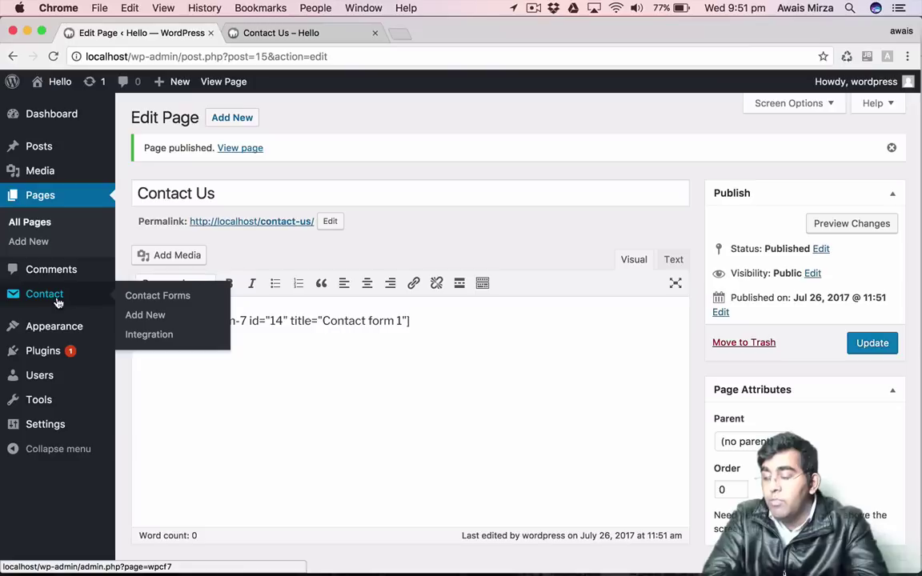
{"action": "left_click", "coordinate": [159, 299]}
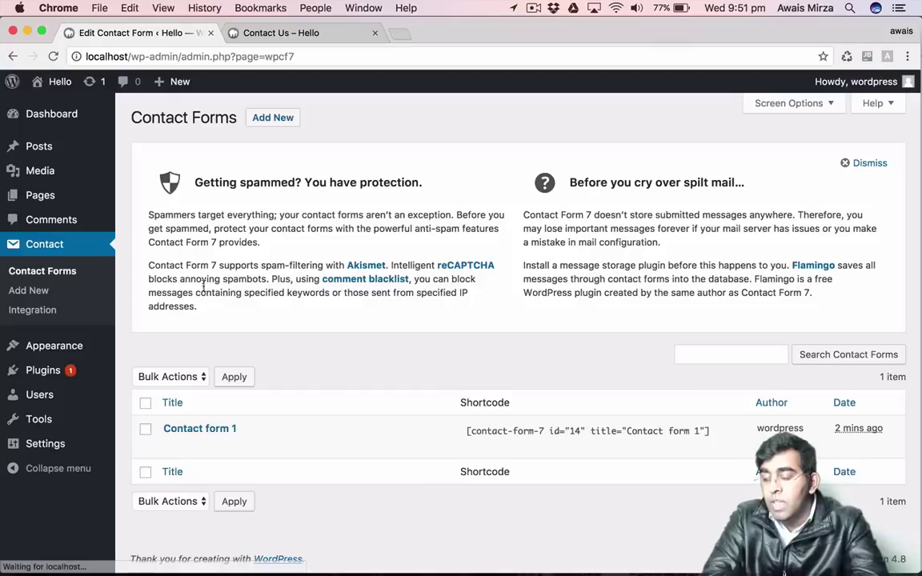
Open Contact form 1 and select parts of its form template text.
{"action": "left_click", "coordinate": [213, 430]}
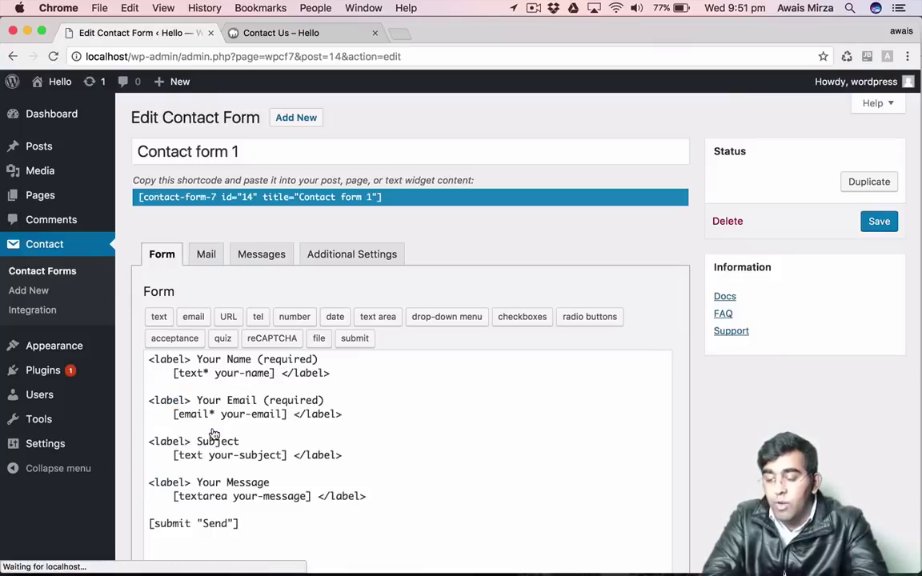
{"action": "scroll", "coordinate": [408, 329], "scroll_direction": "down", "scroll_amount": 3}
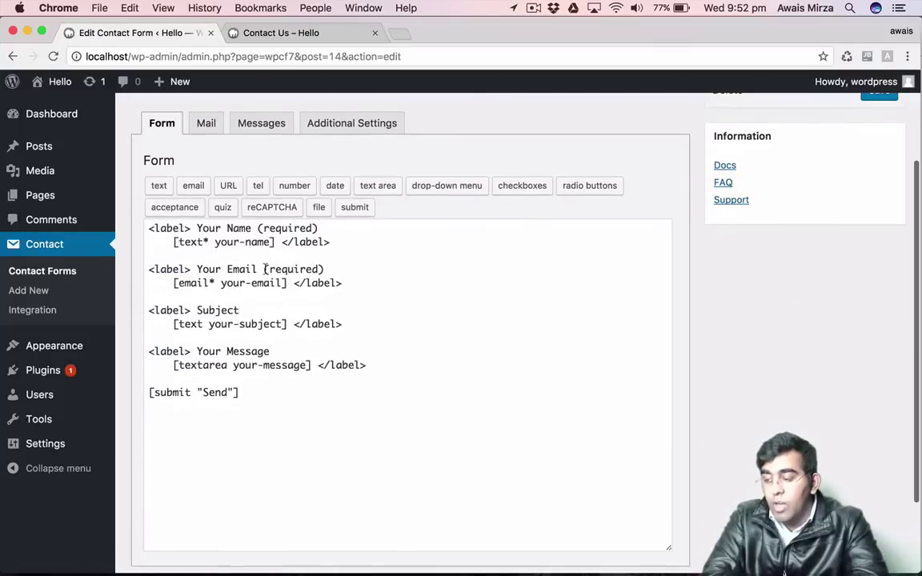
{"action": "left_click_drag", "start_coordinate": [197, 228], "coordinate": [254, 229]}
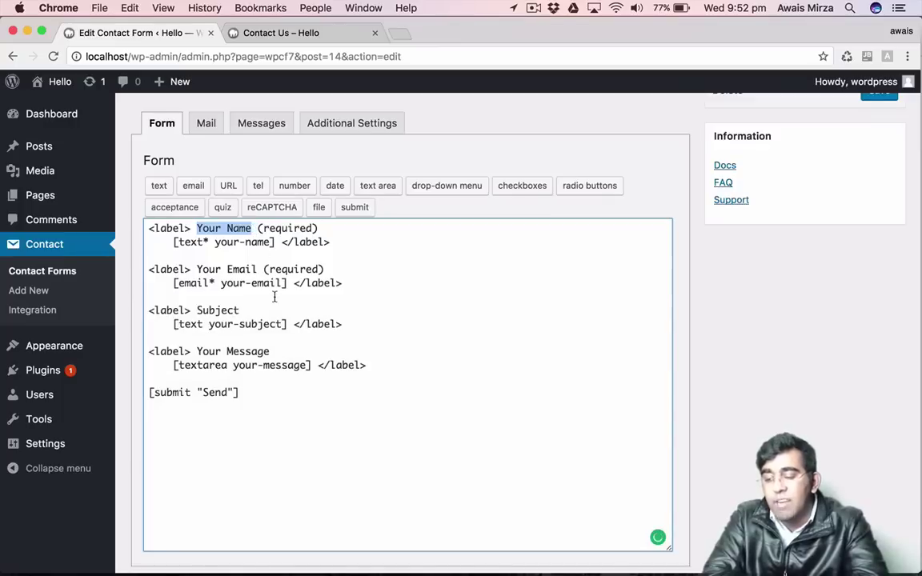
{"action": "left_click", "coordinate": [302, 347]}
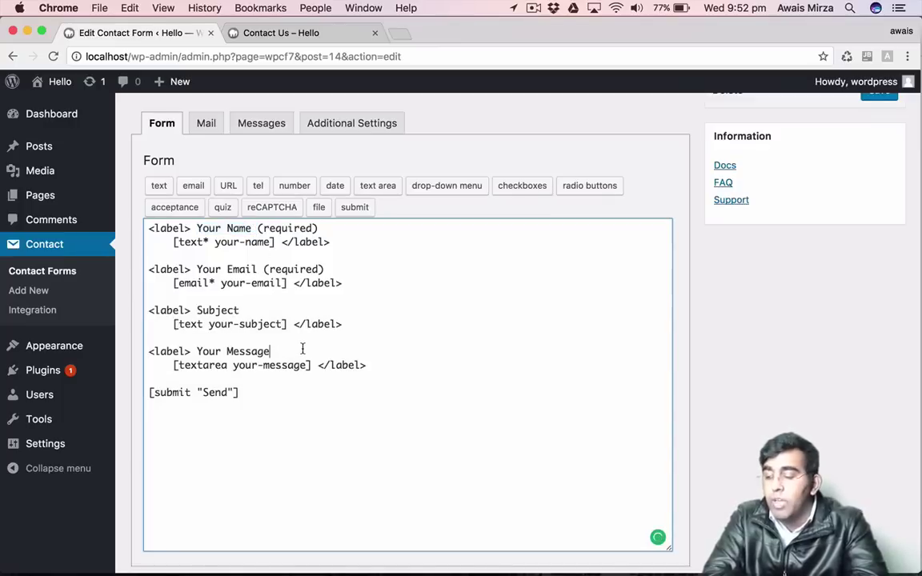
{"action": "left_click_drag", "start_coordinate": [148, 226], "coordinate": [246, 392]}
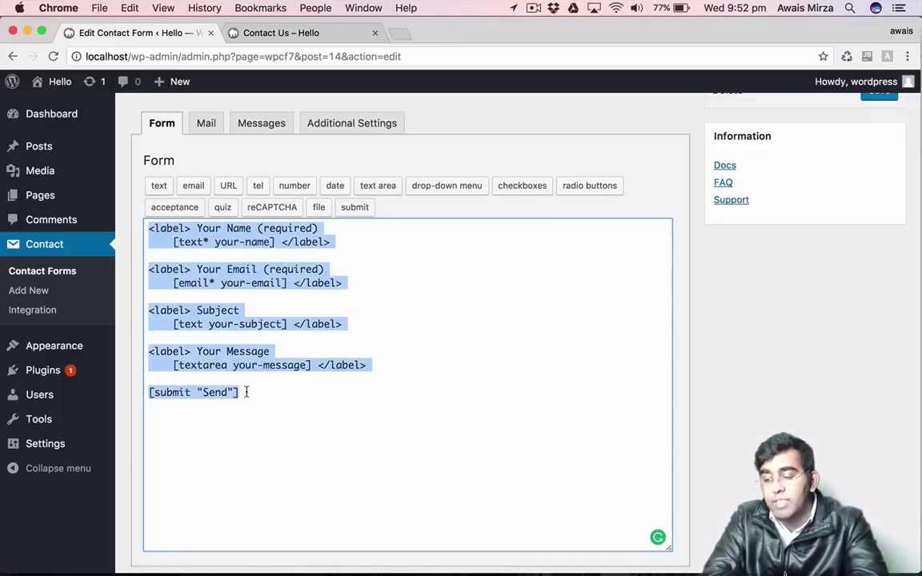
{"action": "left_click", "coordinate": [247, 392]}
{"action": "scroll", "coordinate": [247, 392], "scroll_direction": "up", "scroll_amount": 2}
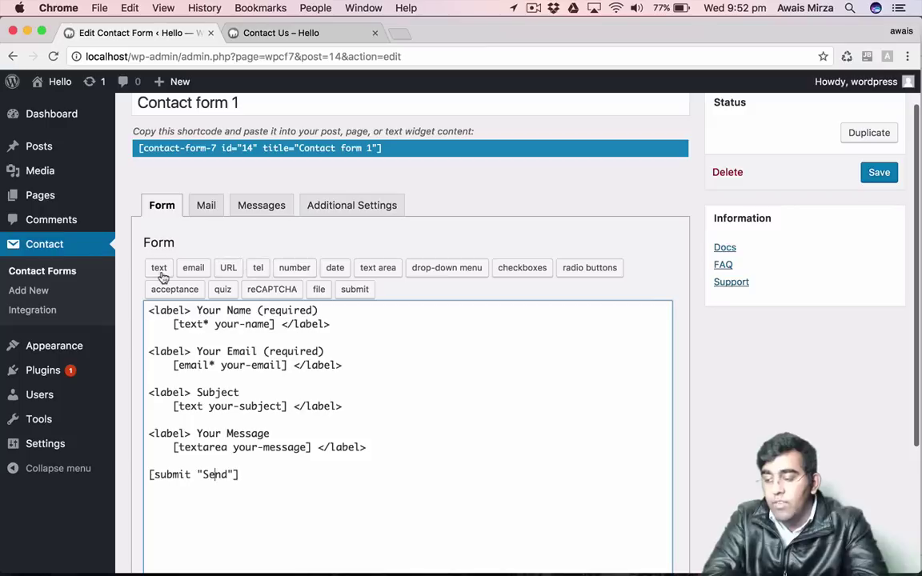
Drag text, URL, number and reCAPTCHA tags into the template near Subject and Your Message.
{"action": "left_click_drag", "start_coordinate": [159, 276], "coordinate": [238, 392]}
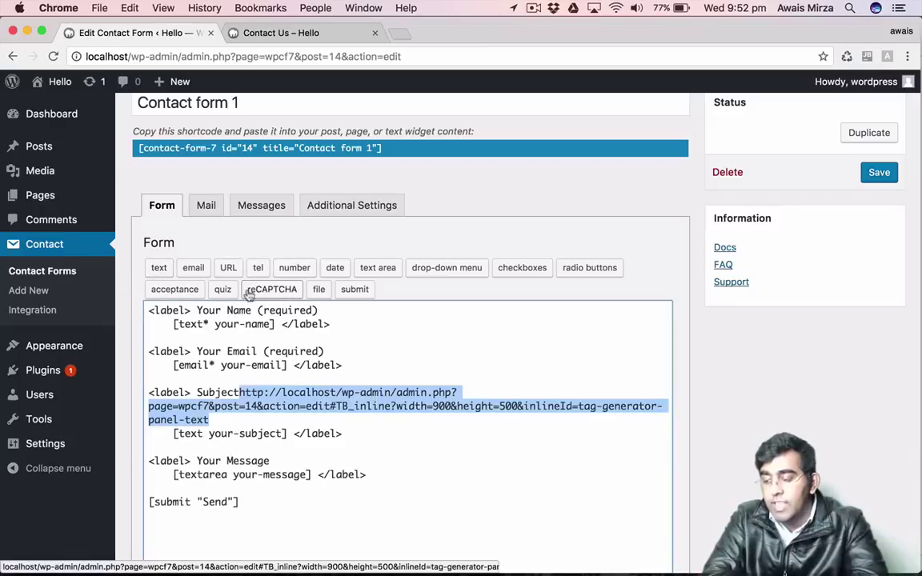
{"action": "left_click_drag", "start_coordinate": [228, 273], "coordinate": [350, 447]}
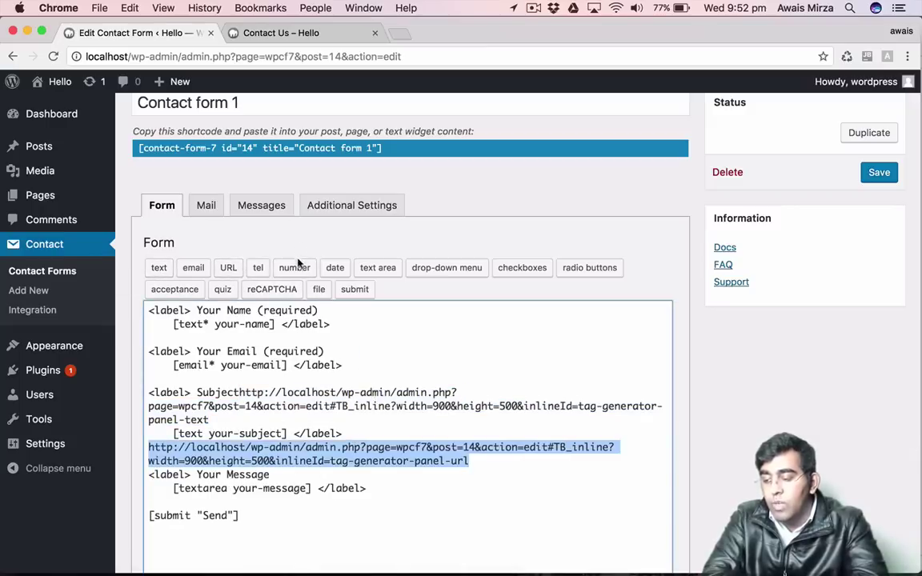
{"action": "left_click_drag", "start_coordinate": [295, 268], "coordinate": [240, 420]}
{"action": "left_click_drag", "start_coordinate": [272, 289], "coordinate": [383, 502]}
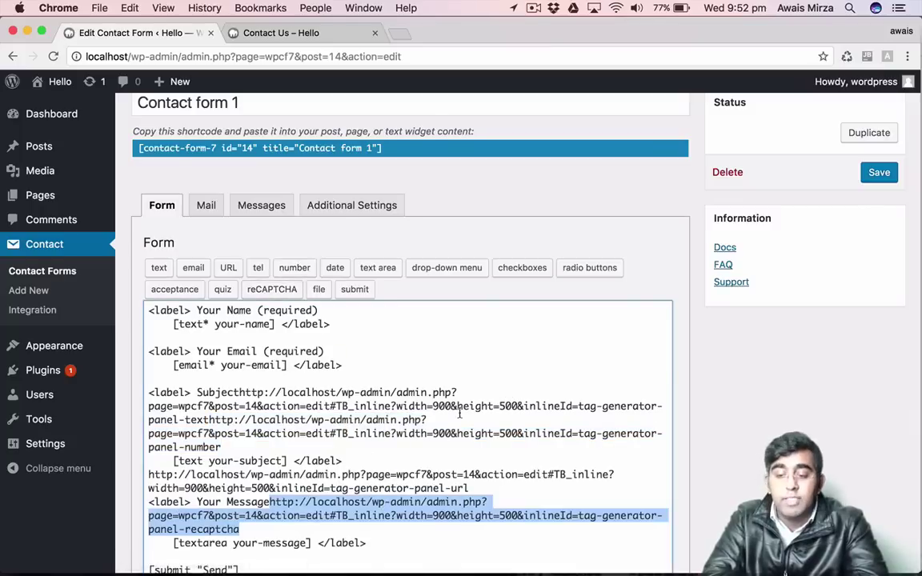
{"action": "scroll", "coordinate": [460, 413], "scroll_direction": "up", "scroll_amount": 1}
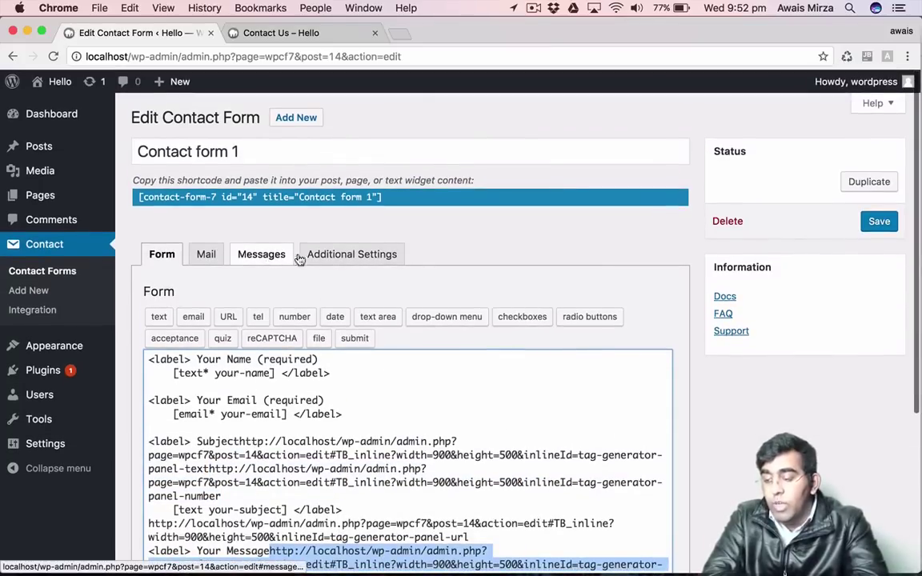
On the Mail tab, replace the To recipient with the site owner's e-mail address.
{"action": "left_click", "coordinate": [200, 254]}
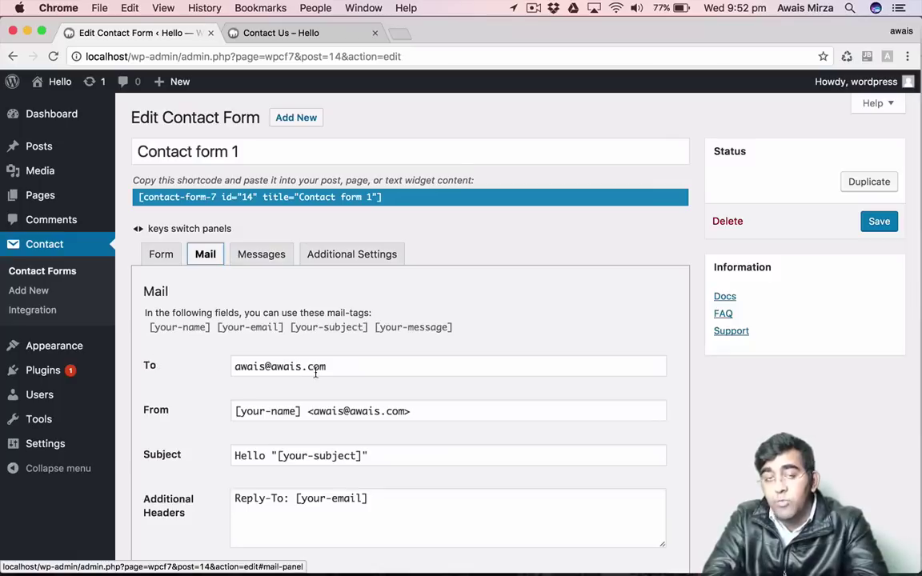
{"action": "left_click", "coordinate": [264, 367]}
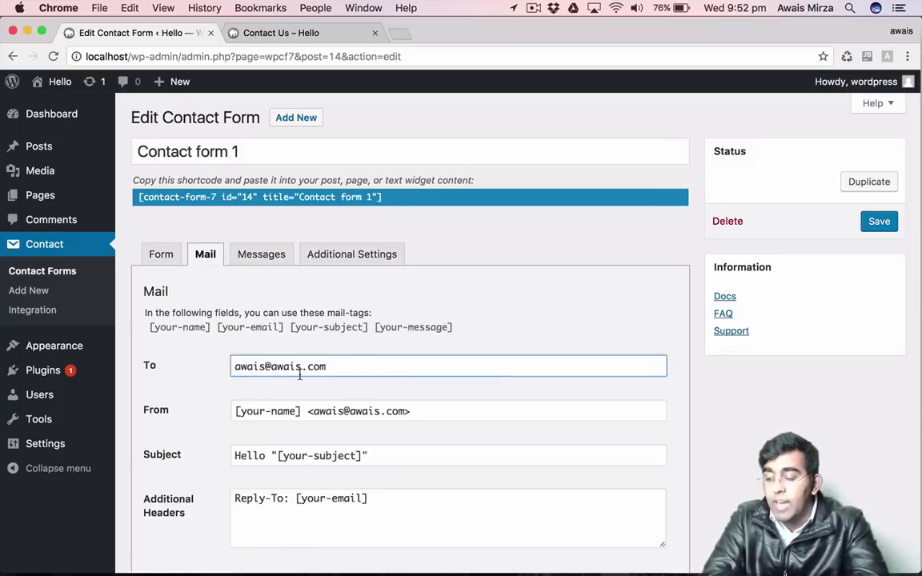
{"action": "key", "text": "super+Left"}
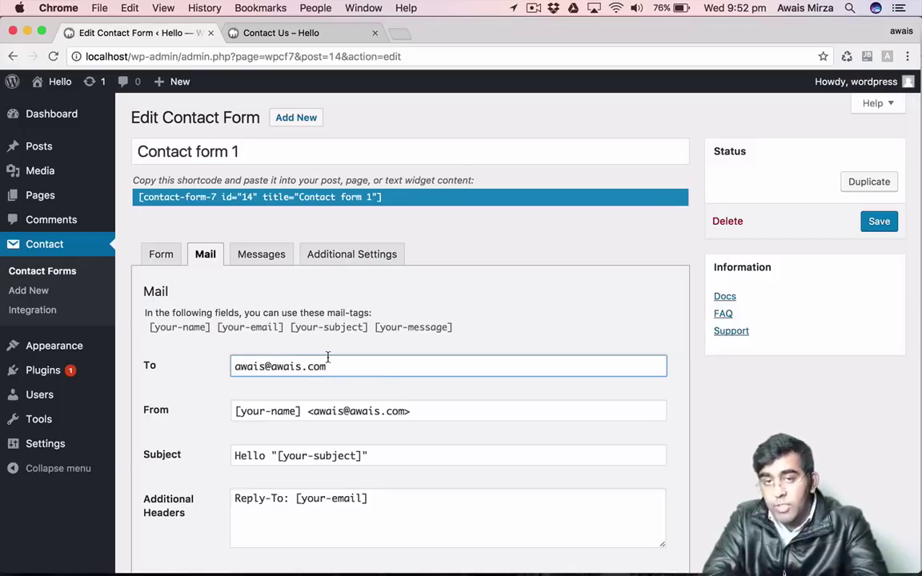
{"action": "key", "text": "shift+alt+Right"}
{"action": "key", "text": "shift+alt+Right"}
{"action": "key", "text": "shift+alt+Right"}
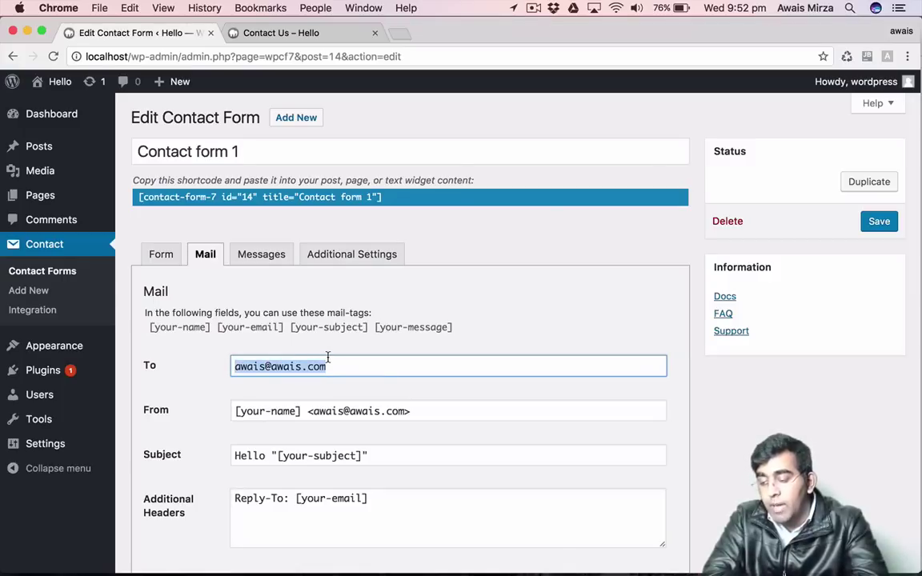
{"action": "type", "text": "aw"}
{"action": "key", "text": "BackSpace"}
{"action": "key", "text": "BackSpace"}
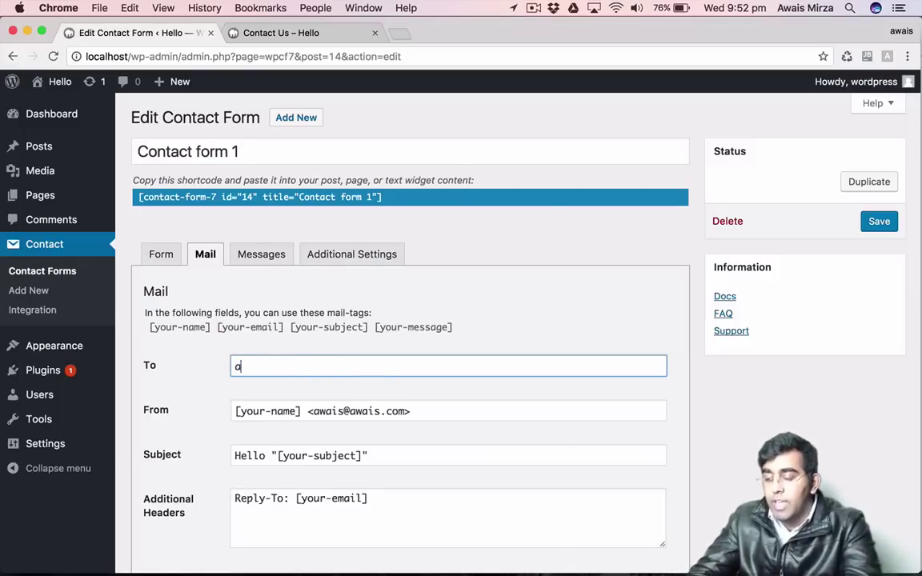
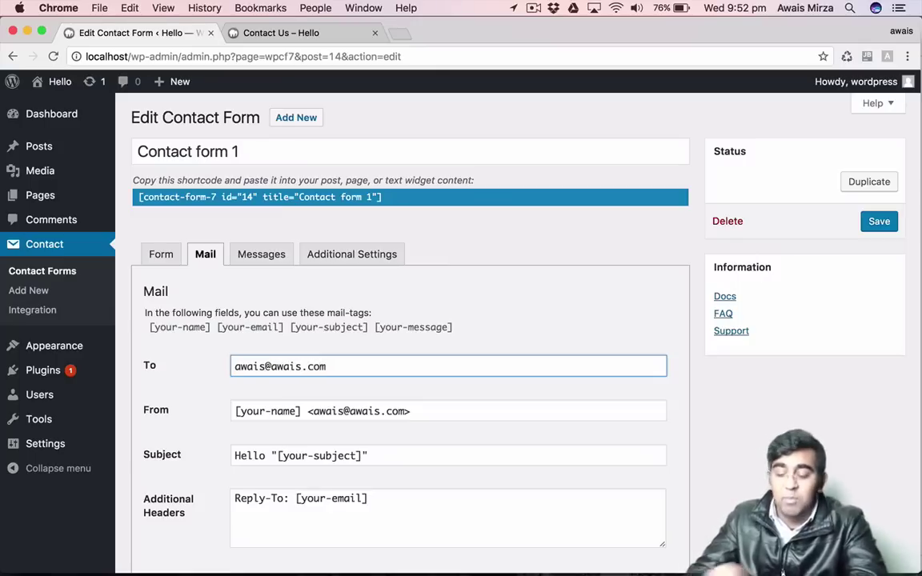
Review the mail Subject, Additional Headers and Message Body fields, then show the Messages panel.
{"action": "scroll", "coordinate": [491, 387], "scroll_direction": "down", "scroll_amount": 2}
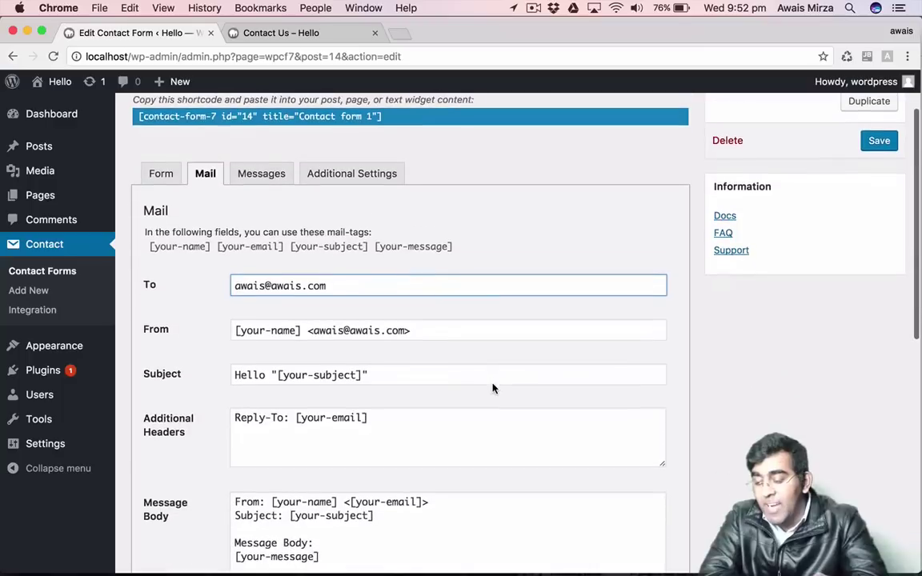
{"action": "left_click", "coordinate": [289, 375]}
{"action": "left_click", "coordinate": [299, 418]}
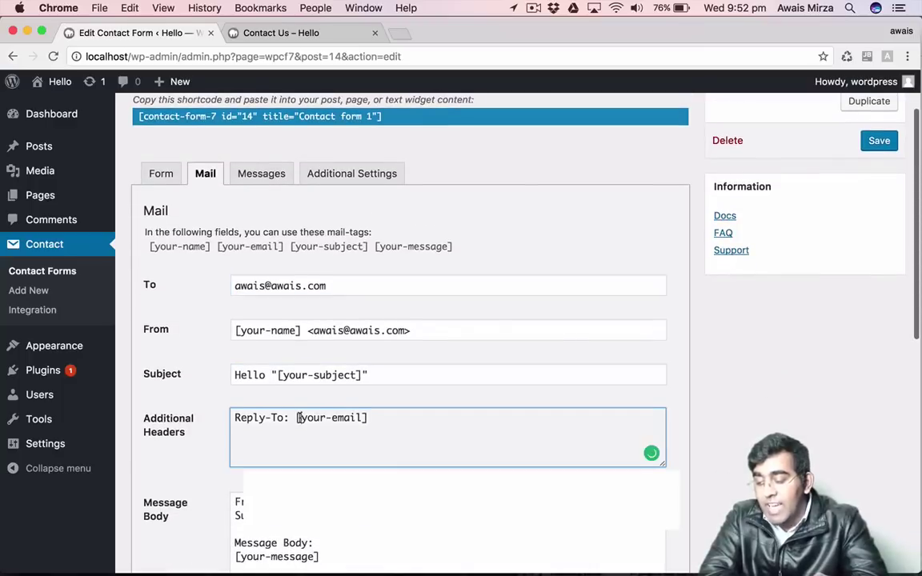
{"action": "scroll", "coordinate": [300, 417], "scroll_direction": "down", "scroll_amount": 4}
{"action": "left_click", "coordinate": [292, 404]}
{"action": "scroll", "coordinate": [288, 392], "scroll_direction": "down", "scroll_amount": 5}
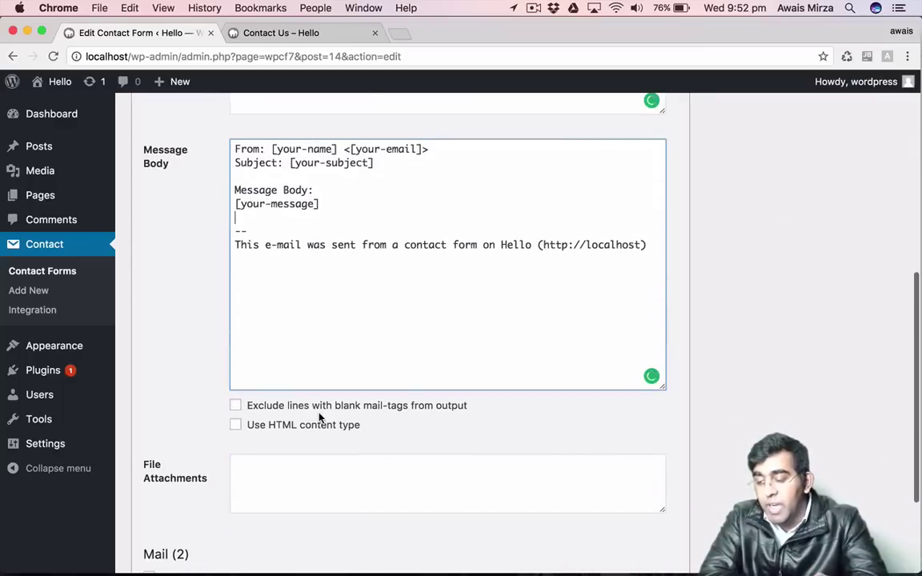
{"action": "scroll", "coordinate": [360, 357], "scroll_direction": "up", "scroll_amount": 10}
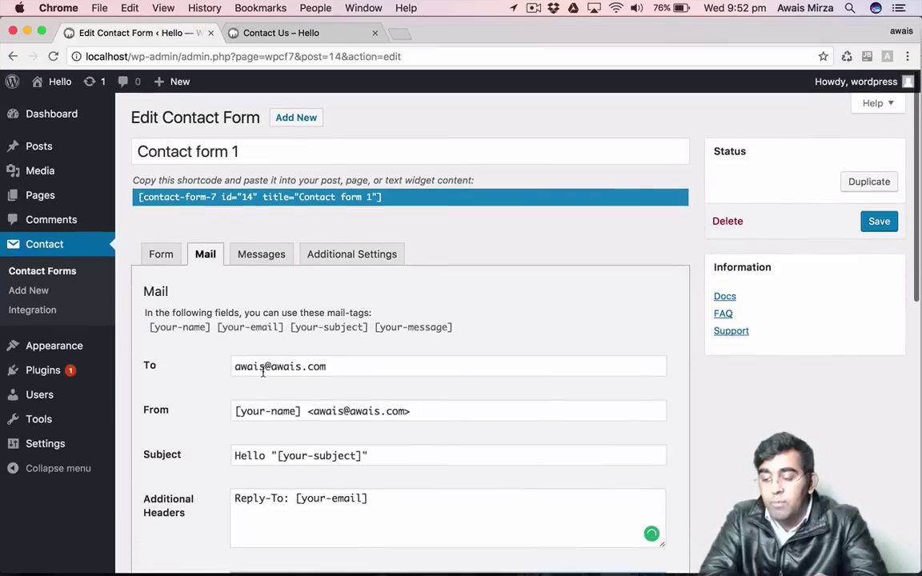
{"action": "left_click", "coordinate": [262, 370]}
{"action": "left_click_drag", "start_coordinate": [356, 366], "coordinate": [181, 361]}
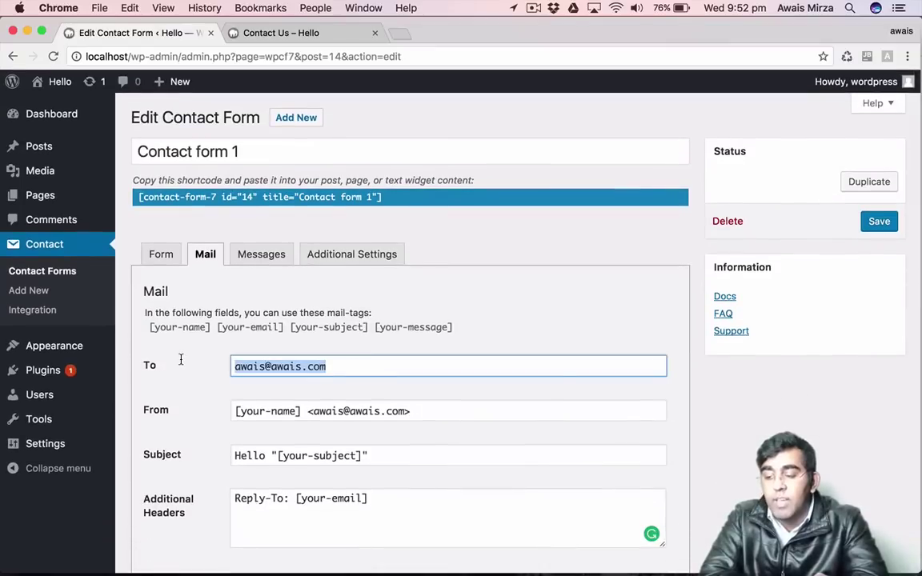
{"action": "left_click", "coordinate": [256, 256]}
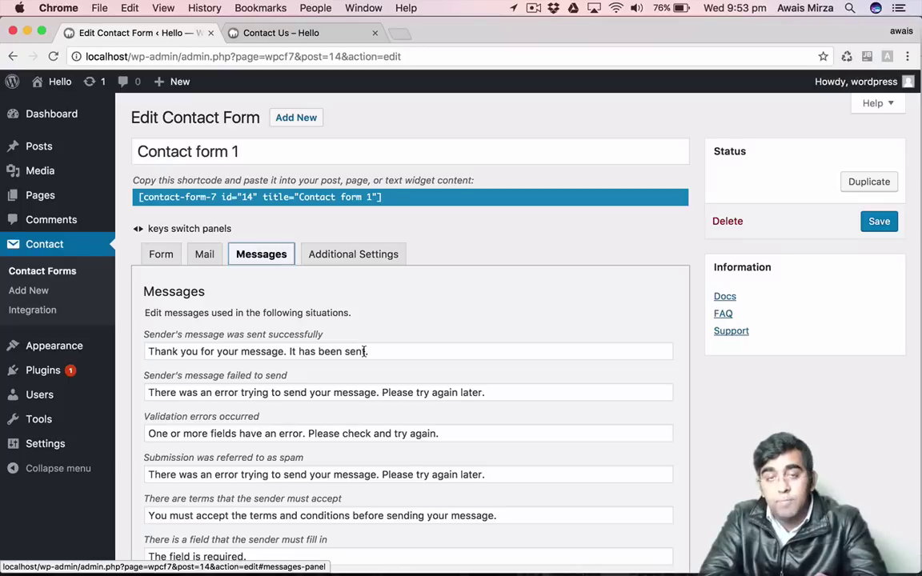
Inspect the default sent-successfully and failed-to-send message texts.
{"action": "left_click", "coordinate": [364, 351]}
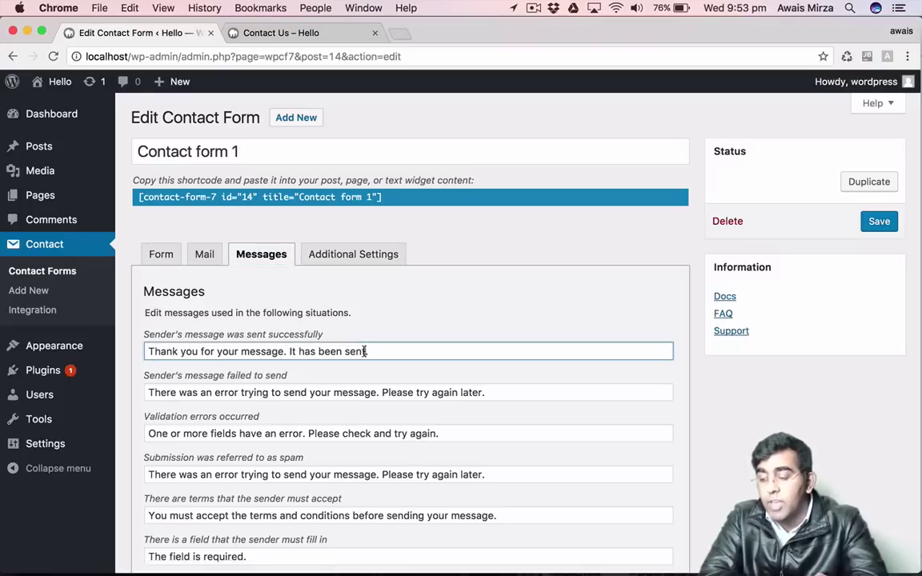
{"action": "left_click", "coordinate": [315, 411]}
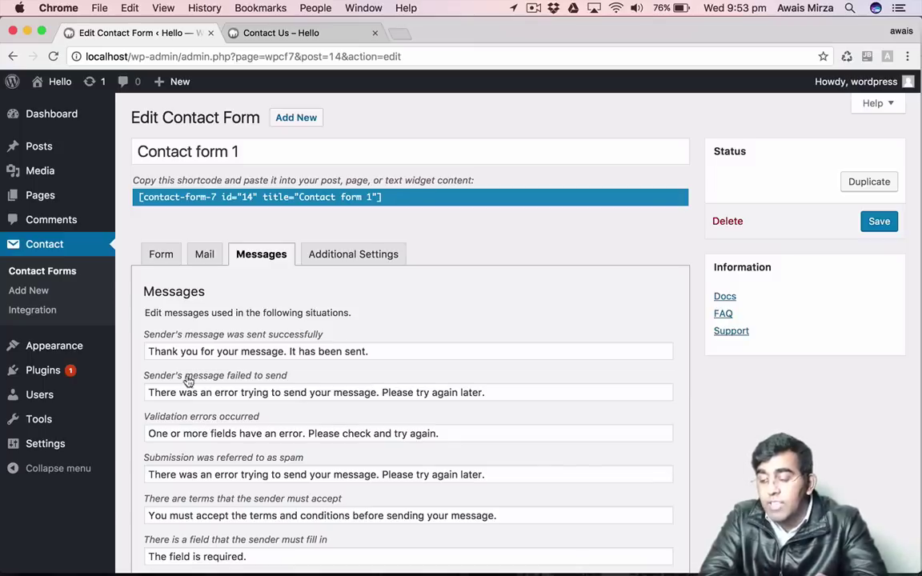
{"action": "left_click", "coordinate": [317, 351]}
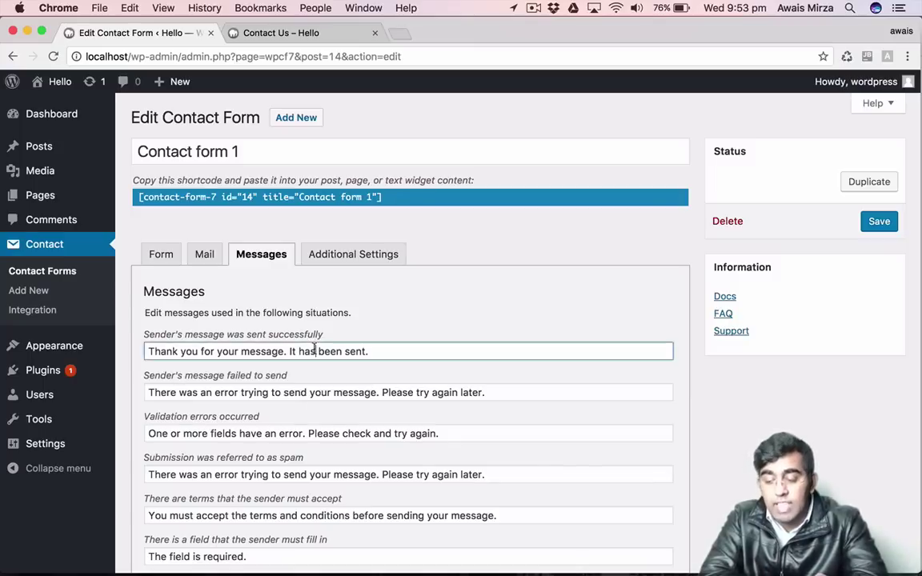
{"action": "left_click", "coordinate": [232, 392]}
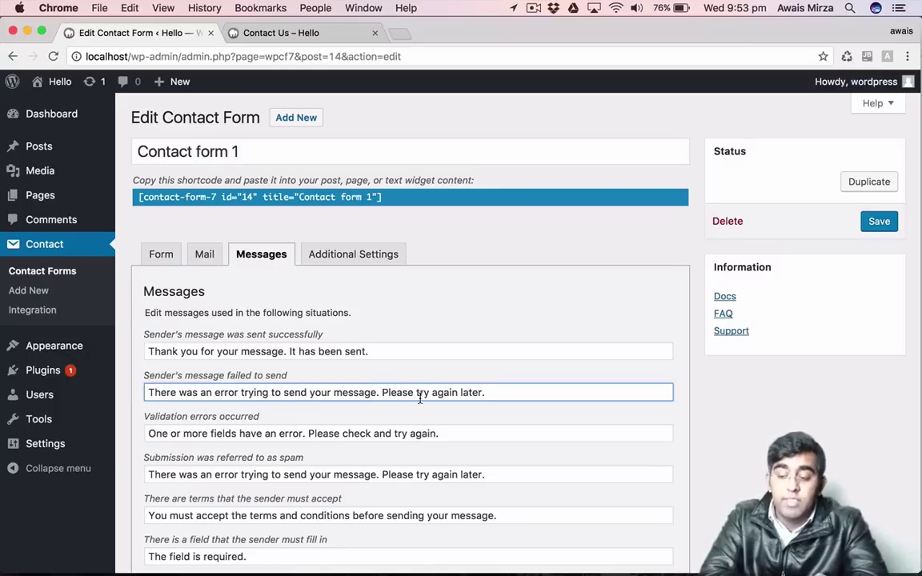
{"action": "left_click", "coordinate": [412, 422]}
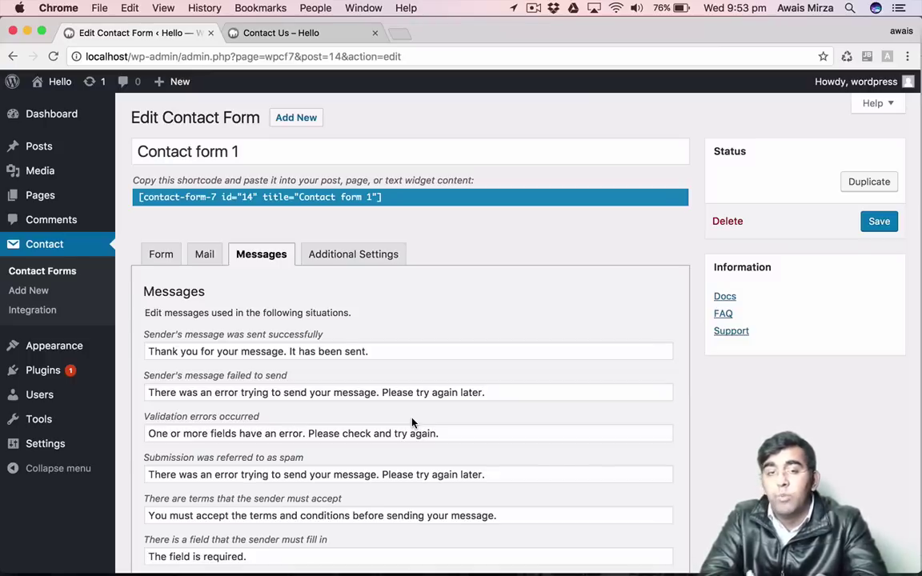
Scroll the Messages list down to the last notice, 'The telephone number is invalid.'.
{"action": "scroll", "coordinate": [412, 423], "scroll_direction": "down", "scroll_amount": 4}
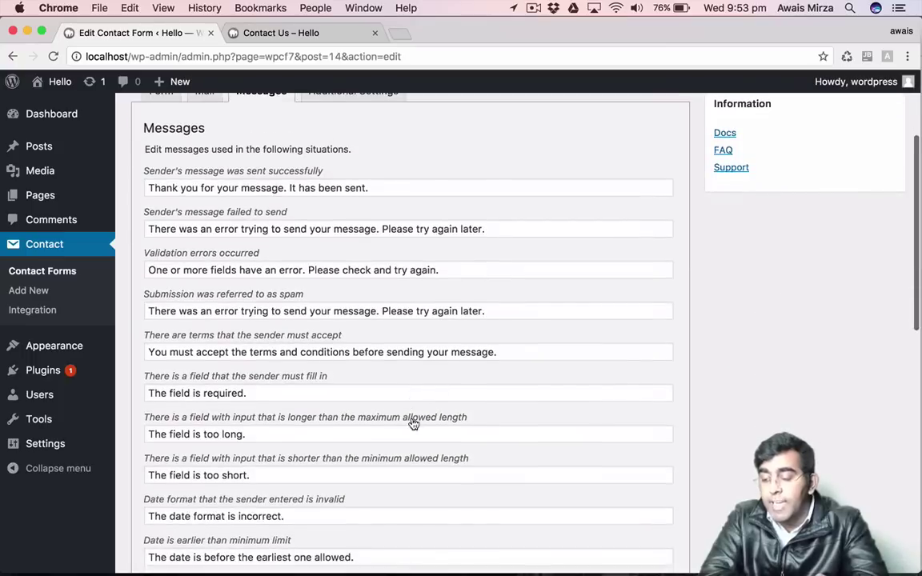
{"action": "scroll", "coordinate": [376, 348], "scroll_direction": "down", "scroll_amount": 6}
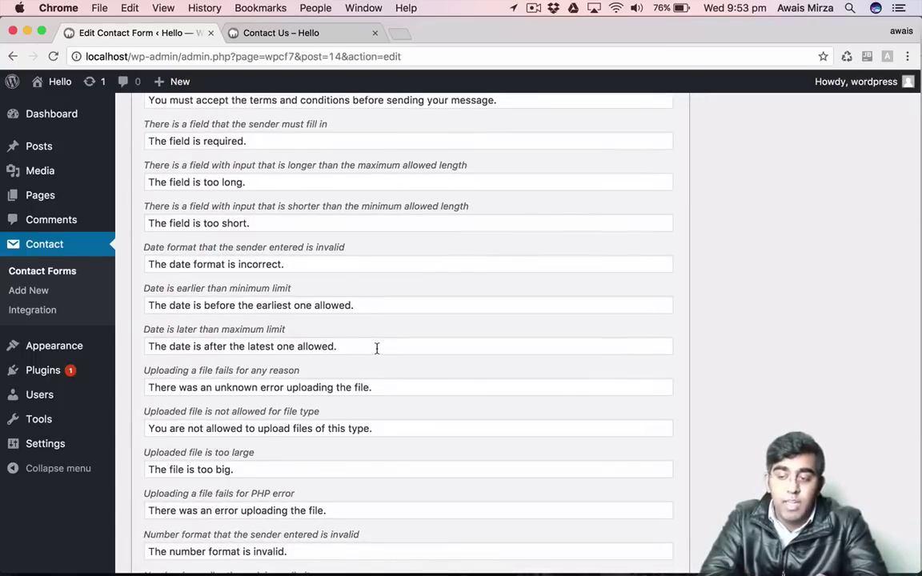
{"action": "scroll", "coordinate": [376, 348], "scroll_direction": "down", "scroll_amount": 8}
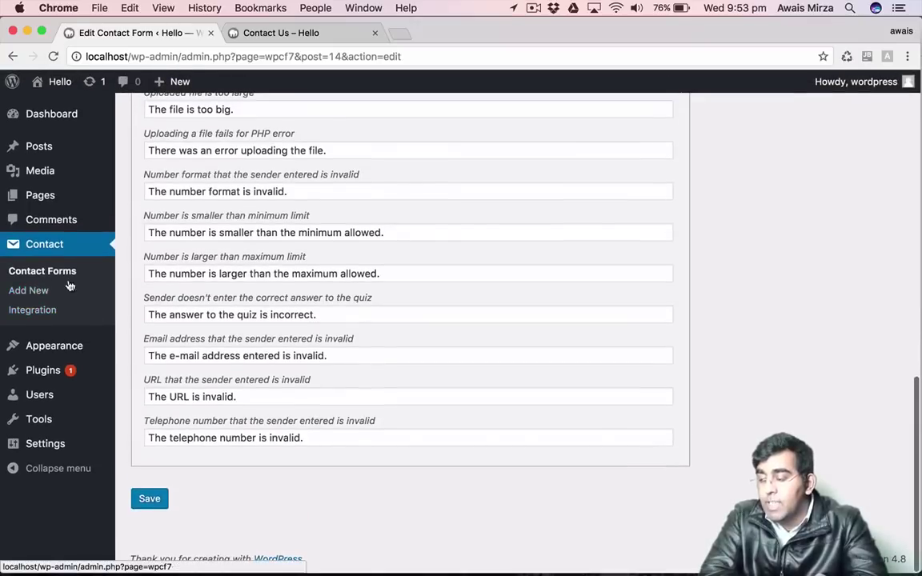
{"action": "mouse_move", "coordinate": [52, 354]}
{"action": "mouse_move", "coordinate": [45, 374]}
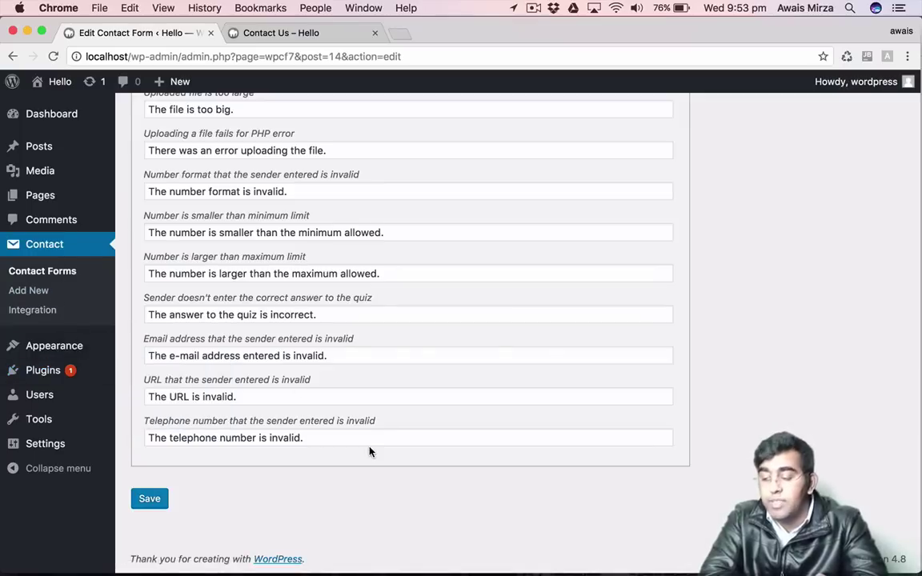
{"action": "mouse_move", "coordinate": [45, 424]}
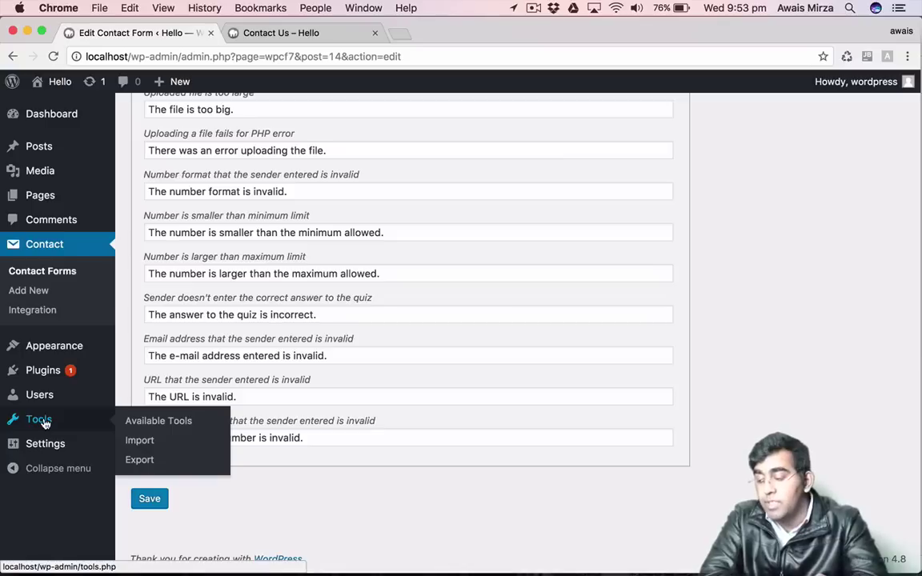
Go to Tools > Available Tools, leave the unsaved form, and read the Press This description.
{"action": "left_click", "coordinate": [158, 422]}
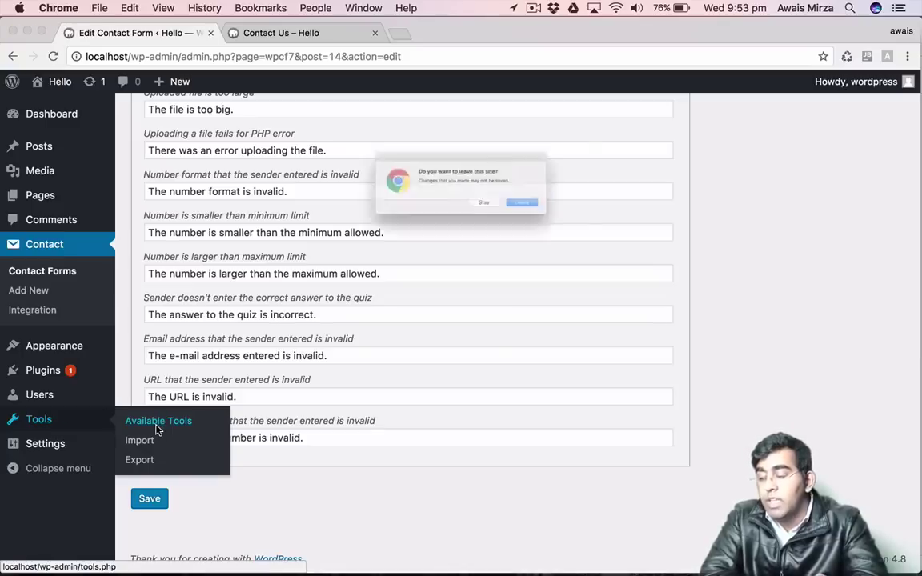
{"action": "left_click", "coordinate": [584, 219]}
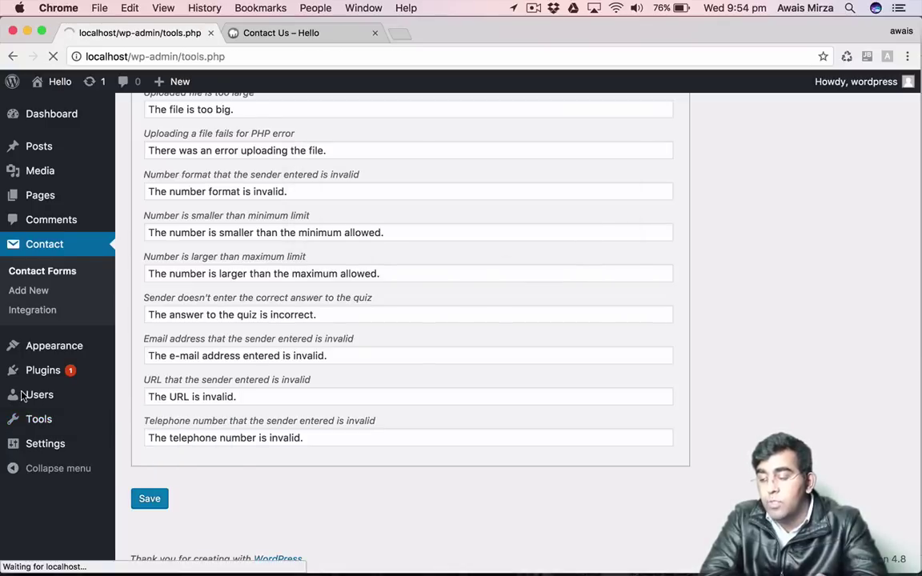
{"action": "scroll", "coordinate": [381, 365], "scroll_direction": "down", "scroll_amount": 3}
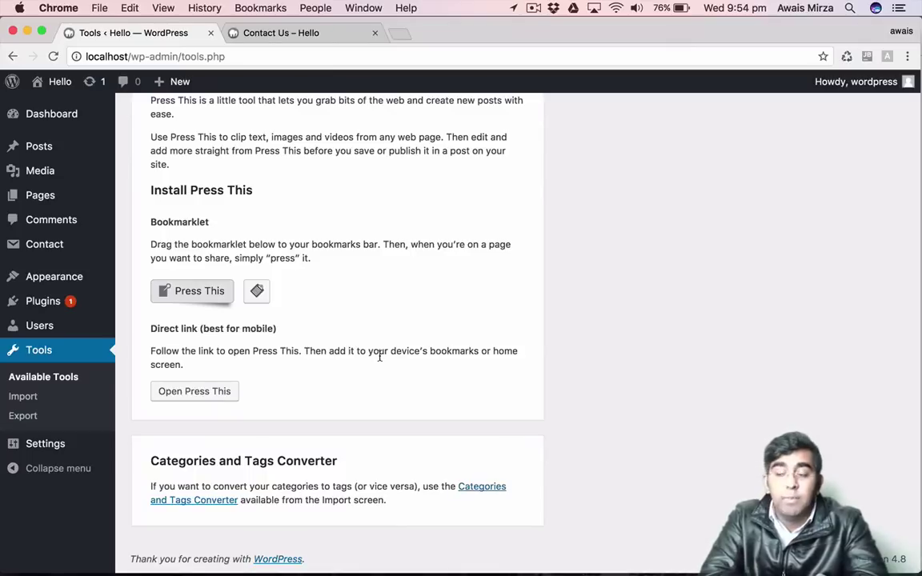
{"action": "scroll", "coordinate": [312, 240], "scroll_direction": "up", "scroll_amount": 3}
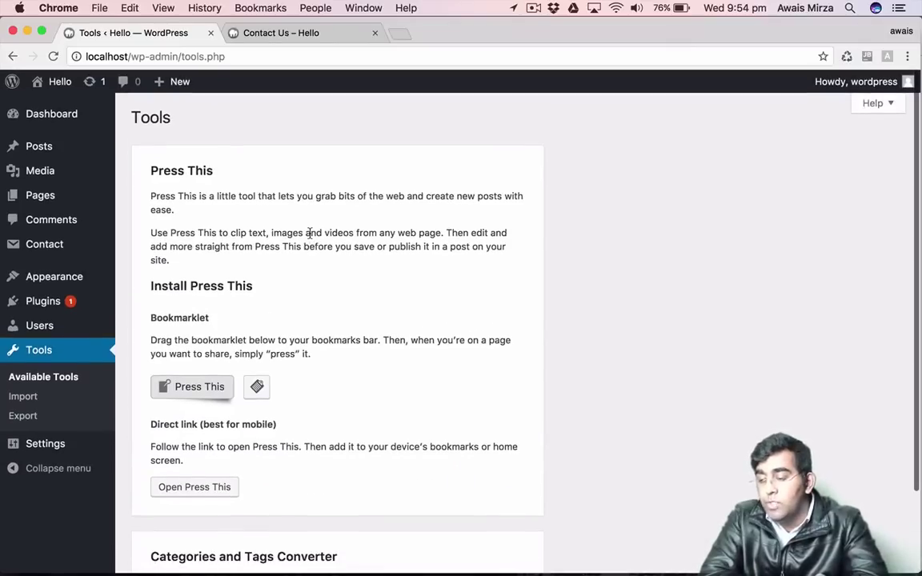
{"action": "triple_click", "coordinate": [309, 233]}
{"action": "left_click", "coordinate": [283, 263]}
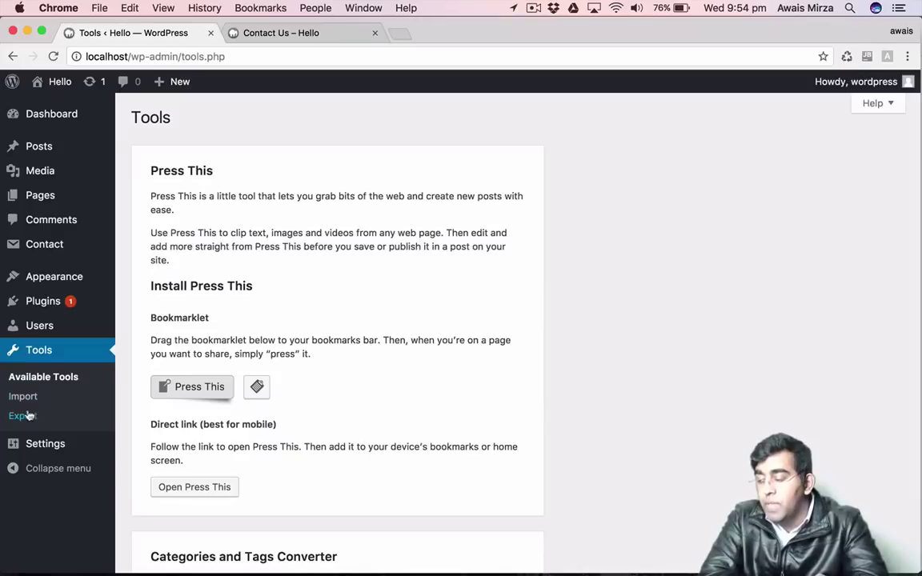
{"action": "mouse_move", "coordinate": [58, 445]}
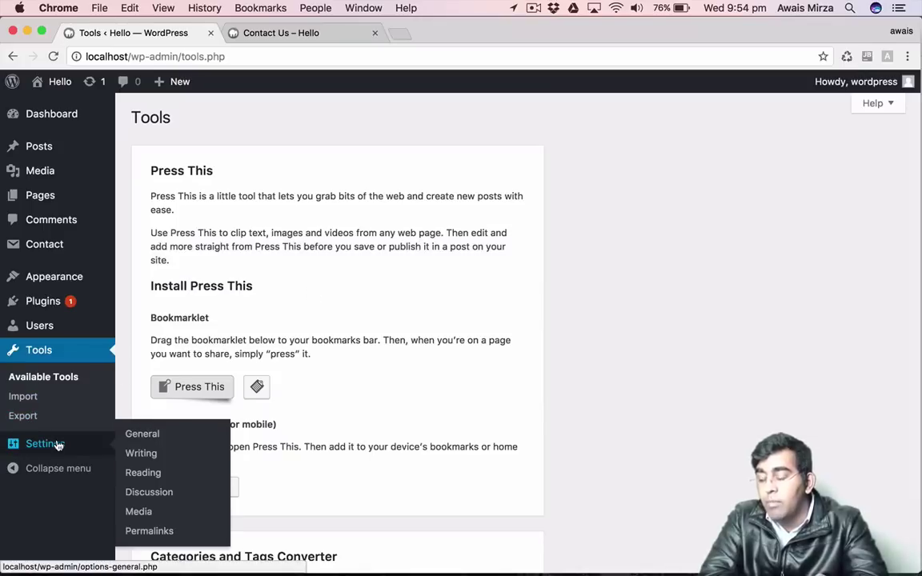
Open General Settings and go over Site Title, Tagline, the two site URLs and admin e-mail.
{"action": "left_click", "coordinate": [141, 433]}
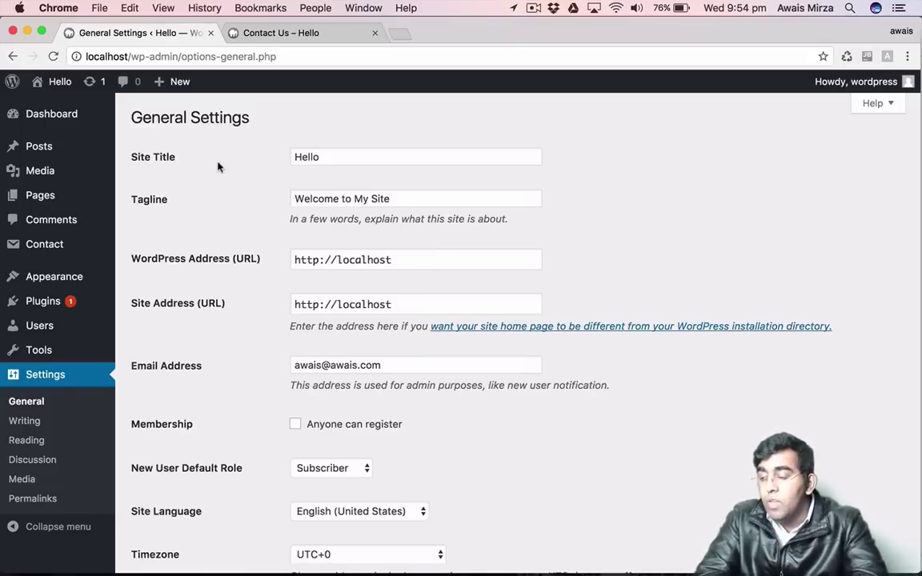
{"action": "left_click", "coordinate": [328, 159]}
{"action": "left_click", "coordinate": [389, 194]}
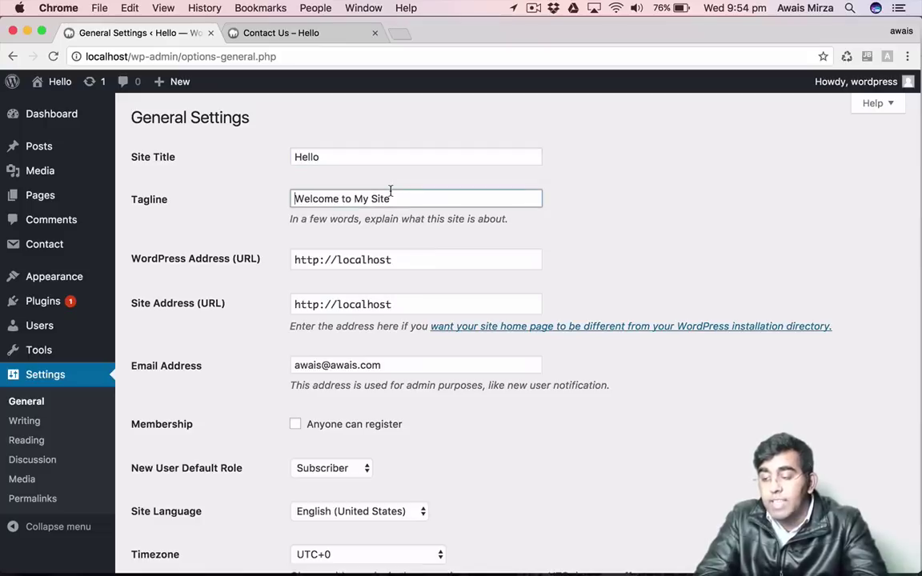
{"action": "left_click", "coordinate": [172, 258]}
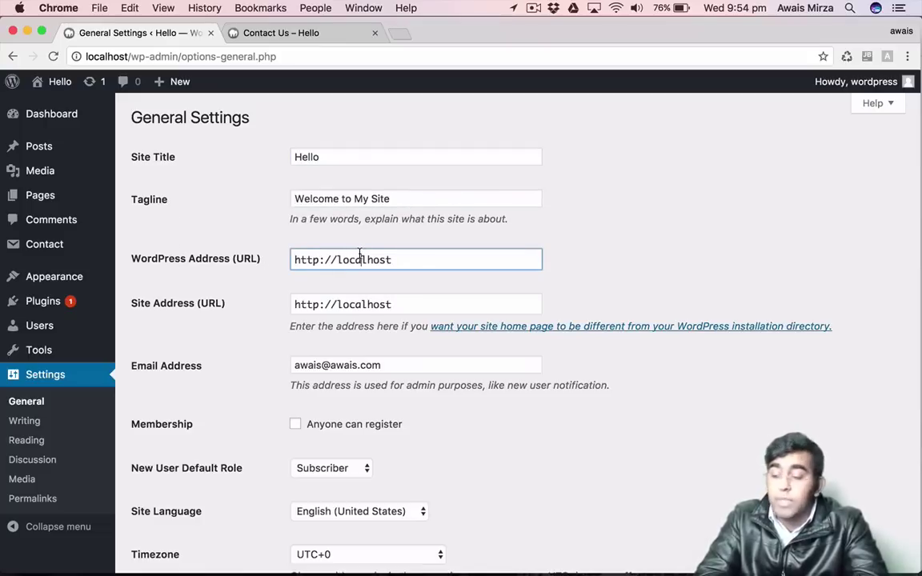
{"action": "left_click", "coordinate": [385, 274]}
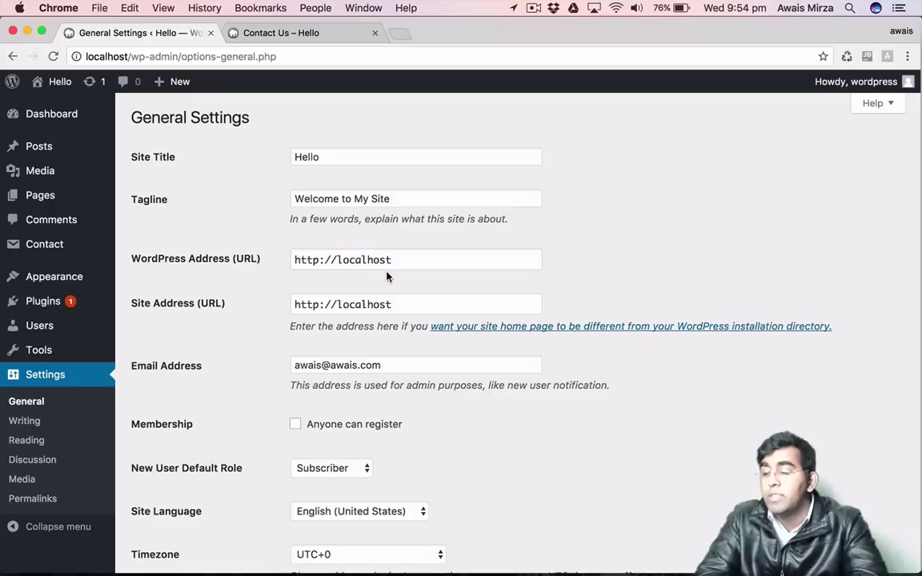
{"action": "left_click", "coordinate": [135, 307]}
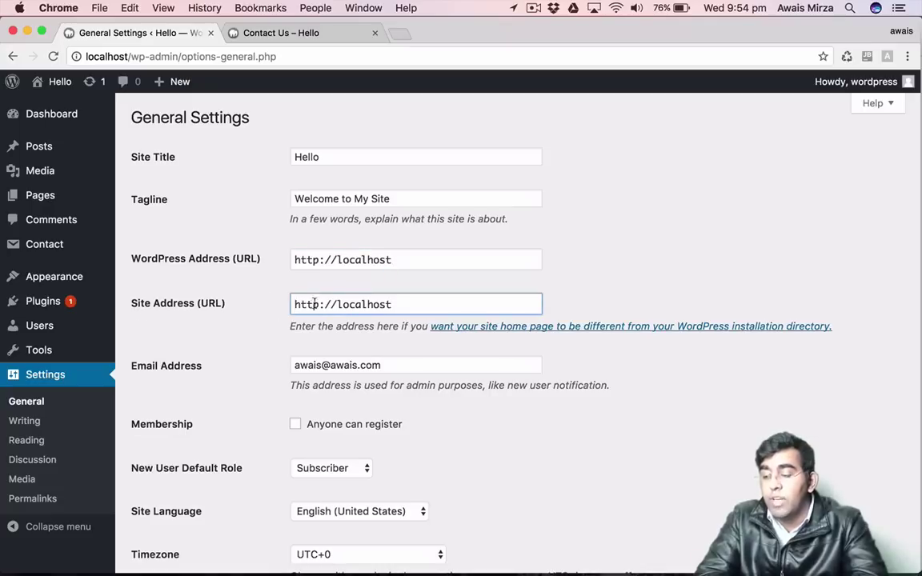
{"action": "left_click", "coordinate": [341, 365]}
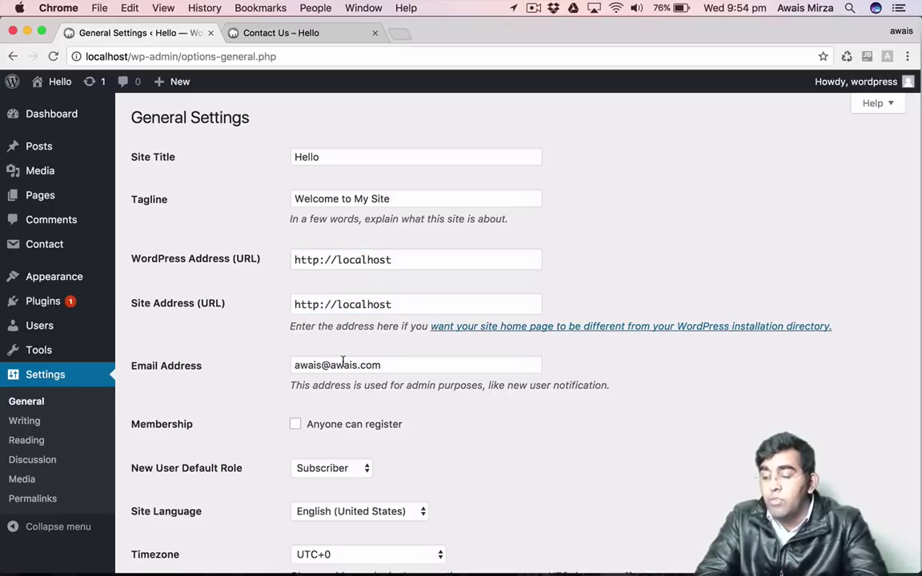
{"action": "scroll", "coordinate": [342, 362], "scroll_direction": "down", "scroll_amount": 5}
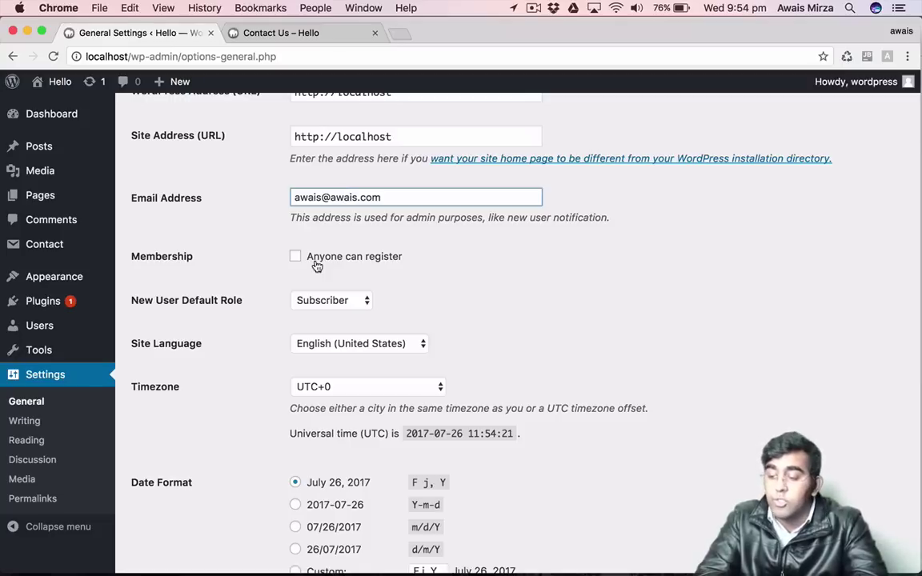
Set Membership to 'Anyone can register' with default role Subscriber.
{"action": "left_click", "coordinate": [317, 265]}
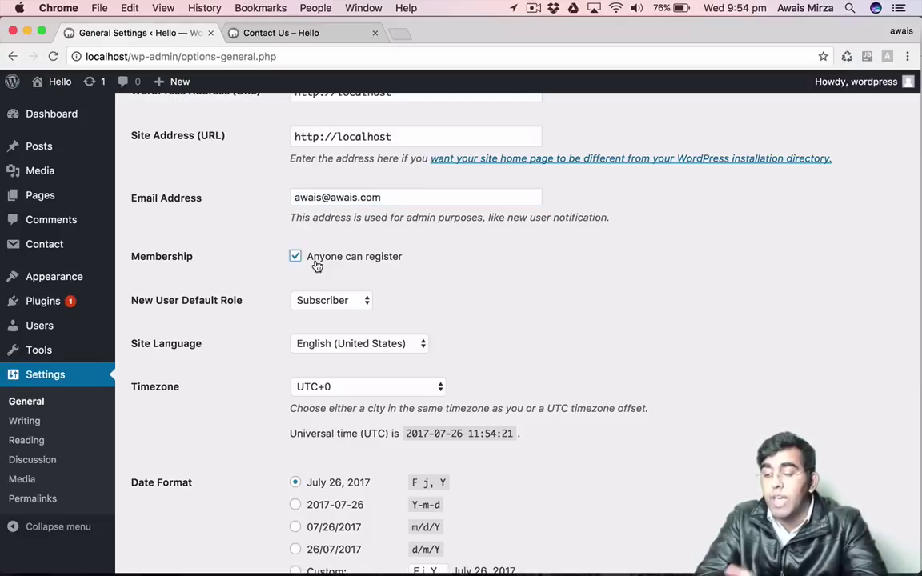
{"action": "double_click", "coordinate": [317, 264]}
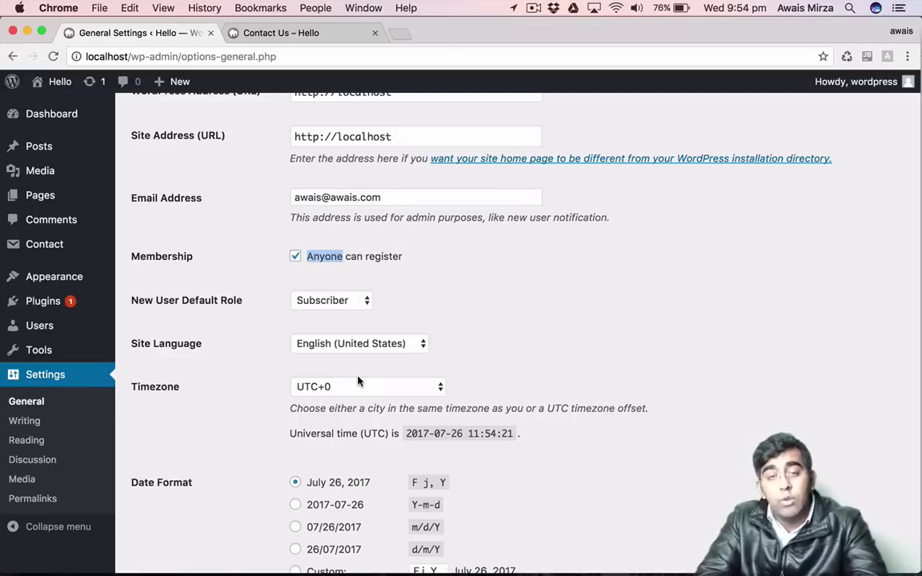
{"action": "left_click", "coordinate": [500, 343]}
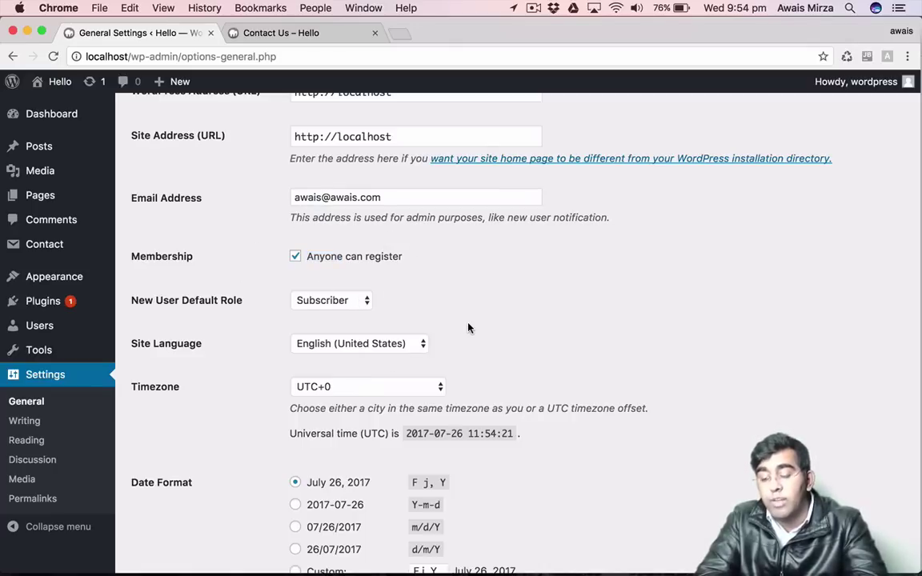
{"action": "scroll", "coordinate": [468, 329], "scroll_direction": "down", "scroll_amount": 5}
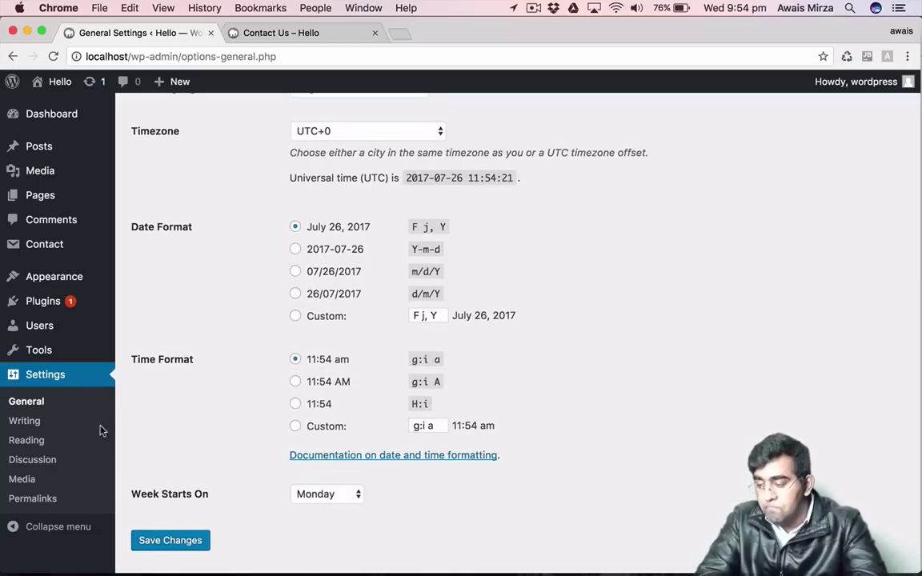
Open Writing Settings, keep default category Uncategorized, and click into the Ping-o-Matic Update Services list.
{"action": "left_click", "coordinate": [19, 421]}
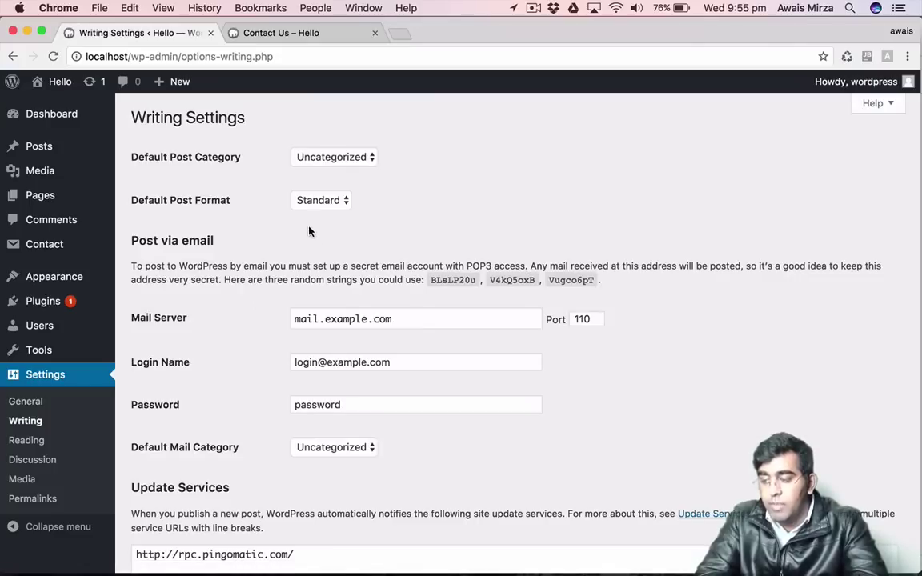
{"action": "left_click", "coordinate": [163, 164]}
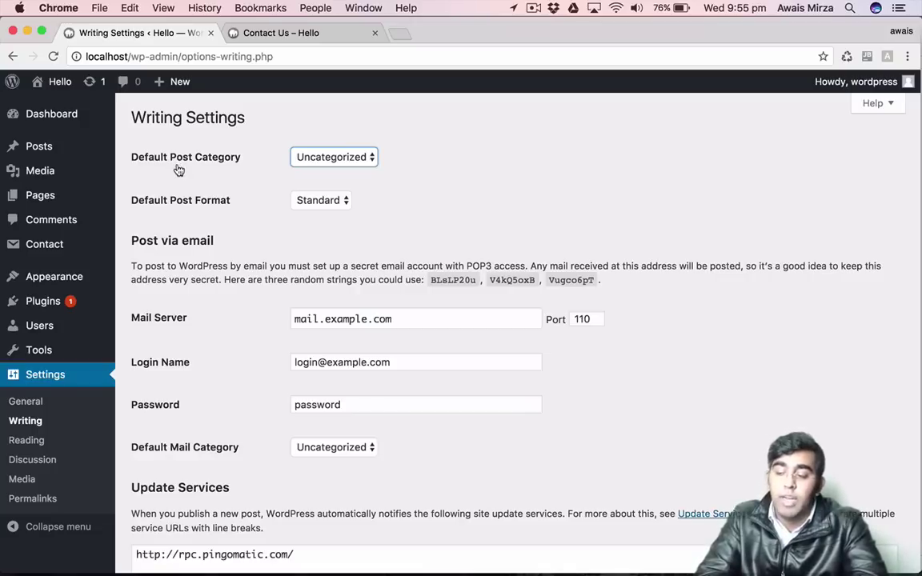
{"action": "left_click", "coordinate": [181, 177]}
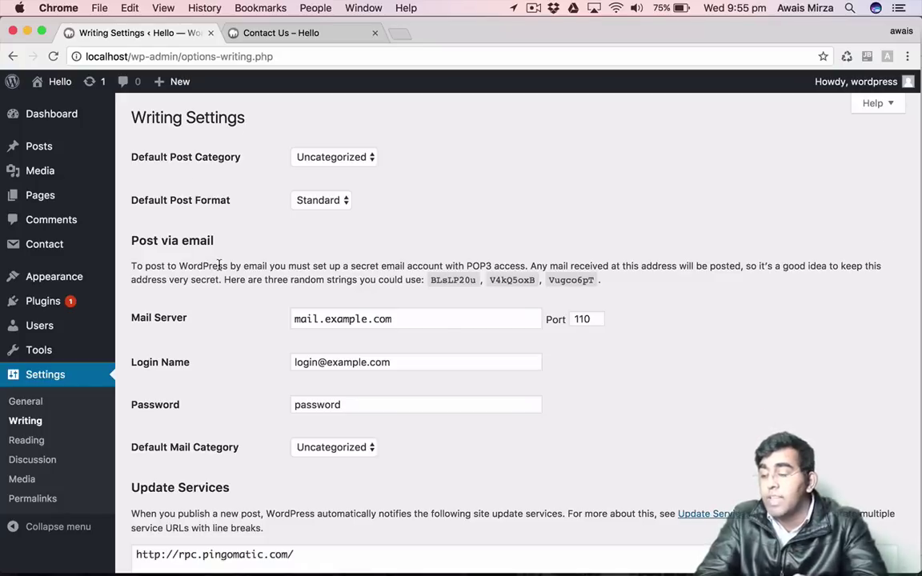
{"action": "scroll", "coordinate": [241, 266], "scroll_direction": "down", "scroll_amount": 3}
{"action": "left_click", "coordinate": [317, 457]}
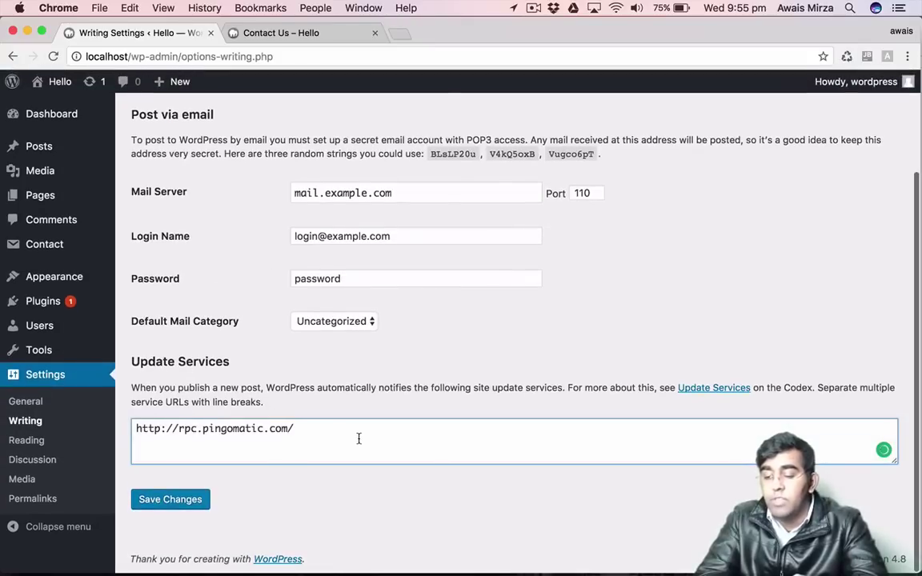
Open the Codex Update Services page, select the XML-RPC ping URL list, and go back to Writing Settings.
{"action": "left_click", "coordinate": [705, 390]}
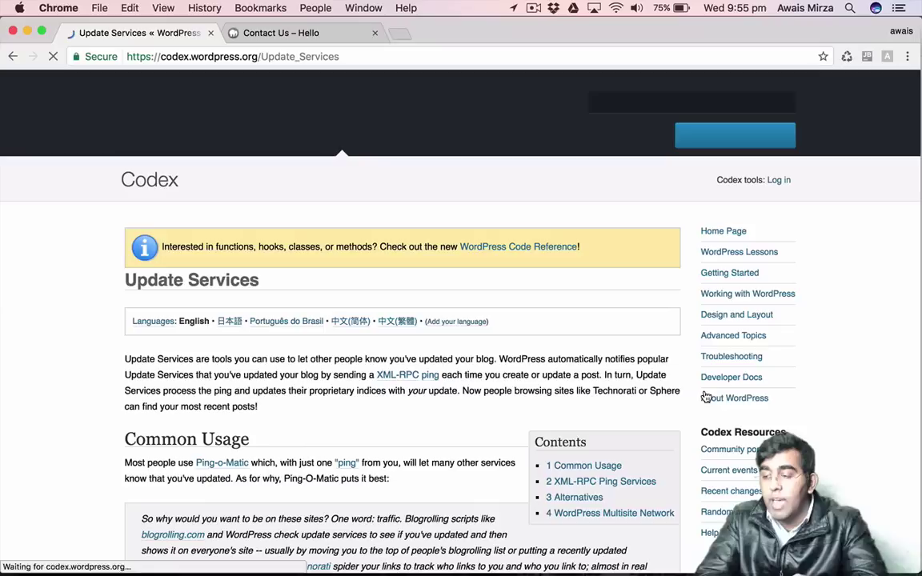
{"action": "scroll", "coordinate": [288, 376], "scroll_direction": "down", "scroll_amount": 15}
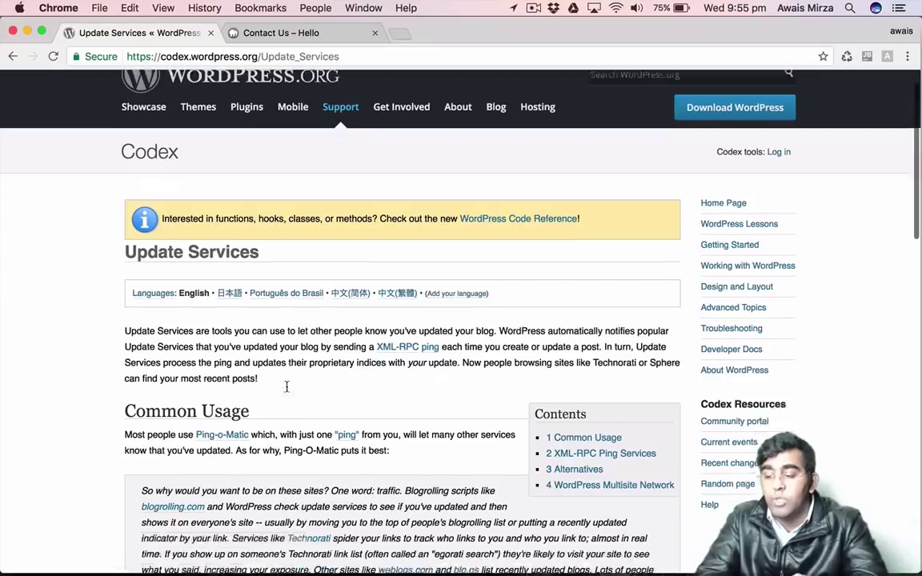
{"action": "scroll", "coordinate": [296, 297], "scroll_direction": "up", "scroll_amount": 2}
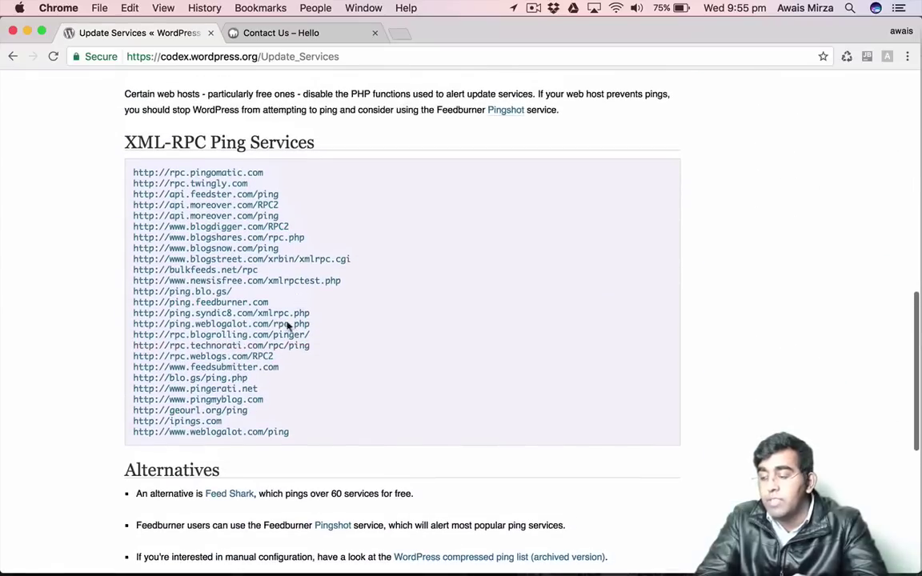
{"action": "left_click_drag", "start_coordinate": [300, 439], "coordinate": [128, 160]}
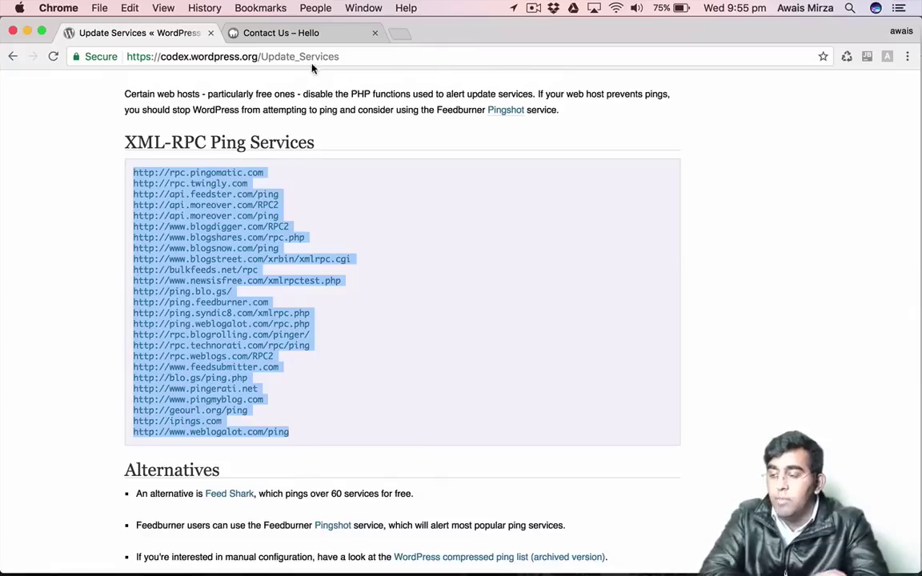
{"action": "left_click", "coordinate": [12, 57]}
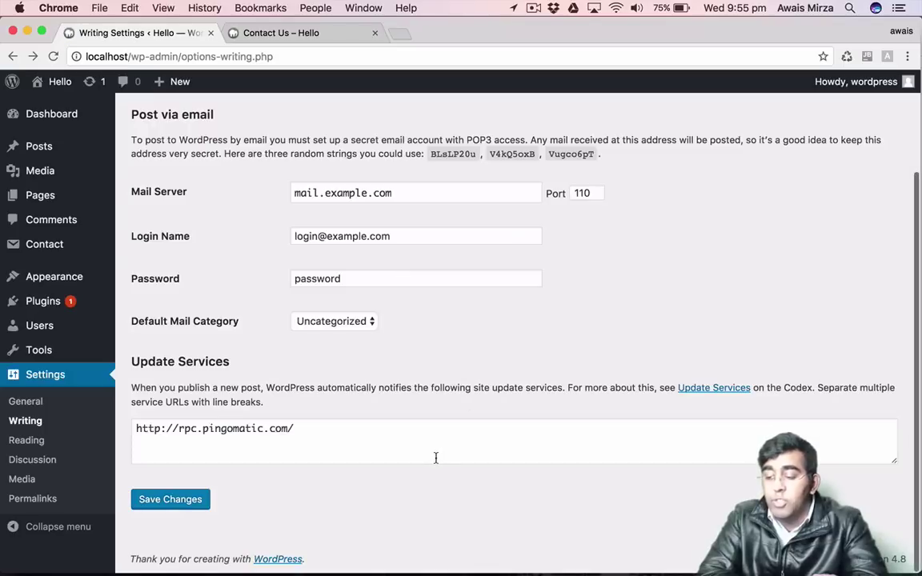
Paste the Codex ping service URLs on a new line after Ping-o-Matic and save Writing settings.
{"action": "left_click", "coordinate": [435, 458]}
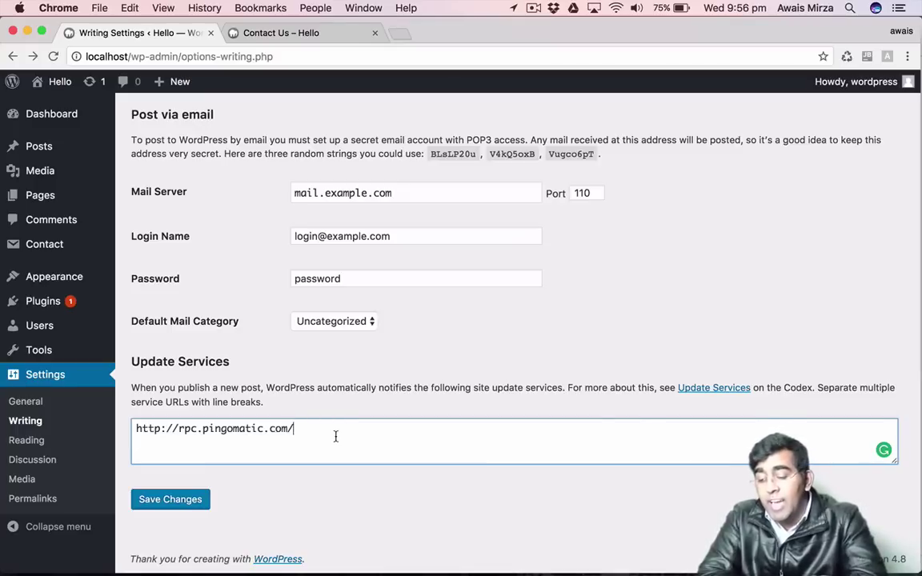
{"action": "key", "text": "Return"}
{"action": "key", "text": "super+v"}
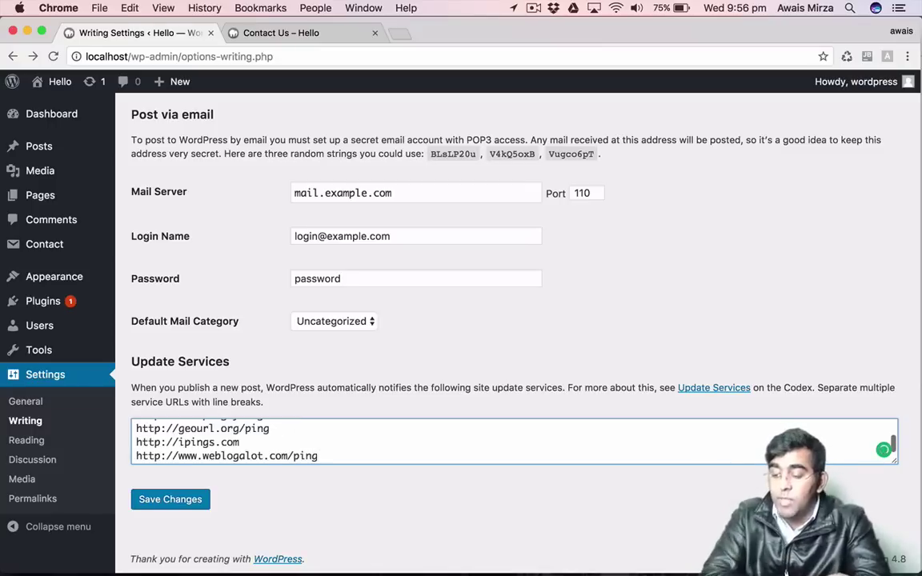
{"action": "scroll", "coordinate": [437, 452], "scroll_direction": "up", "scroll_amount": 15}
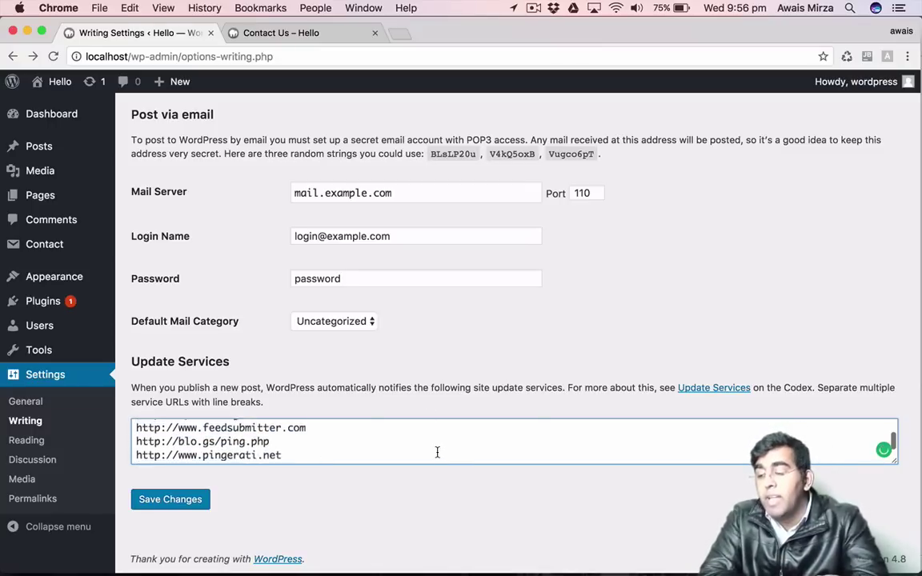
{"action": "scroll", "coordinate": [259, 528], "scroll_direction": "down", "scroll_amount": 5}
{"action": "scroll", "coordinate": [258, 528], "scroll_direction": "down", "scroll_amount": 5}
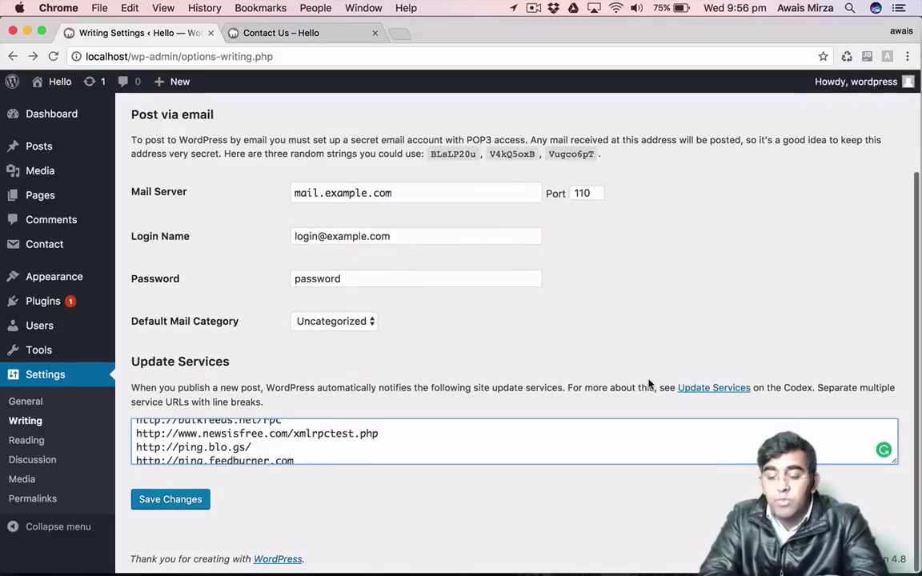
{"action": "left_click", "coordinate": [648, 386]}
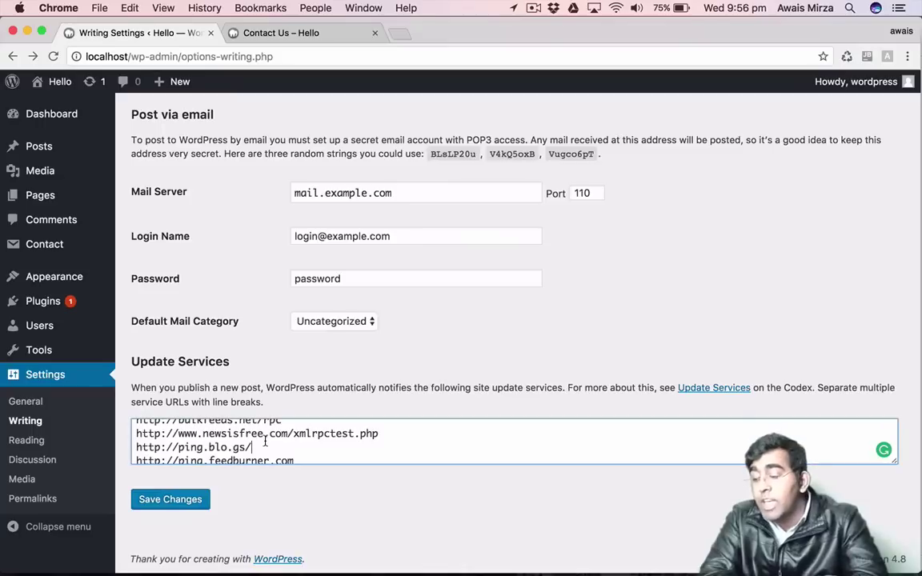
{"action": "left_click", "coordinate": [196, 502]}
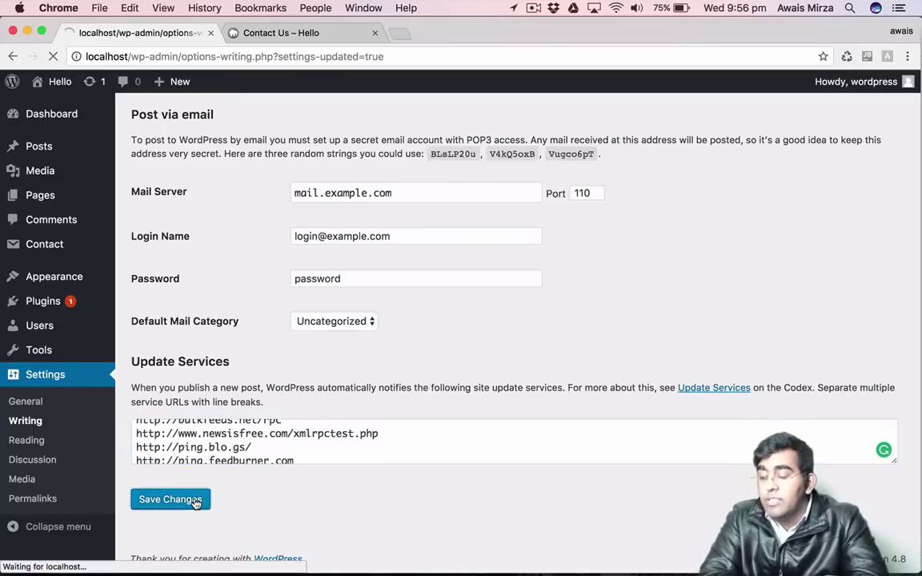
Go from the saved Writing settings to the Reading Settings page.
{"action": "scroll", "coordinate": [248, 357], "scroll_direction": "down", "scroll_amount": 5}
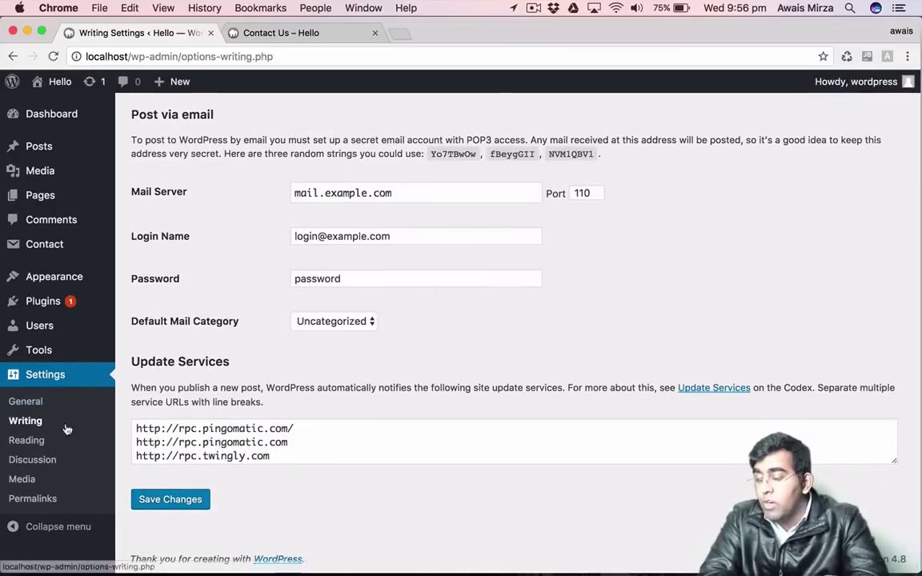
{"action": "left_click", "coordinate": [36, 443]}
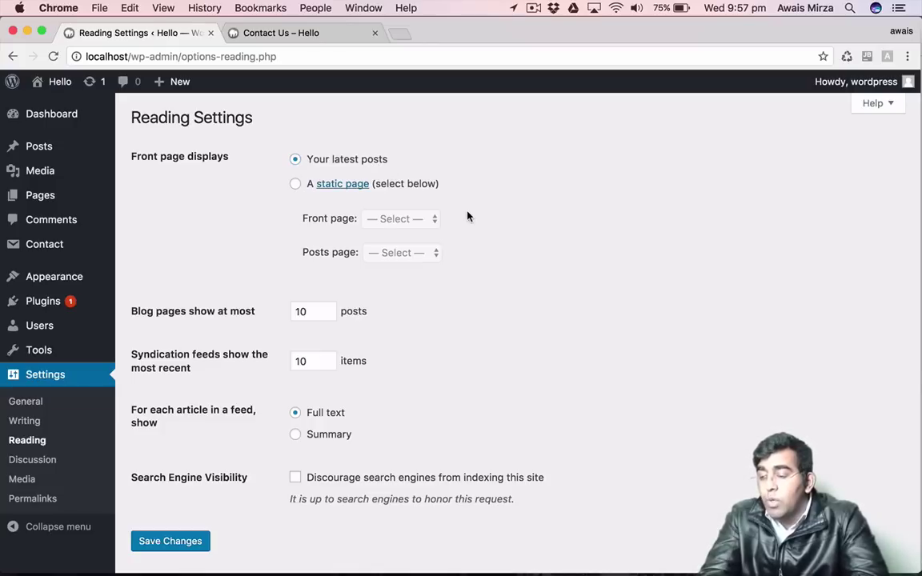
Make the front page a static page, choosing Contact Us as the front page.
{"action": "left_click", "coordinate": [421, 186]}
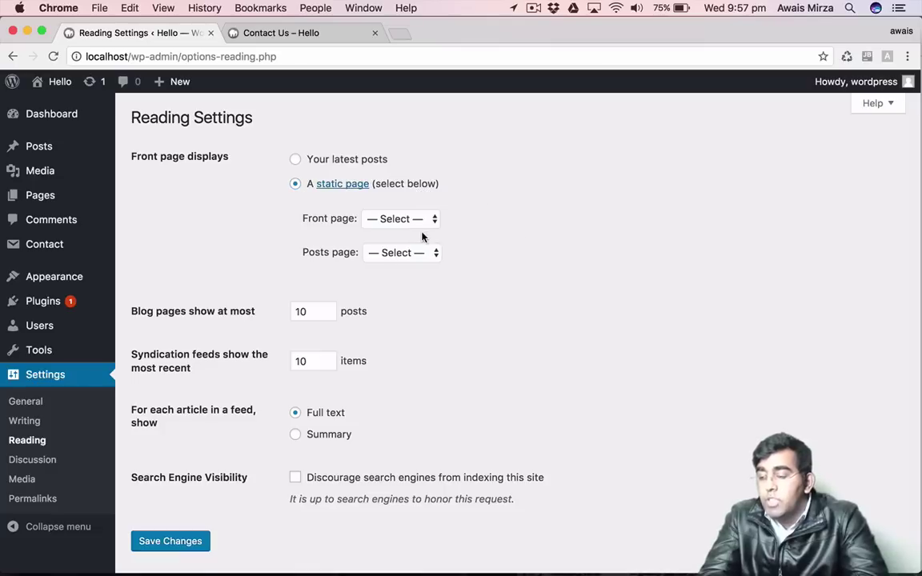
{"action": "left_click", "coordinate": [419, 223]}
{"action": "left_click", "coordinate": [495, 246]}
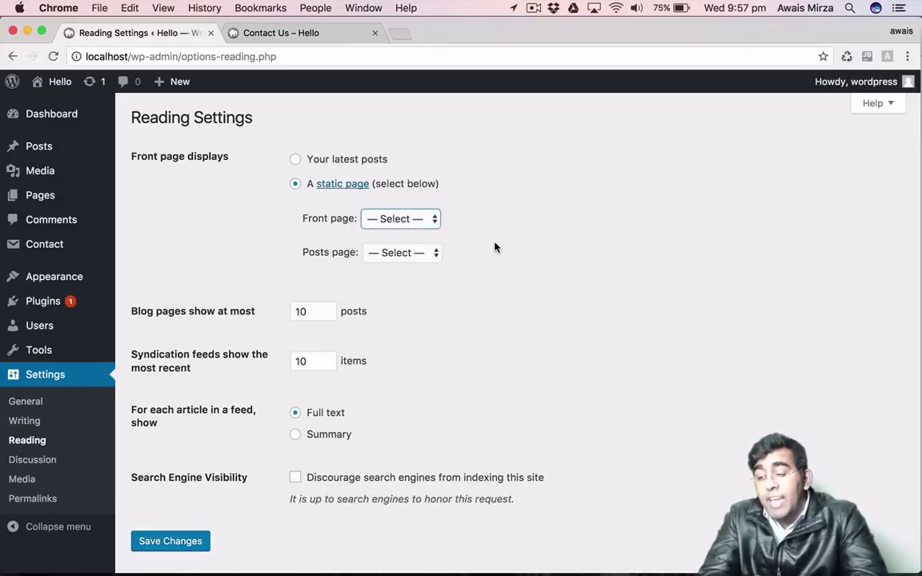
{"action": "left_click", "coordinate": [426, 225]}
{"action": "left_click", "coordinate": [420, 246]}
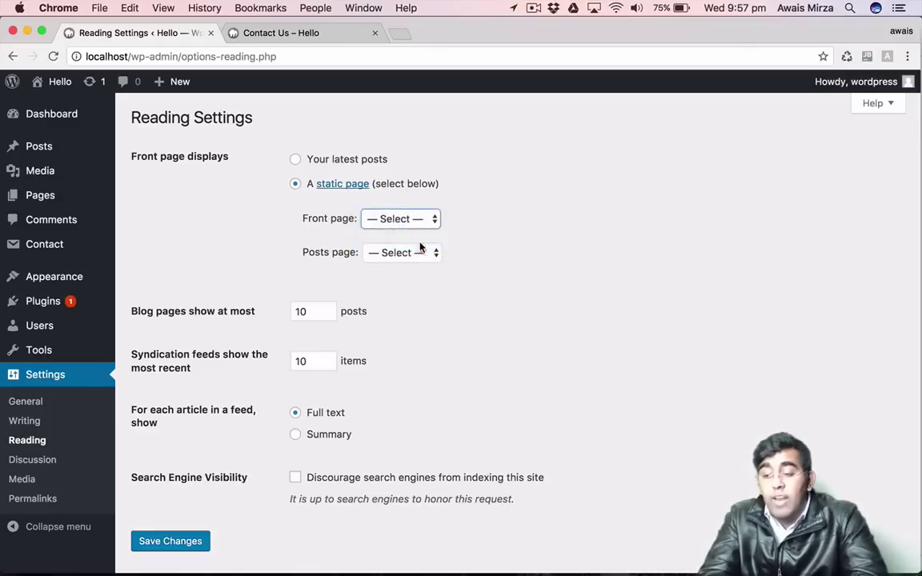
{"action": "left_click", "coordinate": [426, 224]}
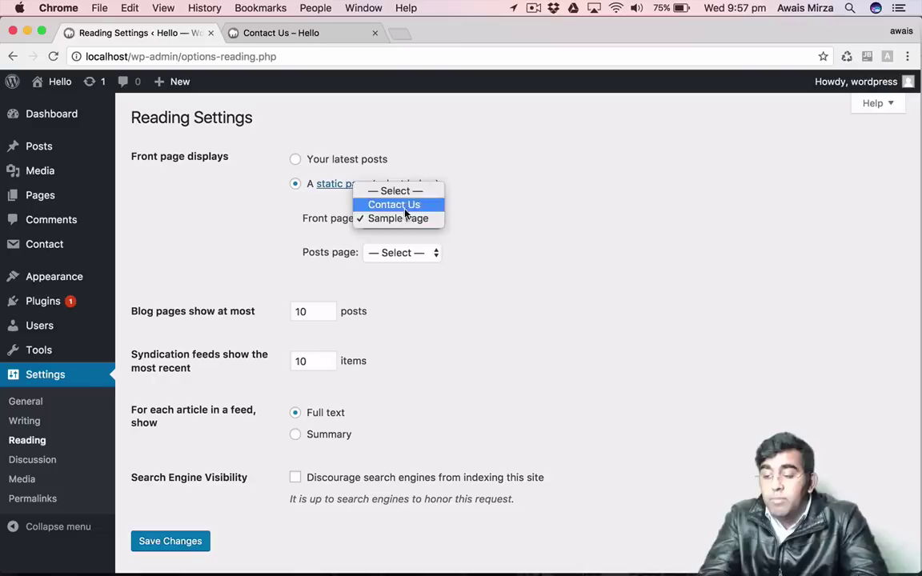
{"action": "left_click", "coordinate": [404, 206]}
Keep 10 posts per blog page, set feeds to Summary, and save the Reading settings.
{"action": "scroll", "coordinate": [508, 253], "scroll_direction": "down", "scroll_amount": 2}
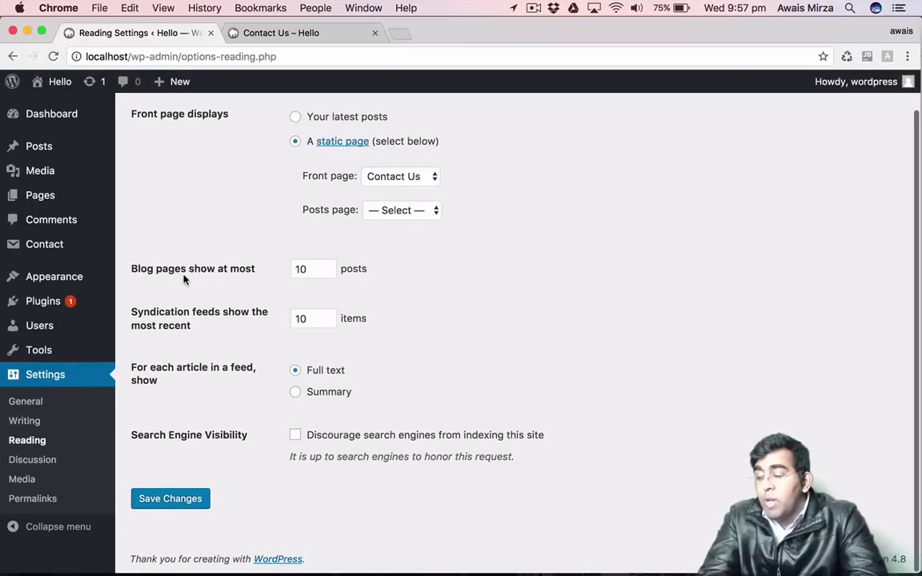
{"action": "left_click", "coordinate": [311, 271]}
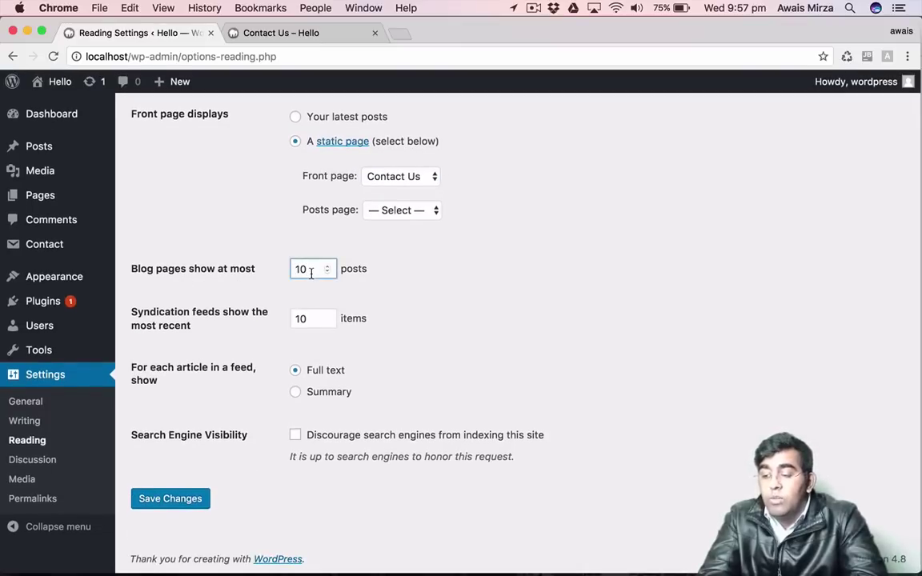
{"action": "double_click", "coordinate": [311, 271]}
{"action": "left_click", "coordinate": [406, 308]}
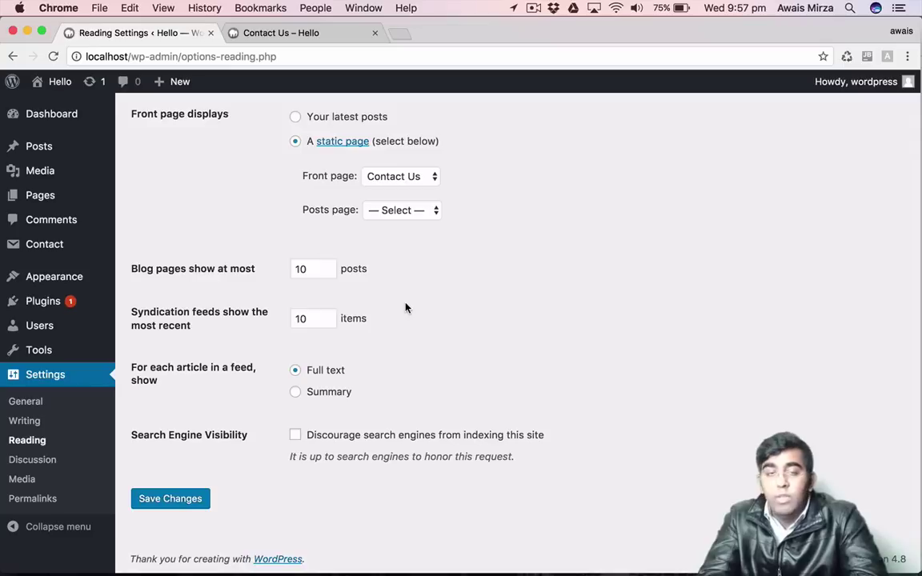
{"action": "double_click", "coordinate": [307, 270]}
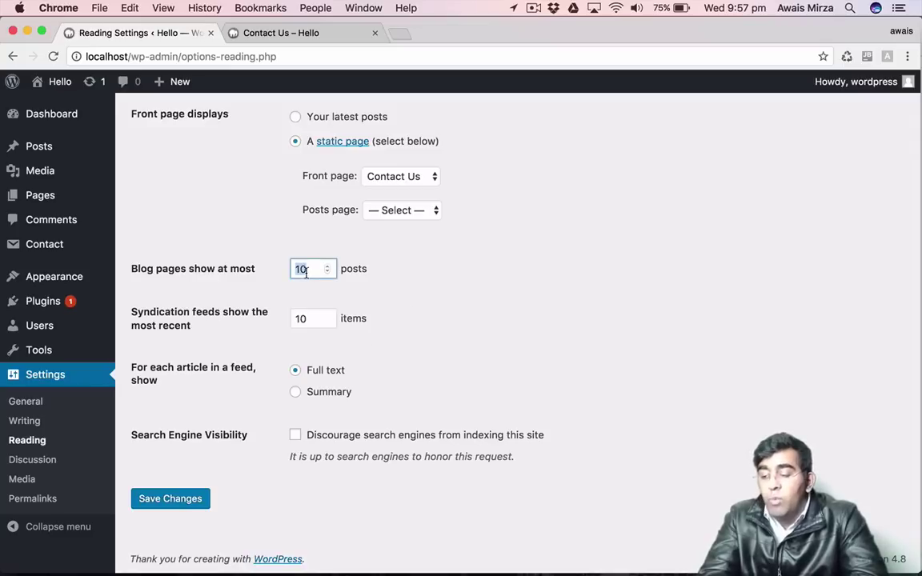
{"action": "left_click", "coordinate": [502, 295]}
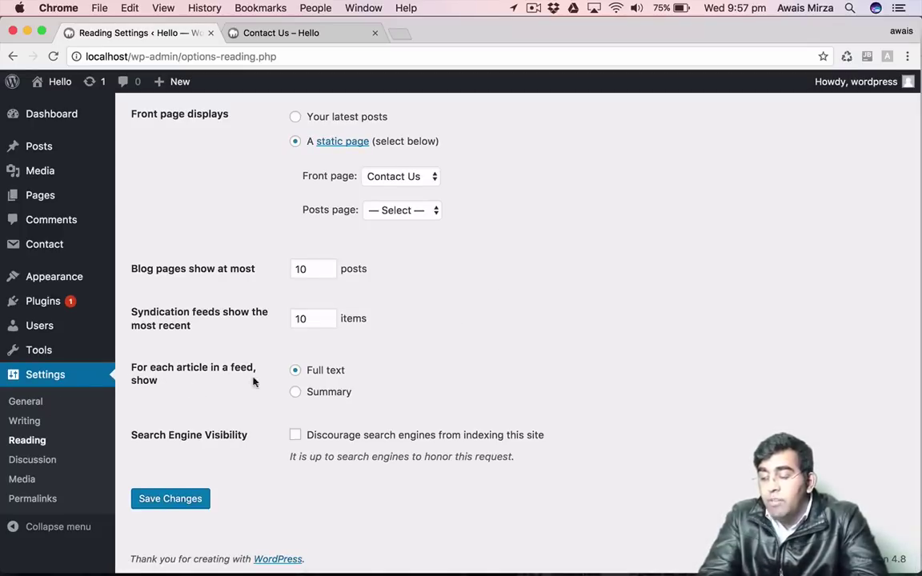
{"action": "left_click", "coordinate": [316, 391]}
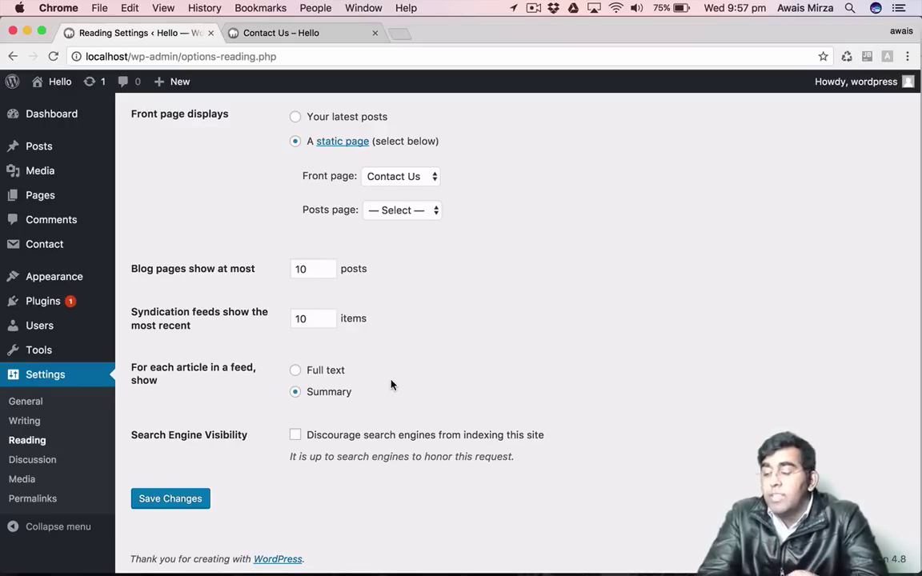
{"action": "left_click", "coordinate": [165, 506]}
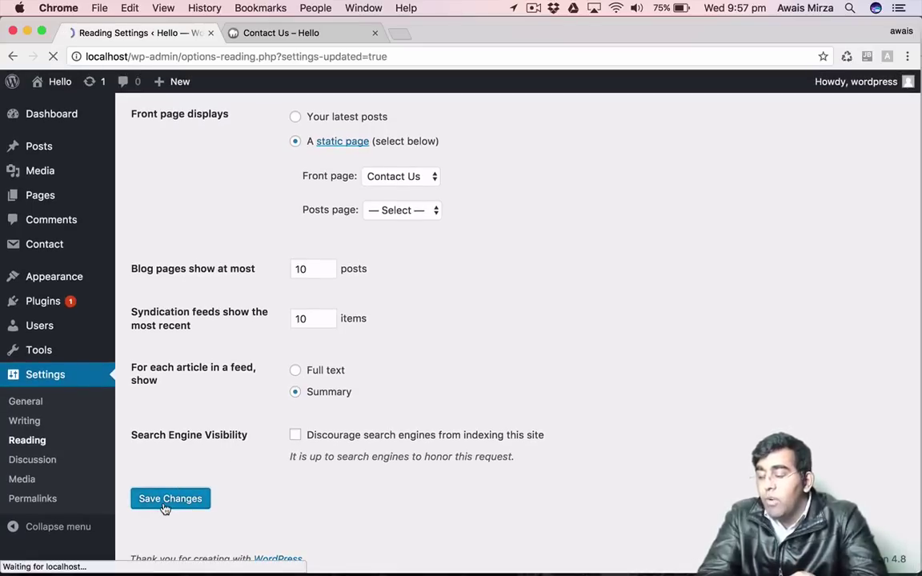
{"action": "left_click", "coordinate": [41, 468]}
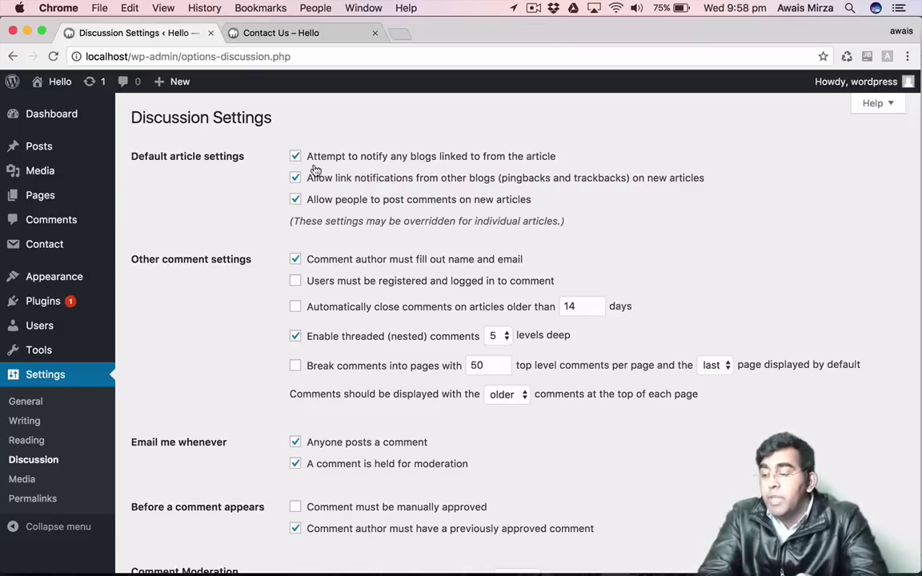
{"action": "scroll", "coordinate": [370, 385], "scroll_direction": "down", "scroll_amount": 1}
{"action": "scroll", "coordinate": [370, 385], "scroll_direction": "down", "scroll_amount": 5}
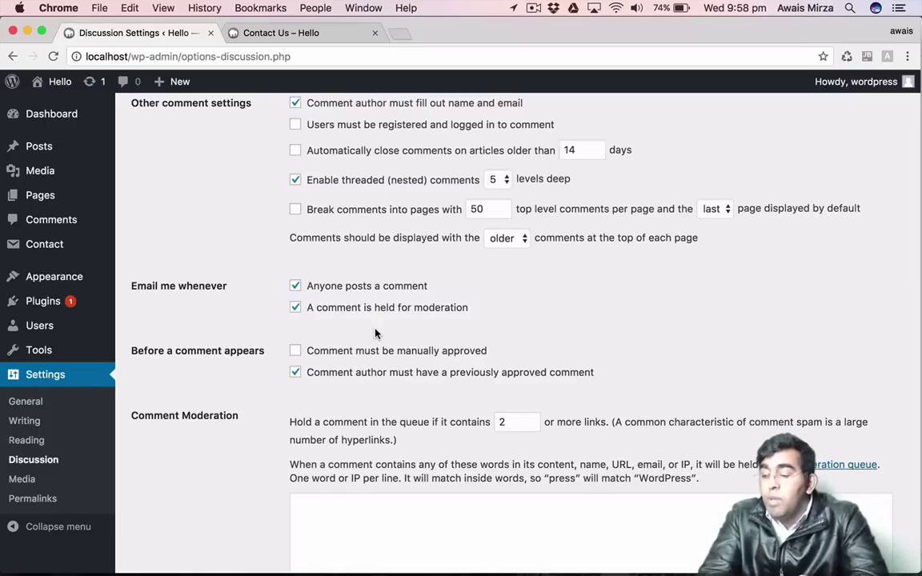
{"action": "scroll", "coordinate": [375, 332], "scroll_direction": "down", "scroll_amount": 5}
{"action": "scroll", "coordinate": [375, 333], "scroll_direction": "up", "scroll_amount": 1}
{"action": "scroll", "coordinate": [375, 333], "scroll_direction": "down", "scroll_amount": 4}
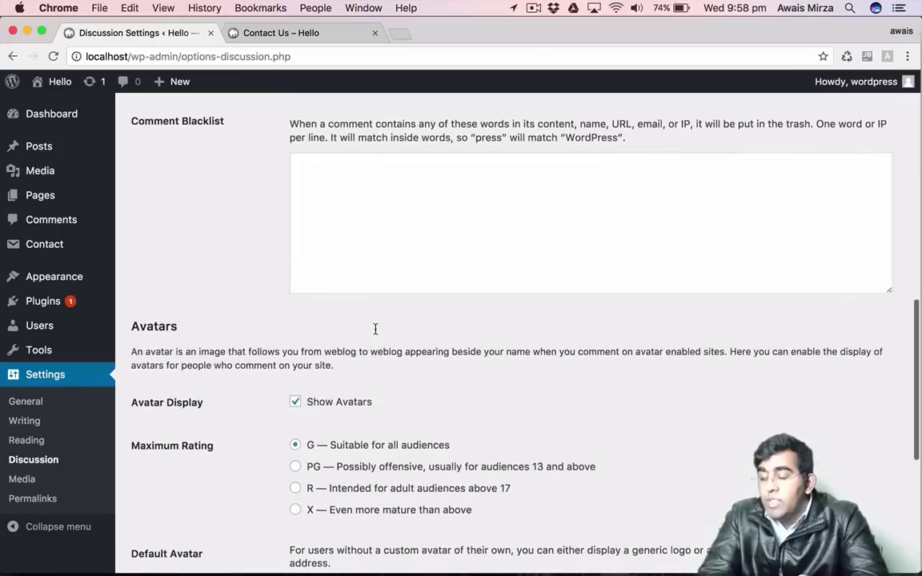
{"action": "scroll", "coordinate": [376, 331], "scroll_direction": "up", "scroll_amount": 4}
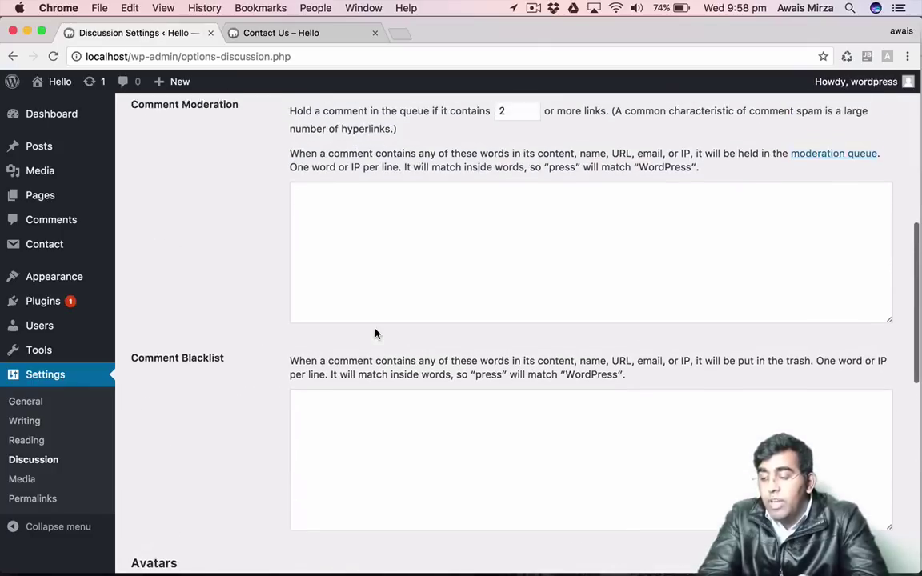
{"action": "scroll", "coordinate": [375, 333], "scroll_direction": "down", "scroll_amount": 1}
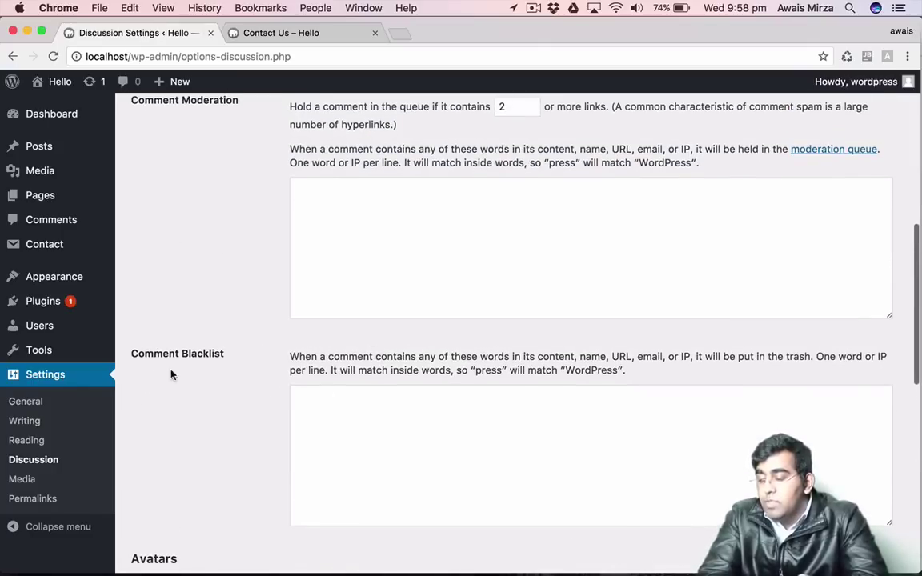
{"action": "left_click_drag", "start_coordinate": [144, 354], "coordinate": [205, 354]}
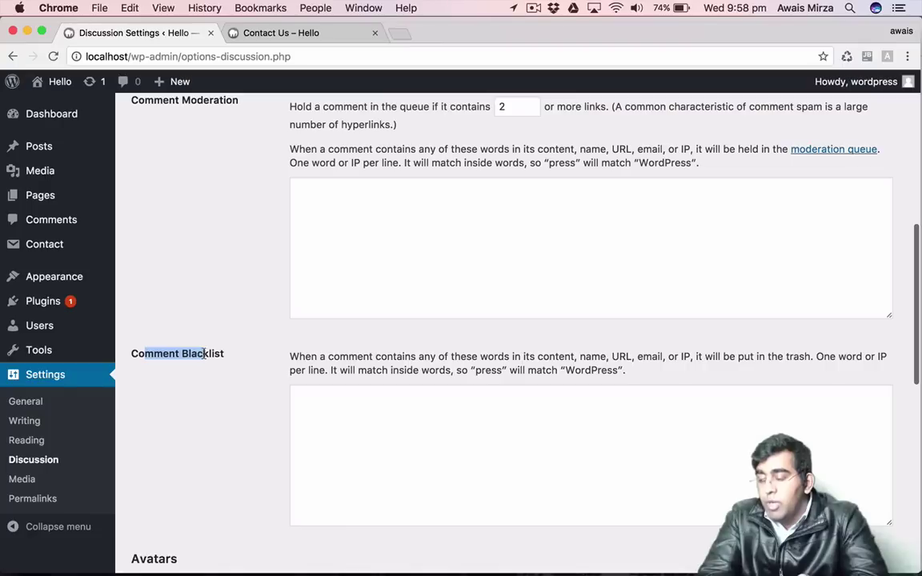
{"action": "left_click", "coordinate": [205, 354]}
{"action": "left_click", "coordinate": [475, 469]}
{"action": "scroll", "coordinate": [475, 469], "scroll_direction": "down", "scroll_amount": 3}
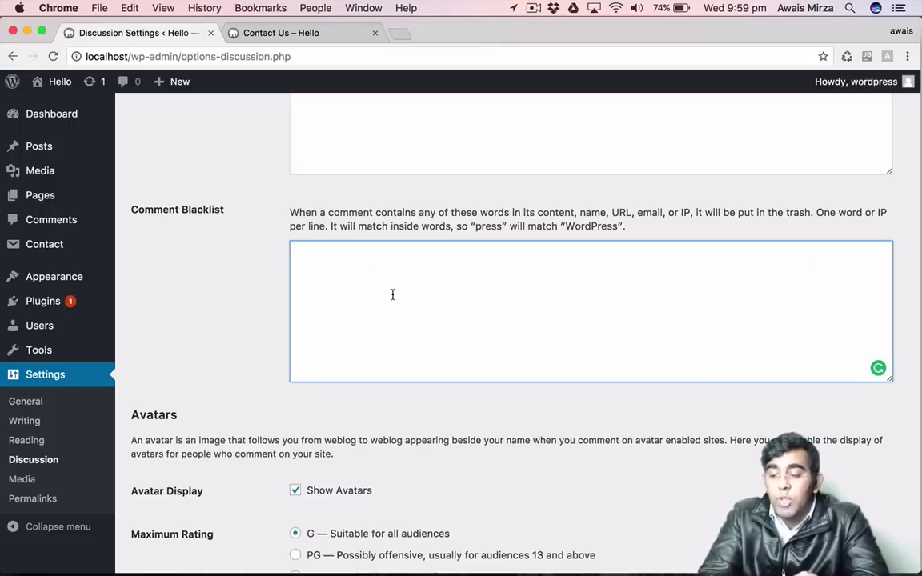
{"action": "scroll", "coordinate": [392, 294], "scroll_direction": "down", "scroll_amount": 1}
{"action": "scroll", "coordinate": [393, 294], "scroll_direction": "down", "scroll_amount": 10}
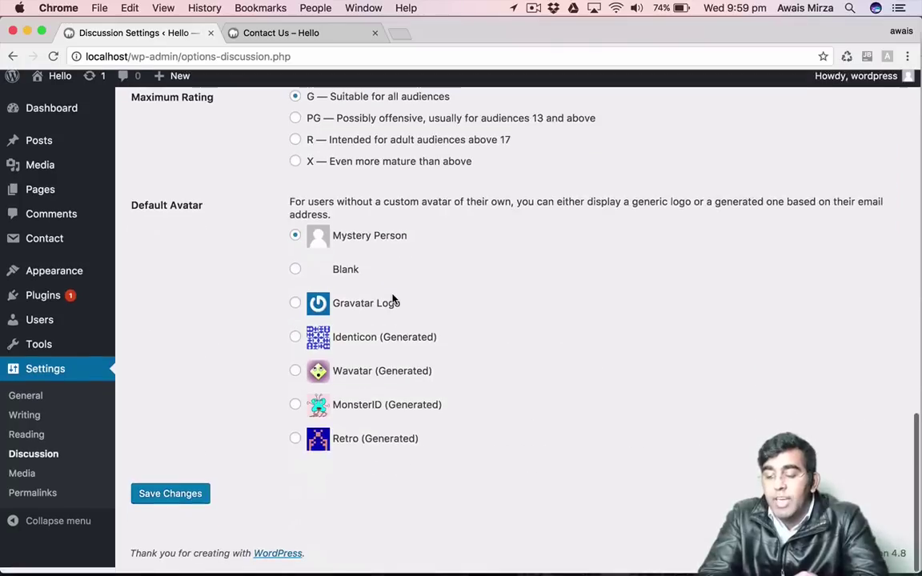
{"action": "scroll", "coordinate": [392, 299], "scroll_direction": "up", "scroll_amount": 3}
{"action": "scroll", "coordinate": [354, 148], "scroll_direction": "up", "scroll_amount": 1}
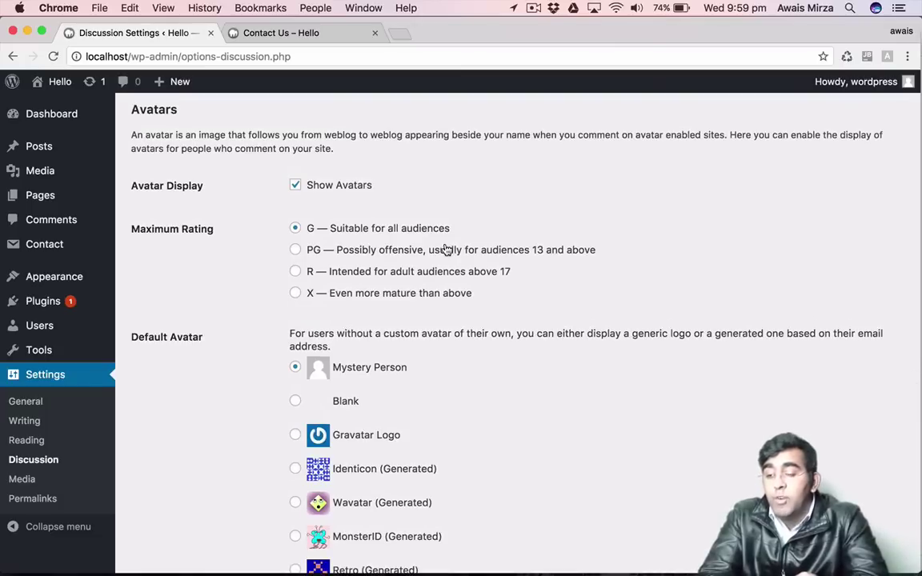
{"action": "scroll", "coordinate": [521, 352], "scroll_direction": "down", "scroll_amount": 4}
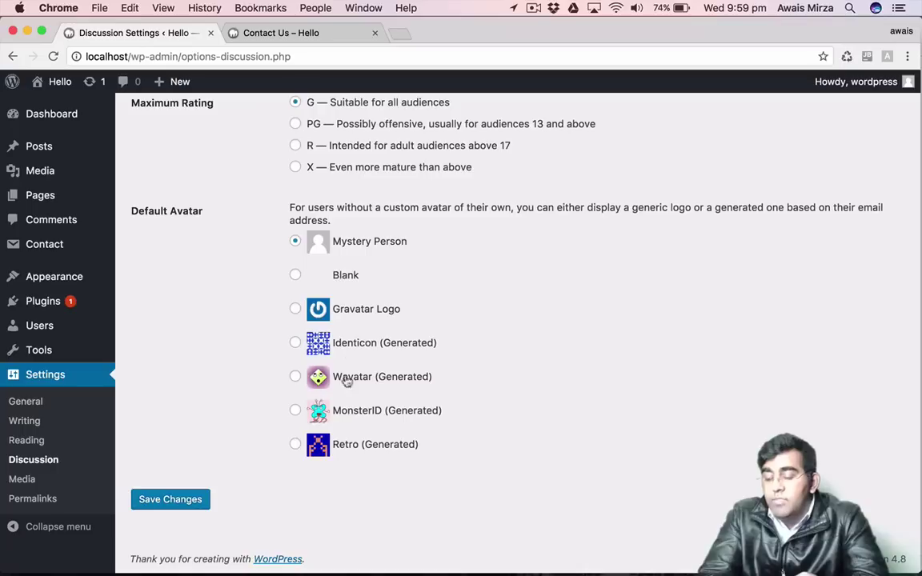
Visit Permalink Settings, glance at Media Settings, then return to Permalink Settings.
{"action": "left_click", "coordinate": [22, 497]}
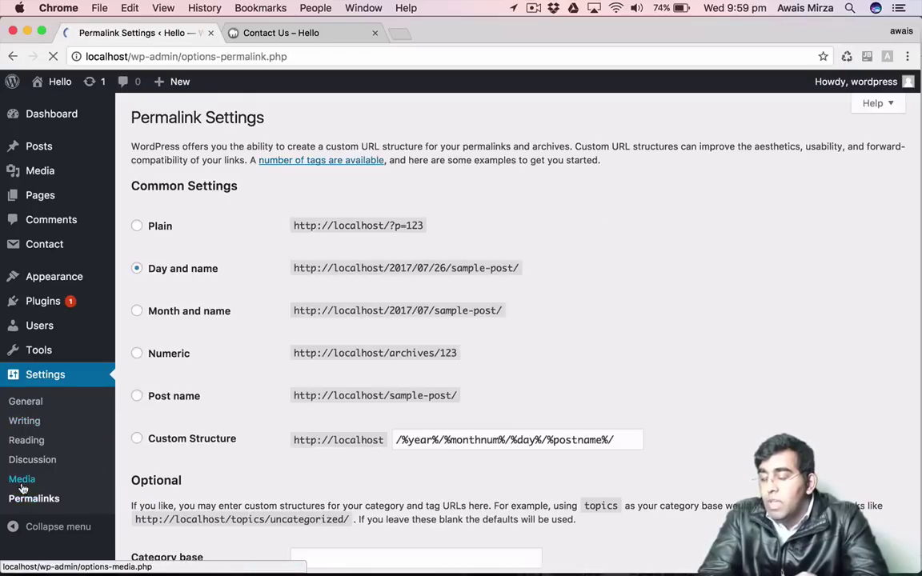
{"action": "left_click", "coordinate": [22, 482]}
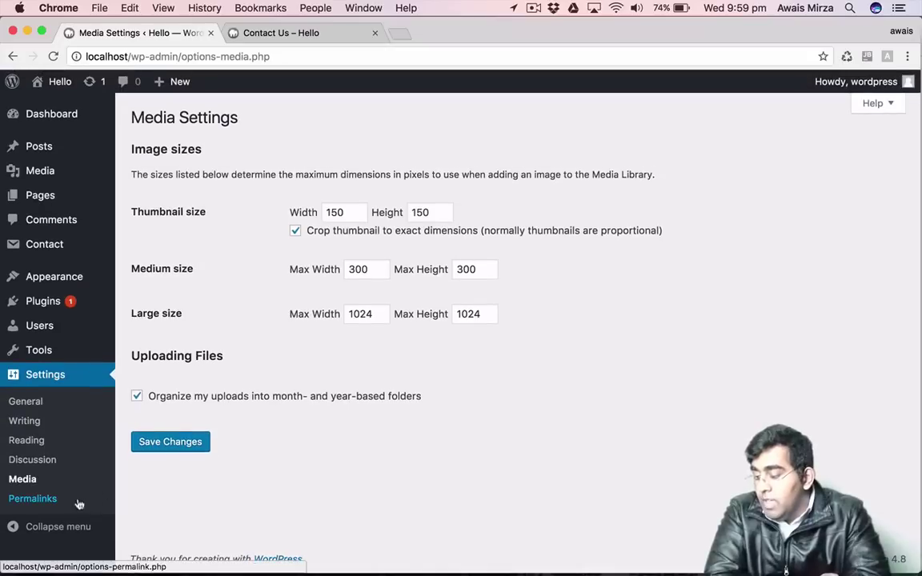
{"action": "left_click", "coordinate": [36, 501]}
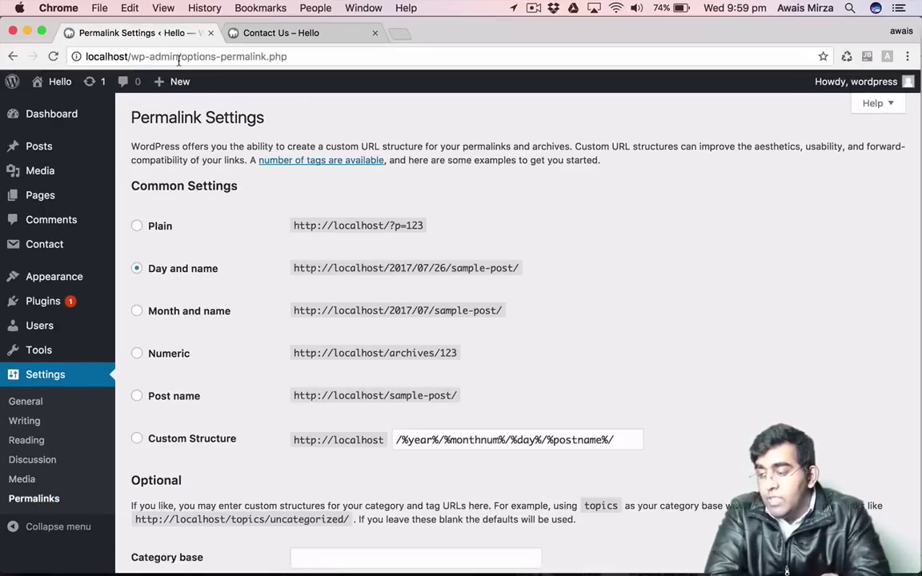
Switch to the Contact Us preview tab and inspect its localhost/contact-us/ address and preview query.
{"action": "left_click", "coordinate": [304, 29]}
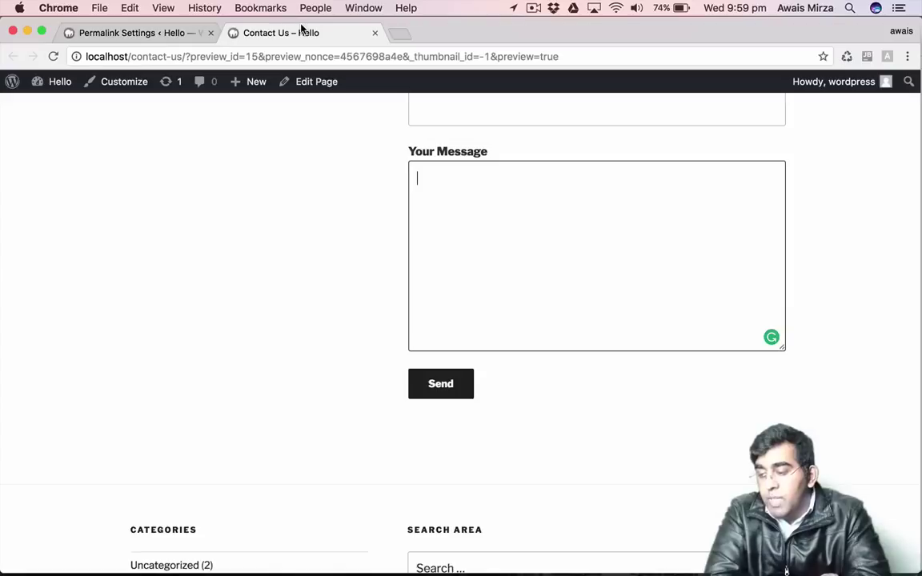
{"action": "scroll", "coordinate": [398, 275], "scroll_direction": "up", "scroll_amount": 10}
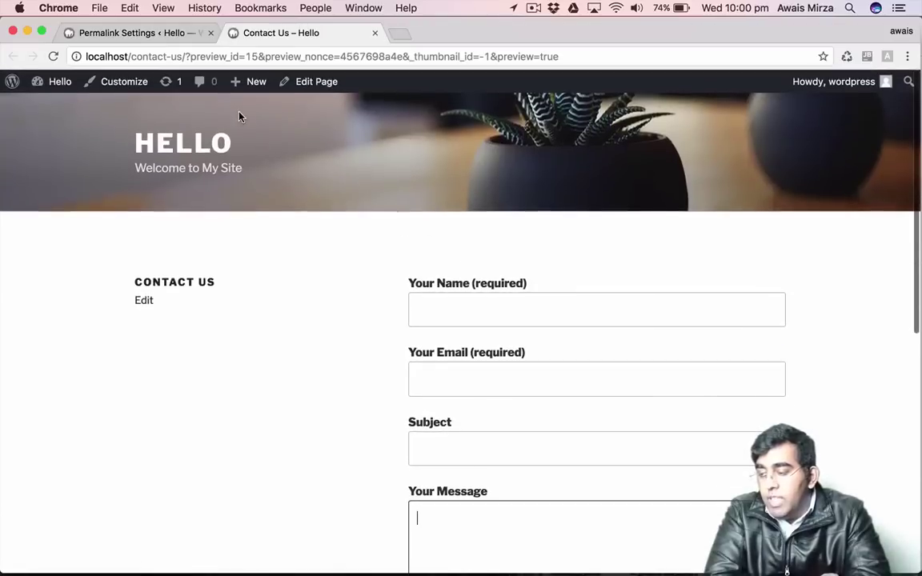
{"action": "double_click", "coordinate": [176, 57]}
{"action": "left_click", "coordinate": [184, 57]}
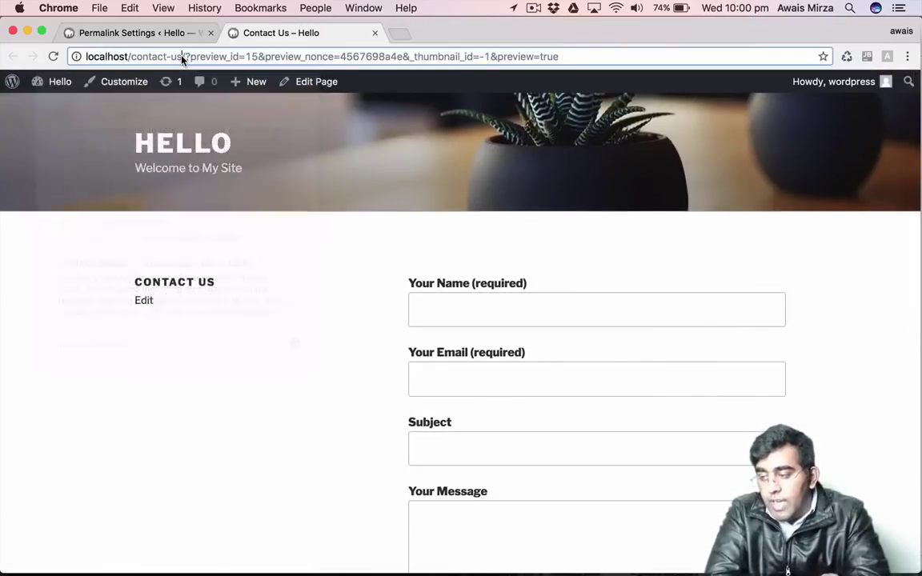
{"action": "left_click_drag", "start_coordinate": [185, 57], "coordinate": [579, 64]}
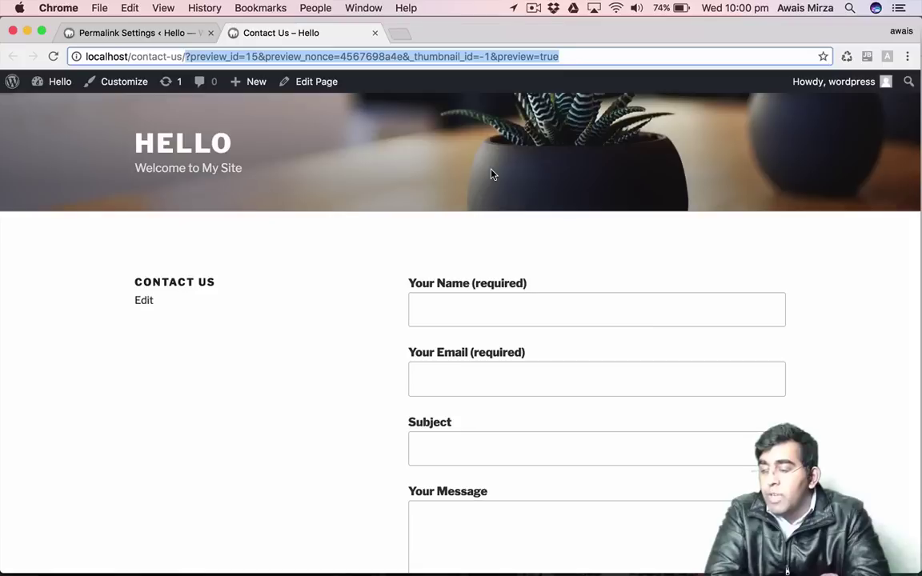
{"action": "left_click", "coordinate": [325, 292]}
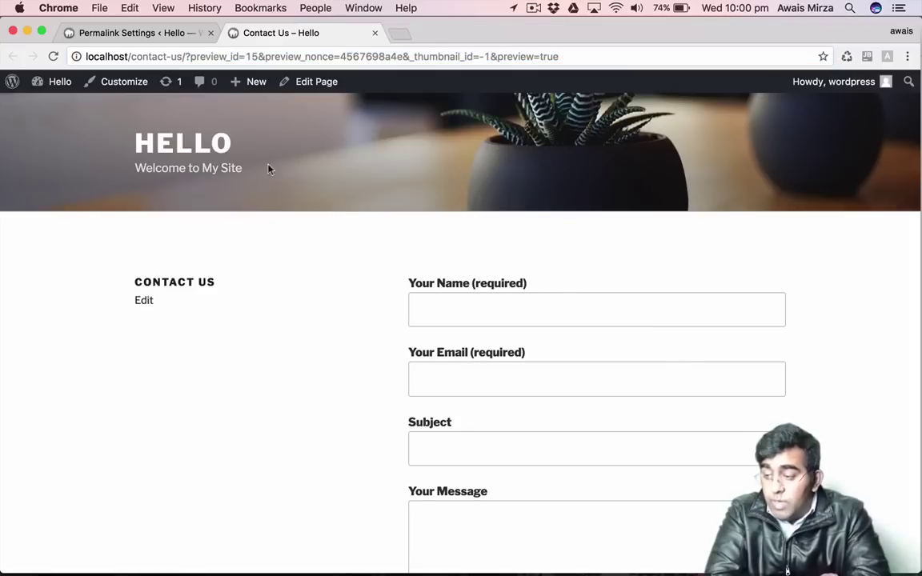
Back on Permalink Settings, compare the Plain and Day and name example URLs.
{"action": "left_click", "coordinate": [176, 35]}
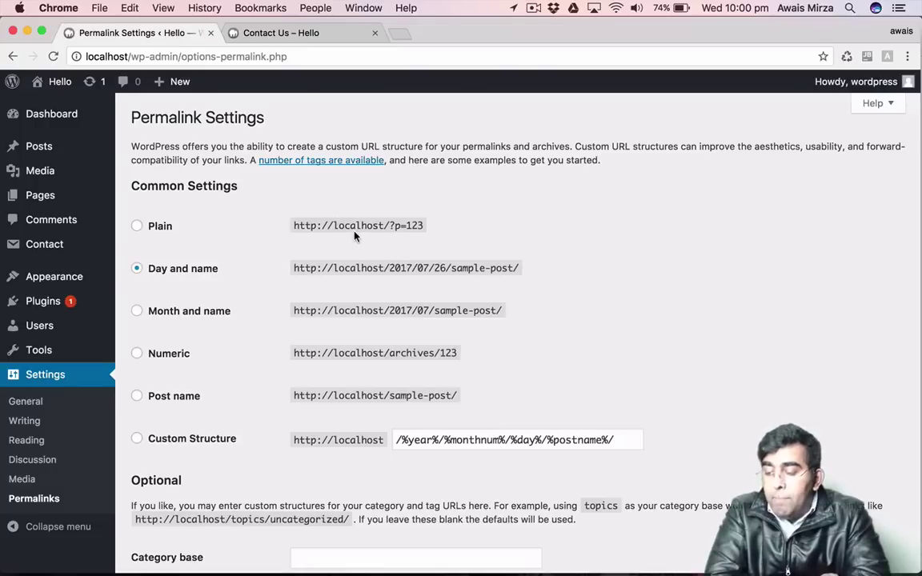
{"action": "left_click_drag", "start_coordinate": [328, 225], "coordinate": [386, 227]}
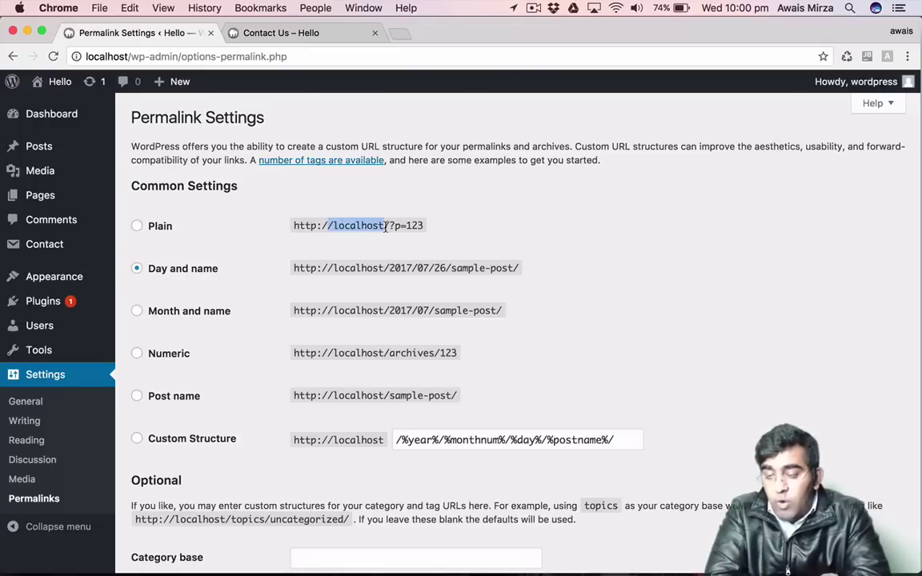
{"action": "left_click", "coordinate": [371, 247]}
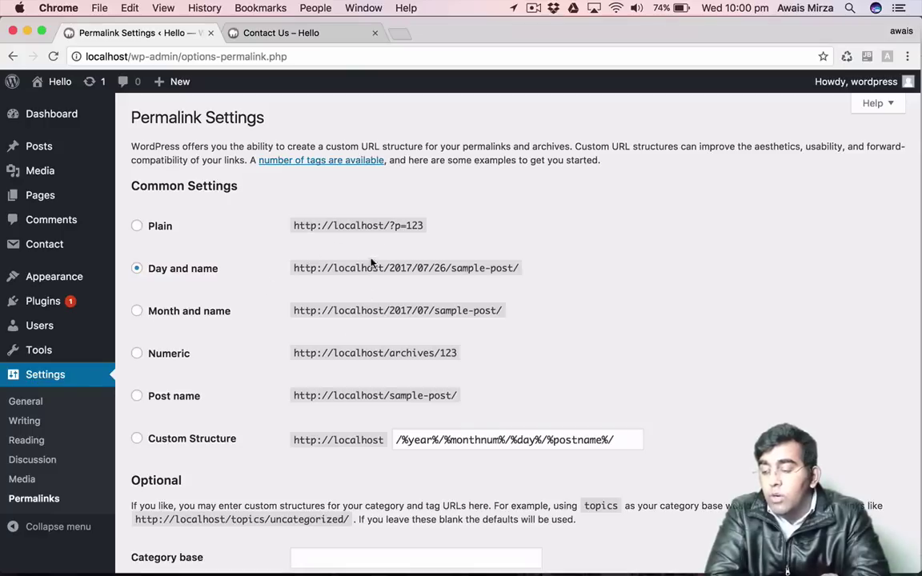
{"action": "left_click_drag", "start_coordinate": [311, 225], "coordinate": [428, 225]}
{"action": "left_click", "coordinate": [394, 228]}
{"action": "left_click_drag", "start_coordinate": [451, 269], "coordinate": [559, 268]}
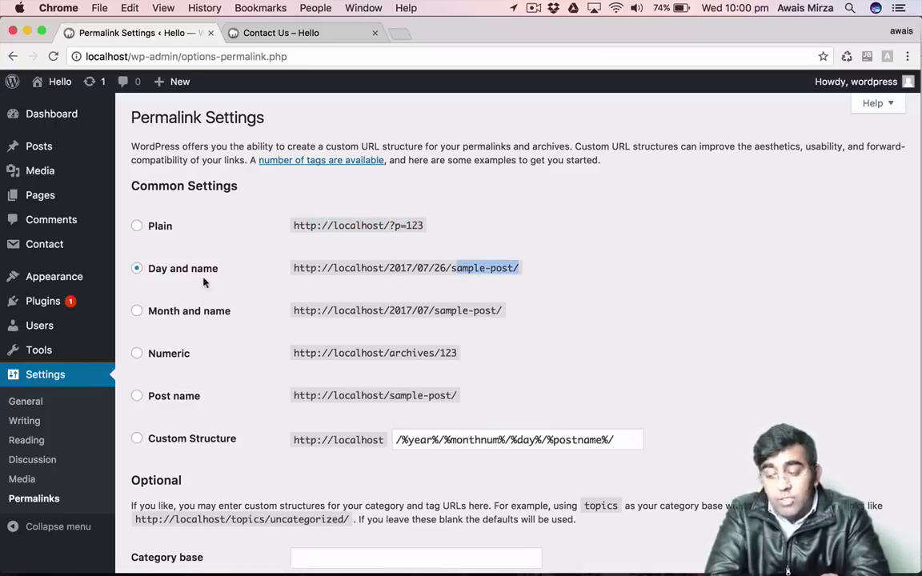
{"action": "left_click", "coordinate": [592, 281]}
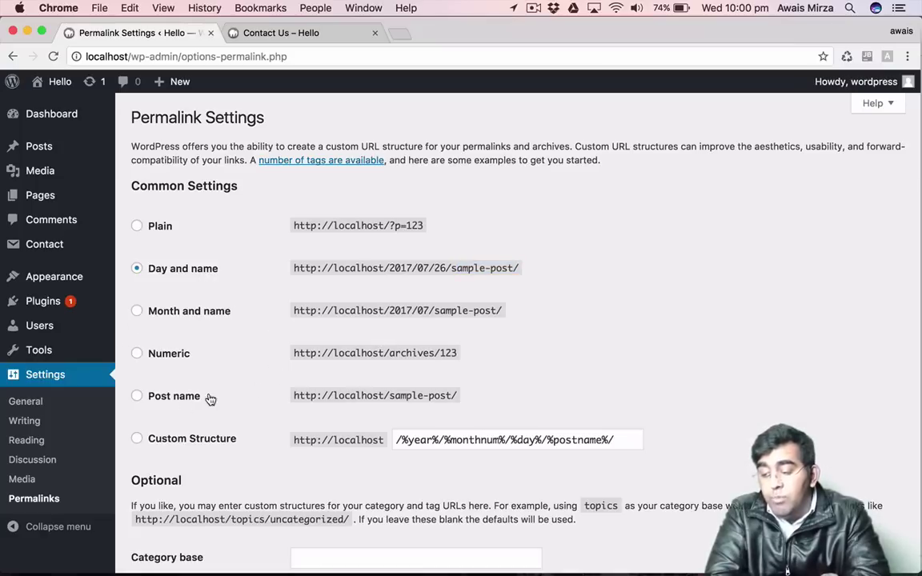
{"action": "scroll", "coordinate": [421, 389], "scroll_direction": "down", "scroll_amount": 4}
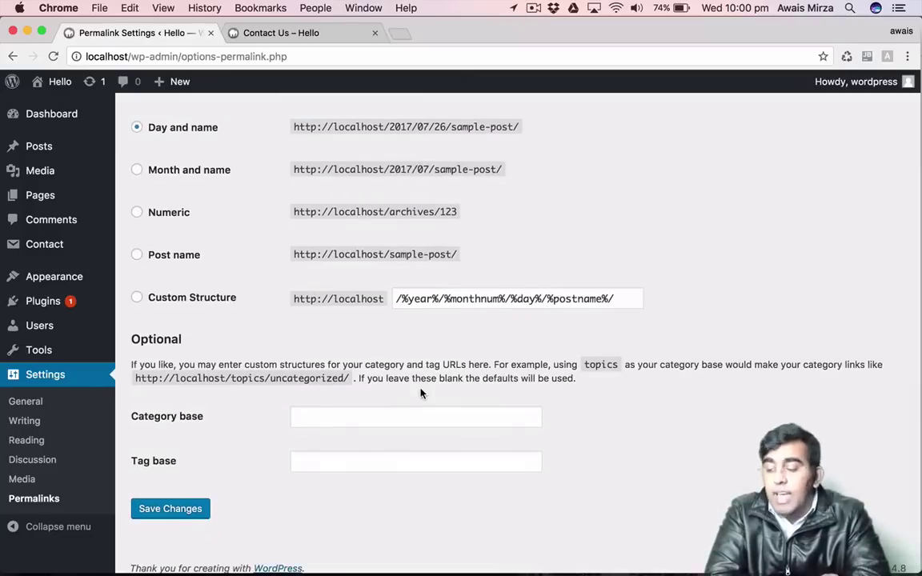
{"action": "scroll", "coordinate": [422, 393], "scroll_direction": "up", "scroll_amount": 4}
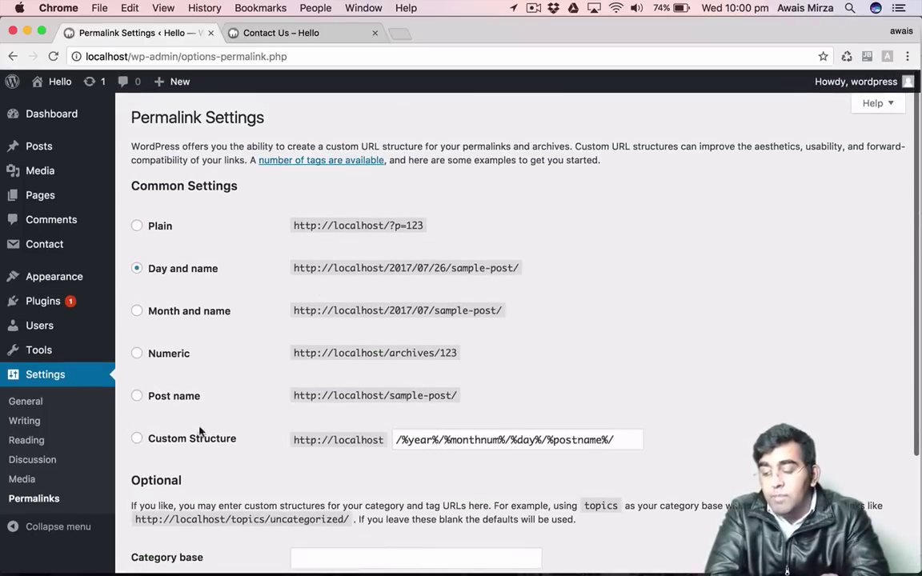
Select the Post name permalink structure so the custom structure reads /%postname%/.
{"action": "left_click", "coordinate": [151, 397]}
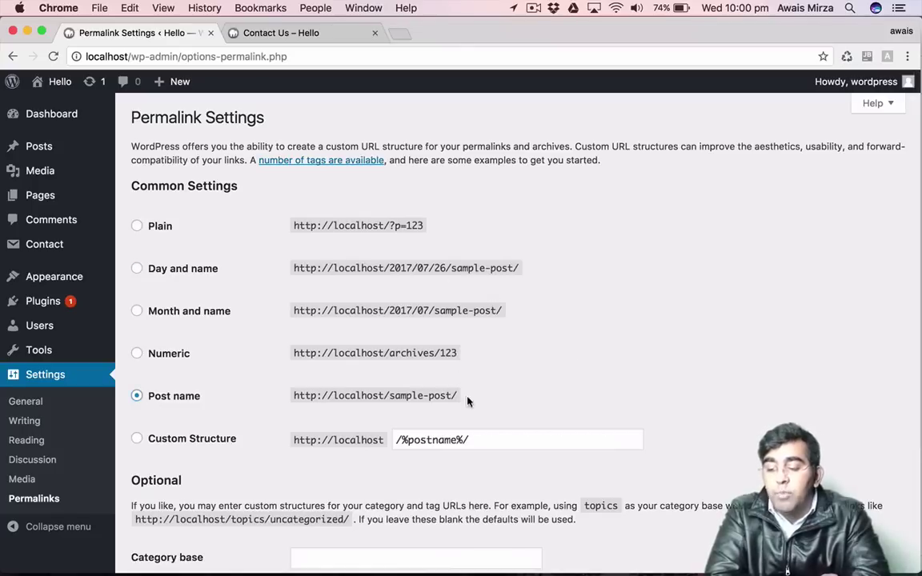
{"action": "scroll", "coordinate": [559, 384], "scroll_direction": "down", "scroll_amount": 5}
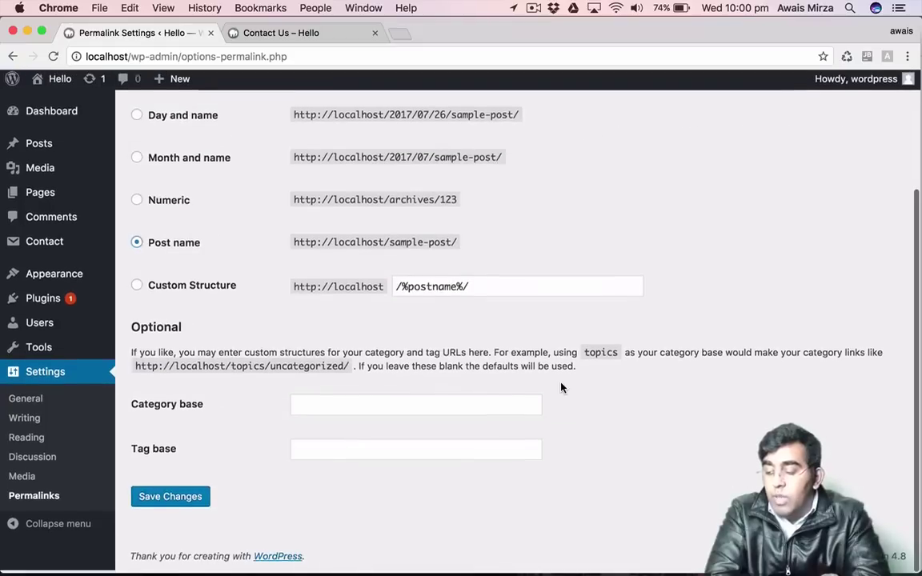
{"action": "scroll", "coordinate": [524, 336], "scroll_direction": "up", "scroll_amount": 5}
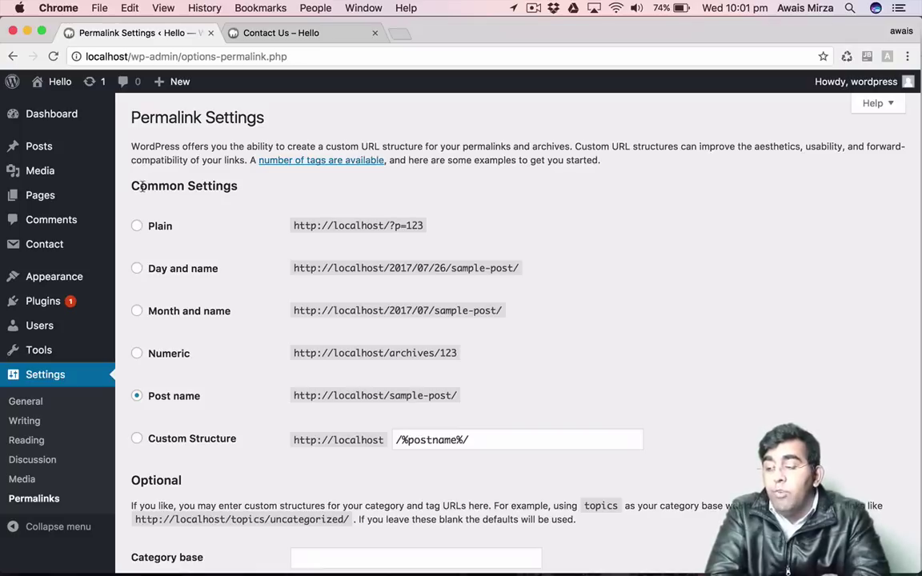
{"action": "left_click_drag", "start_coordinate": [138, 186], "coordinate": [231, 186]}
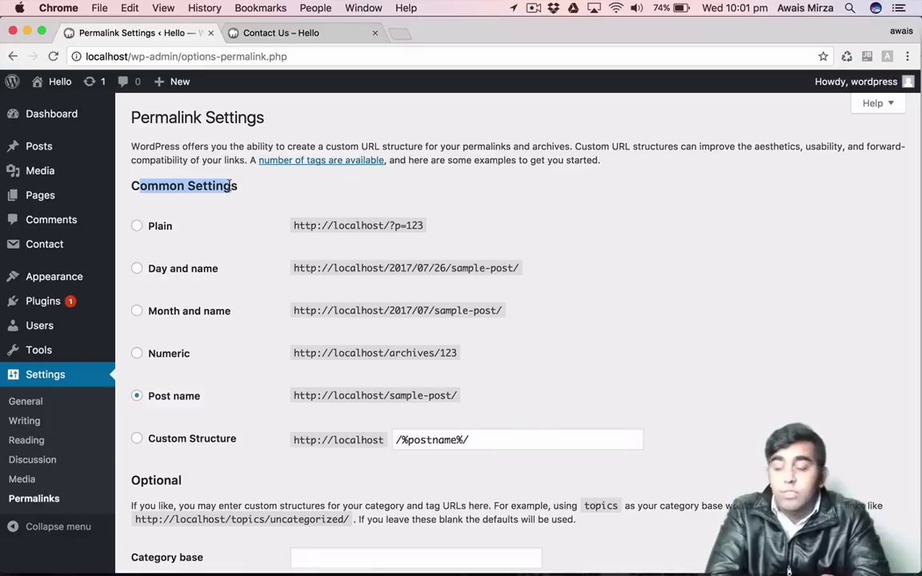
{"action": "left_click", "coordinate": [230, 186]}
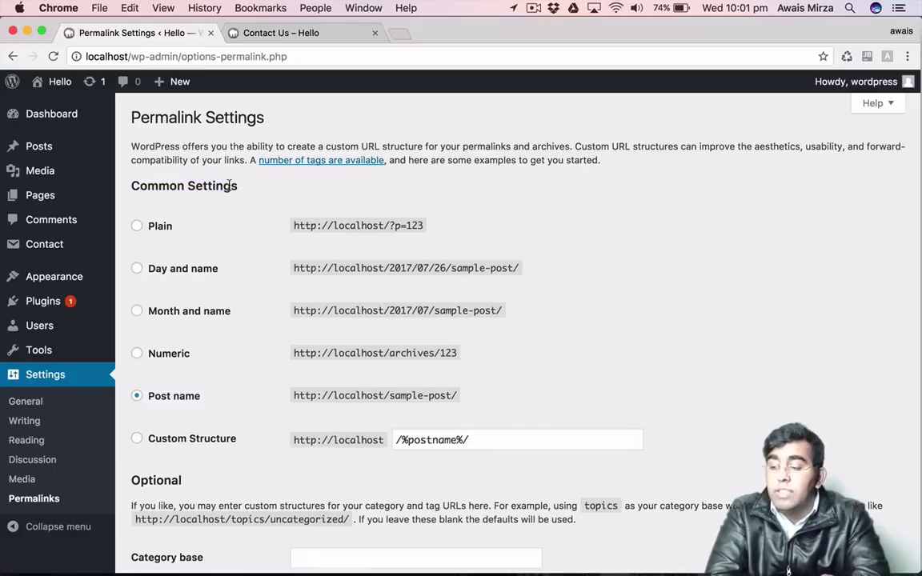